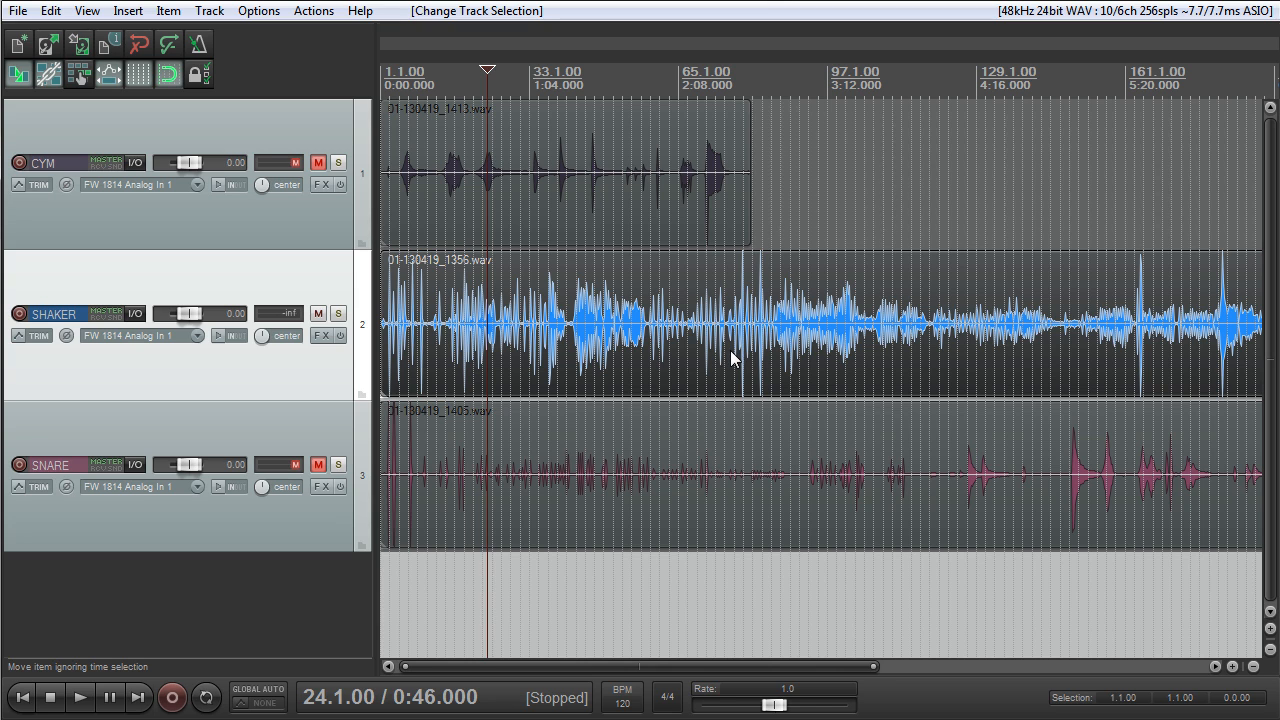
# Increase the height of the SHAKER track in the arrangement
pyautogui.moveTo(272, 400); pyautogui.dragTo(272, 443)
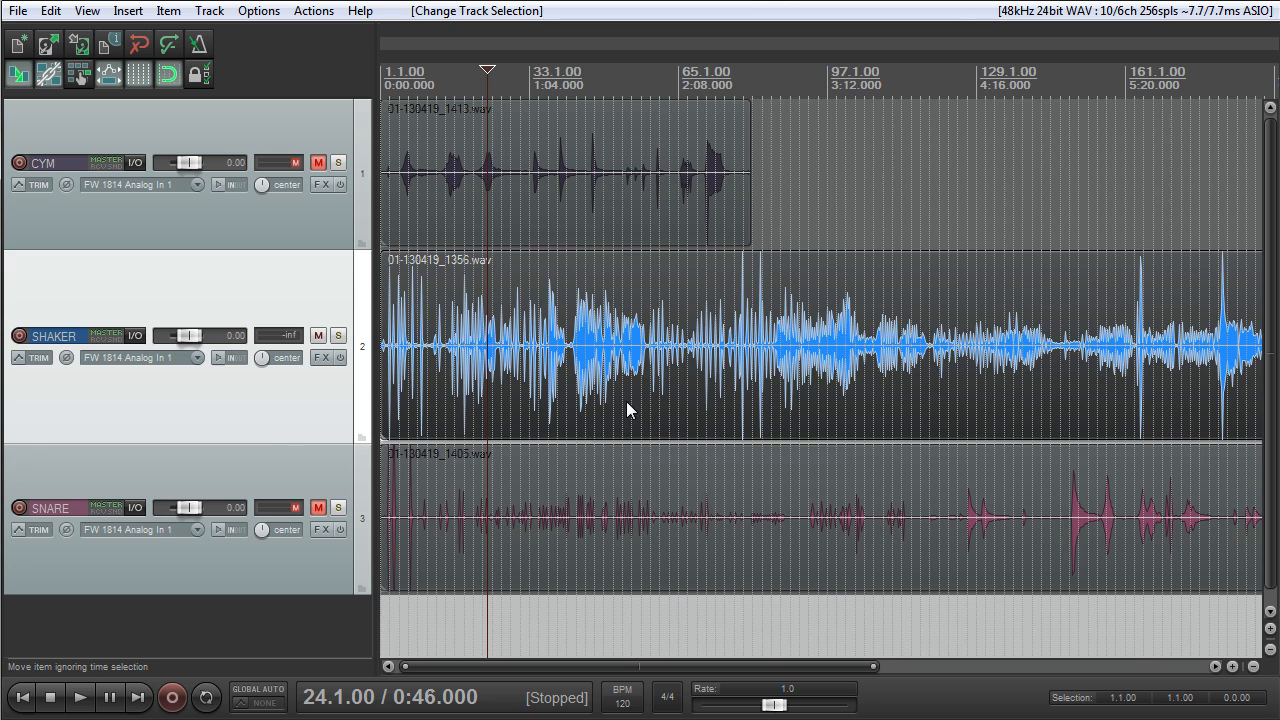
pyautogui.scroll(-3, 610, 395)
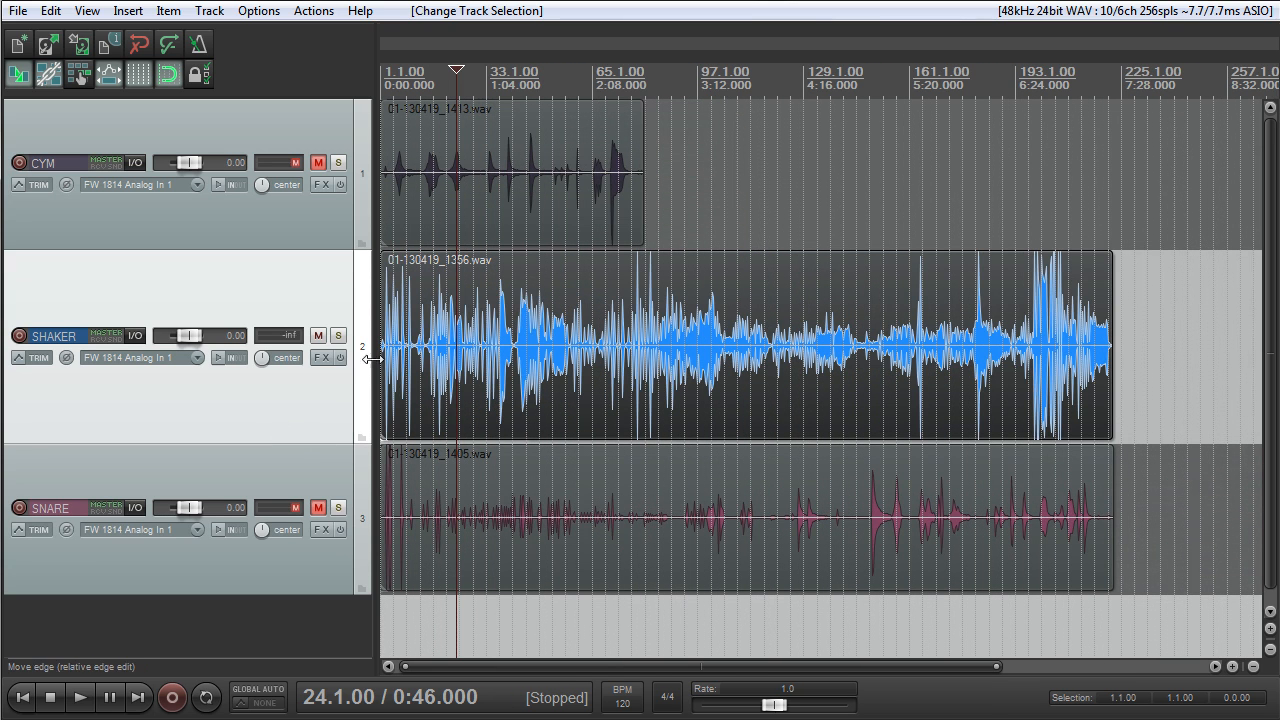
pyautogui.click(340, 295)
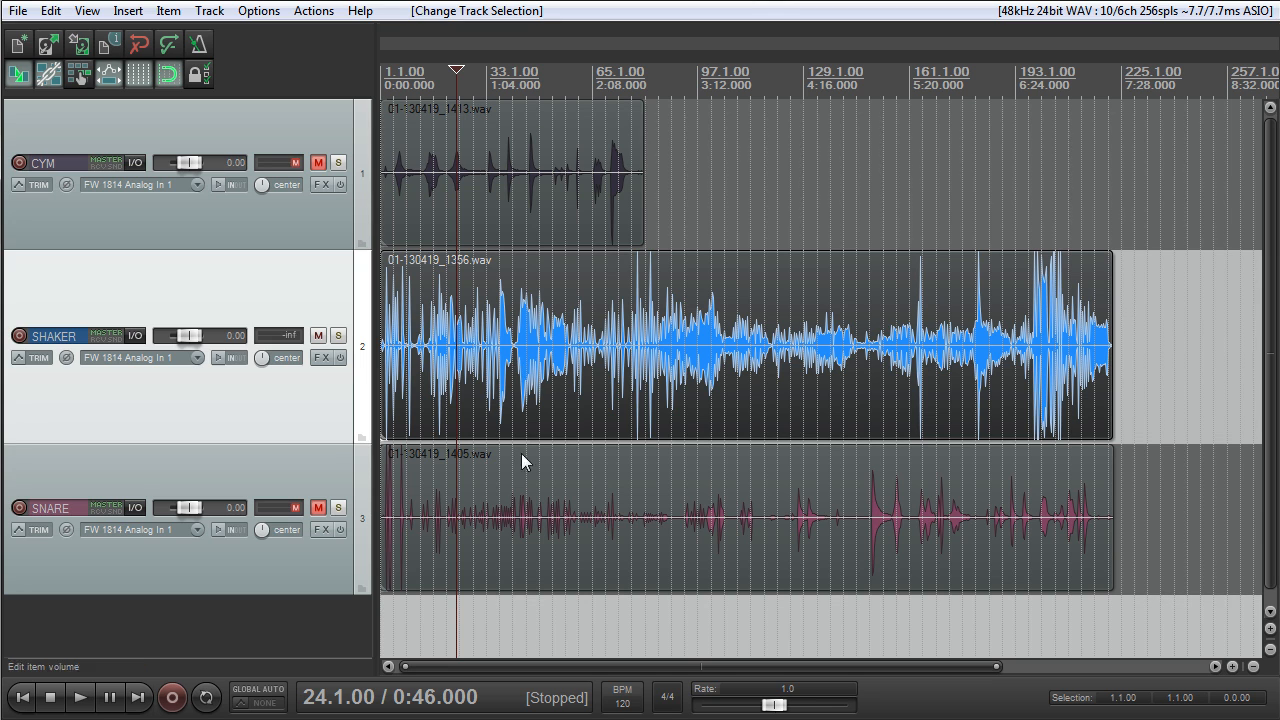
# Move the SHAKER track above the CYM track and enlarge it to fill most of the arrangement
pyautogui.click(168, 477)
pyautogui.click(269, 408)
pyautogui.click(298, 472)
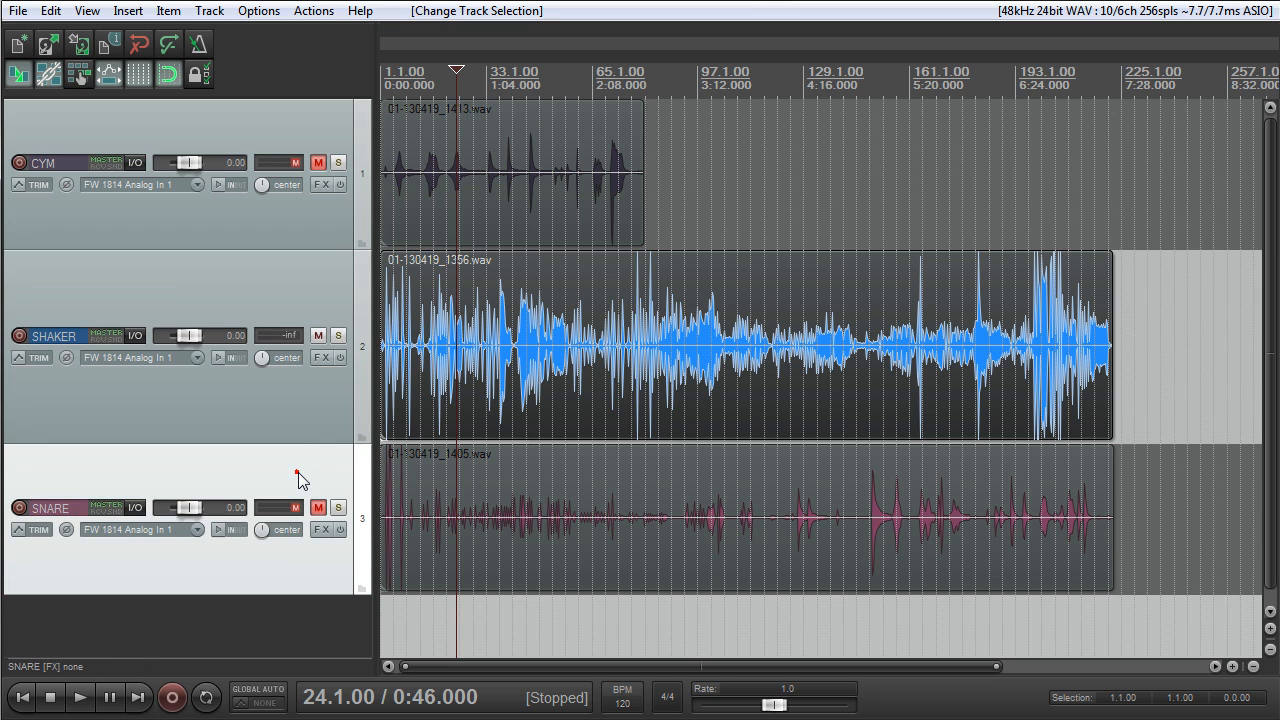
pyautogui.click(307, 402)
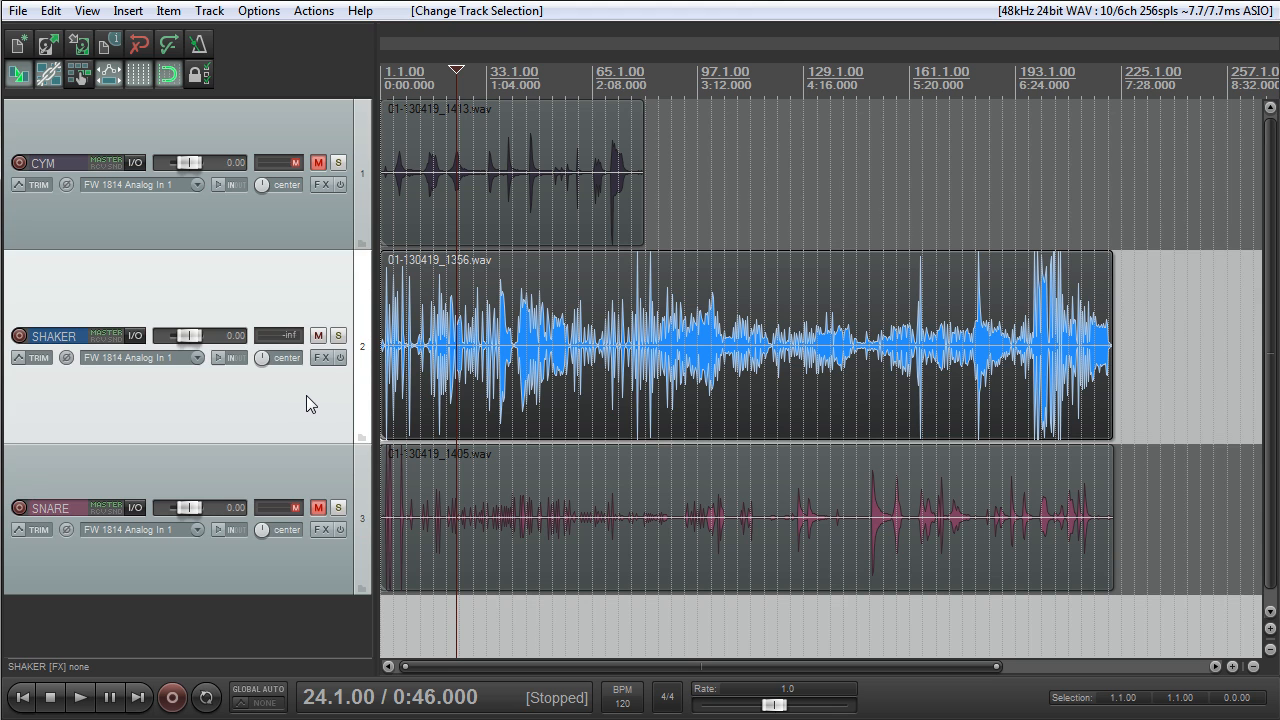
pyautogui.click(301, 230)
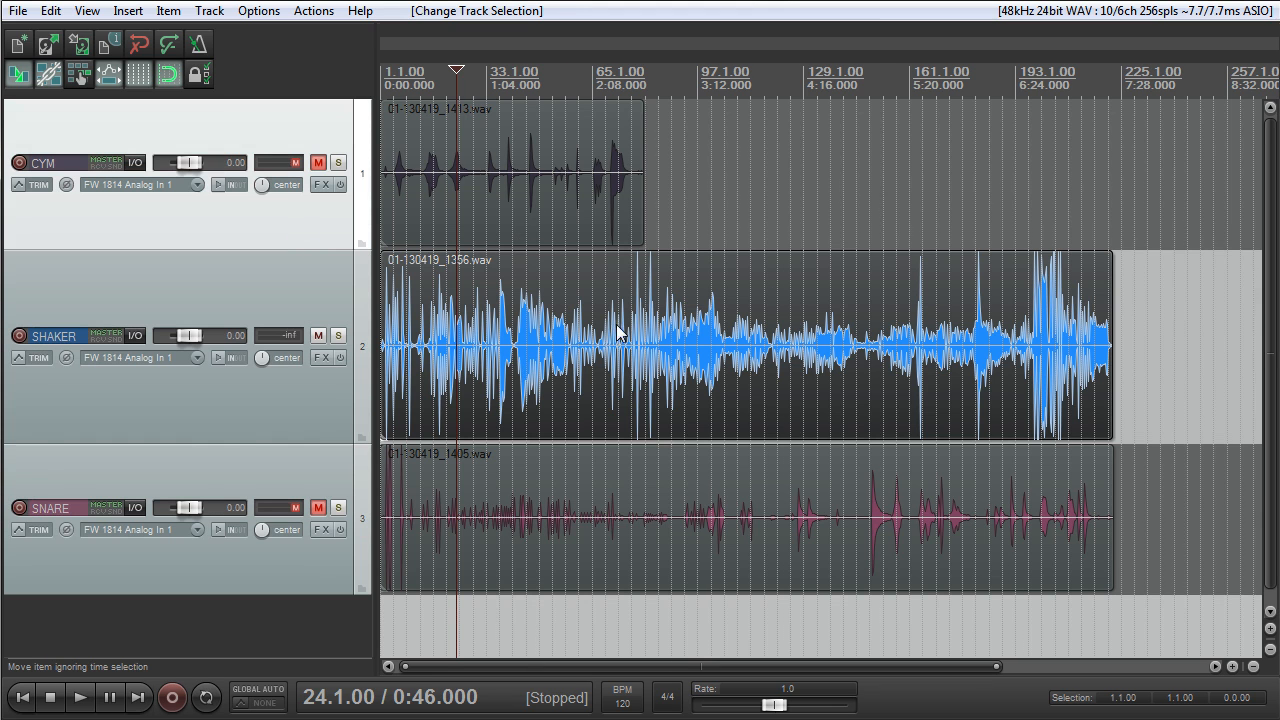
pyautogui.scroll(3, 546, 319)
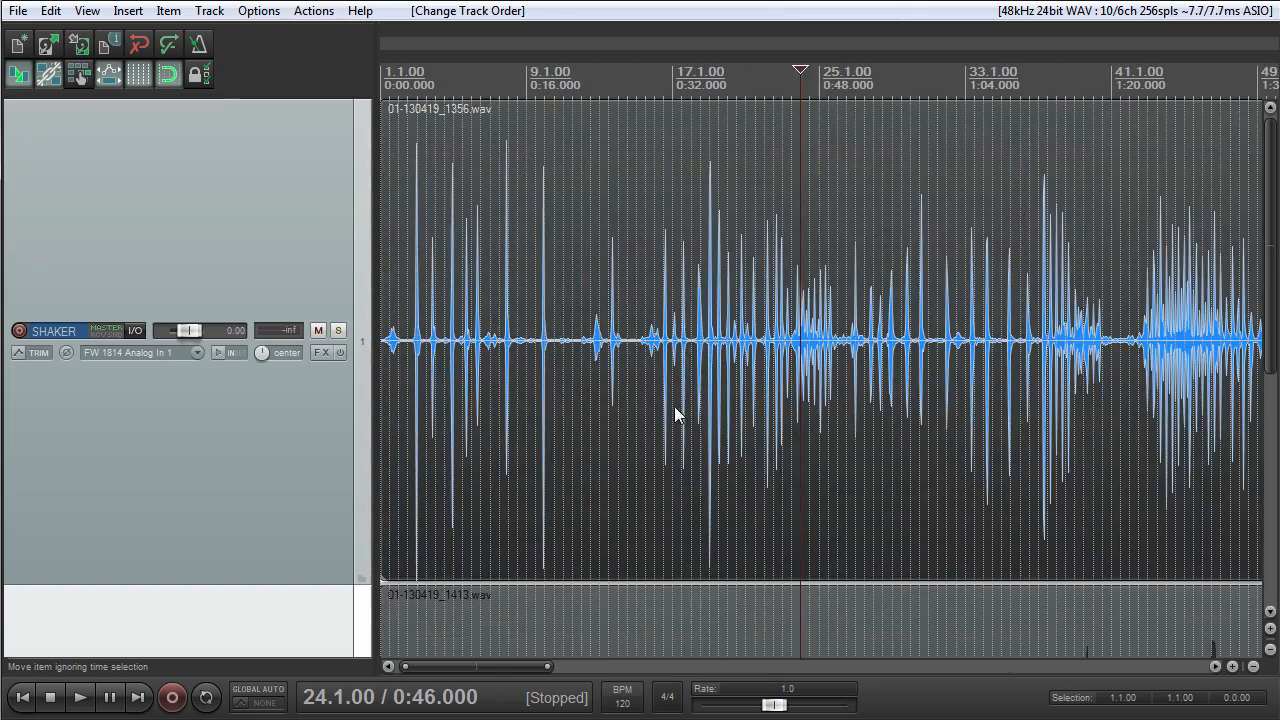
# Audition the shaker recording around measures 36 to 38, examining the individual hits in the waveform
pyautogui.scroll(-3, 660, 406)
pyautogui.scroll(-8, 652, 405)
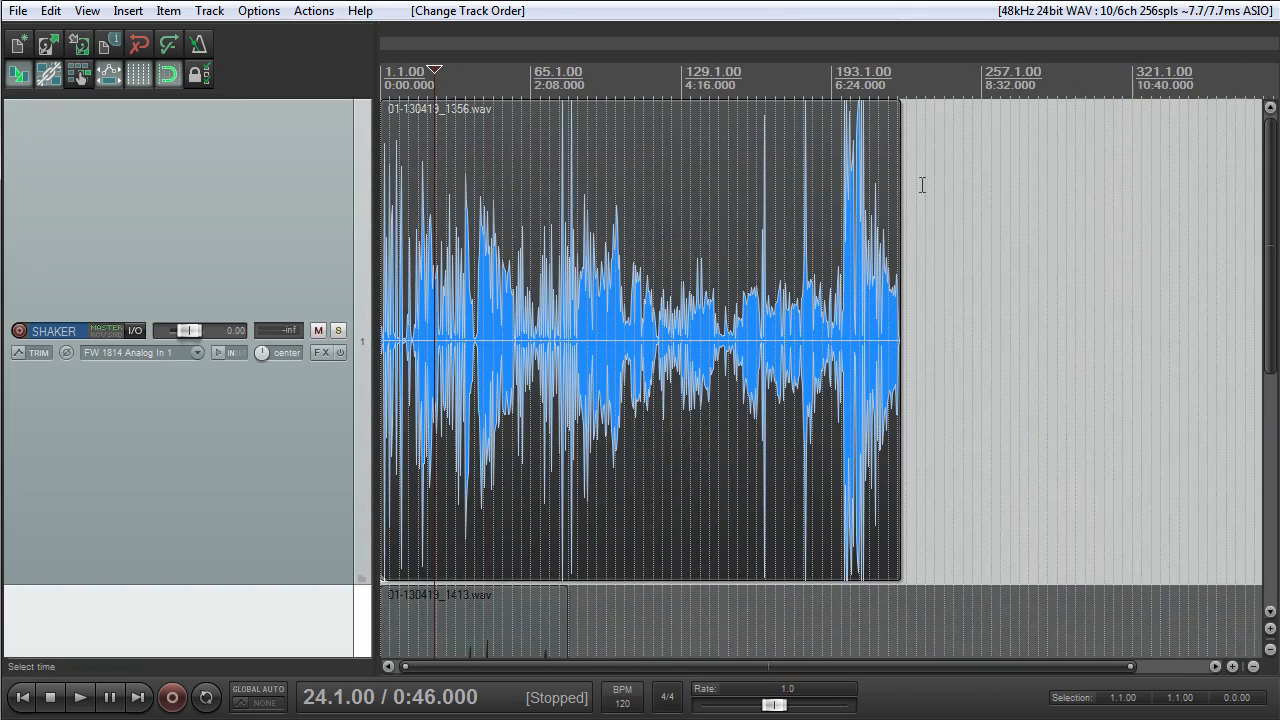
pyautogui.click(411, 229)
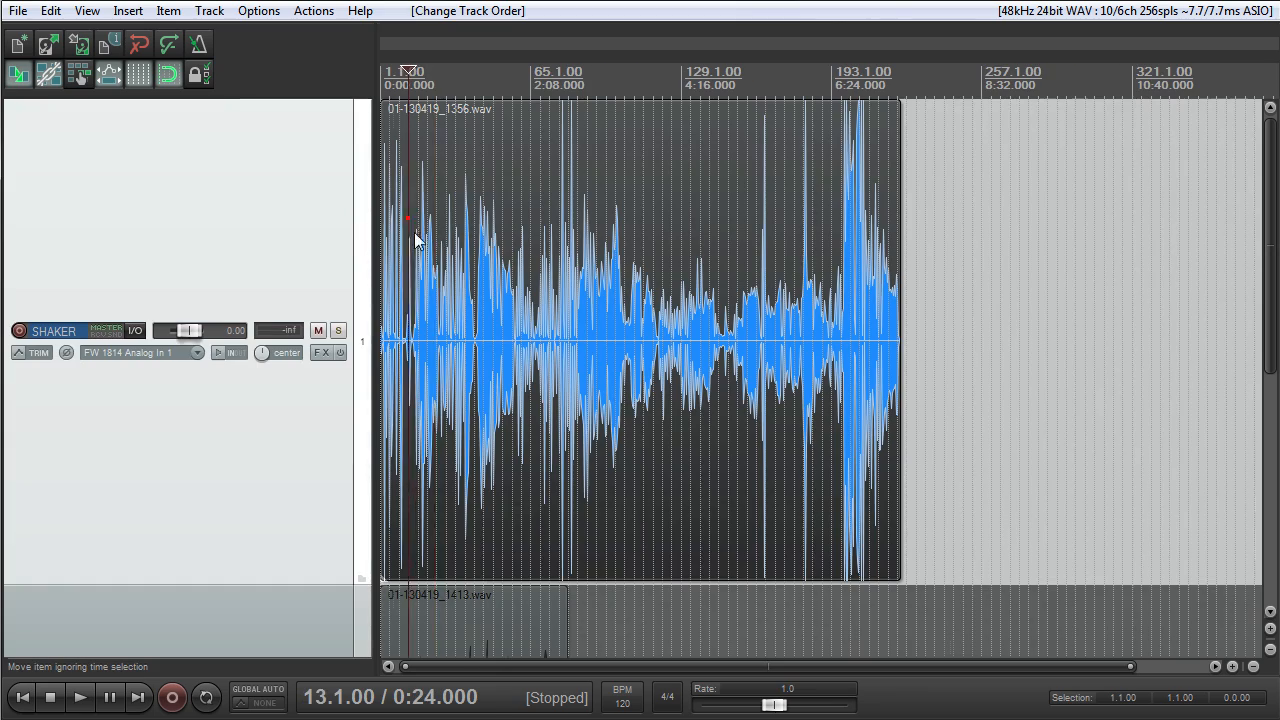
pyautogui.scroll(6, 411, 229)
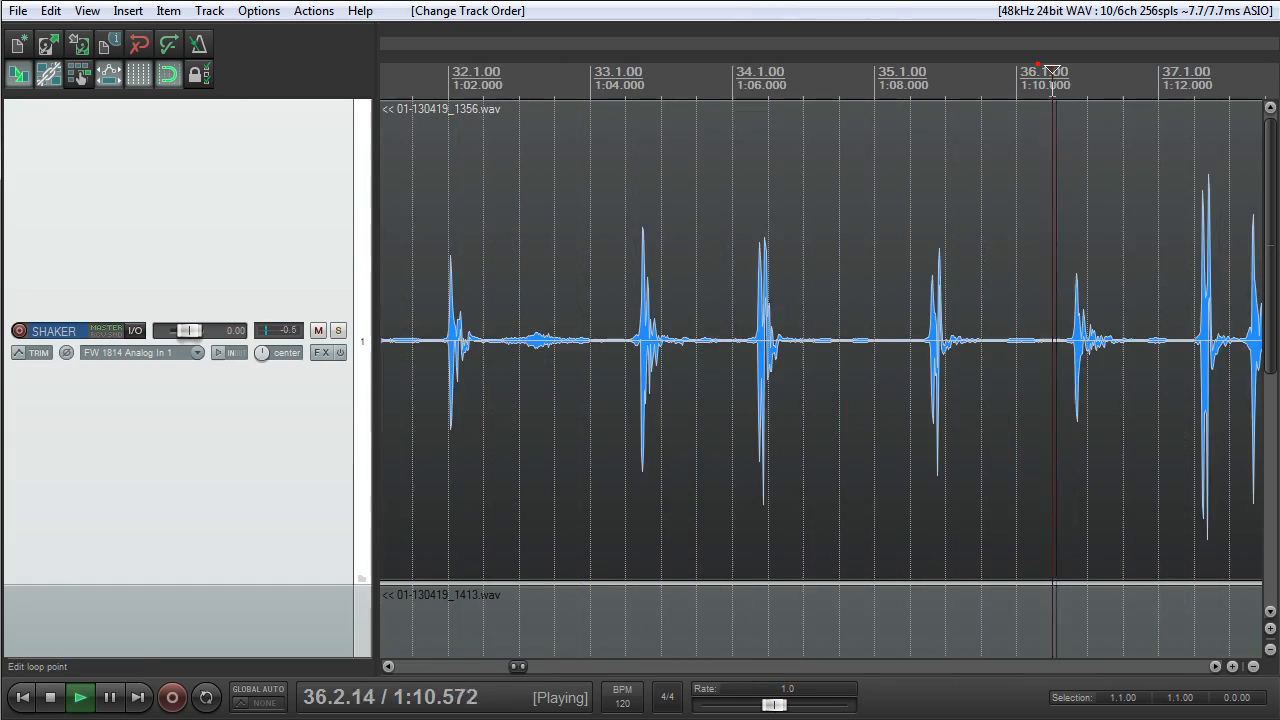
pyautogui.scroll(-3, 1052, 88)
pyautogui.click(878, 86)
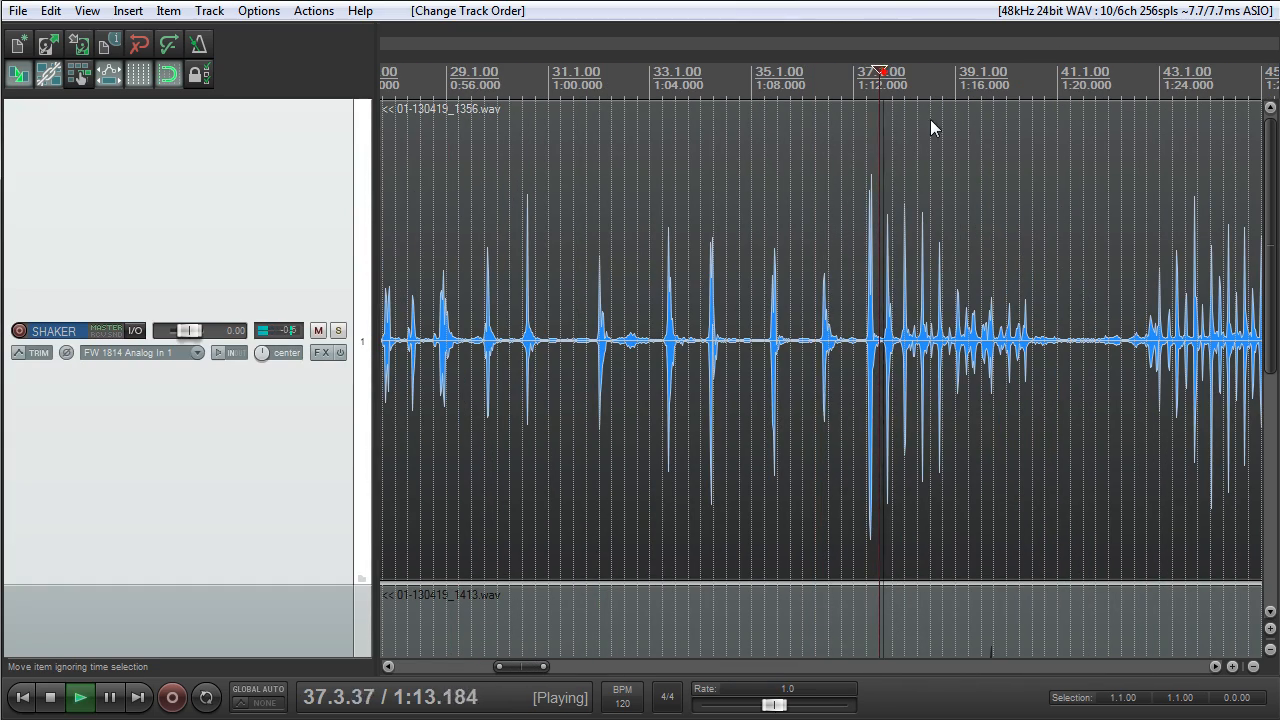
pyautogui.scroll(2, 937, 124)
pyautogui.scroll(-2, 938, 128)
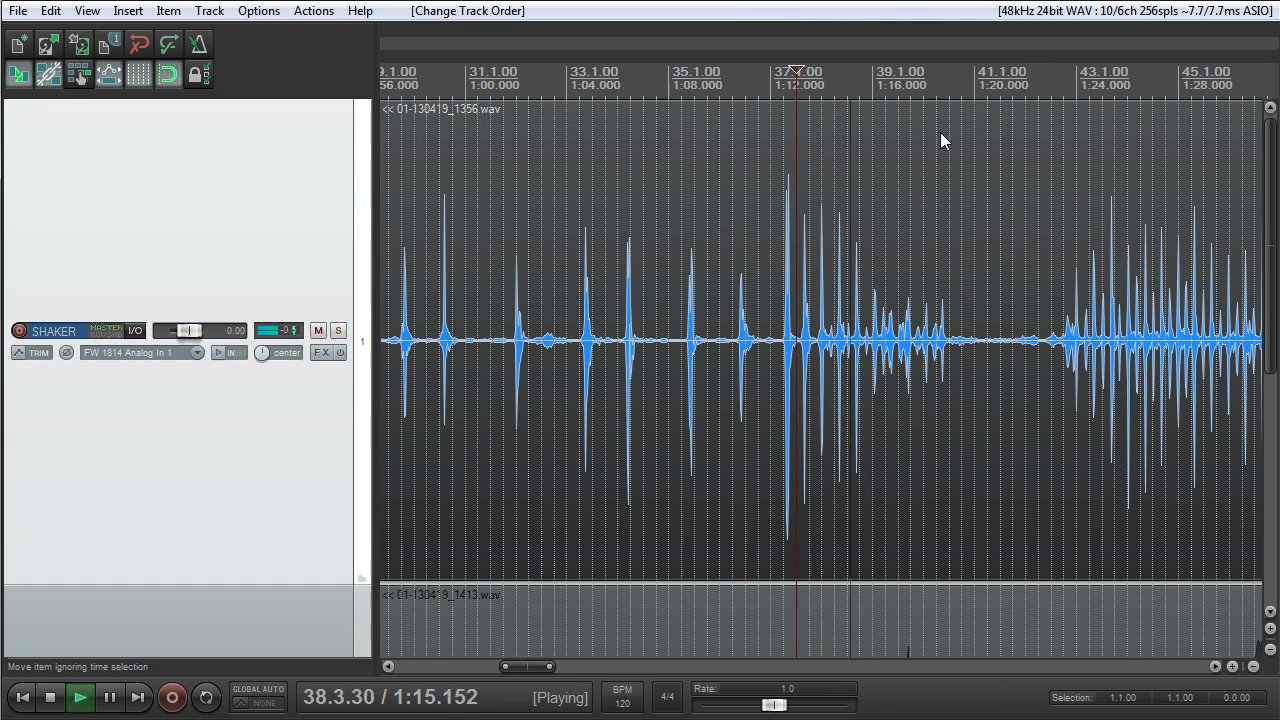
# Audition the denser shaker passages around measures 43 and 53, then the sparse hits near measure 70
pyautogui.click(1090, 112)
pyautogui.scroll(2, 1092, 120)
pyautogui.scroll(-3, 1063, 154)
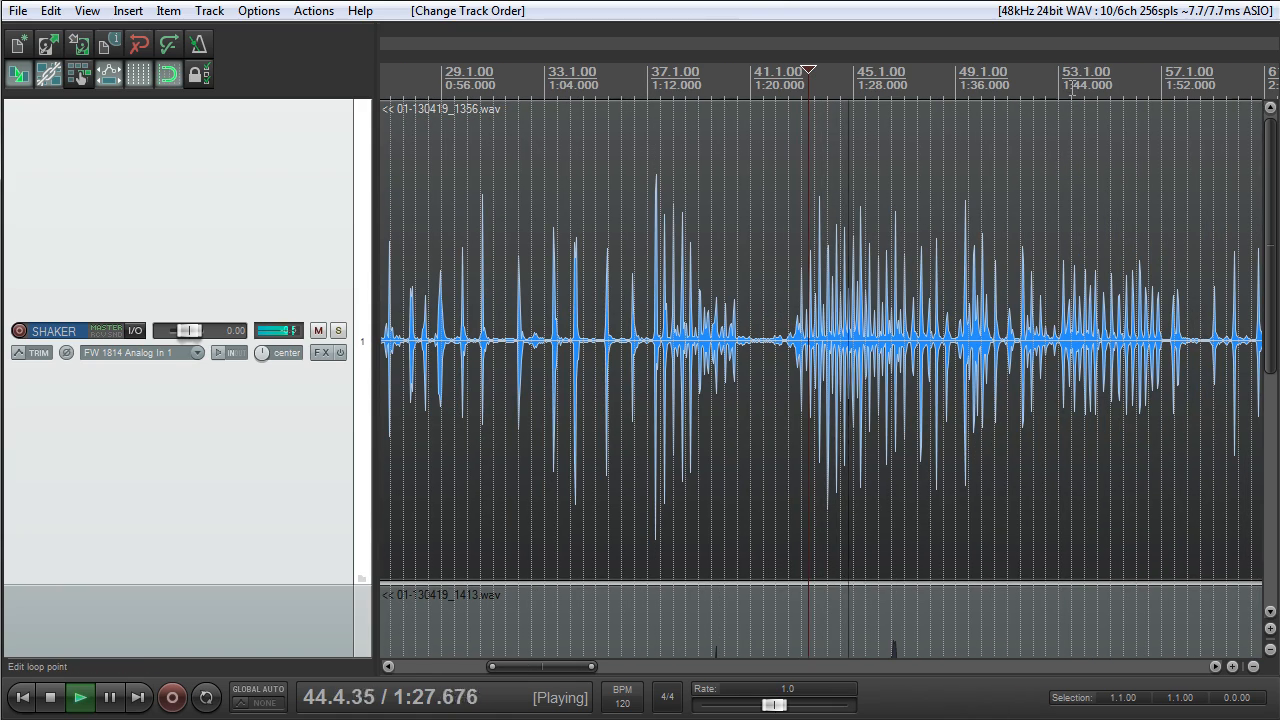
pyautogui.click(1068, 164)
pyautogui.scroll(3, 1077, 170)
pyautogui.scroll(-2, 1077, 171)
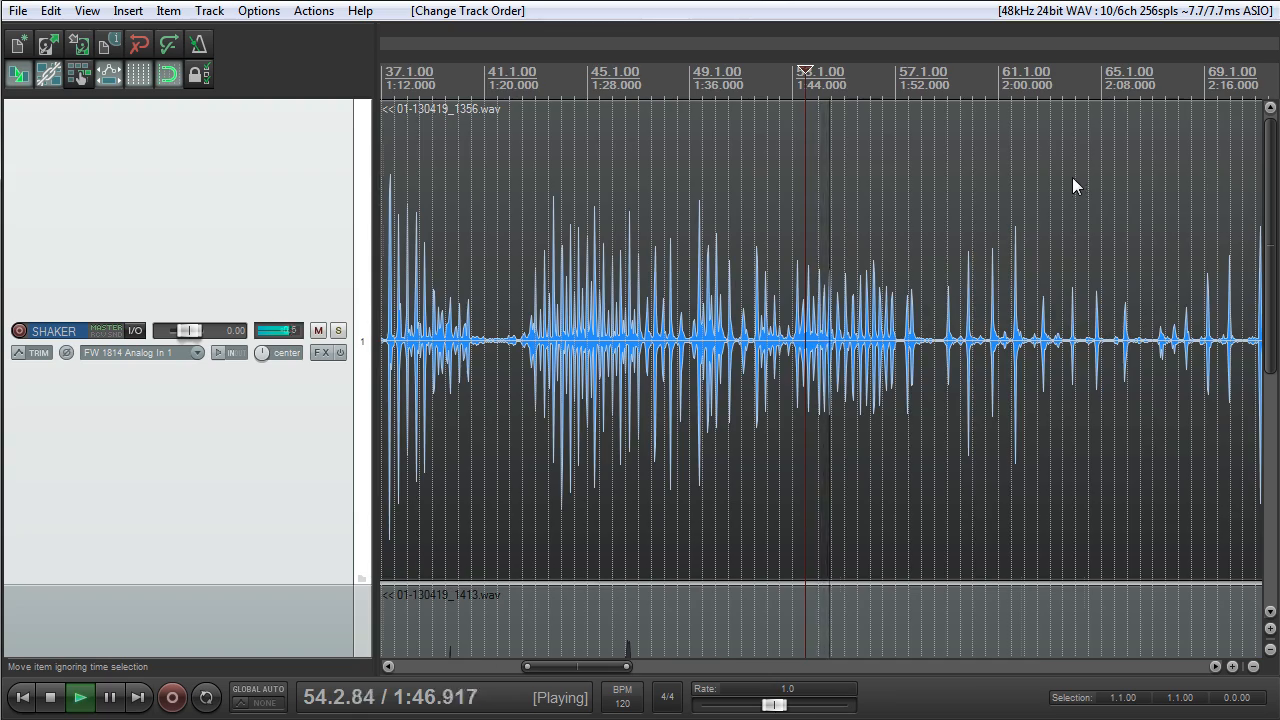
pyautogui.scroll(-3, 1072, 177)
pyautogui.click(1015, 106)
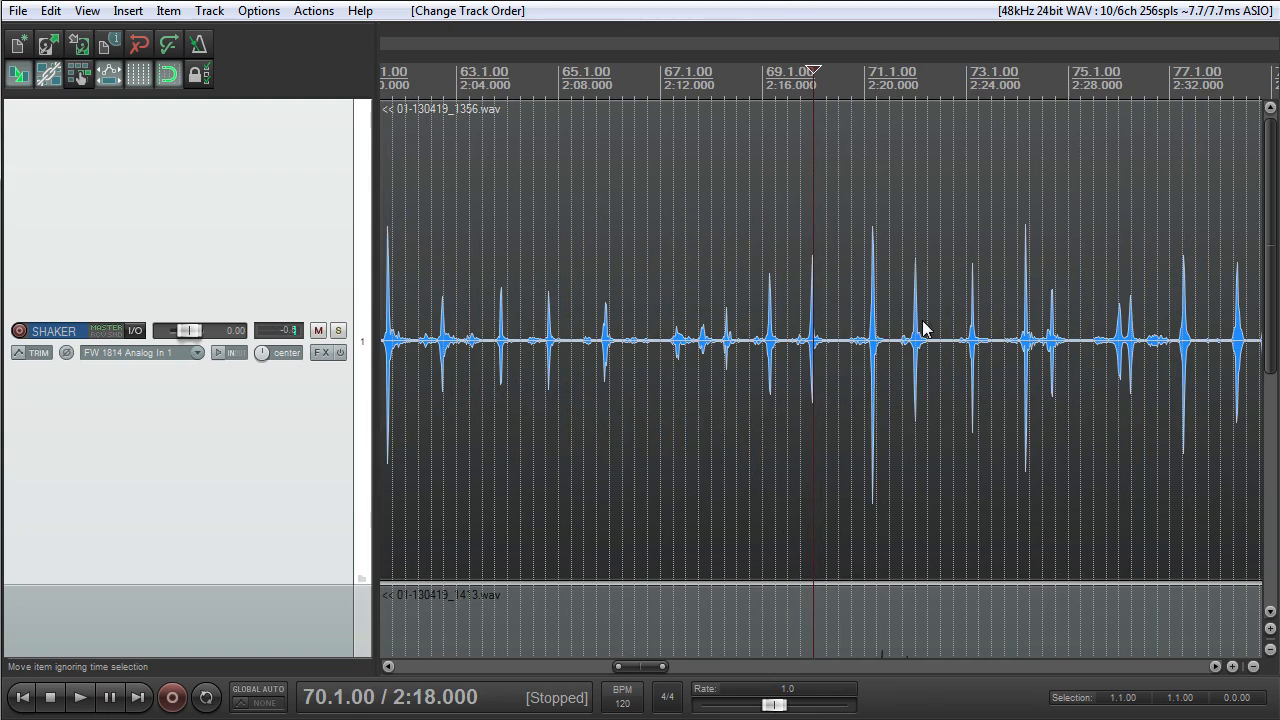
# Audition the shaker recording after the tall peak near measure 165 and again around measure 170
pyautogui.scroll(-8, 740, 315)
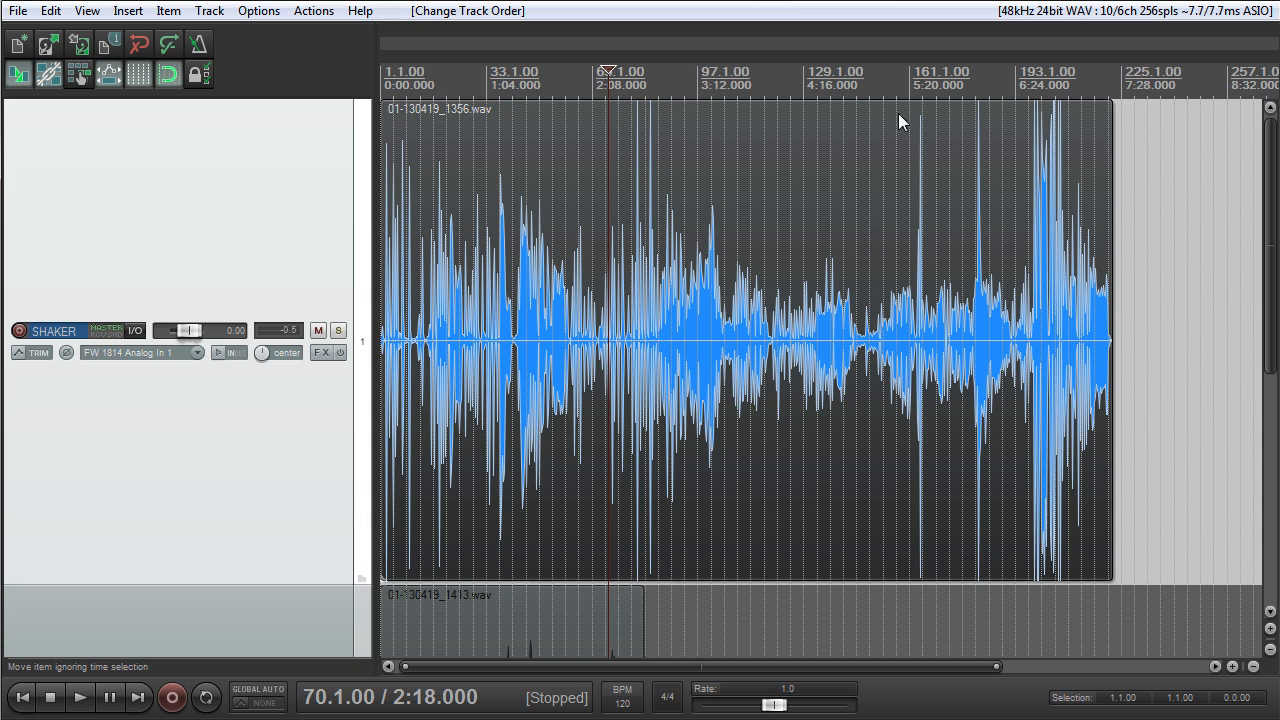
pyautogui.click(922, 139)
pyautogui.scroll(4, 948, 217)
pyautogui.scroll(-1, 948, 217)
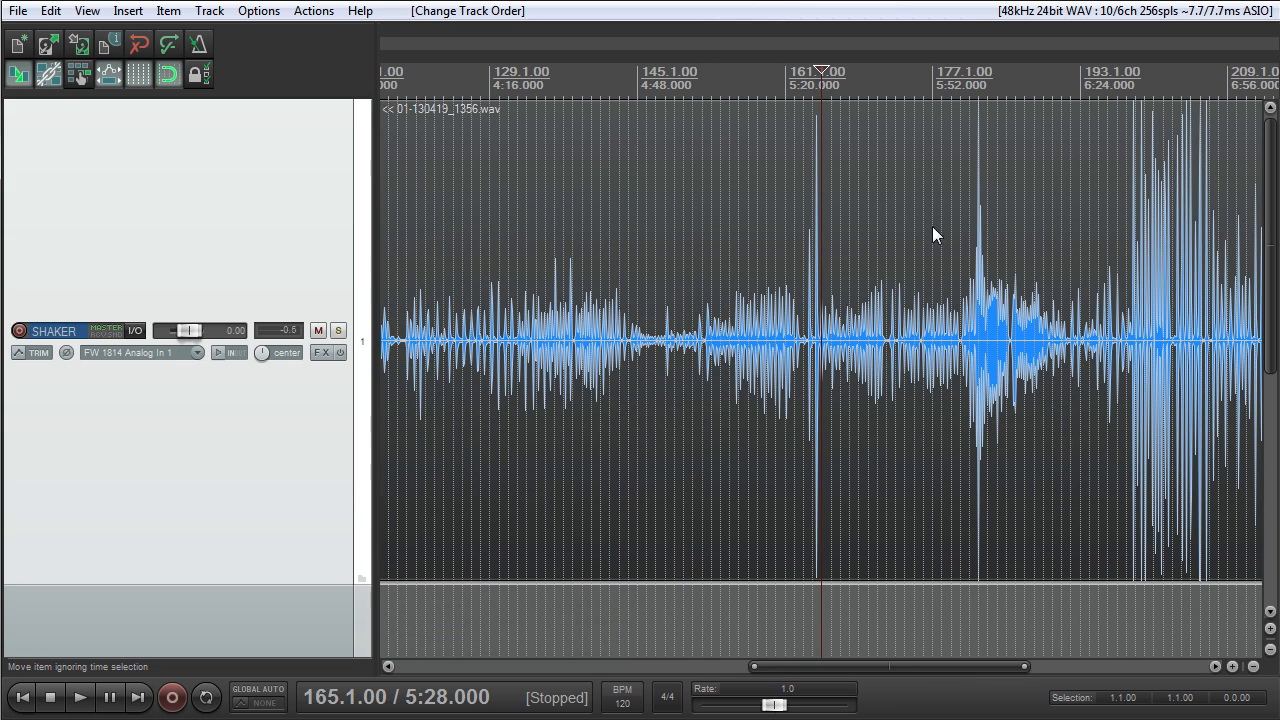
pyautogui.press('space')
pyautogui.scroll(2, 928, 227)
pyautogui.click(918, 82)
pyautogui.press('space')
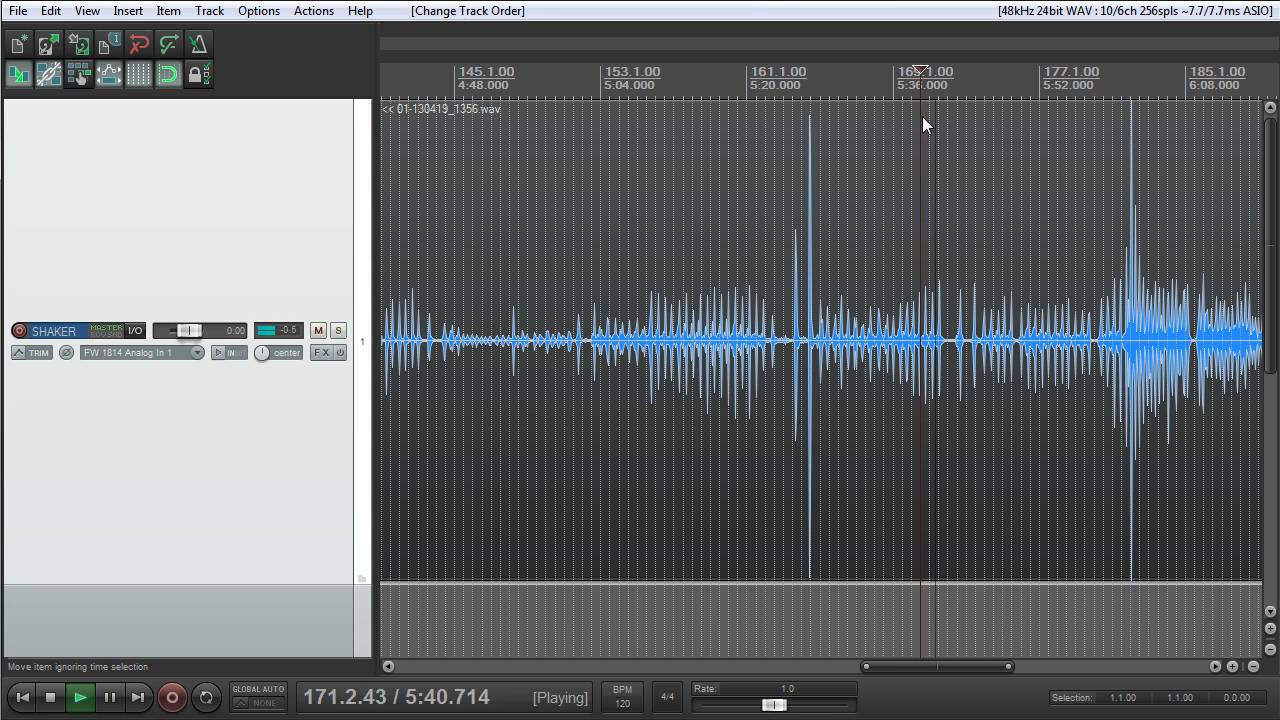
pyautogui.scroll(-2, 922, 116)
pyautogui.press('space')
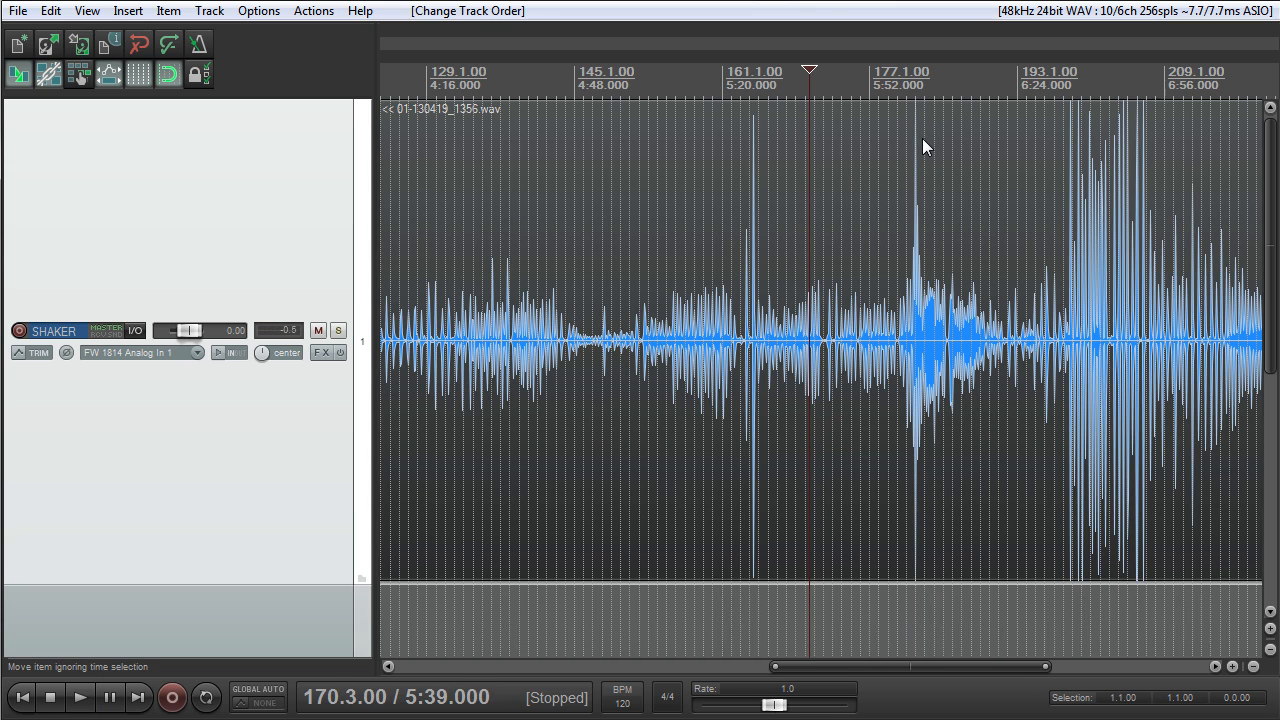
# Audition the shaker recording at the loud peak around measure 182
pyautogui.scroll(-2, 922, 141)
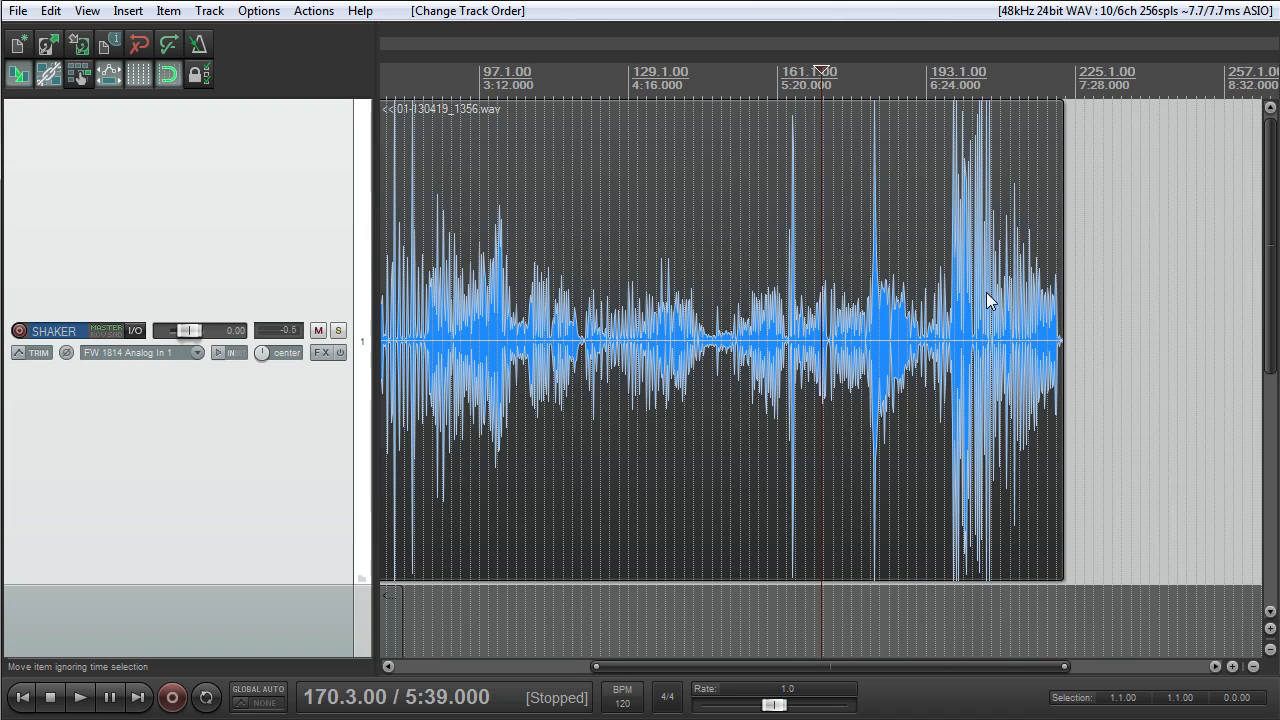
pyautogui.scroll(4, 878, 286)
pyautogui.click(960, 370)
pyautogui.press('space')
pyautogui.scroll(5, 960, 370)
pyautogui.scroll(4, 960, 366)
pyautogui.press('space')
pyautogui.scroll(-10, 960, 367)
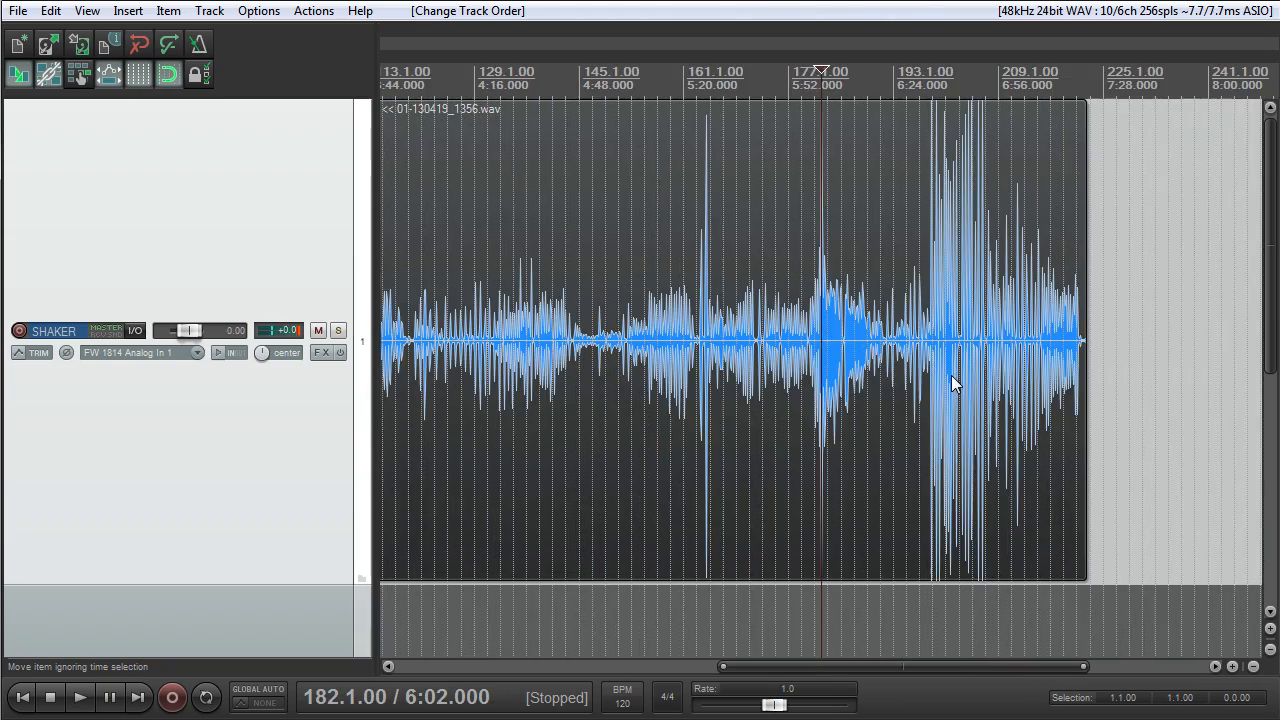
# Examine the loud individual shaker hits around measures 198 to 204
pyautogui.click(944, 361)
pyautogui.scroll(9, 944, 360)
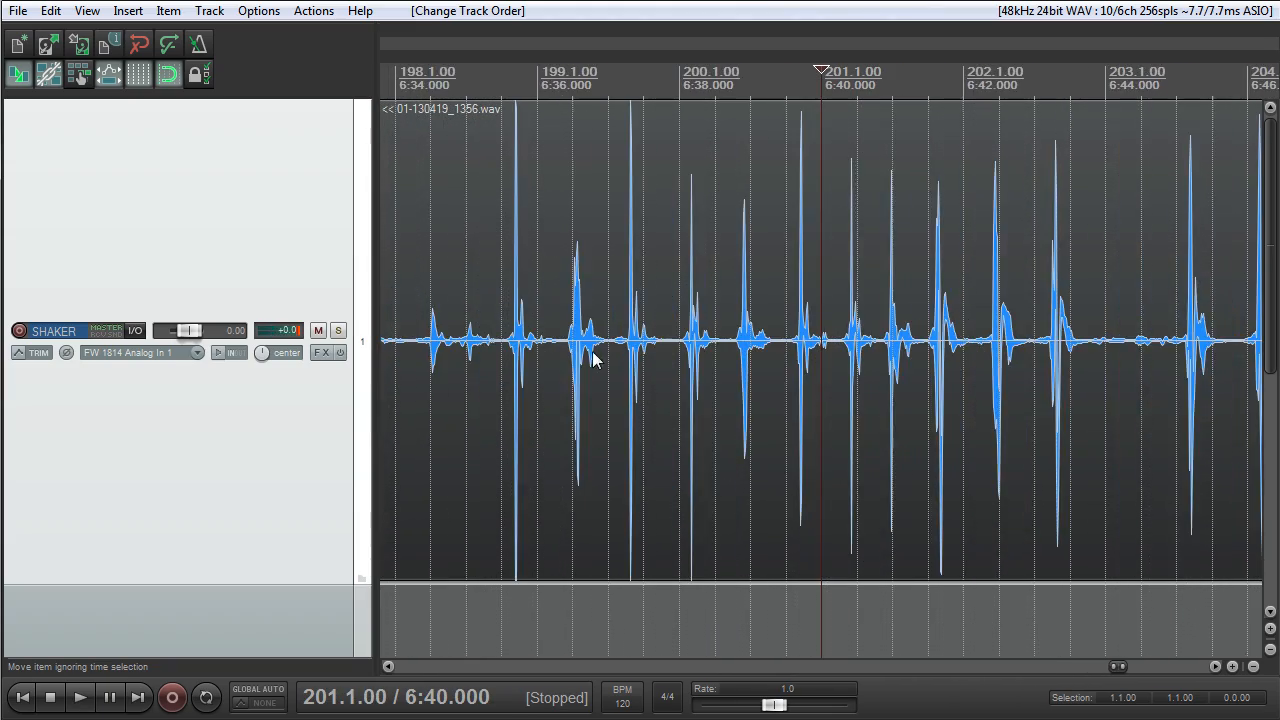
pyautogui.click(501, 355)
pyautogui.scroll(2, 540, 353)
pyautogui.scroll(-10, 744, 358)
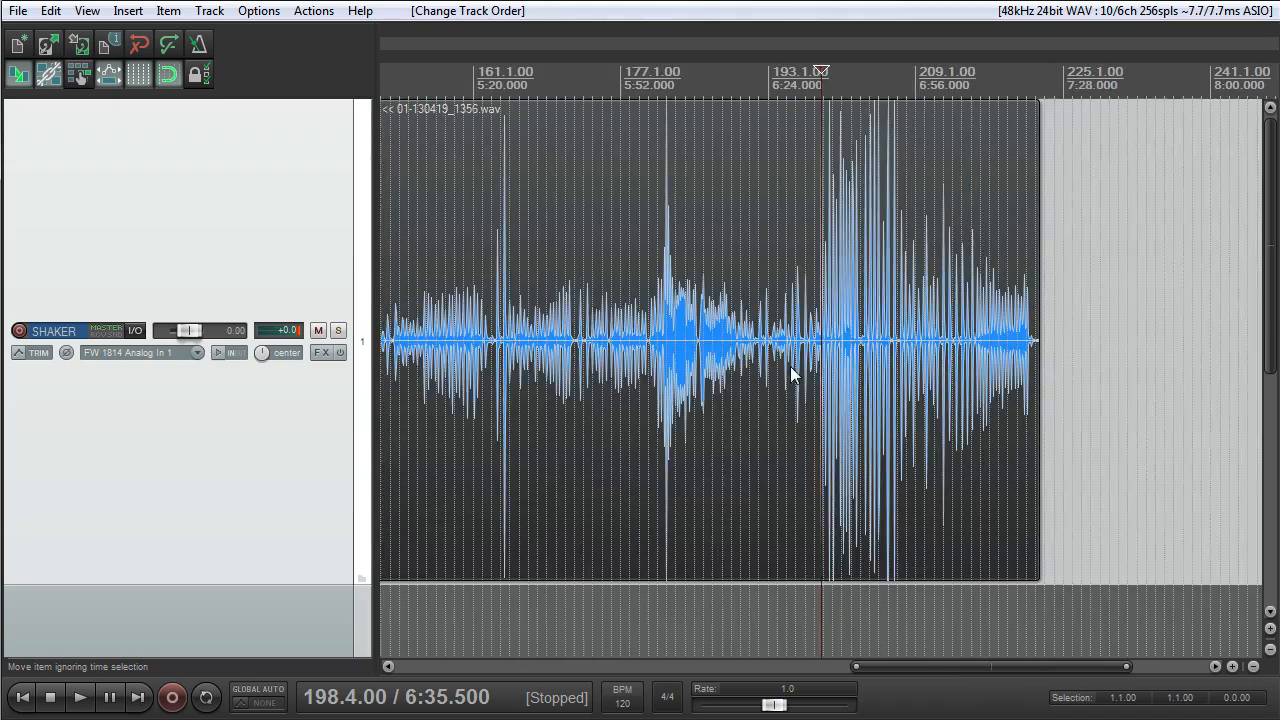
# Examine the shaker waveform around measure 139 and around measure 21 near its beginning
pyautogui.scroll(-2, 790, 366)
pyautogui.click(544, 351)
pyautogui.scroll(2, 544, 351)
pyautogui.scroll(-3, 548, 355)
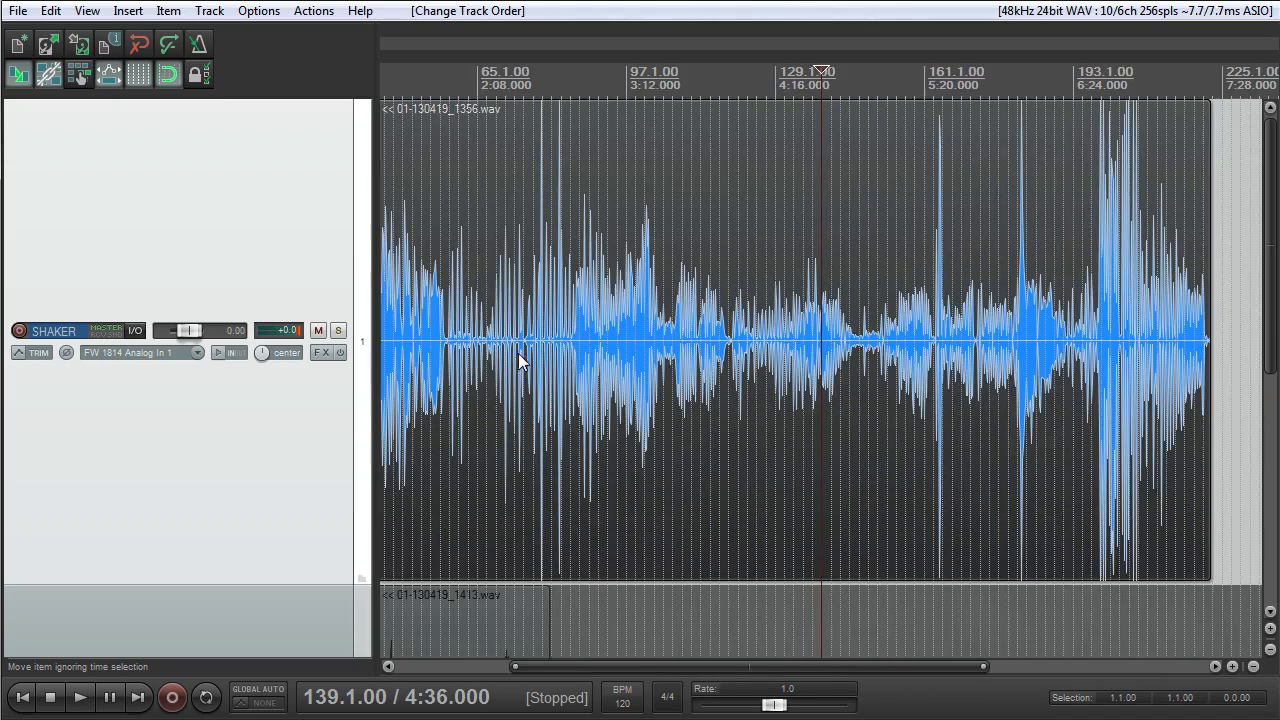
pyautogui.scroll(-1, 429, 334)
pyautogui.click(451, 325)
pyautogui.scroll(4, 543, 340)
pyautogui.scroll(-4, 620, 346)
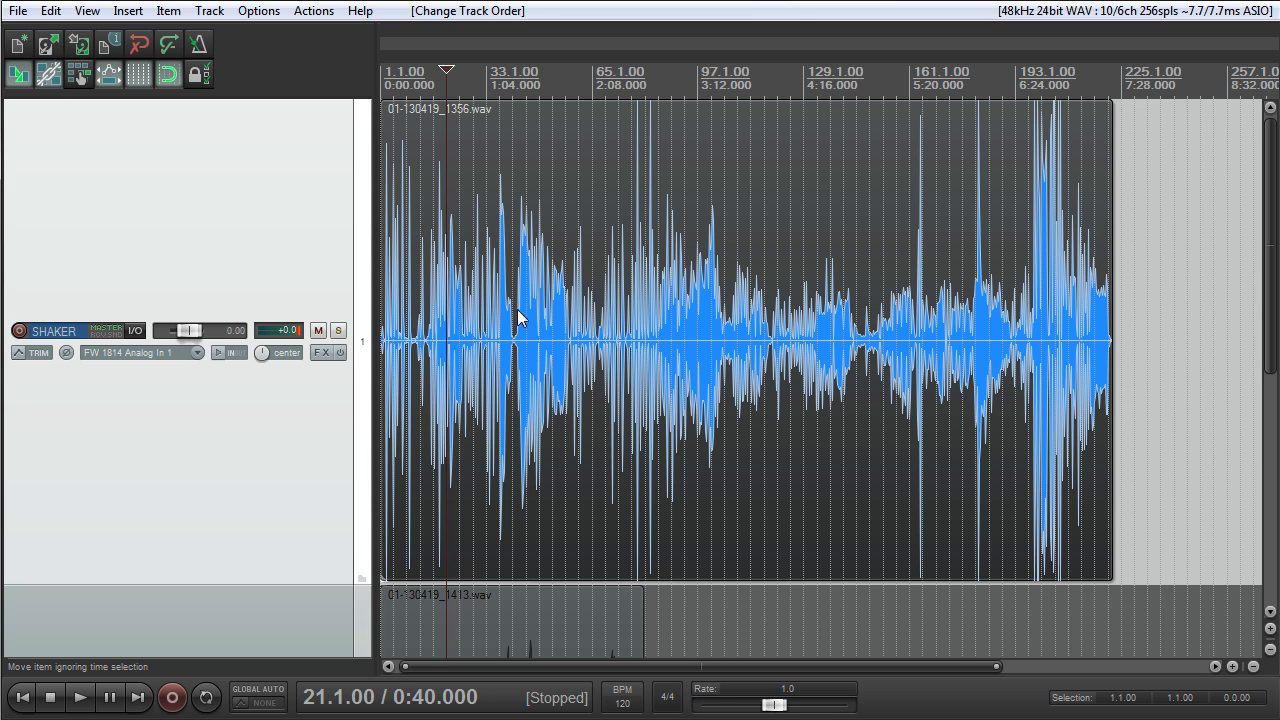
pyautogui.scroll(5, 432, 351)
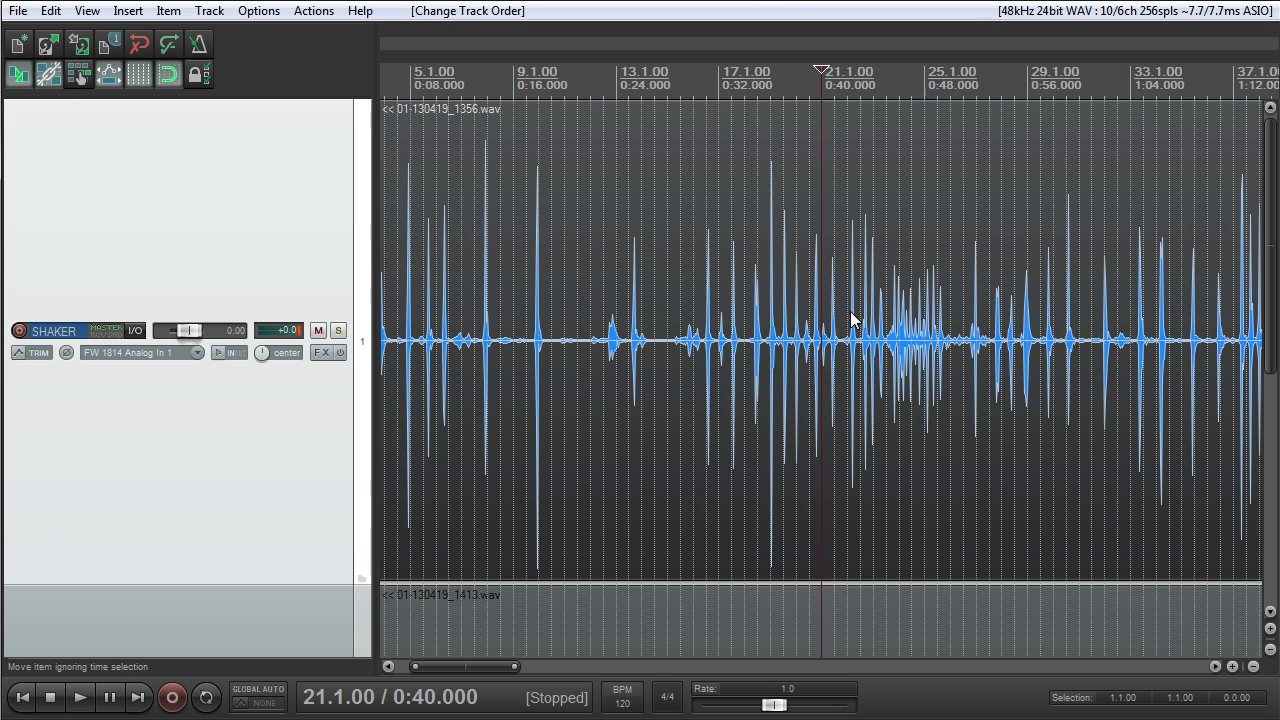
pyautogui.scroll(2, 862, 334)
pyautogui.scroll(-3, 860, 340)
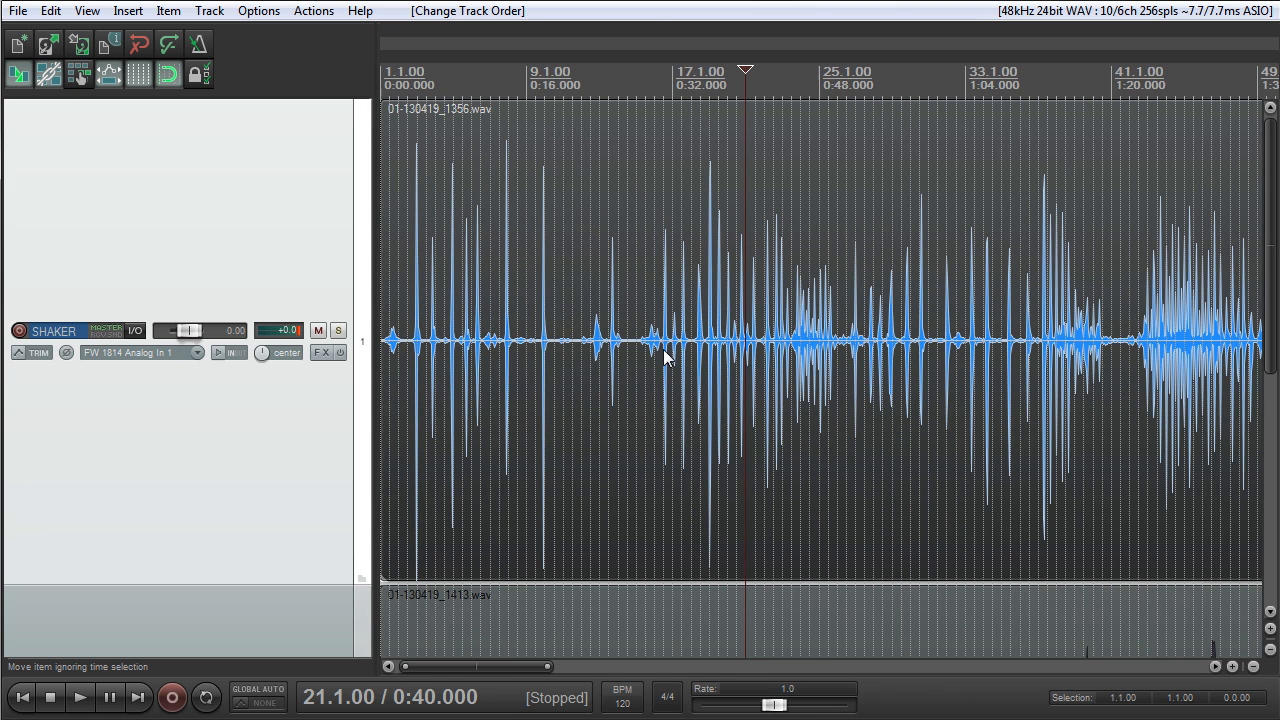
pyautogui.scroll(3, 668, 357)
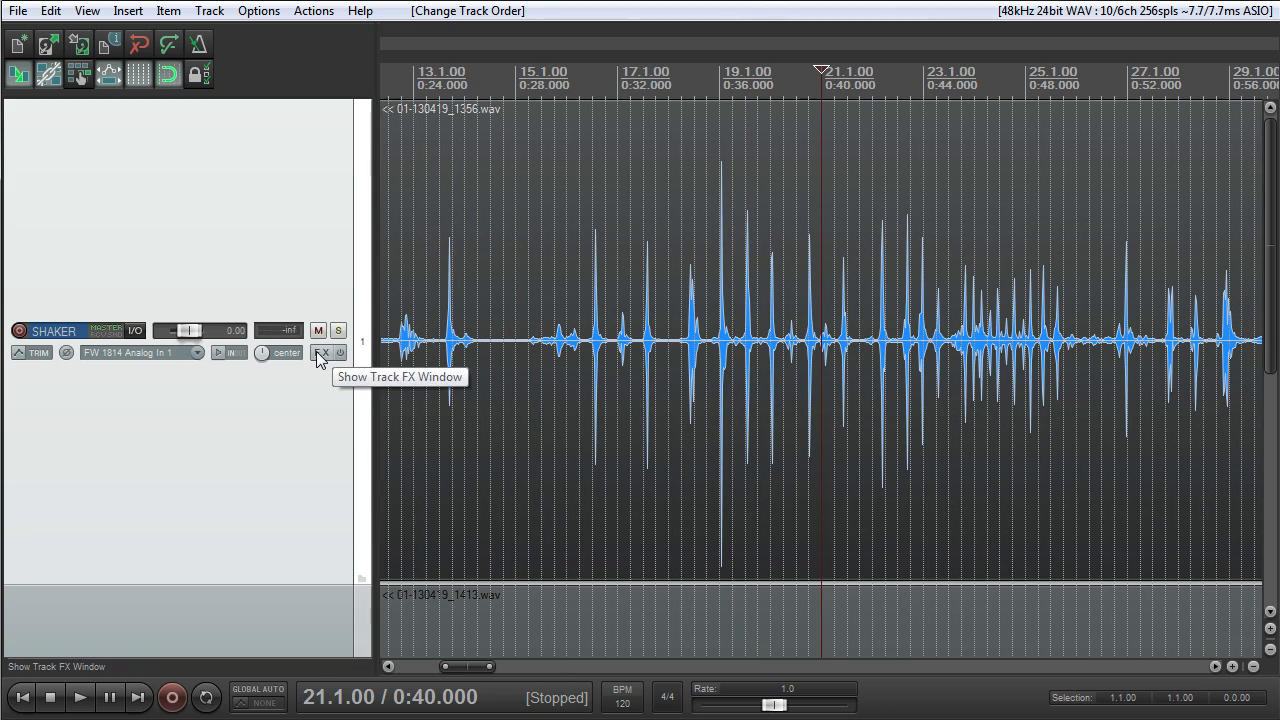
# Split the shaker recording at 3:57, move the second part to the project start and place the first part right after it
pyautogui.scroll(-2, 787, 363)
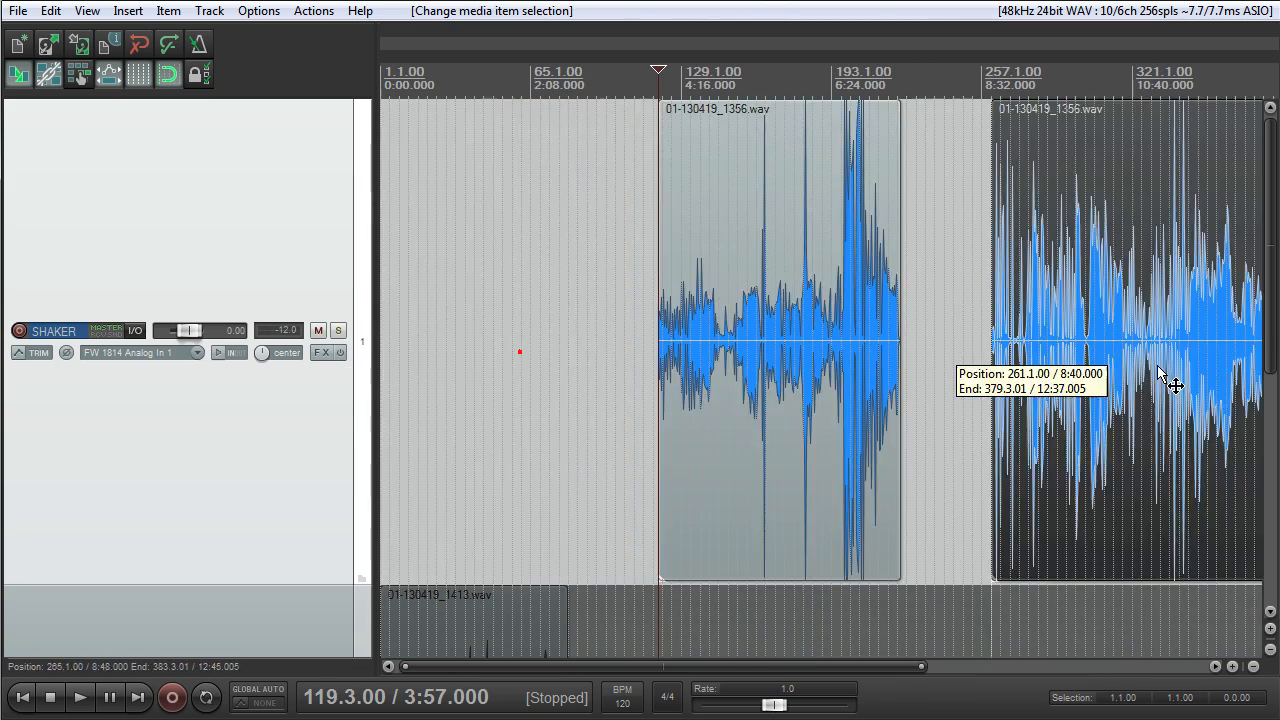
pyautogui.moveTo(1166, 380); pyautogui.dragTo(1139, 380)
pyautogui.moveTo(786, 350); pyautogui.dragTo(483, 383)
pyautogui.moveTo(1040, 357); pyautogui.dragTo(708, 357)
# Turn off the arrangement's grid lines
pyautogui.scroll(2, 669, 290)
pyautogui.click(141, 80)
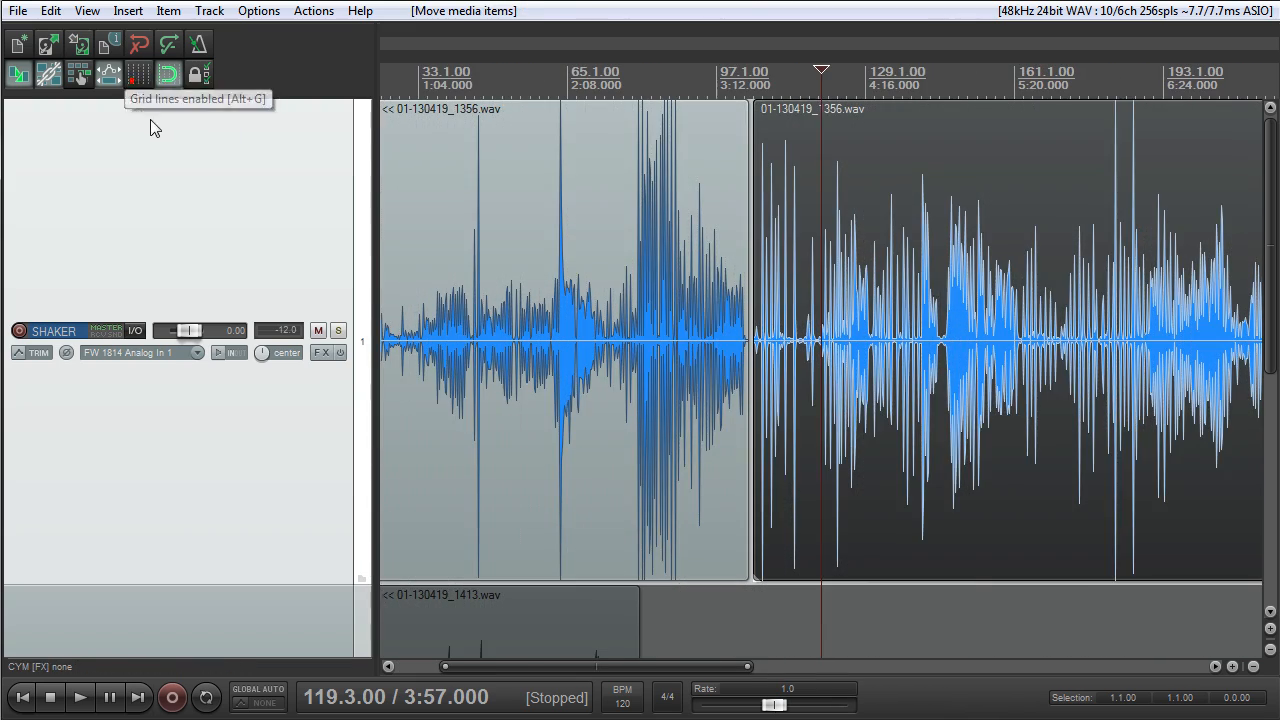
pyautogui.scroll(-2, 626, 180)
pyautogui.scroll(4, 623, 198)
pyautogui.scroll(-2, 622, 198)
pyautogui.scroll(2, 620, 198)
pyautogui.scroll(-2, 612, 195)
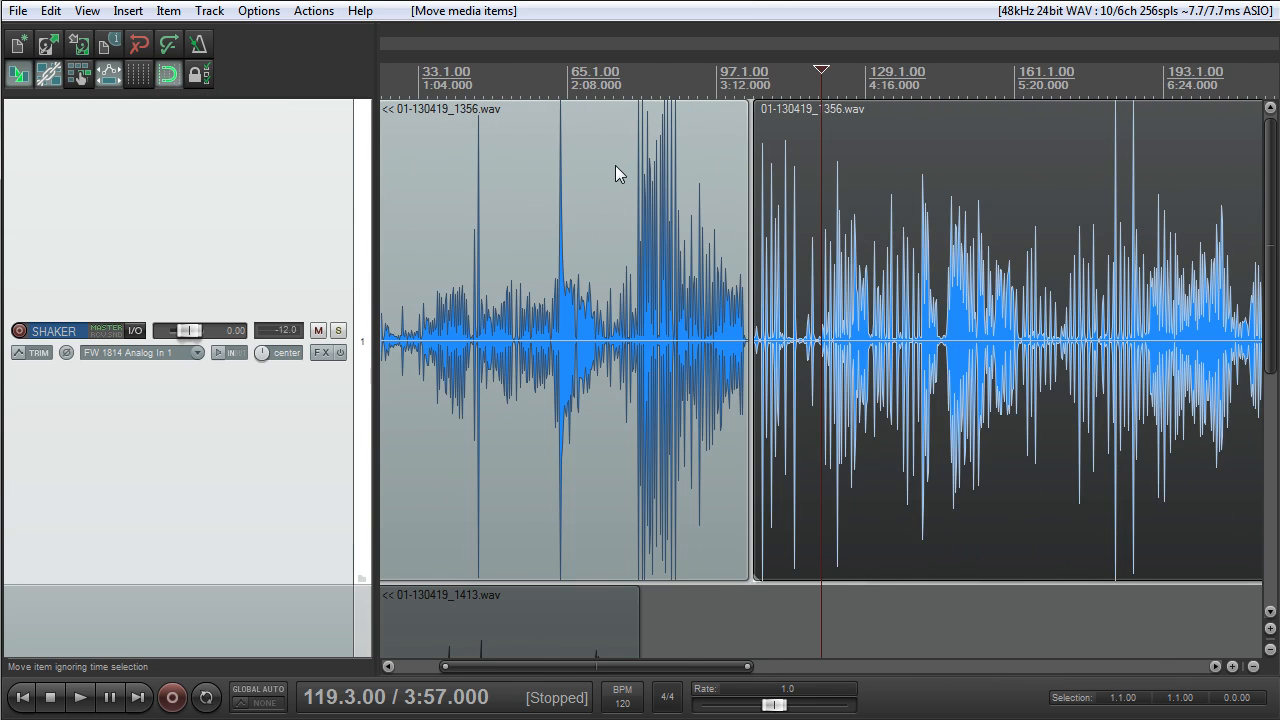
# Examine the waveforms of both rearranged shaker items, from the project start into the second item beyond measure 105
pyautogui.press('Home')
pyautogui.scroll(2, 611, 168)
pyautogui.scroll(-2, 607, 171)
pyautogui.scroll(3, 748, 272)
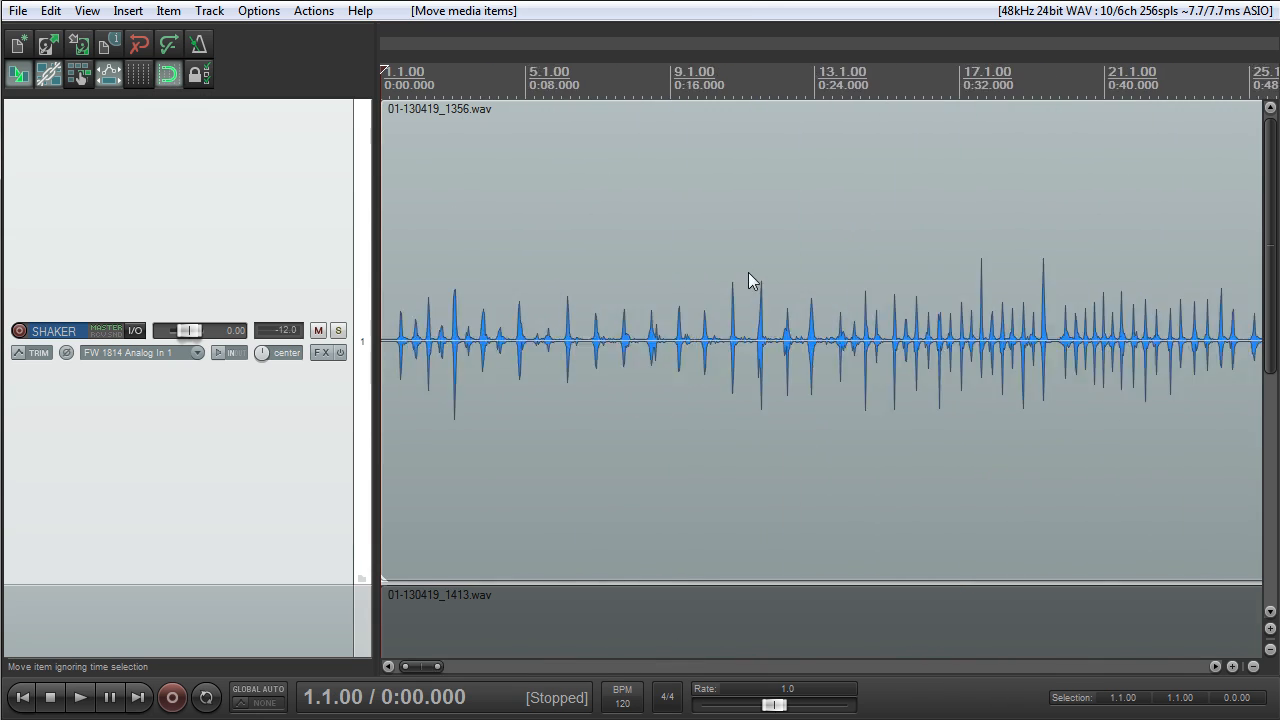
pyautogui.scroll(-3, 746, 272)
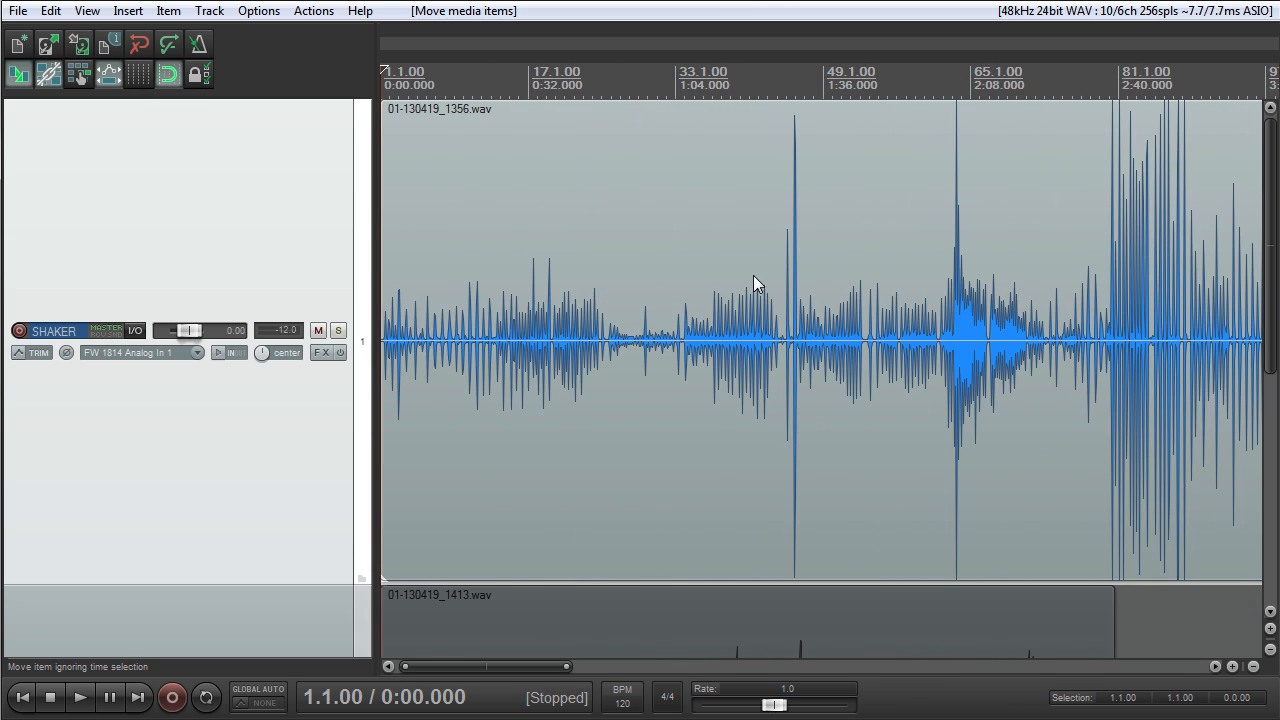
pyautogui.scroll(3, 740, 322)
pyautogui.scroll(-3, 686, 334)
pyautogui.scroll(3, 523, 328)
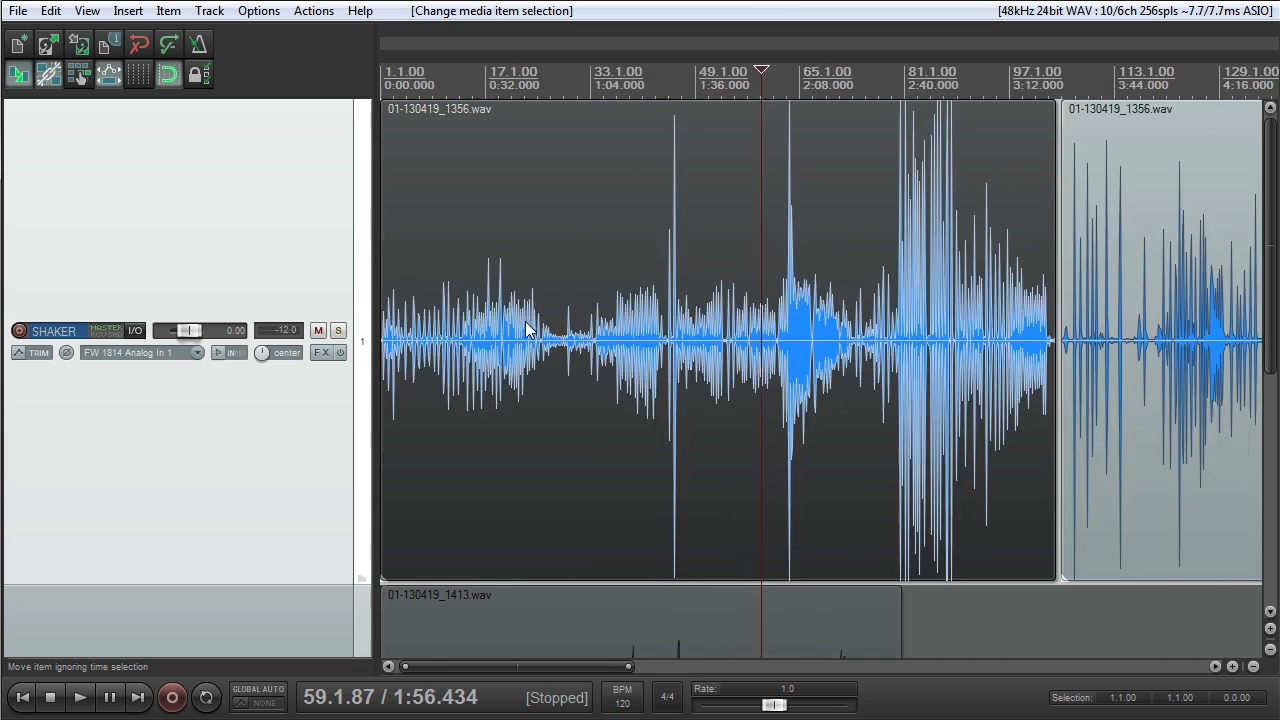
pyautogui.scroll(-3, 522, 338)
pyautogui.scroll(1, 590, 352)
pyautogui.scroll(-1, 600, 356)
pyautogui.scroll(-1, 698, 378)
pyautogui.scroll(-1, 697, 378)
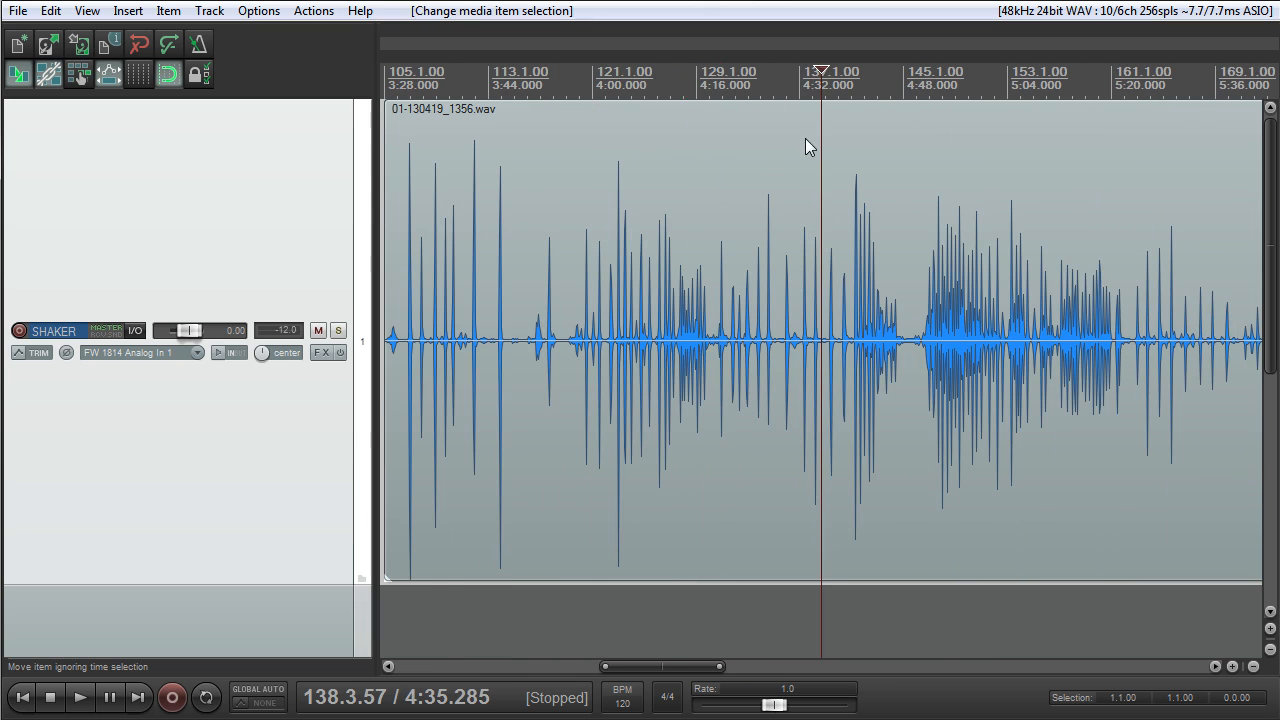
# Add ReaEQ to the SHAKER track and set band 1 to a High Pass at 177.7 Hz
pyautogui.press('space')
pyautogui.scroll(1, 881, 141)
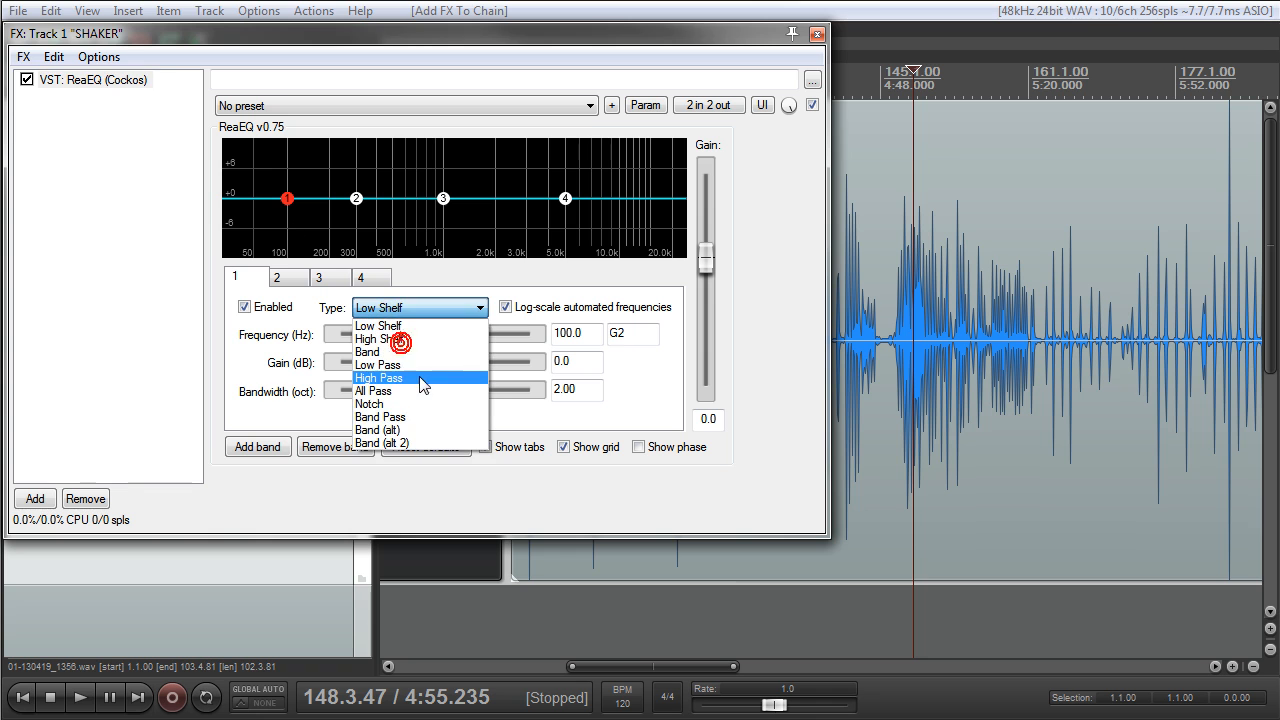
pyautogui.click(415, 372)
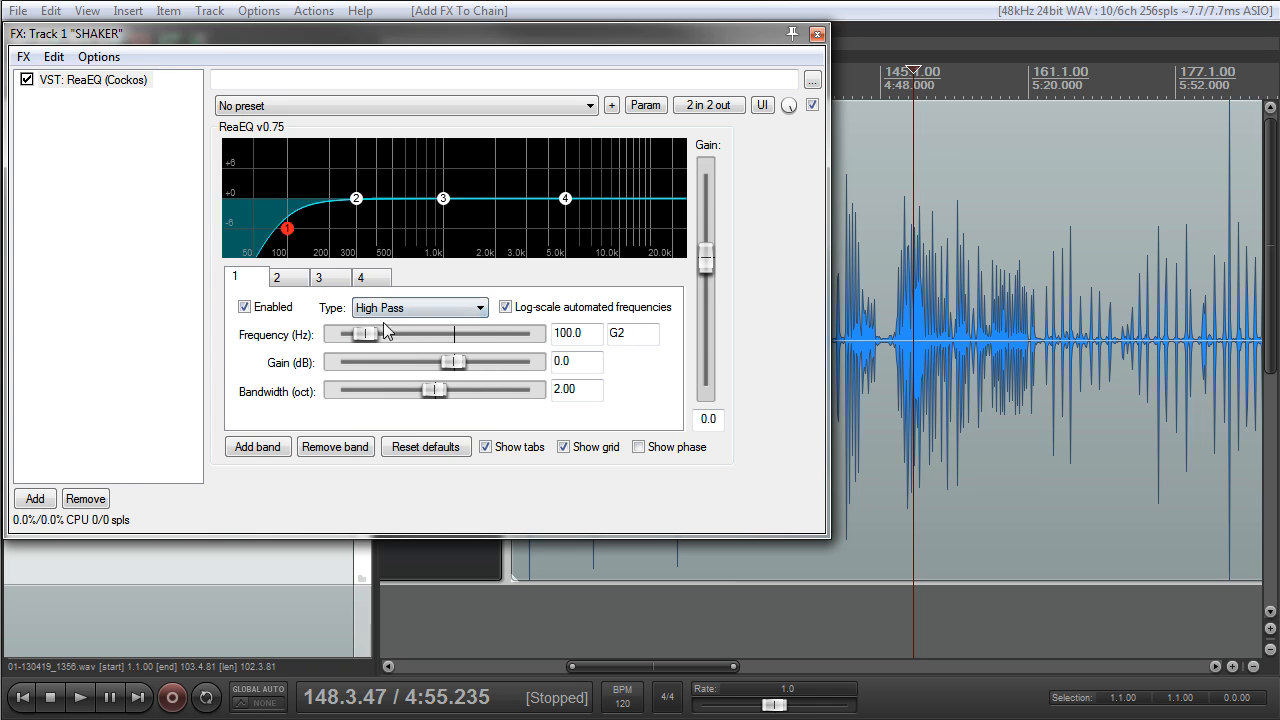
pyautogui.moveTo(288, 242); pyautogui.dragTo(323, 230)
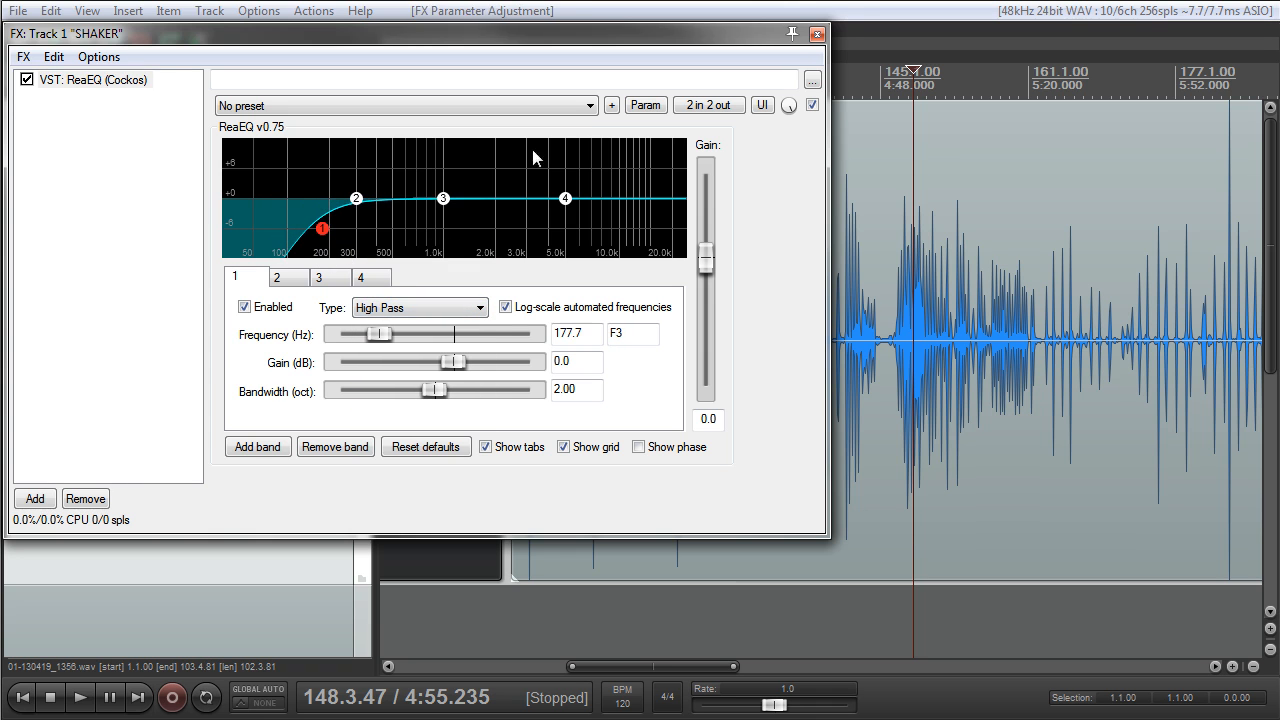
pyautogui.click(817, 33)
# Examine the waveforms of both shaker items, from around measure 176 of the second item back to the project start
pyautogui.scroll(-4, 793, 222)
pyautogui.scroll(7, 792, 253)
pyautogui.scroll(-4, 792, 253)
pyautogui.click(1001, 334)
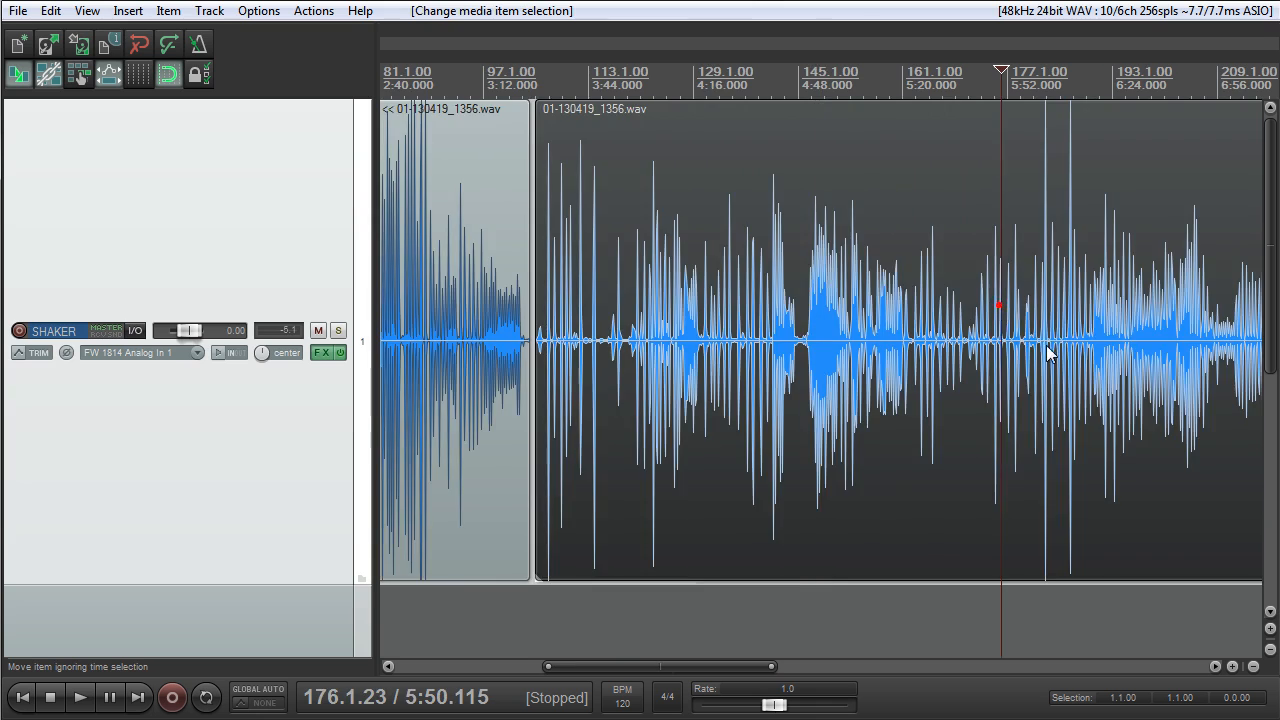
pyautogui.scroll(-4, 1040, 346)
pyautogui.click(395, 396)
pyautogui.scroll(5, 408, 398)
pyautogui.scroll(3, 410, 398)
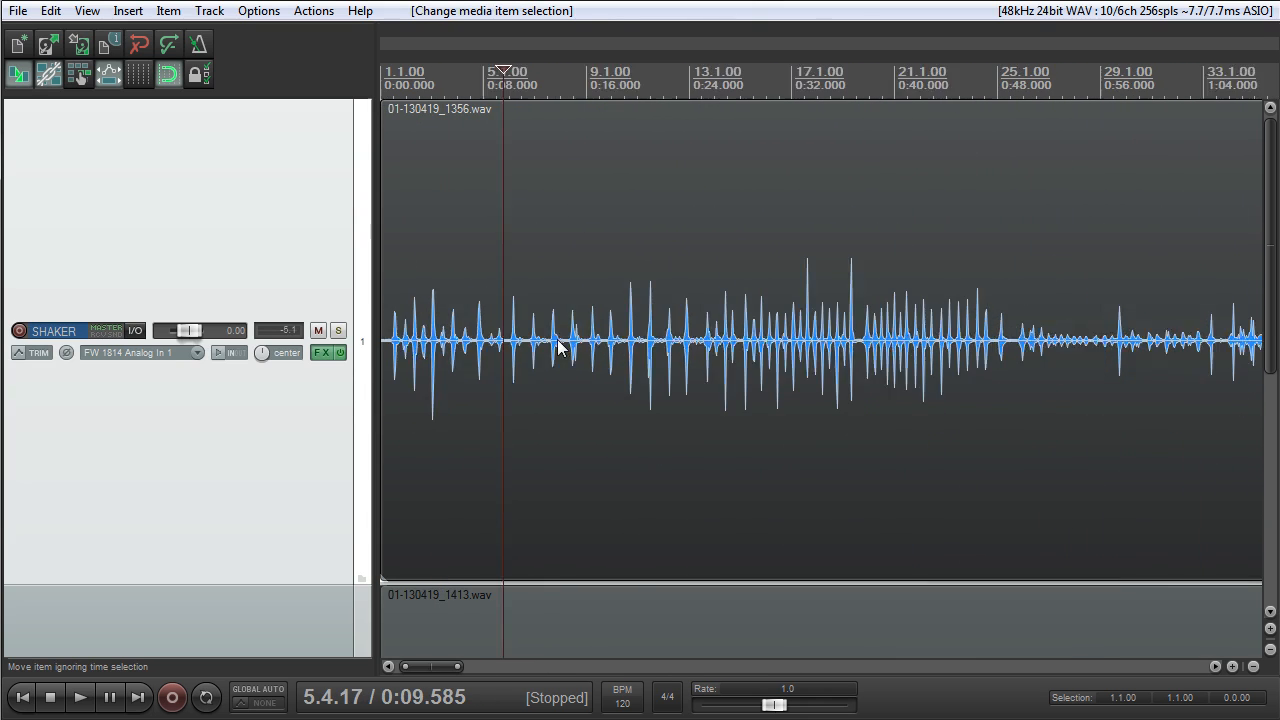
# Play the first few shaker hits from about 1 second into the first item
pyautogui.click(386, 334)
pyautogui.scroll(8, 491, 360)
pyautogui.press('space')
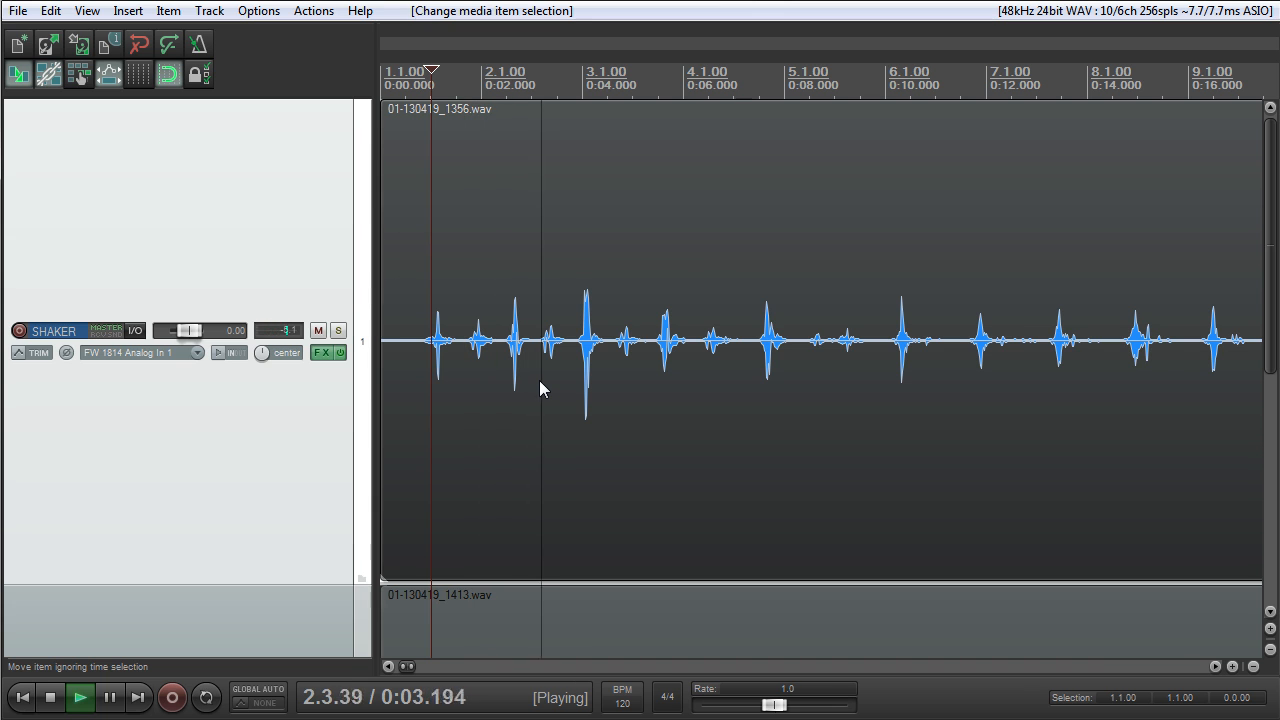
pyautogui.scroll(-2, 541, 383)
pyautogui.press('space')
pyautogui.scroll(-3, 457, 404)
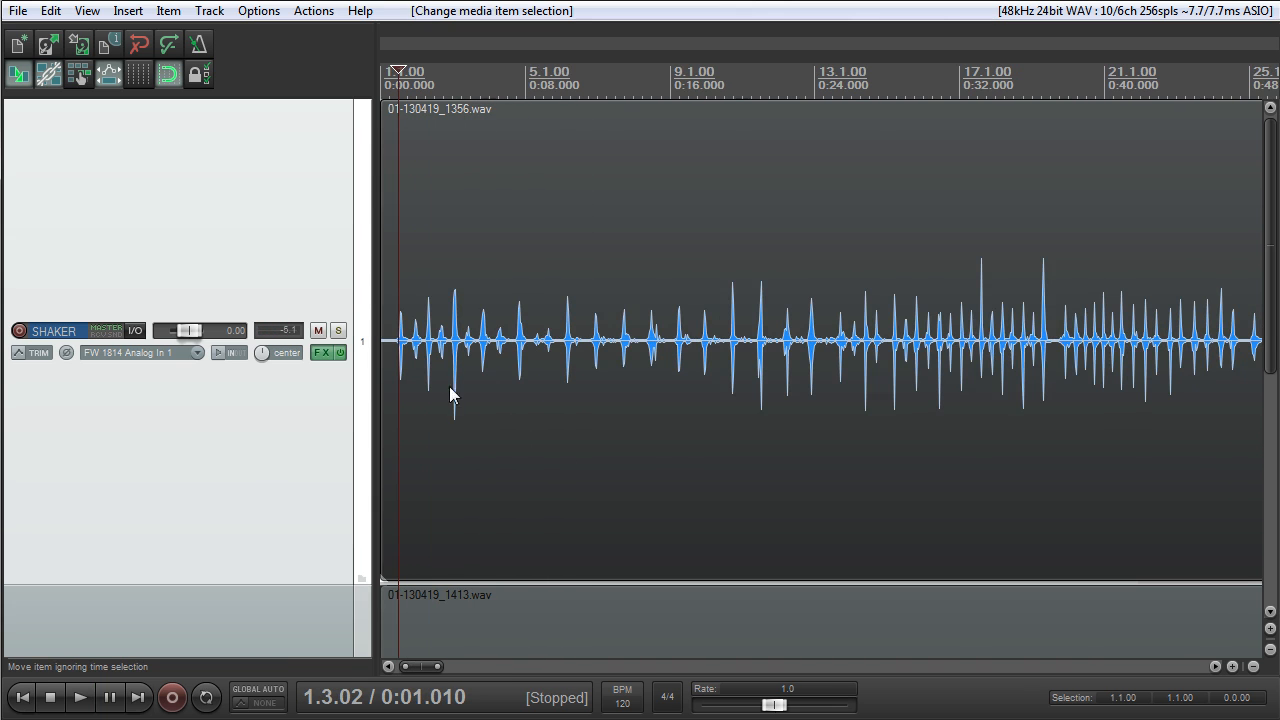
# Examine the first shaker item's waveform from its beginning across to where the second item starts
pyautogui.scroll(-2, 771, 369)
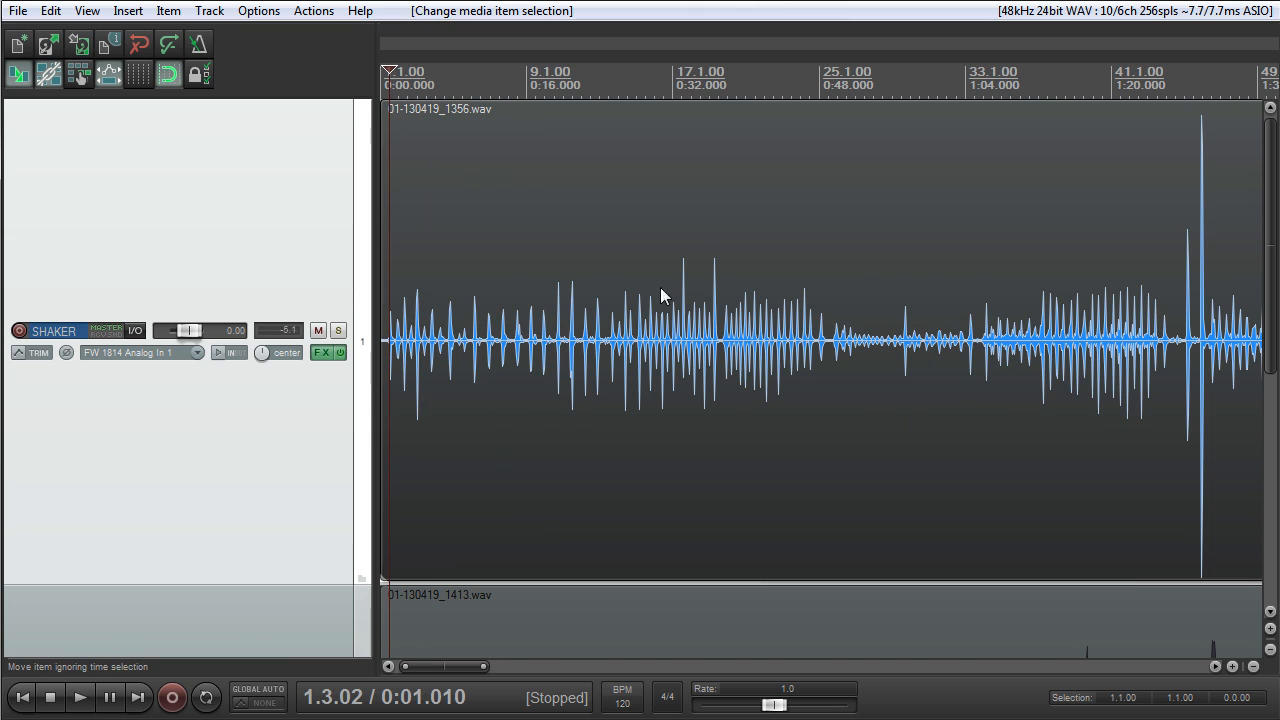
pyautogui.scroll(2, 817, 408)
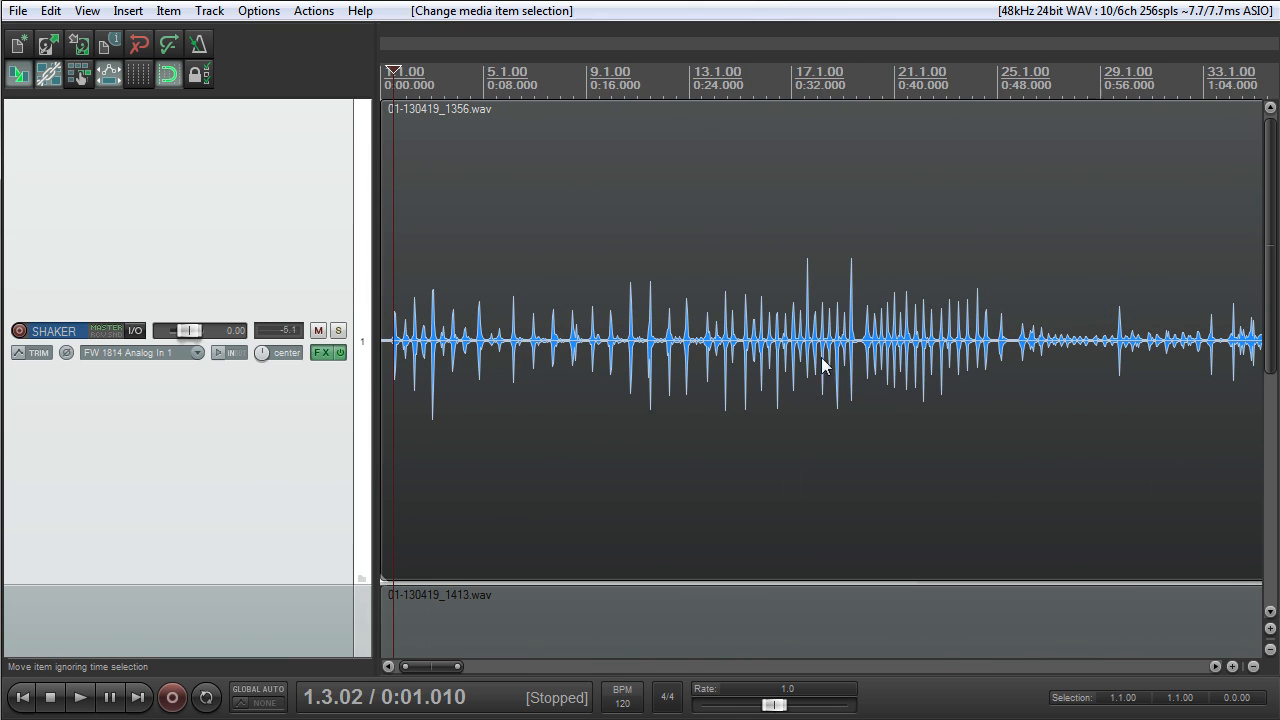
pyautogui.scroll(-1, 571, 358)
pyautogui.scroll(-2, 751, 348)
pyautogui.click(840, 345)
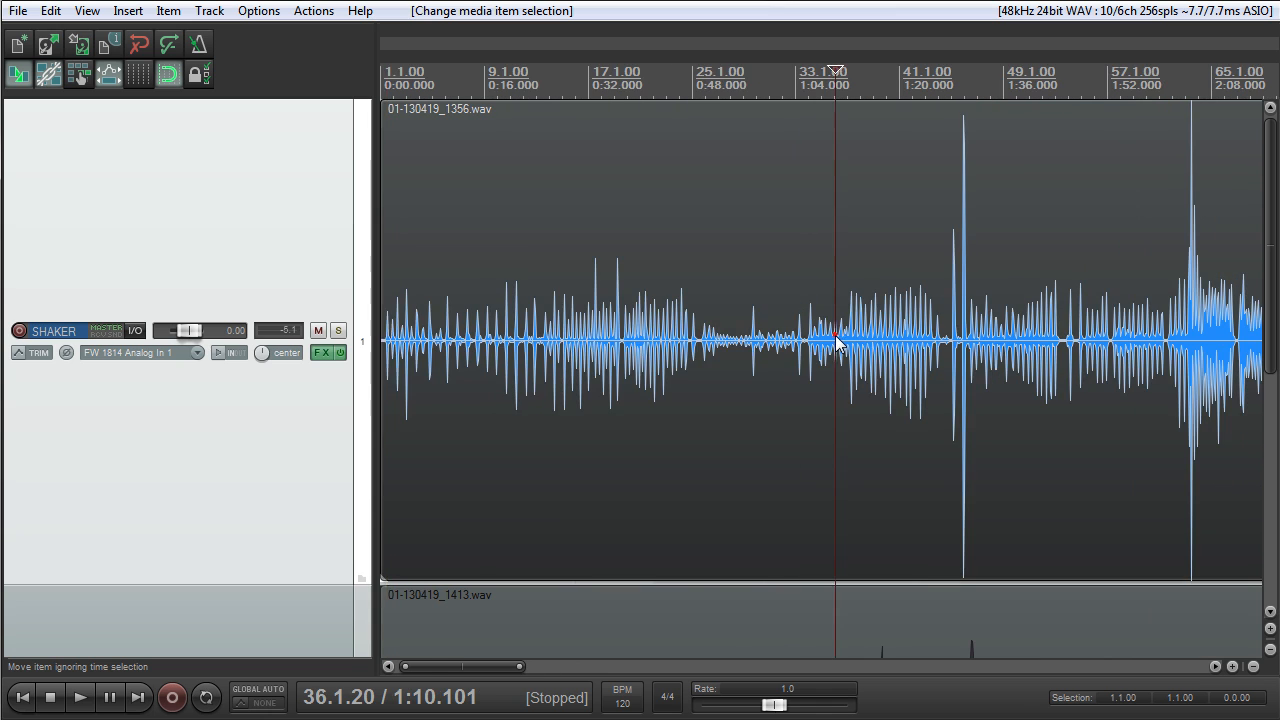
pyautogui.scroll(-3, 840, 345)
pyautogui.click(925, 337)
pyautogui.scroll(1, 925, 337)
pyautogui.click(441, 345)
pyautogui.scroll(-2, 441, 345)
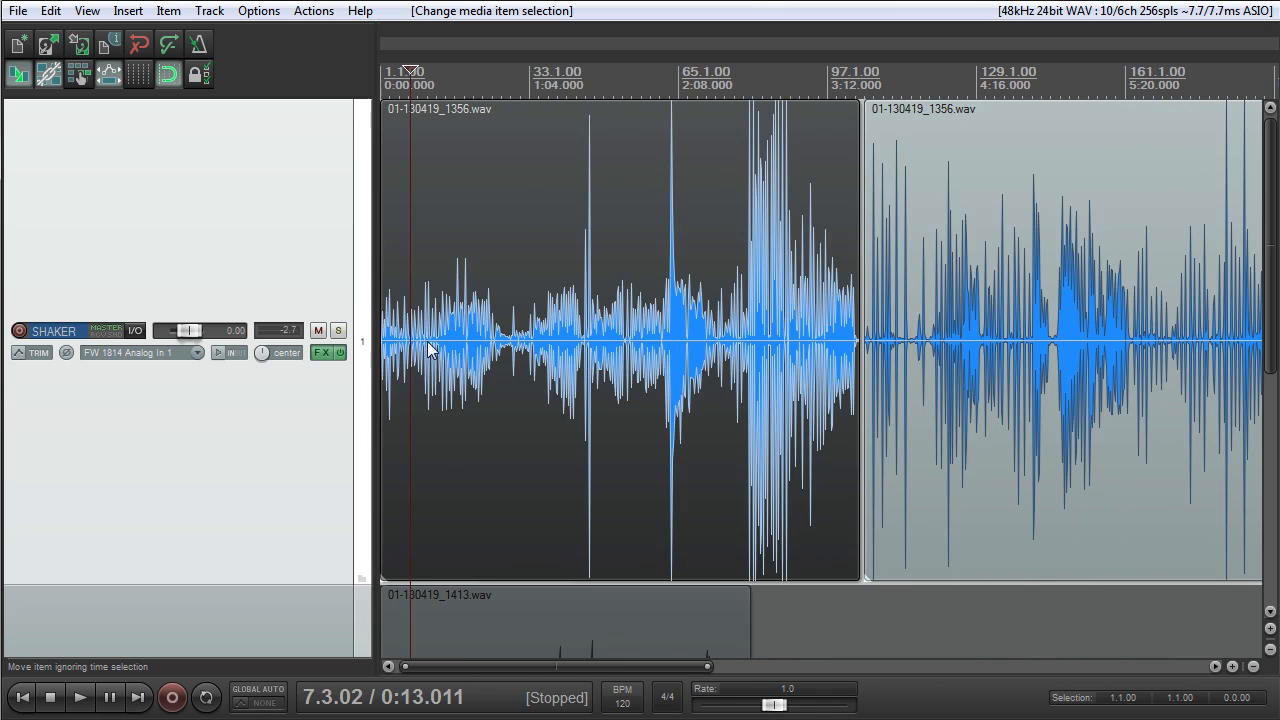
# Place the edit cursor just before the first shaker hit at 0:00.948 and add a new track below SHAKER
pyautogui.click(388, 342)
pyautogui.scroll(8, 412, 345)
pyautogui.click(414, 340)
pyautogui.scroll(4, 415, 342)
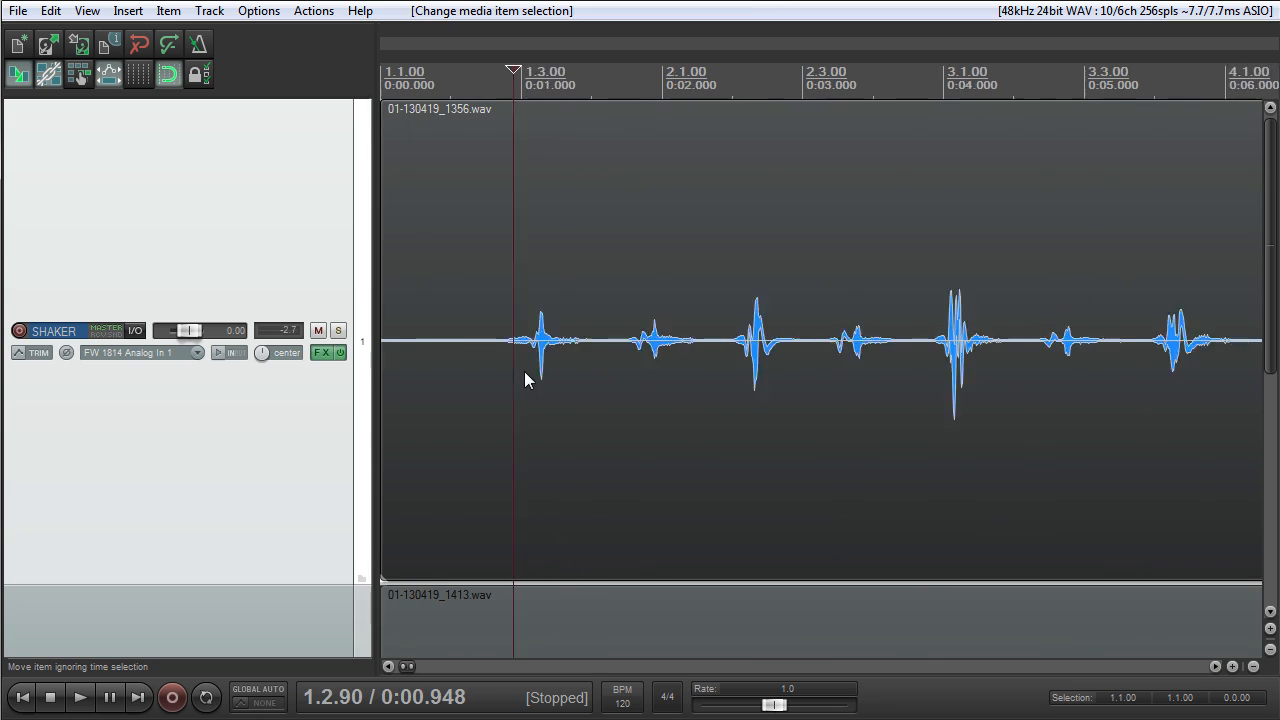
pyautogui.scroll(-2, 524, 369)
pyautogui.hotkey('ctrl', 't')
pyautogui.scroll(2, 274, 501)
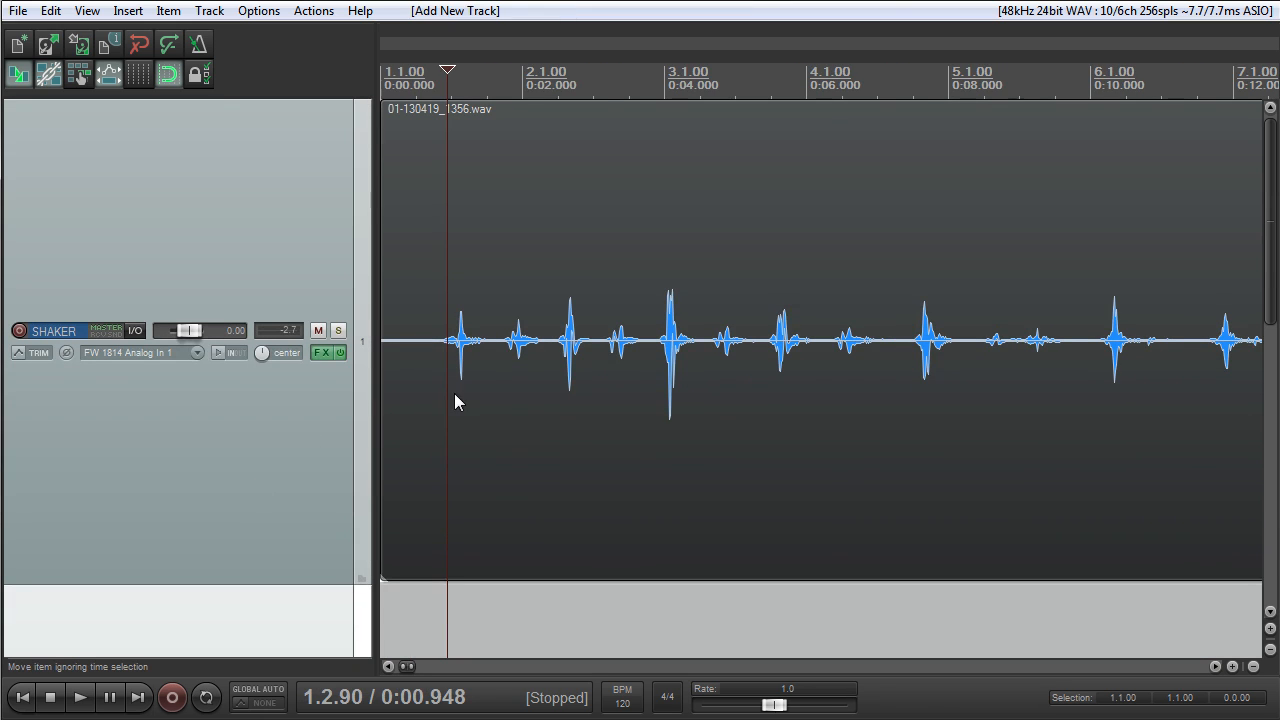
pyautogui.scroll(2, 505, 386)
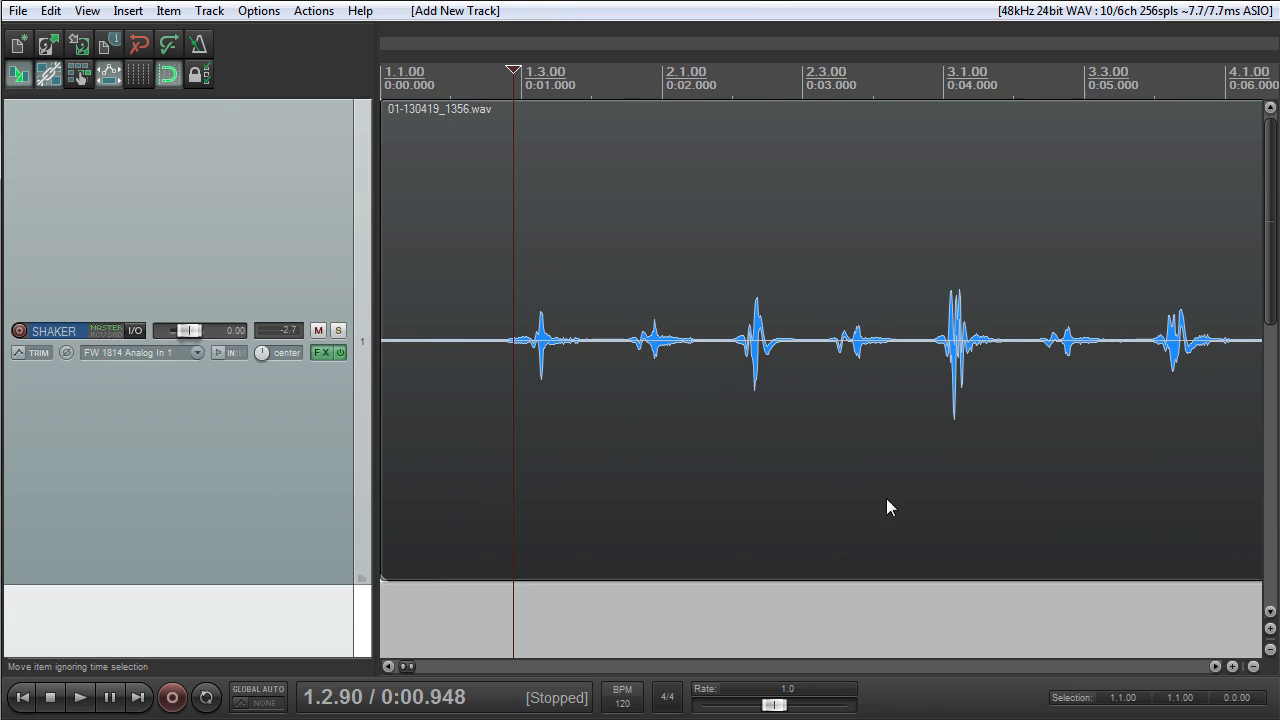
# Split out the first shaker hit, from about 0.9 to 1.5 seconds, and move it straight down onto the new track
pyautogui.scroll(3, 560, 455)
pyautogui.press('space')
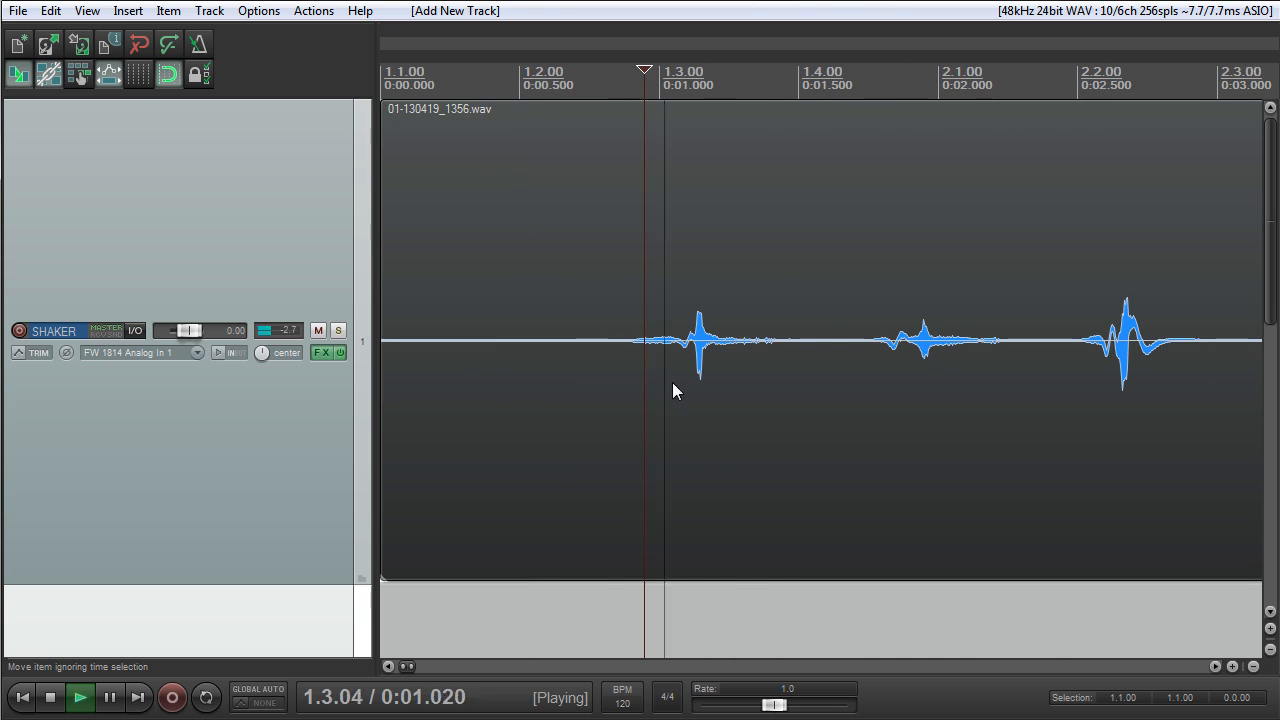
pyautogui.press('space')
pyautogui.click(629, 357)
pyautogui.press('space')
pyautogui.press('space')
pyautogui.press('s')
pyautogui.click(790, 358)
pyautogui.press('s')
pyautogui.moveTo(708, 366); pyautogui.dragTo(725, 638)
# Play the shaker recording from 0:01.685 to audition the hits that follow the extracted one
pyautogui.click(855, 461)
pyautogui.click(889, 384)
pyautogui.click(714, 273)
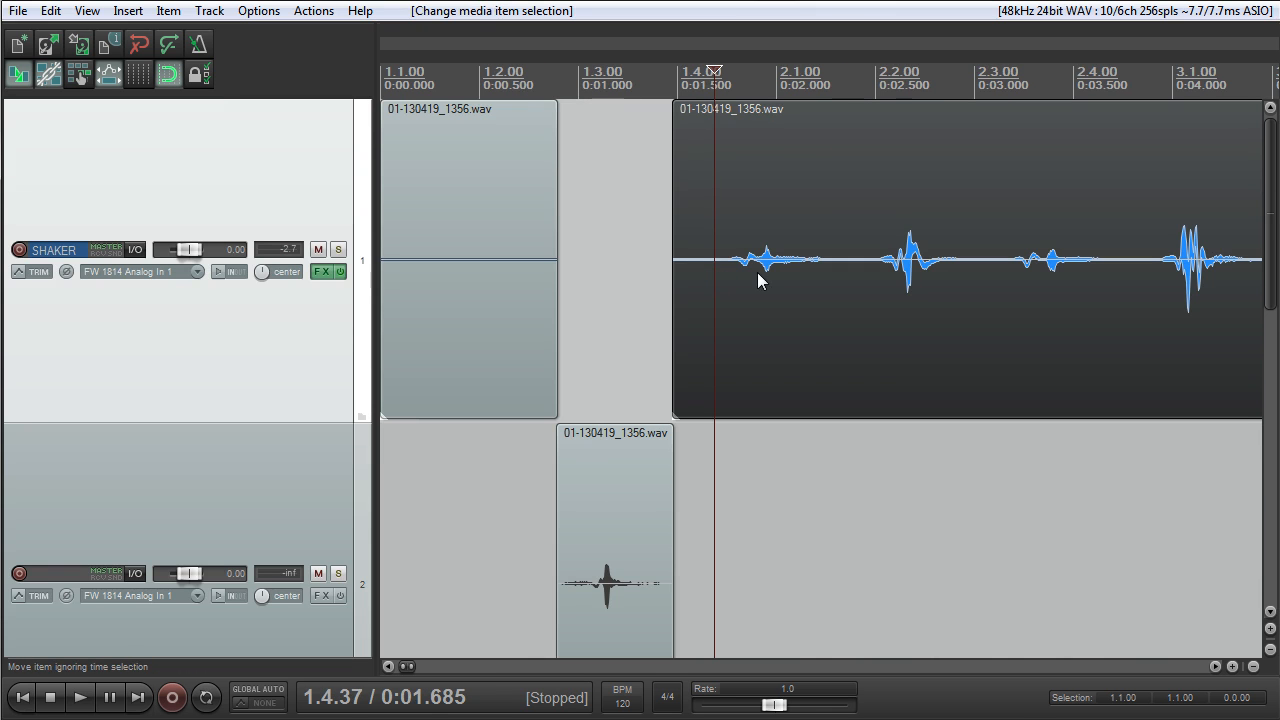
pyautogui.press('space')
pyautogui.press('space')
pyautogui.press('space')
pyautogui.press('space')
# Split out the shaker hit between 0:02.448 and 0:03.013 and move it to the second track
pyautogui.click(865, 271)
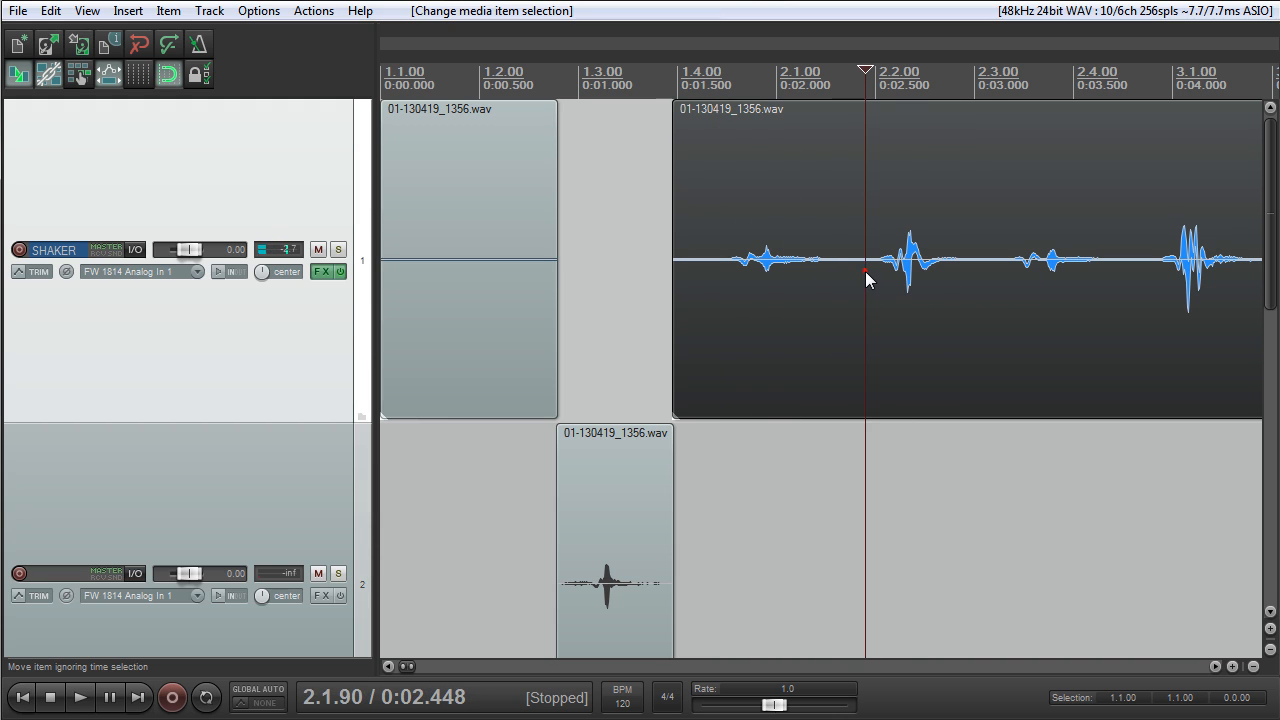
pyautogui.press('s')
pyautogui.click(979, 270)
pyautogui.press('s')
pyautogui.moveTo(904, 286); pyautogui.dragTo(904, 436)
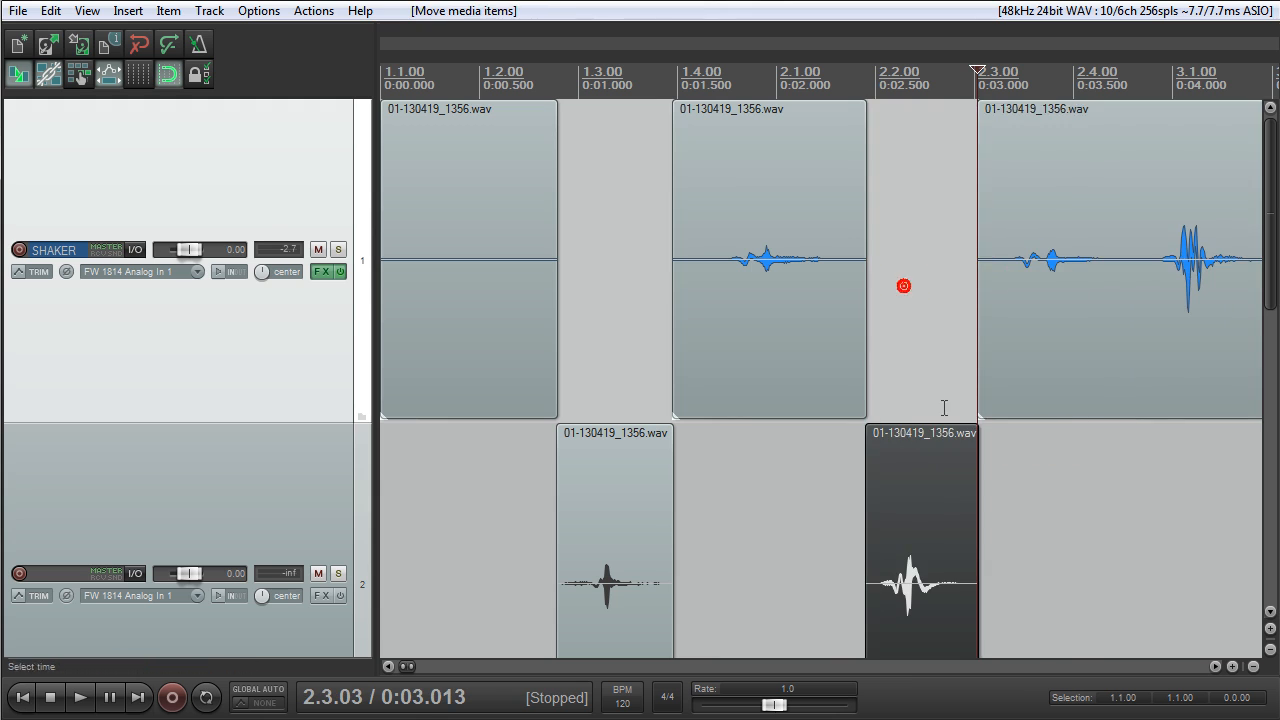
# Split out the loud shaker hit between about 3.9 and 4.6 seconds and move it to the second track
pyautogui.click(1160, 295)
pyautogui.scroll(-2, 1140, 320)
pyautogui.press('s')
pyautogui.click(908, 272)
pyautogui.press('s')
pyautogui.moveTo(866, 297); pyautogui.dragTo(872, 436)
# Split out the shaker hits at about 5.4 to 6.2 seconds and 7.5 to 8.1 seconds and move both to the second track
pyautogui.click(1032, 299)
pyautogui.press('s')
pyautogui.click(1141, 282)
pyautogui.press('s')
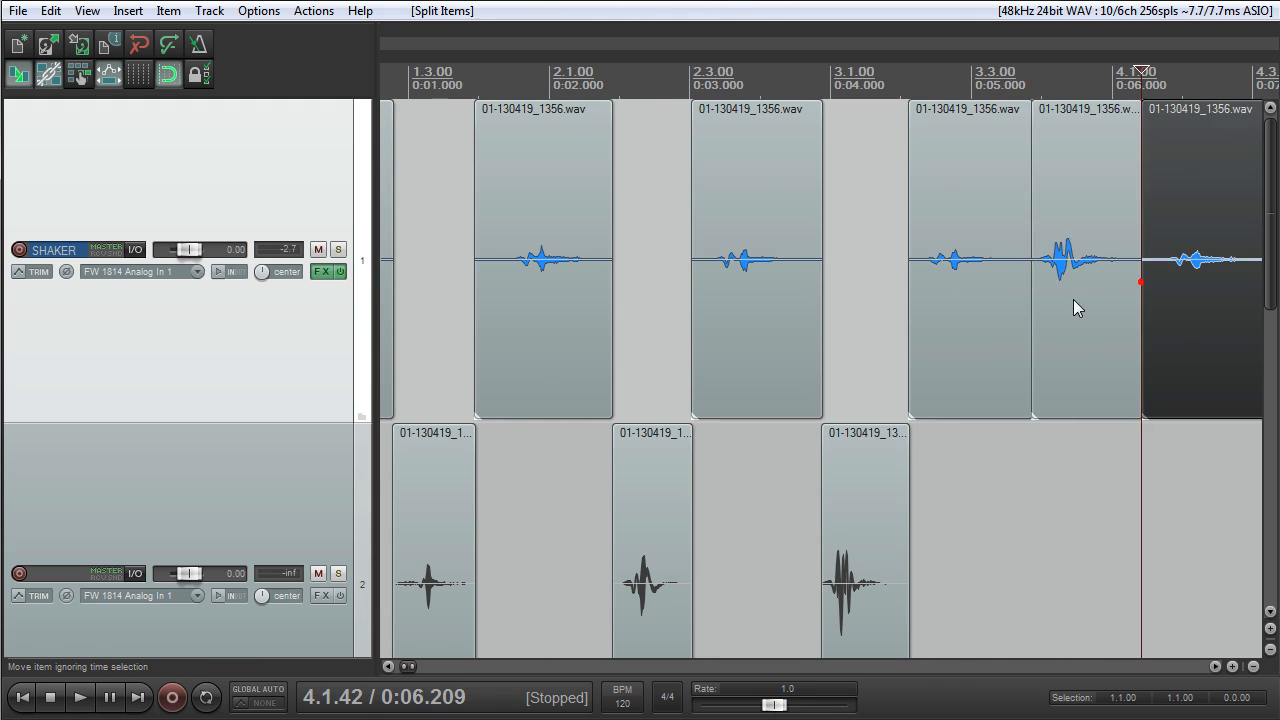
pyautogui.moveTo(1086, 299); pyautogui.dragTo(1080, 435)
pyautogui.scroll(-2, 954, 332)
pyautogui.moveTo(1009, 292); pyautogui.dragTo(1023, 411)
# Split the shaker recording at about 10.1 and 10.6 seconds to isolate the hit between them
pyautogui.scroll(-2, 1040, 330)
pyautogui.click(963, 273)
pyautogui.scroll(4, 963, 273)
pyautogui.press('s')
pyautogui.click(963, 277)
pyautogui.press('s')
# Try moving the isolated hit at about 10 seconds to the second track, then undo the move
pyautogui.moveTo(897, 337); pyautogui.dragTo(905, 445)
pyautogui.scroll(-3, 969, 376)
pyautogui.click(927, 309)
pyautogui.press('space')
pyautogui.press('space')
pyautogui.click(906, 287)
pyautogui.hotkey('ctrl', 'z')
pyautogui.hotkey('ctrl', 'z')
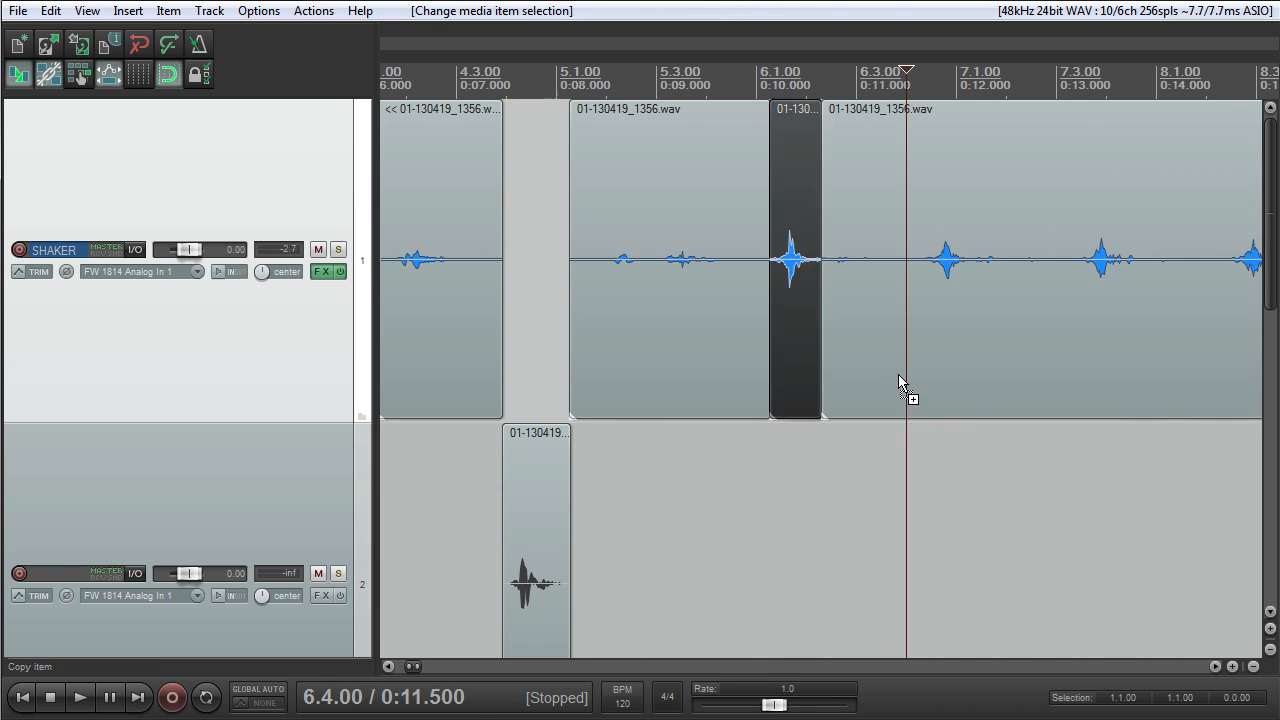
pyautogui.hotkey('ctrl', 'z')
# Play the last isolated hit on the second track from 0:07.544
pyautogui.click(512, 86)
pyautogui.press('space')
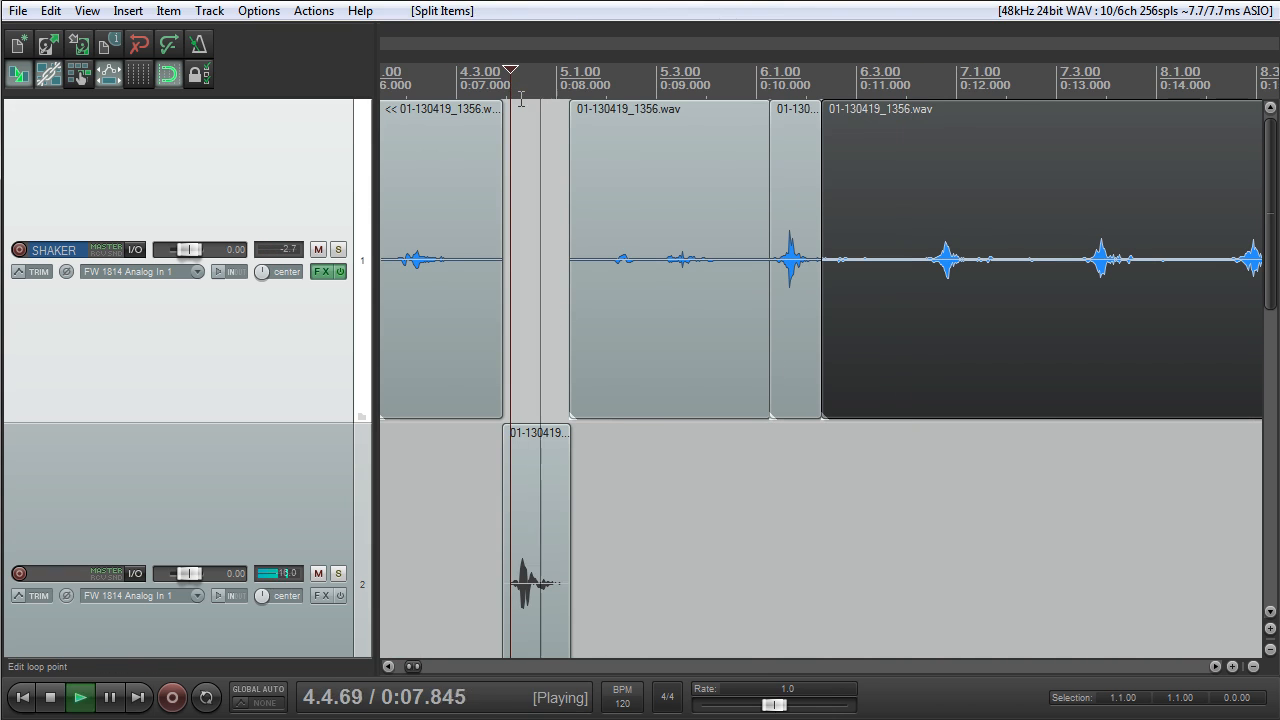
pyautogui.press('space')
pyautogui.scroll(-3, 846, 223)
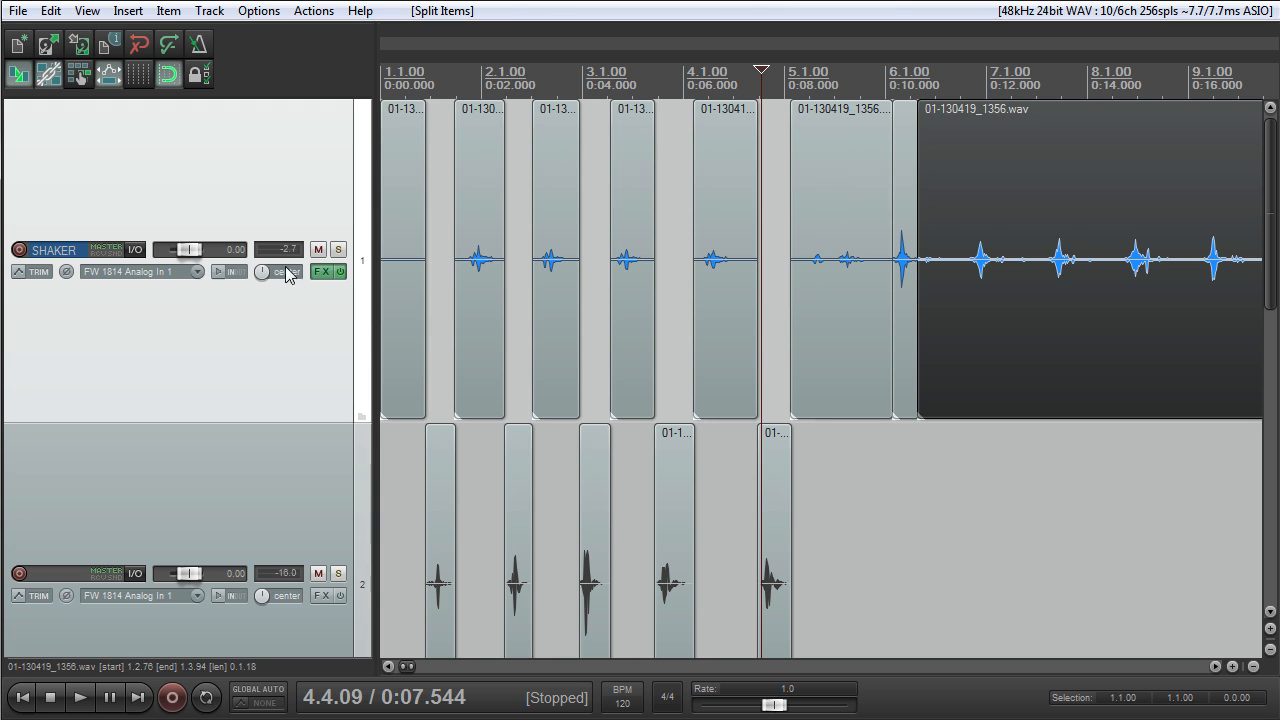
# Mute the SHAKER track and play the isolated hits on the second track from 0:00.443
pyautogui.click(317, 250)
pyautogui.click(401, 72)
pyautogui.press('space')
pyautogui.scroll(3, 727, 345)
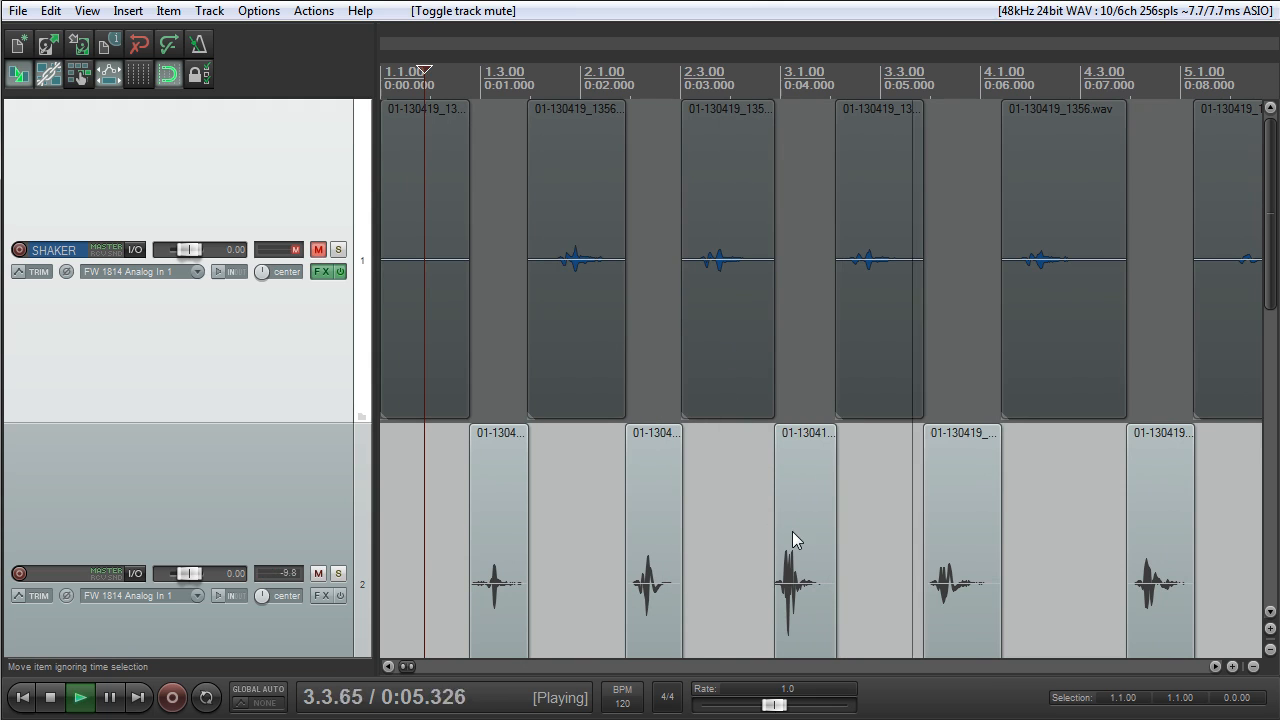
# Add ReaEQ to track 2, set band 1 to High Pass and raise its cutoff frequency above 100 Hz
pyautogui.click(321, 596)
pyautogui.doubleClick(360, 162)
pyautogui.click(402, 305)
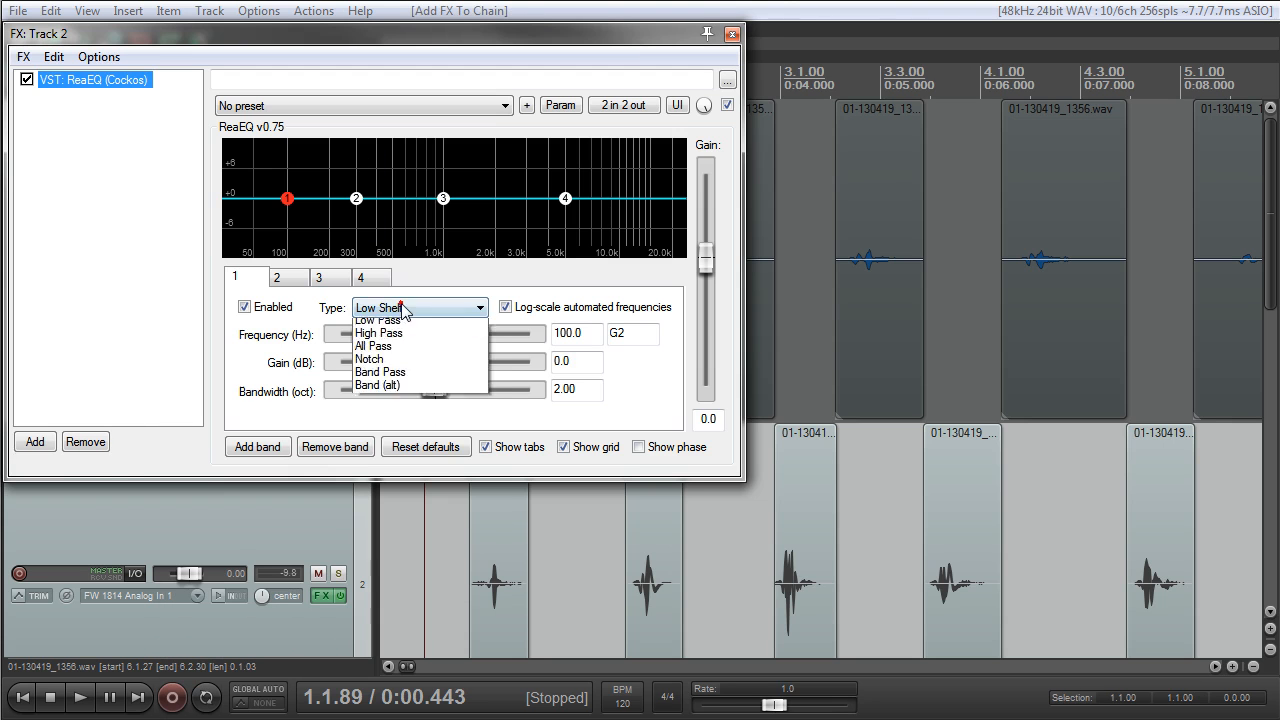
pyautogui.click(427, 382)
pyautogui.moveTo(286, 226); pyautogui.dragTo(319, 243)
pyautogui.click(733, 34)
# Play the filtered hits on the second track and delete the one at about 4 seconds
pyautogui.press('space')
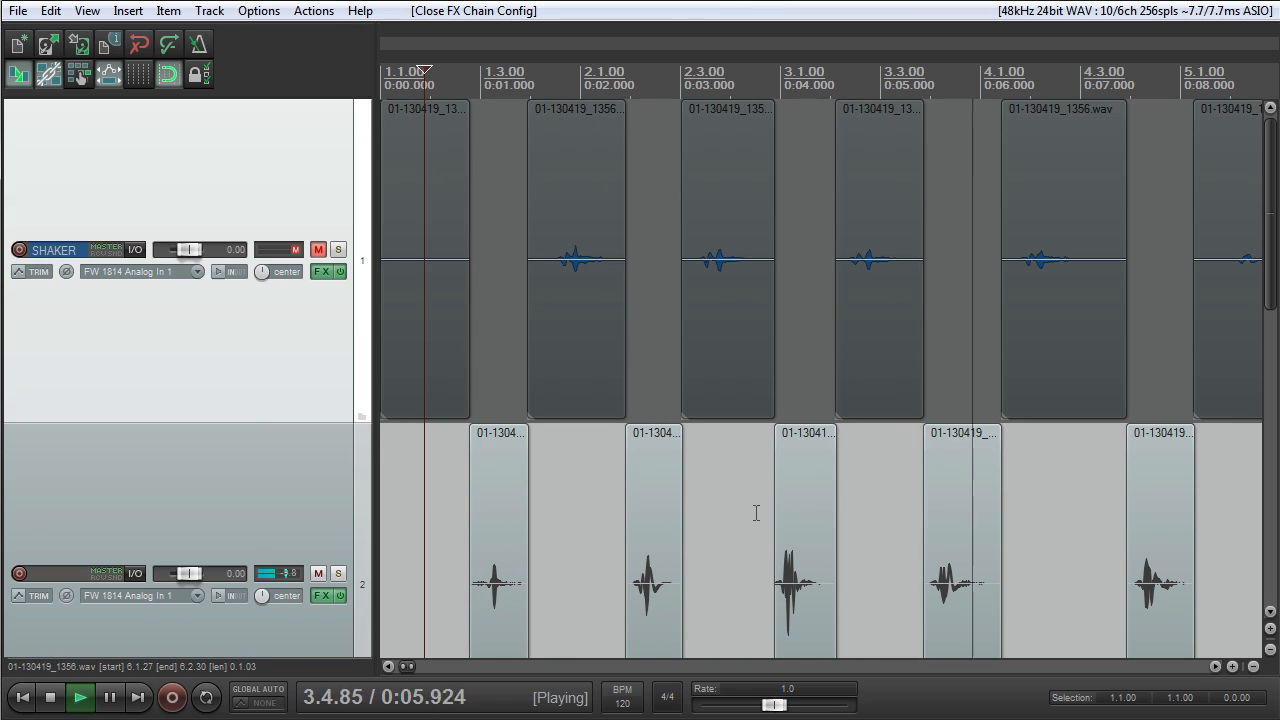
pyautogui.click(812, 548)
pyautogui.press('Delete')
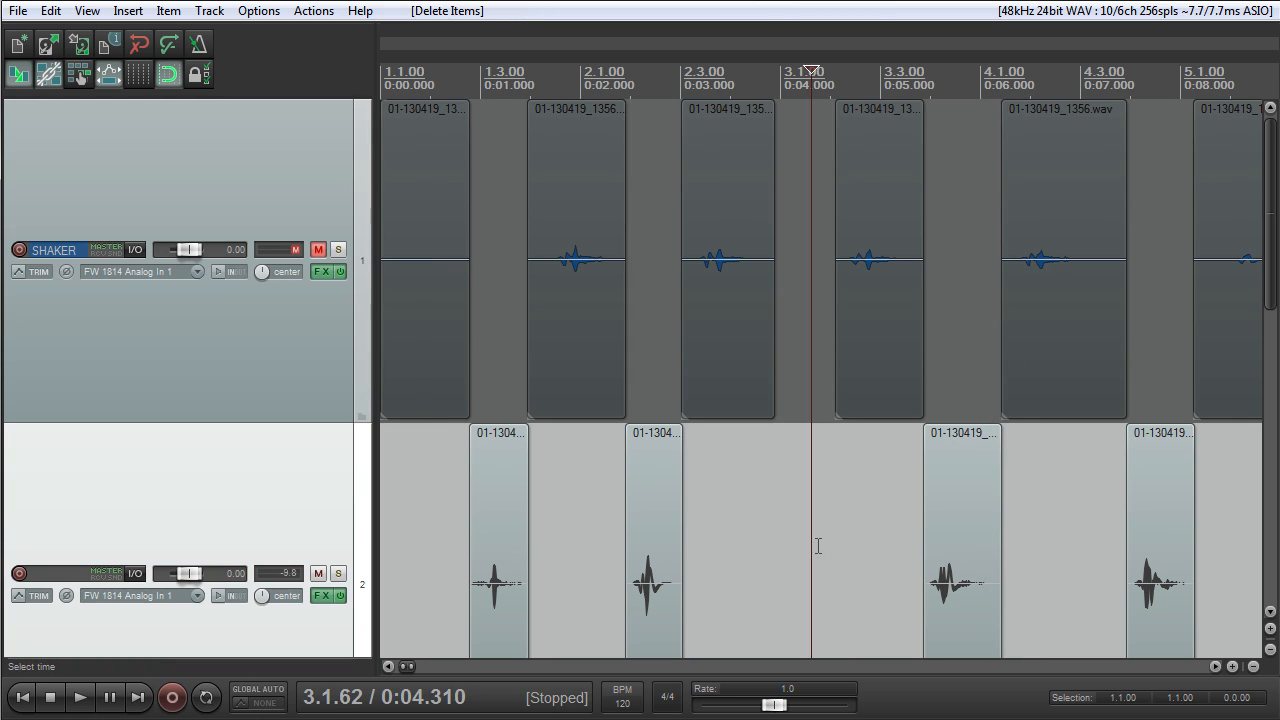
# Play the last two isolated hits on the second track
pyautogui.click(929, 528)
pyautogui.scroll(-2, 997, 537)
pyautogui.press('space')
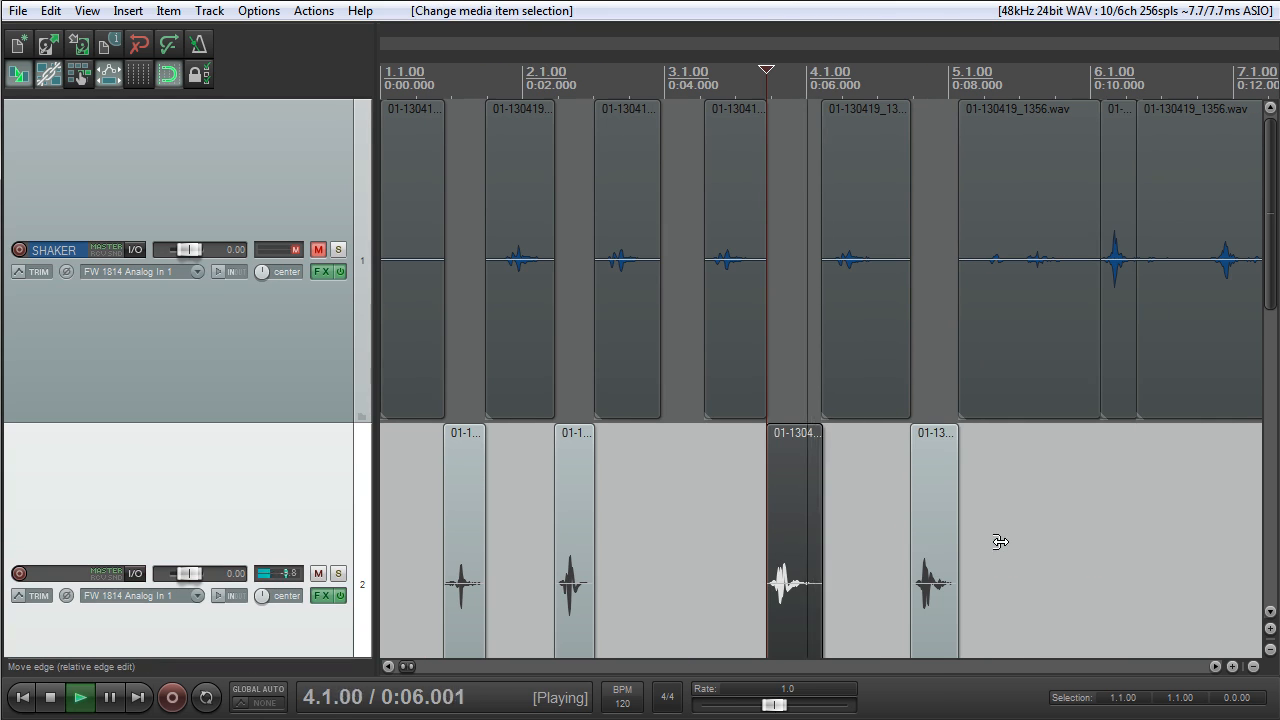
pyautogui.click(922, 545)
pyautogui.press('space')
# Unmute the SHAKER track and play its unsplit recording from about 13.3 seconds
pyautogui.scroll(-3, 932, 551)
pyautogui.click(706, 310)
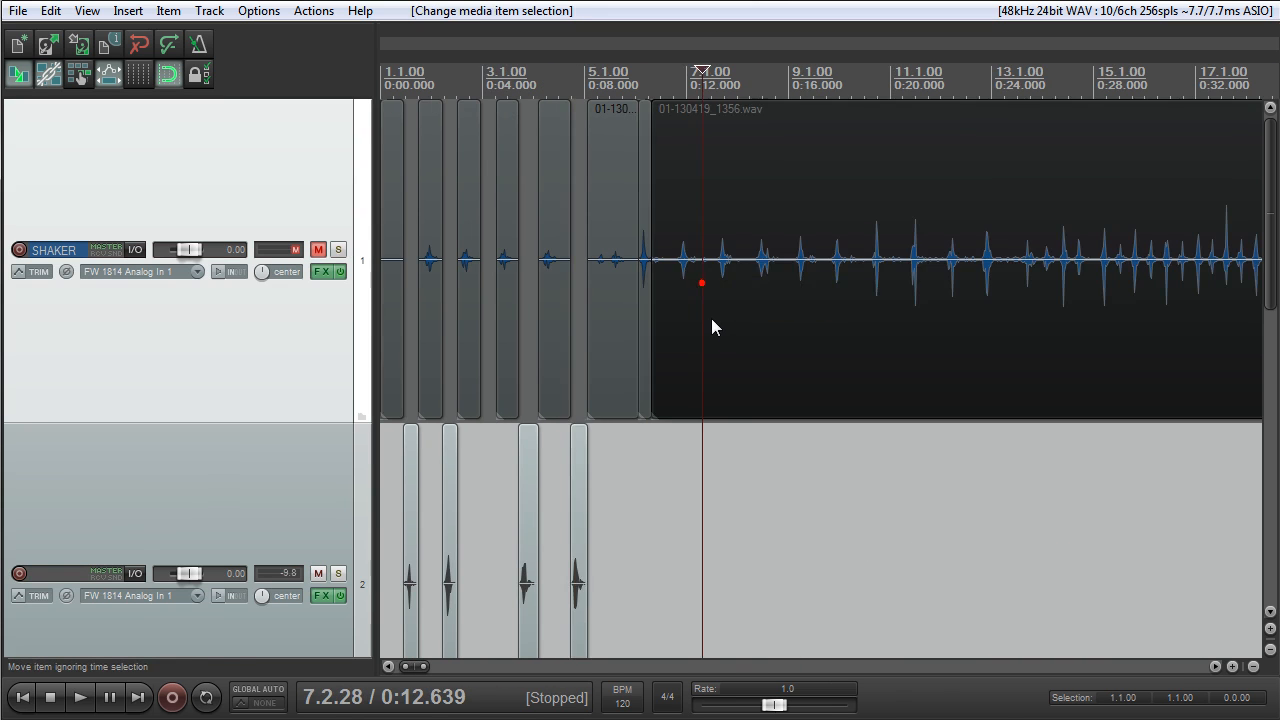
pyautogui.scroll(2, 383, 316)
pyautogui.click(317, 254)
pyautogui.click(847, 258)
pyautogui.press('space')
pyautogui.scroll(2, 914, 303)
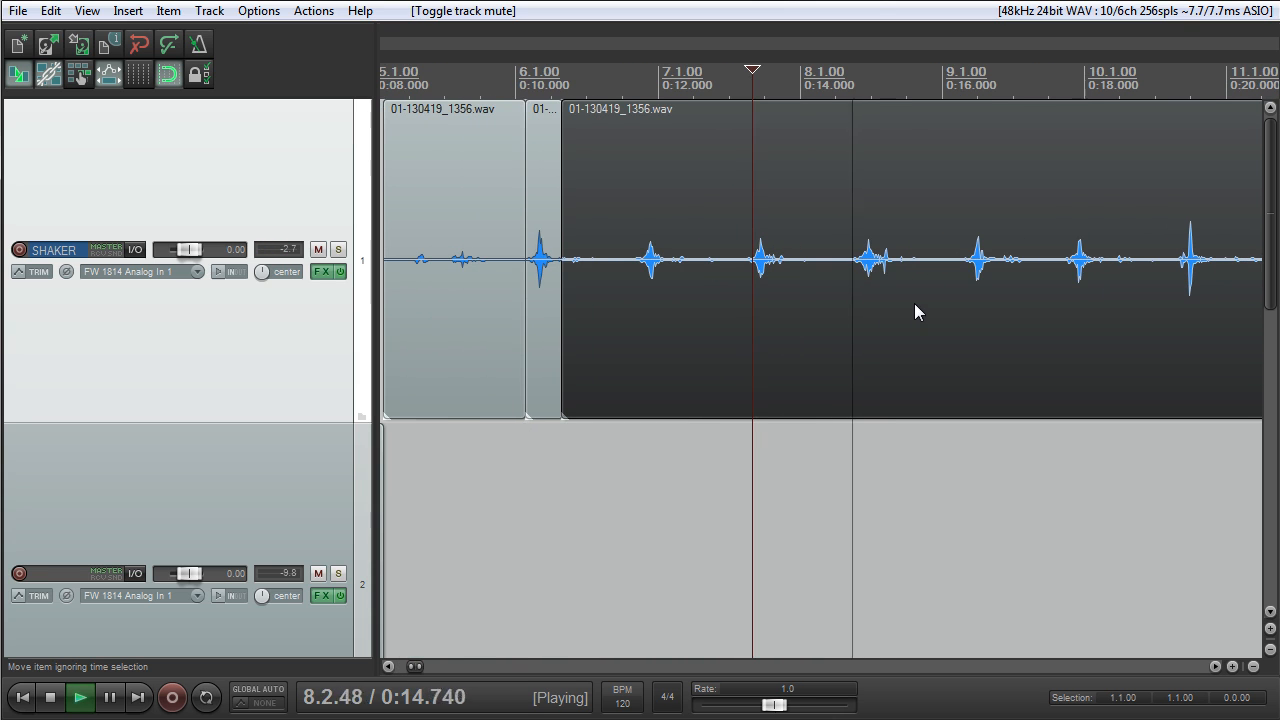
# Audition further hits in the unsplit SHAKER recording, from about 16 seconds to past 0:25.199
pyautogui.click(970, 274)
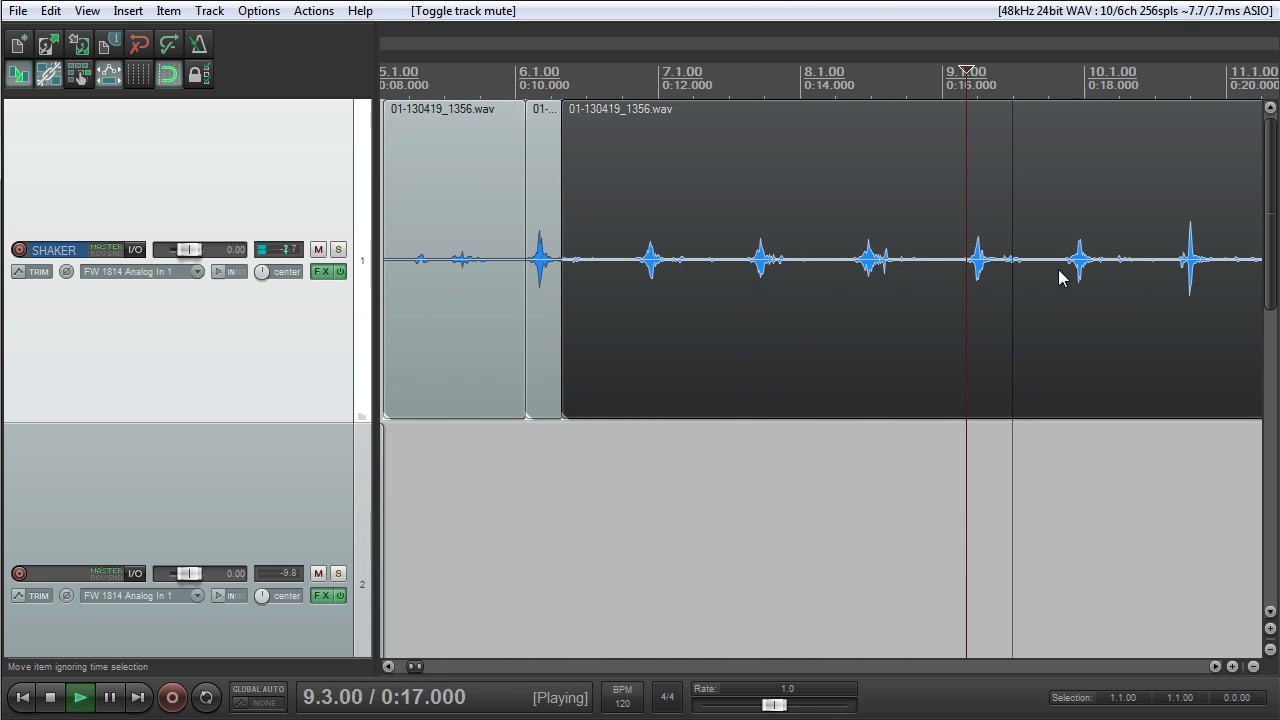
pyautogui.scroll(-2, 1060, 280)
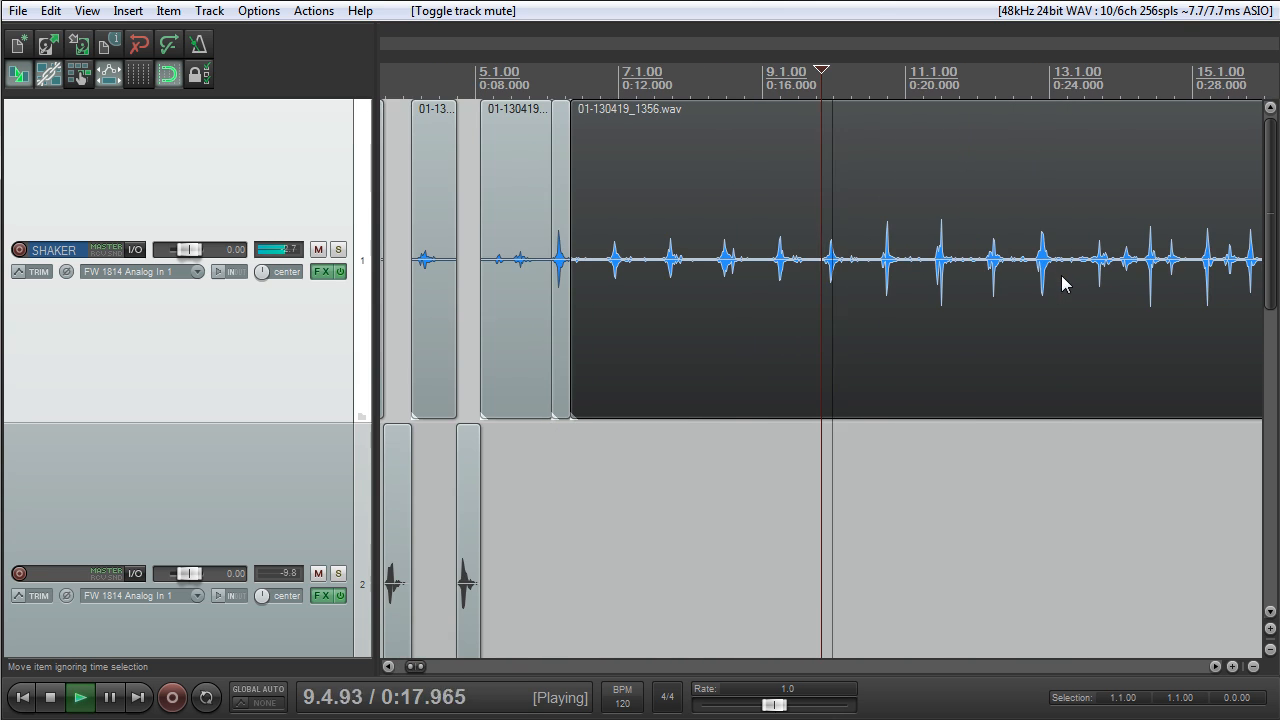
pyautogui.click(937, 275)
pyautogui.click(988, 273)
pyautogui.press('space')
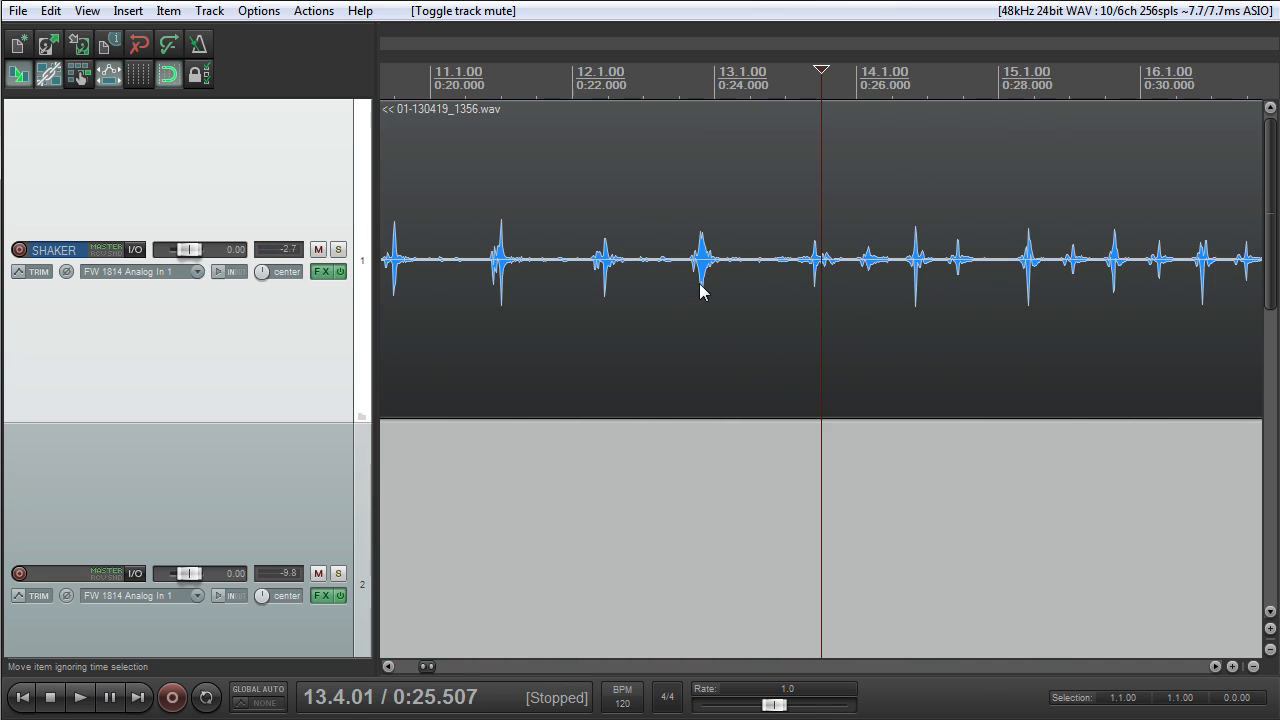
pyautogui.scroll(-4, 699, 285)
pyautogui.click(694, 300)
pyautogui.scroll(2, 790, 340)
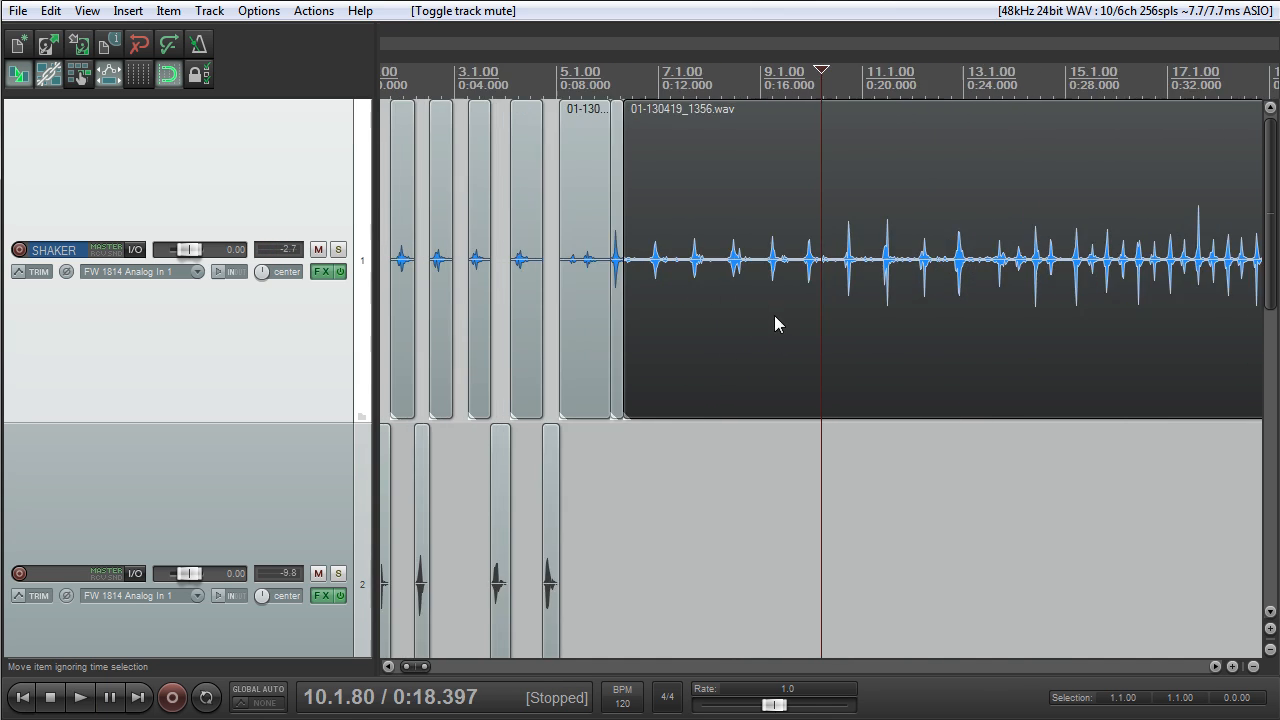
pyautogui.click(955, 270)
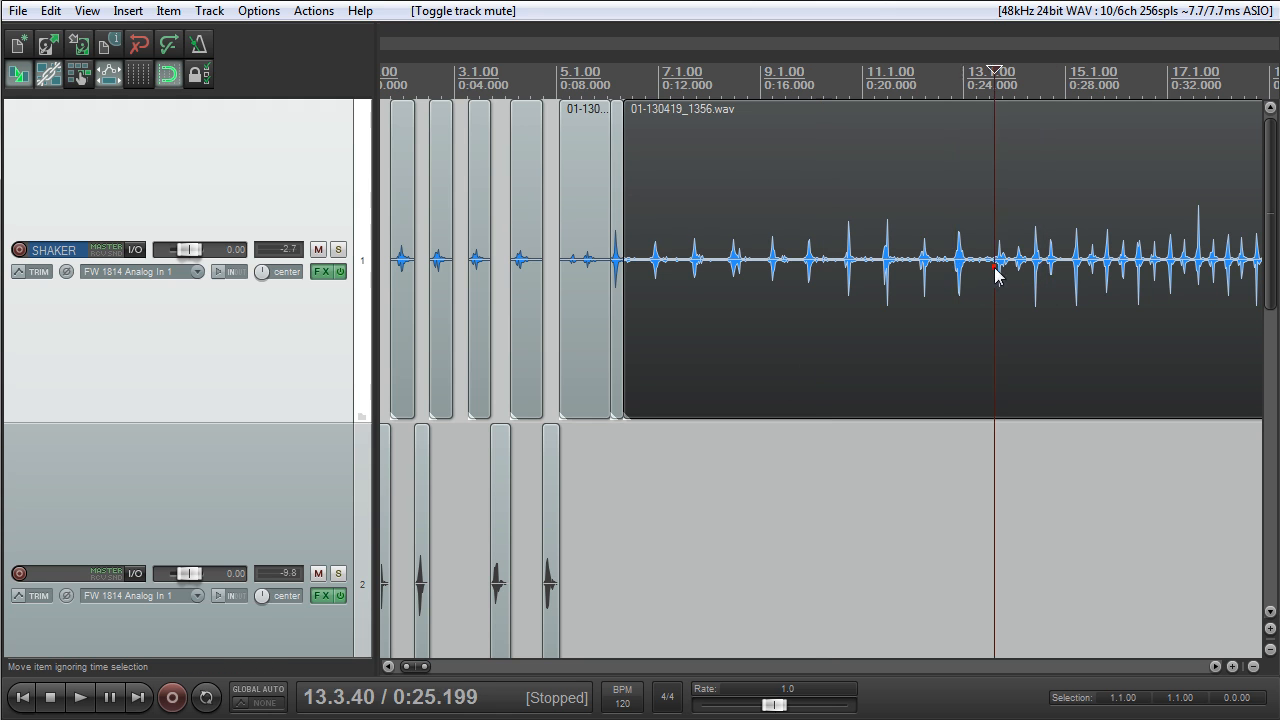
pyautogui.scroll(2, 940, 285)
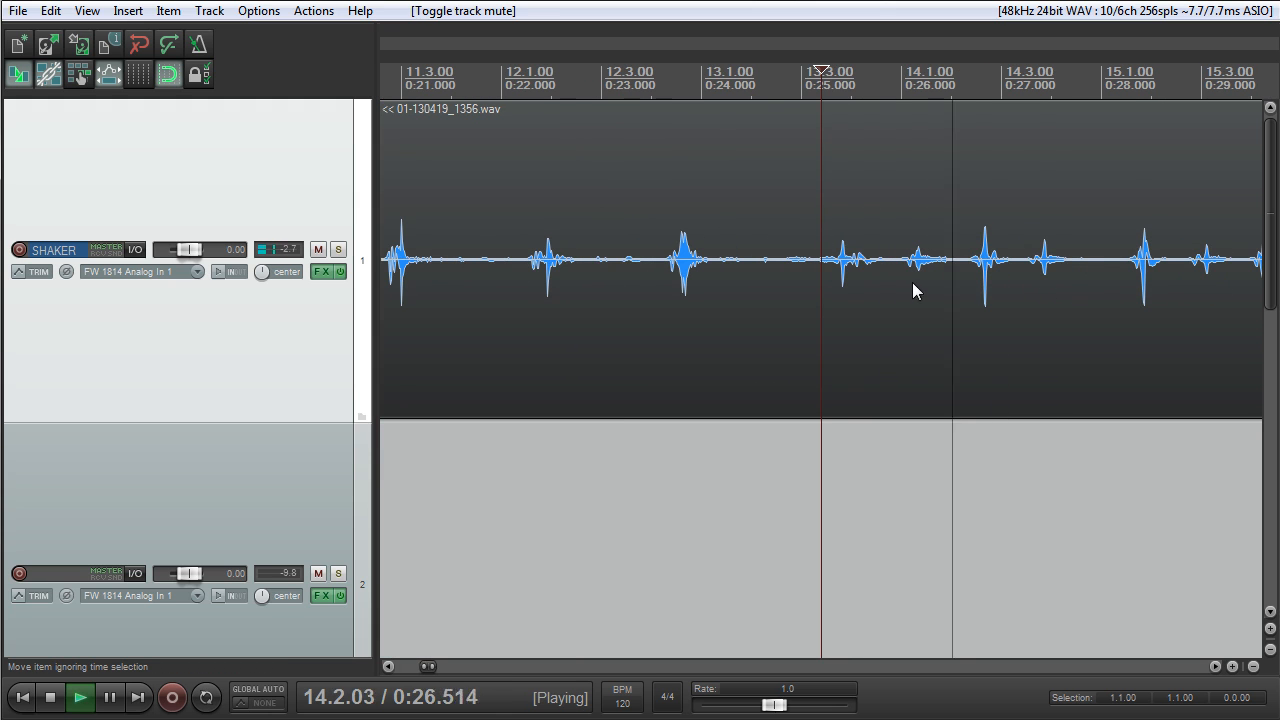
# Split the SHAKER recording at about 0:25.1 and 0:26.0 and move the hit between the splits onto the second track
pyautogui.scroll(-2, 911, 286)
pyautogui.press('space')
pyautogui.scroll(2, 830, 292)
pyautogui.scroll(2, 826, 292)
pyautogui.press('space')
pyautogui.press('space')
pyautogui.click(802, 278)
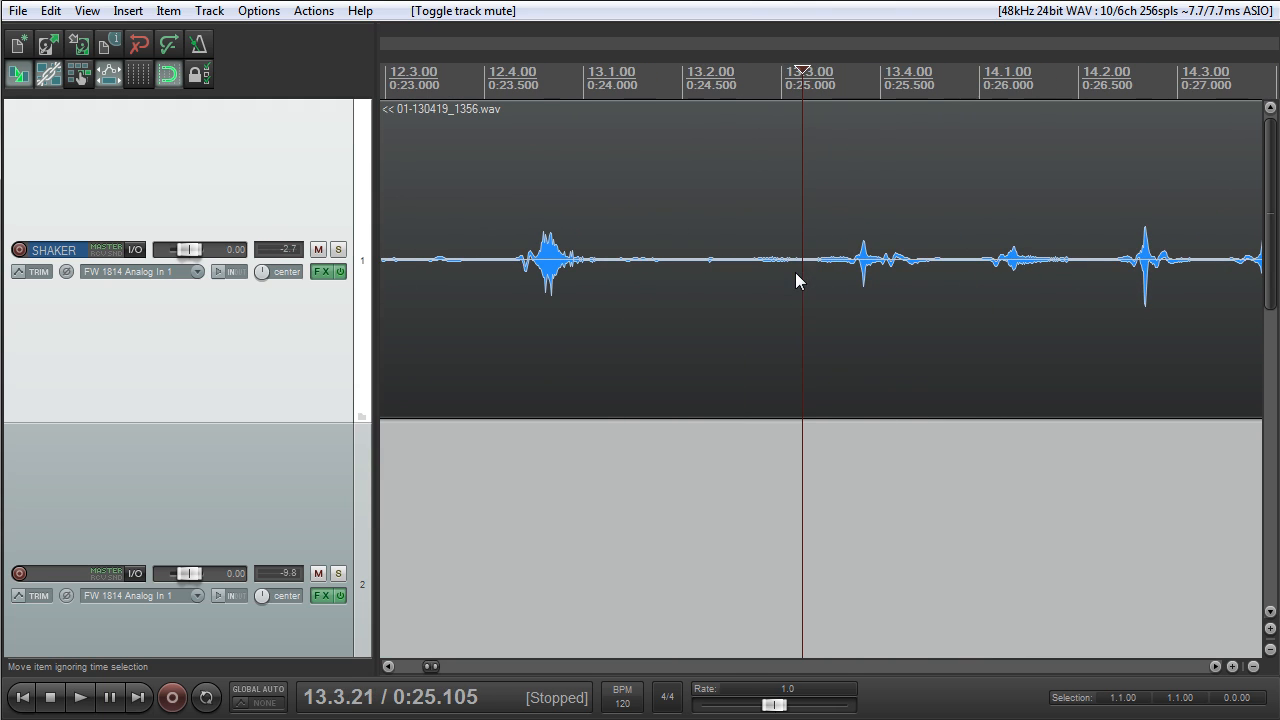
pyautogui.press('s')
pyautogui.click(975, 269)
pyautogui.press('s')
pyautogui.click(864, 385)
pyautogui.moveTo(866, 378); pyautogui.dragTo(866, 520)
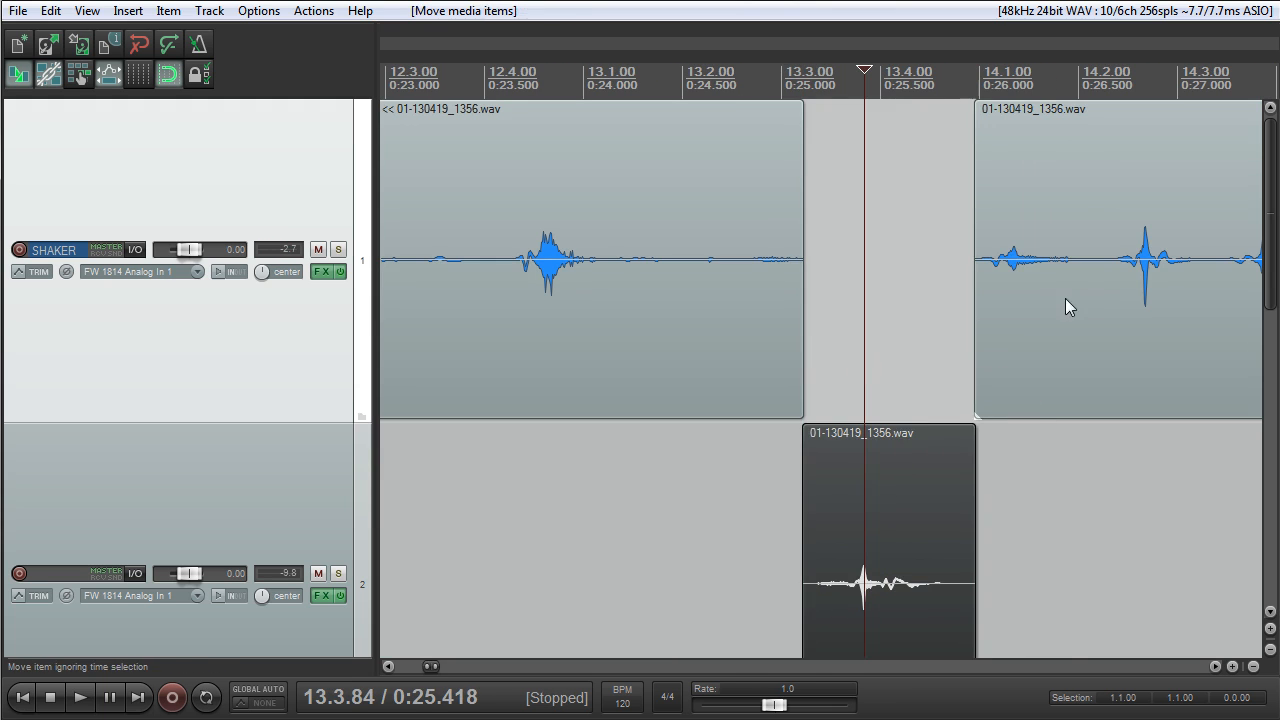
# Audition the next SHAKER hits, split at about 0:26.7 and 0:27.1, and move that hit onto the second track
pyautogui.click(1103, 283)
pyautogui.press('space')
pyautogui.press('space')
pyautogui.click(700, 272)
pyautogui.press('s')
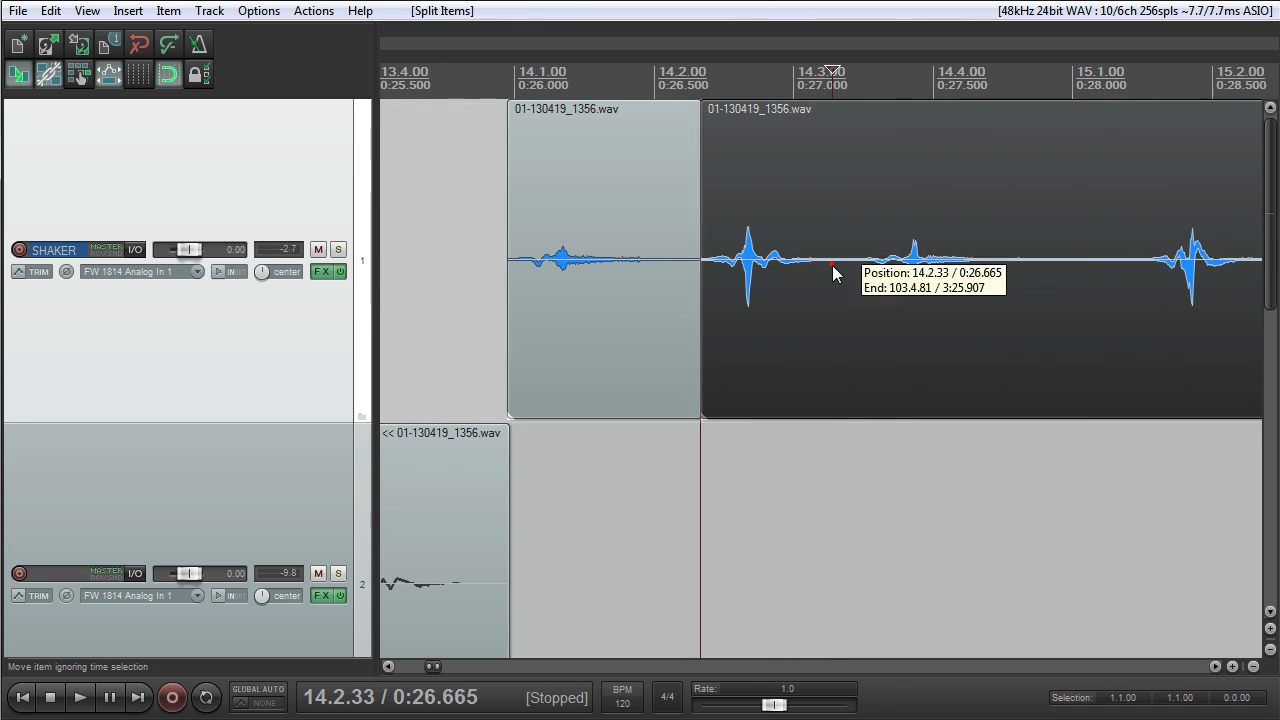
pyautogui.click(834, 274)
pyautogui.press('s')
pyautogui.moveTo(765, 280); pyautogui.dragTo(760, 480)
# Isolate the SHAKER hit between about 0:28.1 and 0:28.8, redoing its end split tighter, and move it onto the second track
pyautogui.click(1126, 276)
pyautogui.press('space')
pyautogui.scroll(-3, 1104, 282)
pyautogui.press('space')
pyautogui.click(771, 264)
pyautogui.press('s')
pyautogui.click(878, 264)
pyautogui.press('s')
pyautogui.hotkey('ctrl', 'z')
pyautogui.click(845, 280)
pyautogui.press('s')
pyautogui.moveTo(799, 278); pyautogui.dragTo(806, 470)
# Audition and split out the SHAKER hit between about 0:29.5 and 0:30.0, moving it onto the second track
pyautogui.click(896, 300)
pyautogui.press('space')
pyautogui.scroll(4, 896, 302)
pyautogui.press('space')
pyautogui.click(843, 266)
pyautogui.press('s')
pyautogui.click(1031, 271)
pyautogui.press('s')
pyautogui.moveTo(917, 343); pyautogui.dragTo(922, 478)
# Split the SHAKER recording at about 0:30.7 and 0:31.2 and move the enclosed hit onto the second track
pyautogui.click(962, 290)
pyautogui.press('s')
pyautogui.click(1072, 288)
pyautogui.press('s')
pyautogui.moveTo(1003, 314); pyautogui.dragTo(1010, 455)
# Play the following hits, then split out the one from about 0:31.9 to 0:32.4 and place it on the second track
pyautogui.click(1178, 321)
pyautogui.press('space')
pyautogui.scroll(-4, 1060, 357)
pyautogui.press('space')
pyautogui.click(822, 275)
pyautogui.press('s')
pyautogui.click(868, 270)
pyautogui.press('s')
pyautogui.moveTo(840, 310); pyautogui.dragTo(857, 434)
# Audition and isolate the loud SHAKER hit between about 0:33.0 and 0:33.5, moving it onto the second track
pyautogui.click(920, 314)
pyautogui.scroll(3, 960, 317)
pyautogui.press('space')
pyautogui.press('space')
pyautogui.click(946, 270)
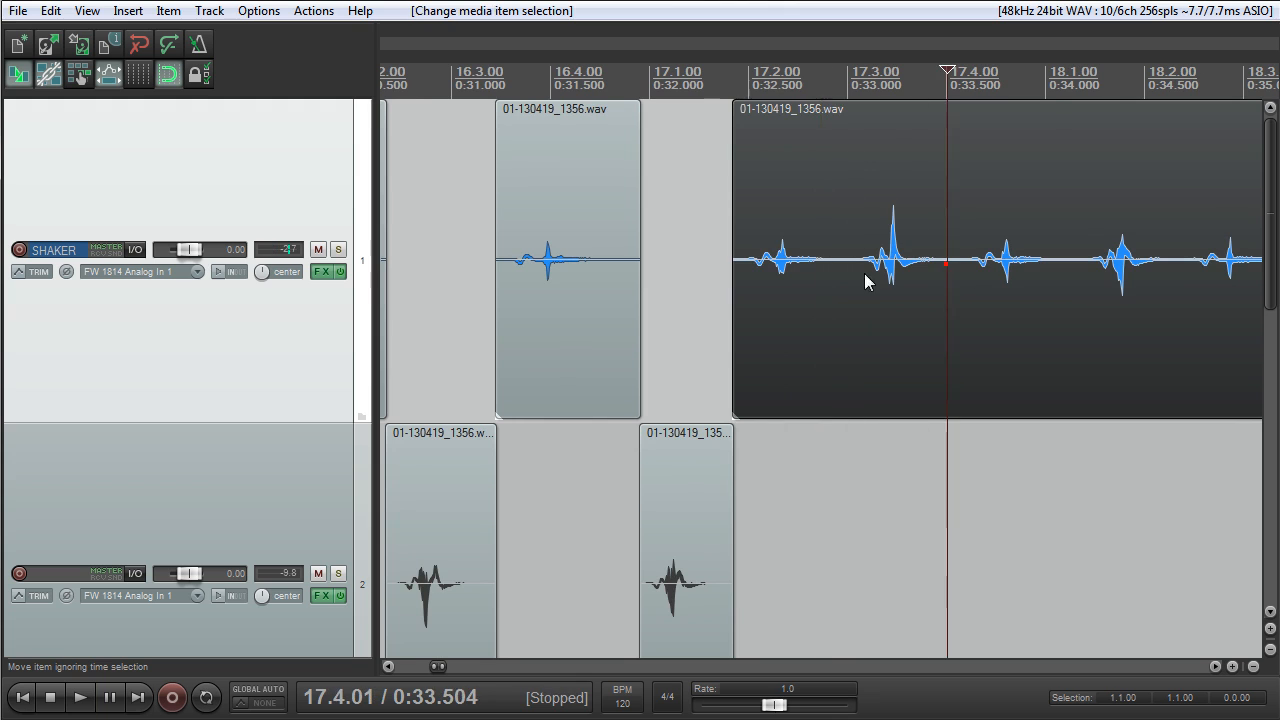
pyautogui.press('s')
pyautogui.click(840, 285)
pyautogui.press('s')
pyautogui.moveTo(861, 283); pyautogui.dragTo(917, 457)
# Split the SHAKER recording at about 0:34.1 and 0:34.7 and move the hit between them onto the second track
pyautogui.click(1064, 306)
pyautogui.press('s')
pyautogui.click(1176, 277)
pyautogui.press('s')
pyautogui.moveTo(1115, 297); pyautogui.dragTo(1127, 457)
# Play the next hits, split out the one from about 0:35.3 to 0:35.8, and move it onto the second track
pyautogui.scroll(-2, 944, 324)
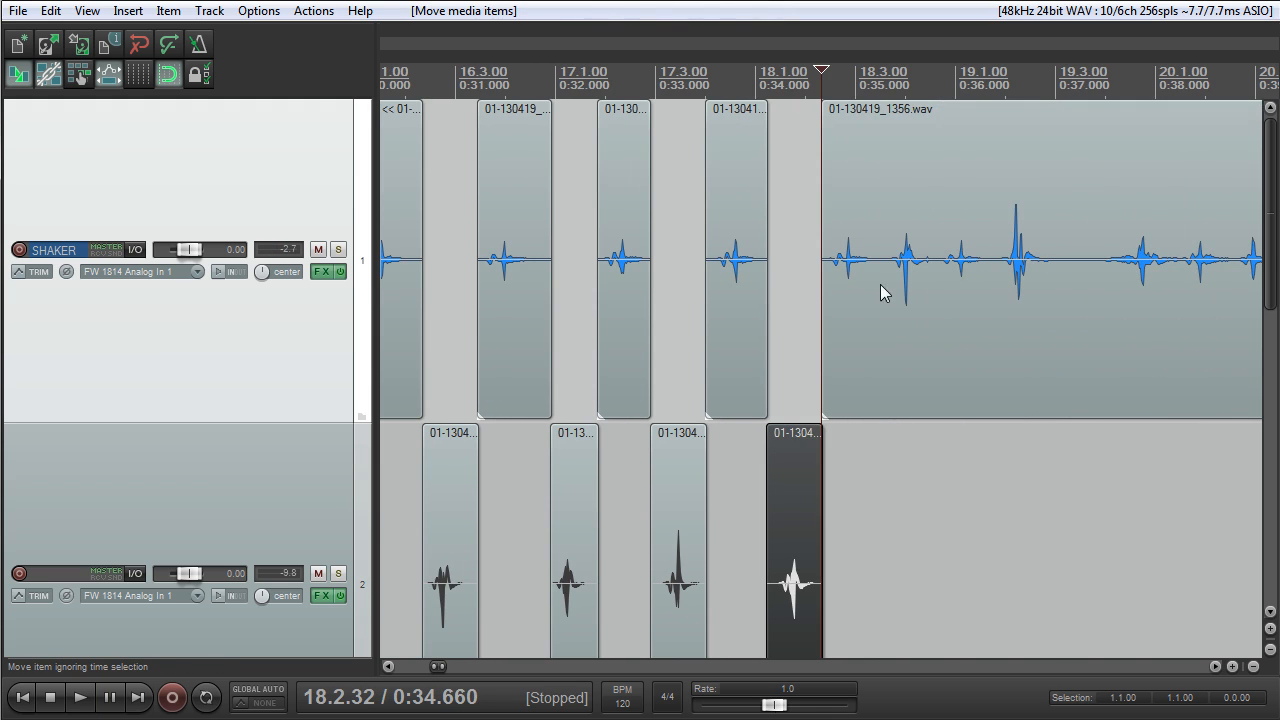
pyautogui.click(881, 285)
pyautogui.press('space')
pyautogui.press('space')
pyautogui.click(935, 285)
pyautogui.press('s')
pyautogui.click(932, 283)
pyautogui.press('s')
pyautogui.moveTo(894, 289); pyautogui.dragTo(908, 450)
# Isolate the SHAKER hit between about 0:36.3 and 0:37.4 and move it onto the second track
pyautogui.click(984, 301)
pyautogui.press('s')
pyautogui.click(1095, 298)
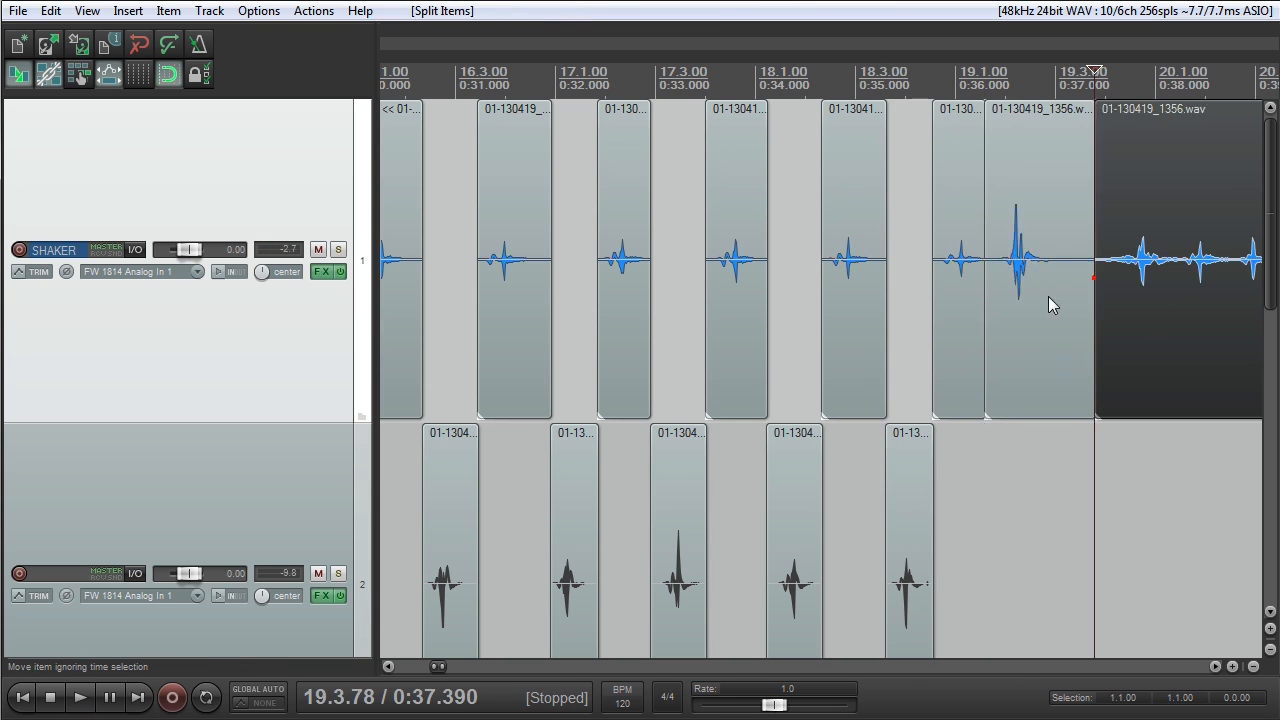
pyautogui.press('s')
pyautogui.moveTo(1071, 292); pyautogui.dragTo(1029, 462)
# Play the remaining unsplit SHAKER recording from about 0:39.7 to judge its hits
pyautogui.scroll(-3, 1029, 462)
pyautogui.click(880, 297)
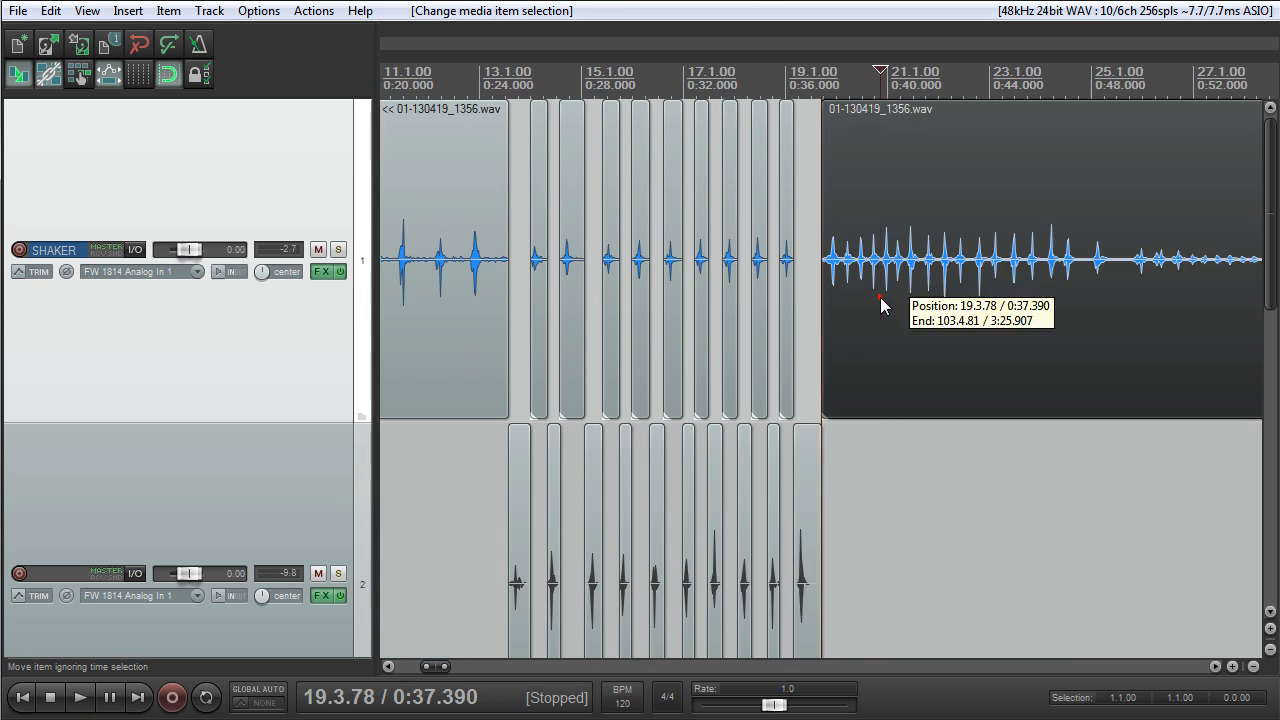
pyautogui.press('space')
pyautogui.scroll(3, 881, 299)
pyautogui.scroll(-2, 881, 299)
pyautogui.scroll(-2, 881, 300)
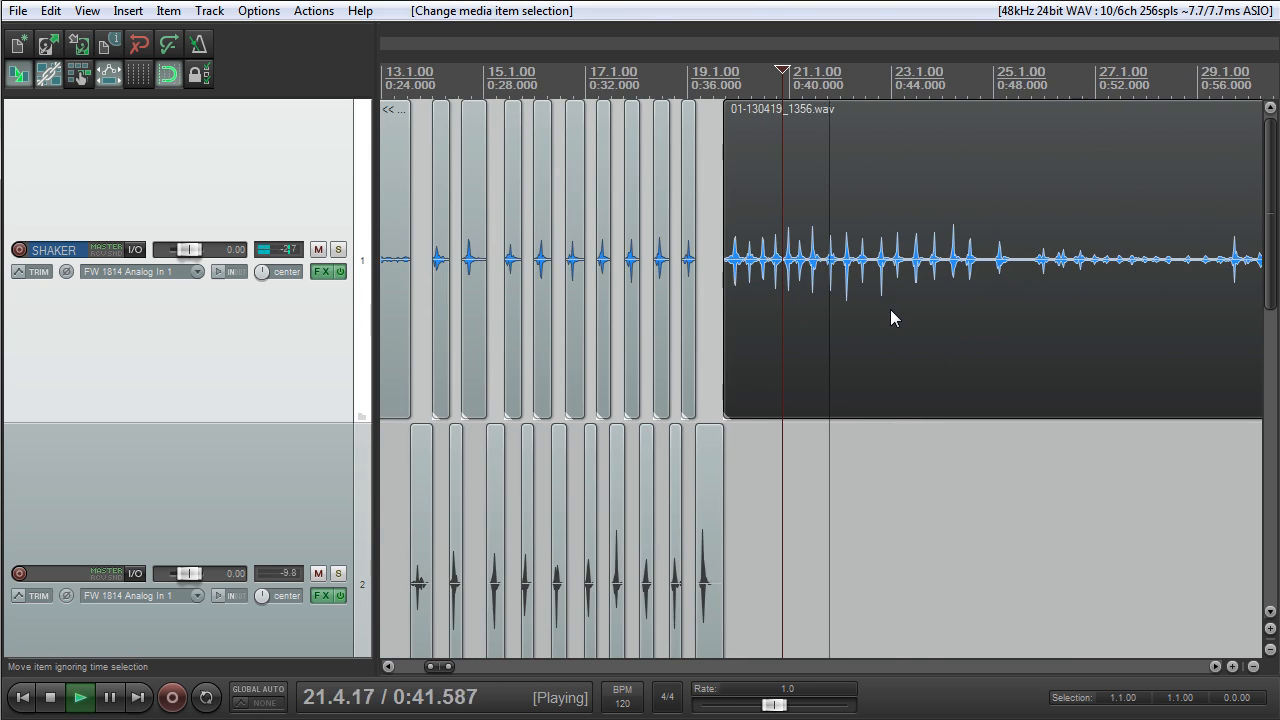
pyautogui.scroll(-2, 890, 309)
pyautogui.scroll(-2, 894, 314)
pyautogui.press('space')
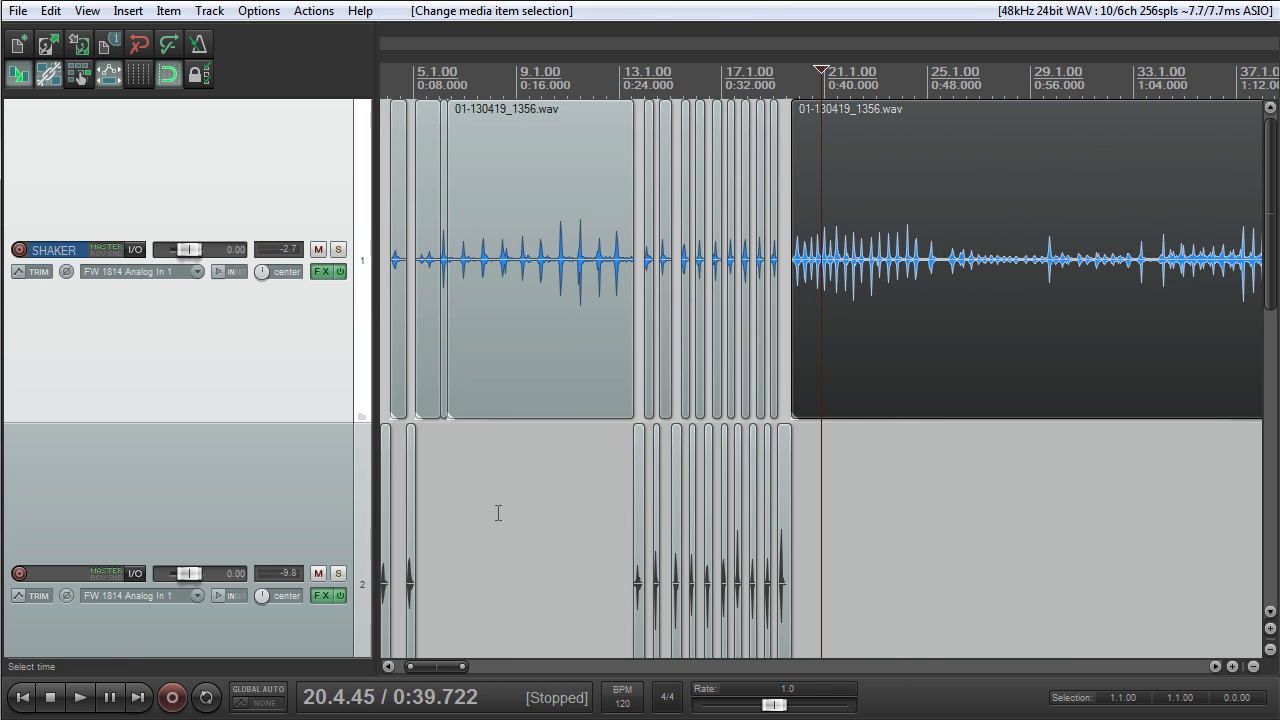
# Mute the SHAKER track and play the newly isolated hits on the second track from about 0:24
pyautogui.click(318, 573)
pyautogui.click(318, 250)
pyautogui.click(318, 573)
pyautogui.click(621, 531)
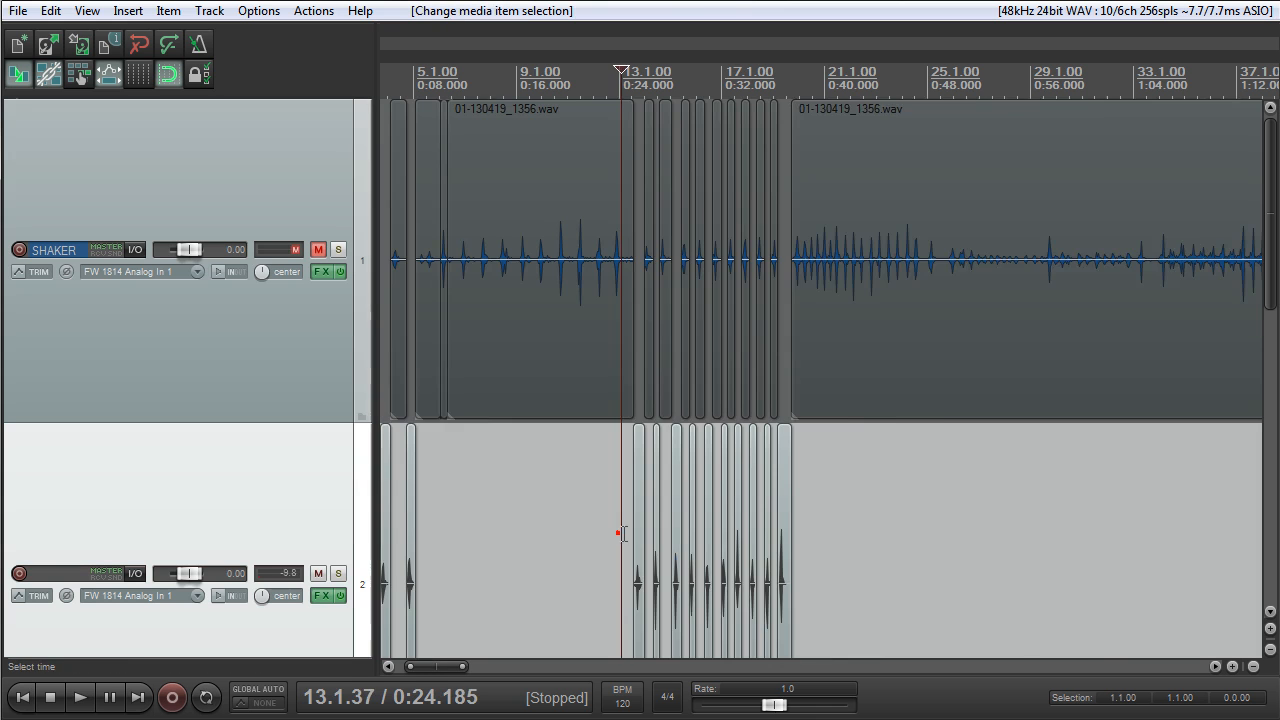
pyautogui.scroll(4, 814, 566)
pyautogui.press('space')
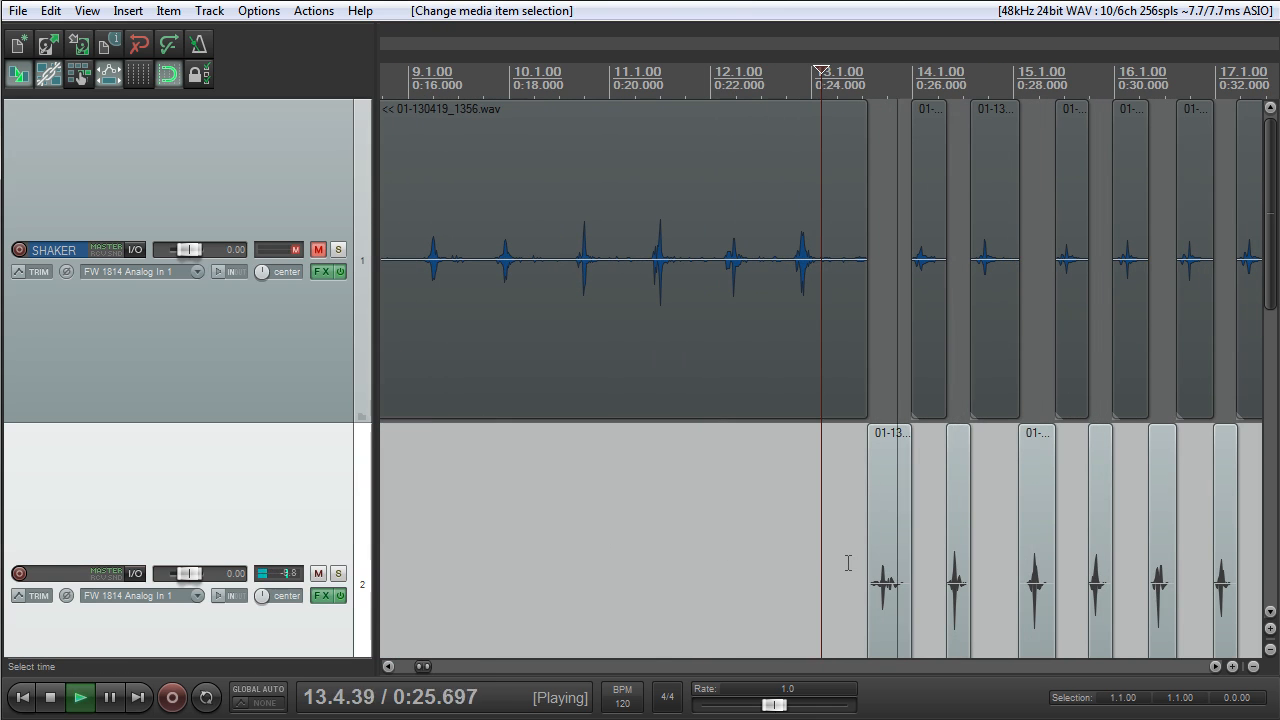
pyautogui.scroll(-2, 848, 565)
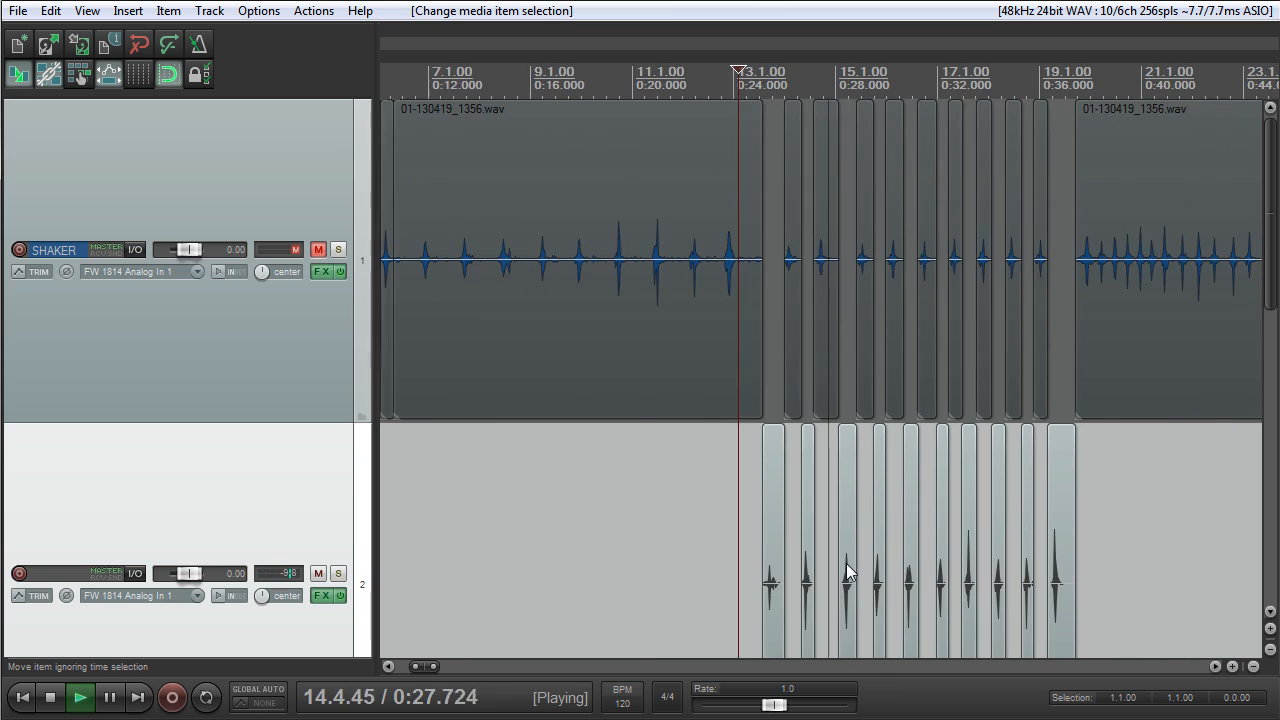
pyautogui.scroll(2, 847, 571)
pyautogui.scroll(-2, 897, 590)
pyautogui.scroll(2, 895, 580)
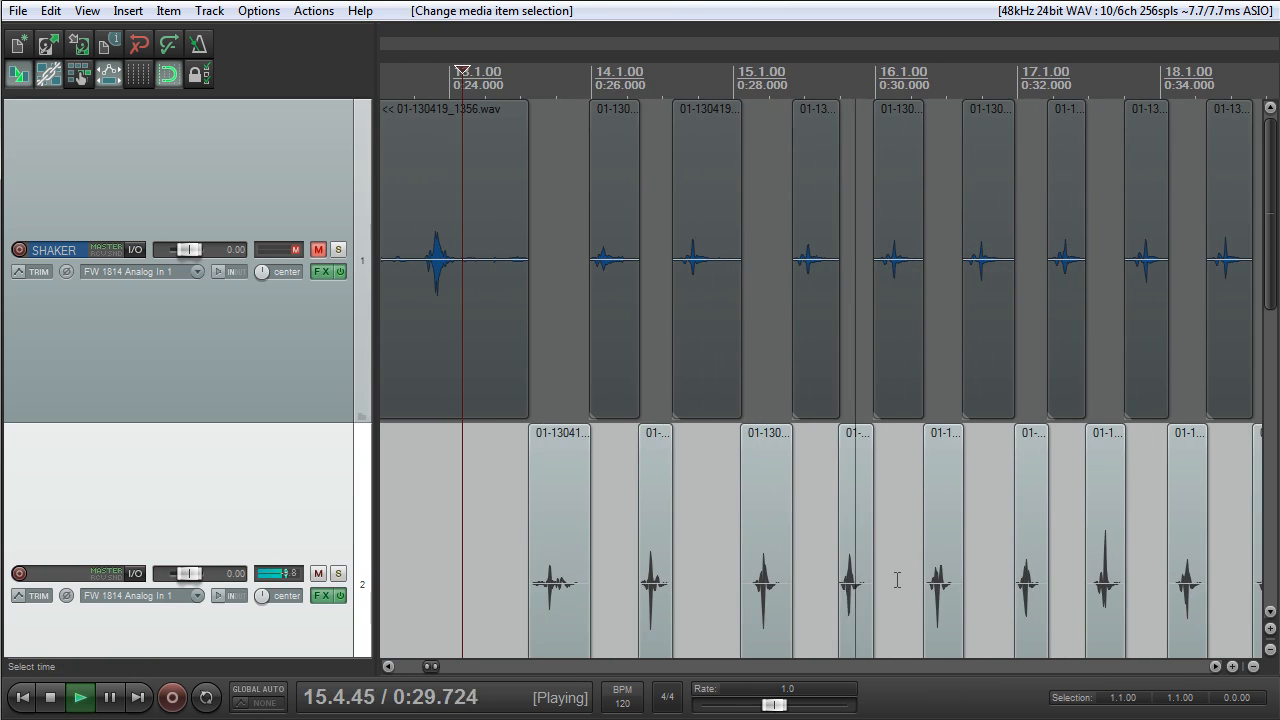
pyautogui.scroll(-2, 895, 580)
pyautogui.scroll(2, 897, 580)
pyautogui.scroll(-2, 897, 580)
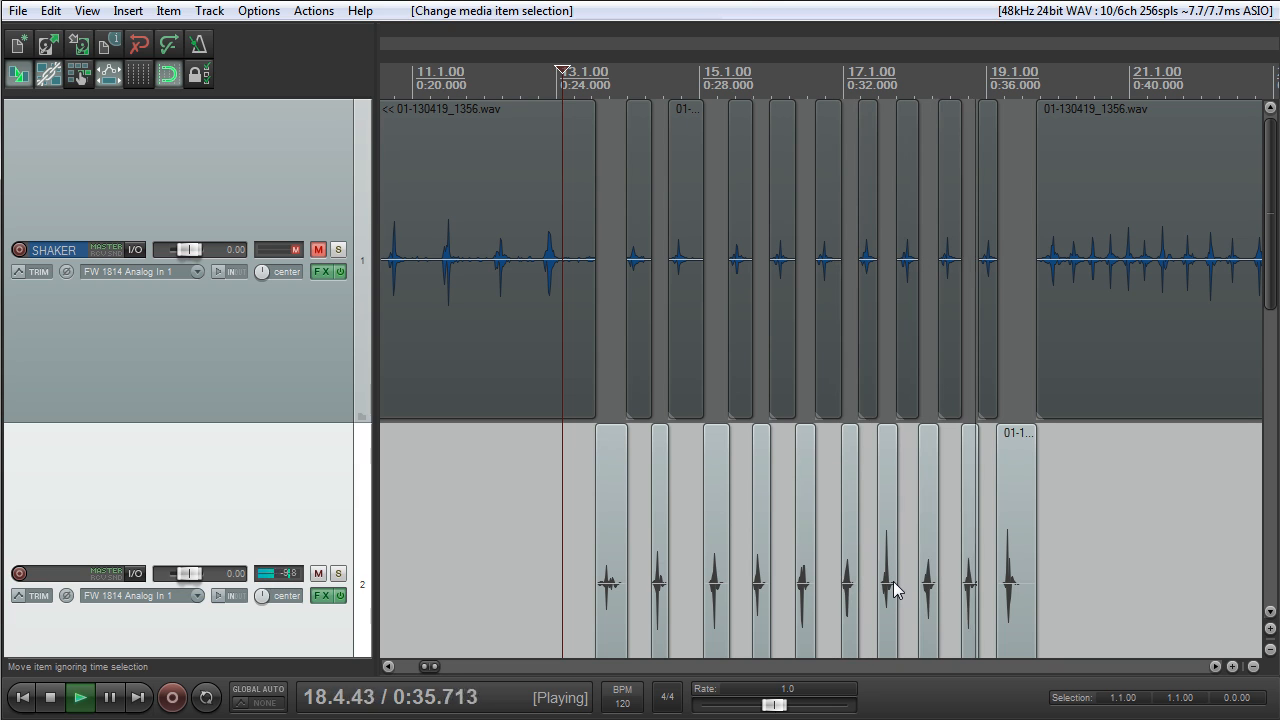
pyautogui.scroll(-2, 894, 585)
pyautogui.press('space')
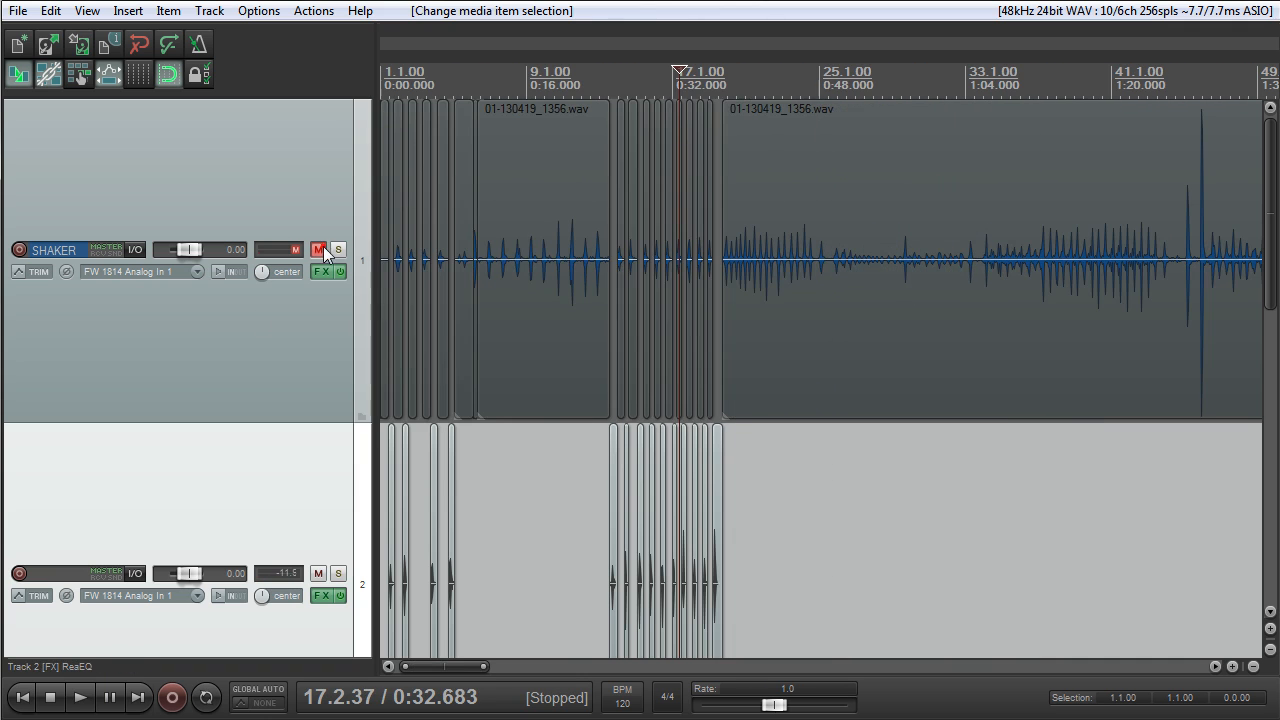
# Unmute the SHAKER track and look through the rest of its unsplit recording for more usable hits
pyautogui.click(318, 249)
pyautogui.scroll(-1, 711, 256)
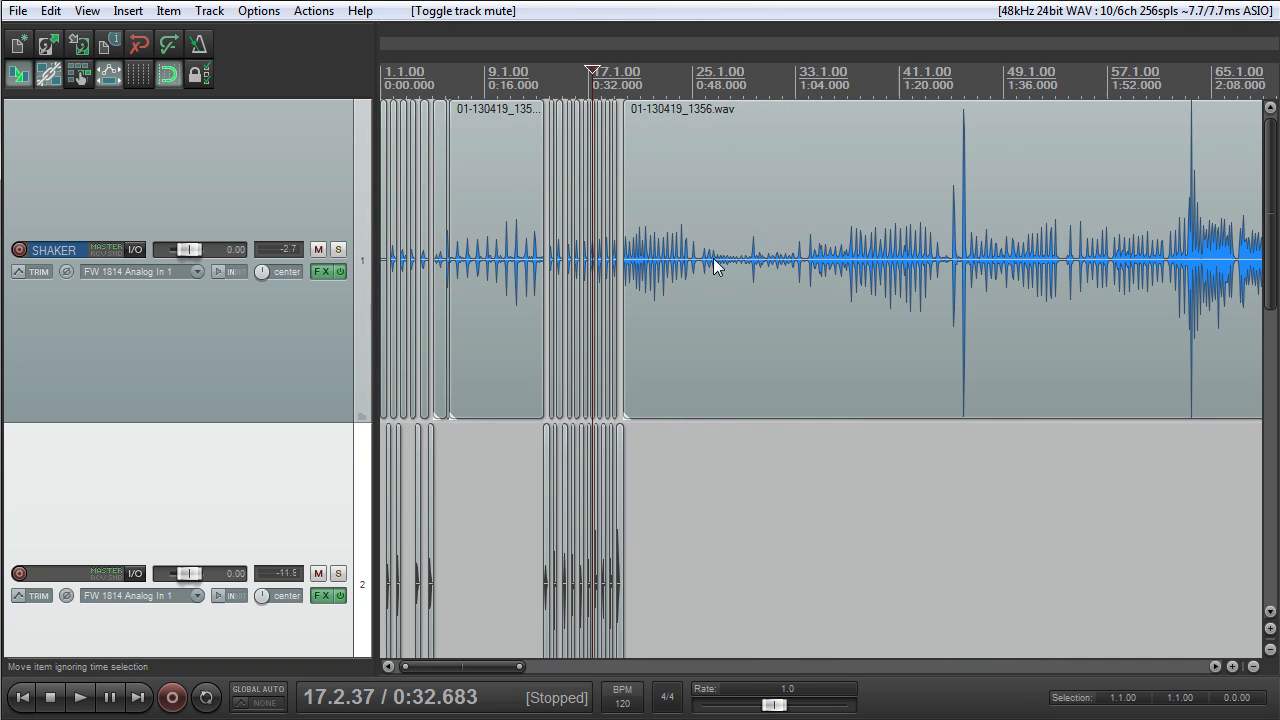
pyautogui.scroll(3, 405, 540)
pyautogui.scroll(-3, 590, 545)
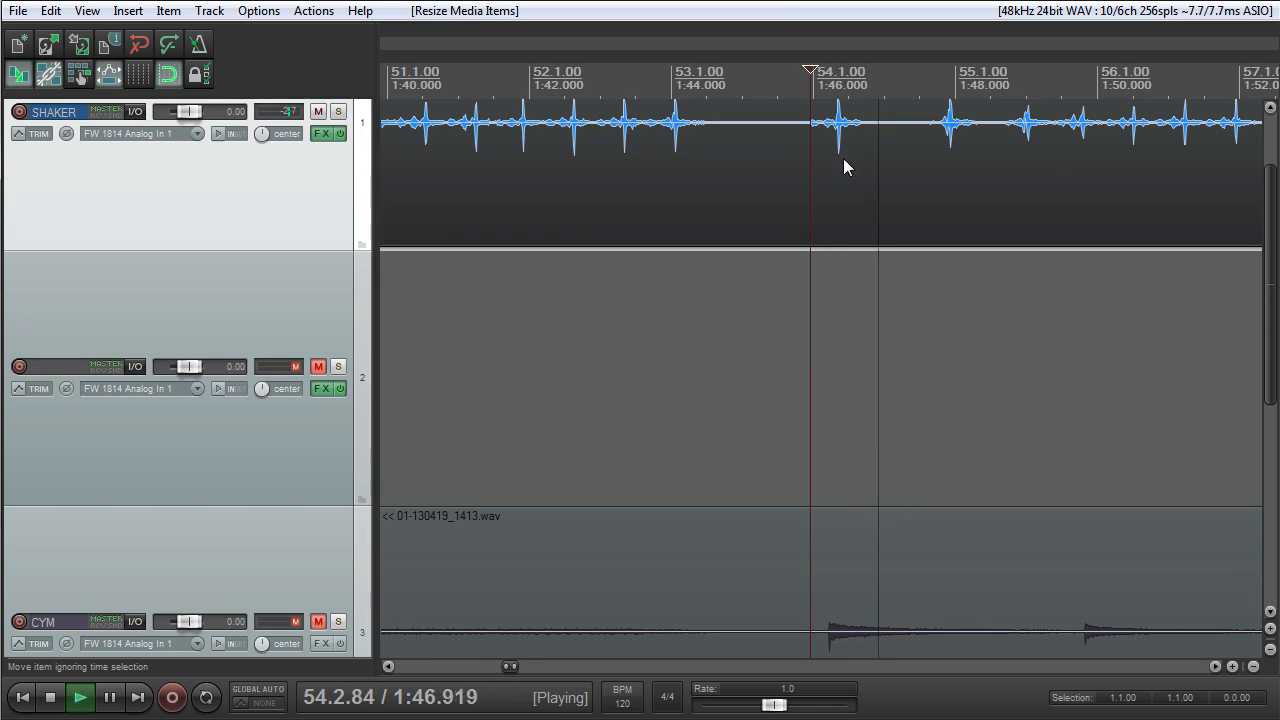
# Split the SHAKER recording at about 1:46.0 and 1:47.1 and move the enclosed hit onto the muted second track
pyautogui.scroll(2, 843, 158)
pyautogui.press('space')
pyautogui.click(673, 130)
pyautogui.press('s')
pyautogui.click(785, 127)
pyautogui.press('s')
pyautogui.moveTo(736, 162); pyautogui.dragTo(757, 268)
# Audition and split out the SHAKER hit from about 1:47.7 to 1:48.3, moving it onto the second track
pyautogui.click(849, 163)
pyautogui.press('space')
pyautogui.scroll(-2, 874, 184)
pyautogui.scroll(2, 870, 182)
pyautogui.press('space')
pyautogui.press('s')
pyautogui.click(808, 139)
pyautogui.press('s')
pyautogui.moveTo(754, 167); pyautogui.dragTo(766, 276)
# Isolate the SHAKER hit between about 1:48.8 and 1:49.4 and move it onto the second track
pyautogui.click(879, 152)
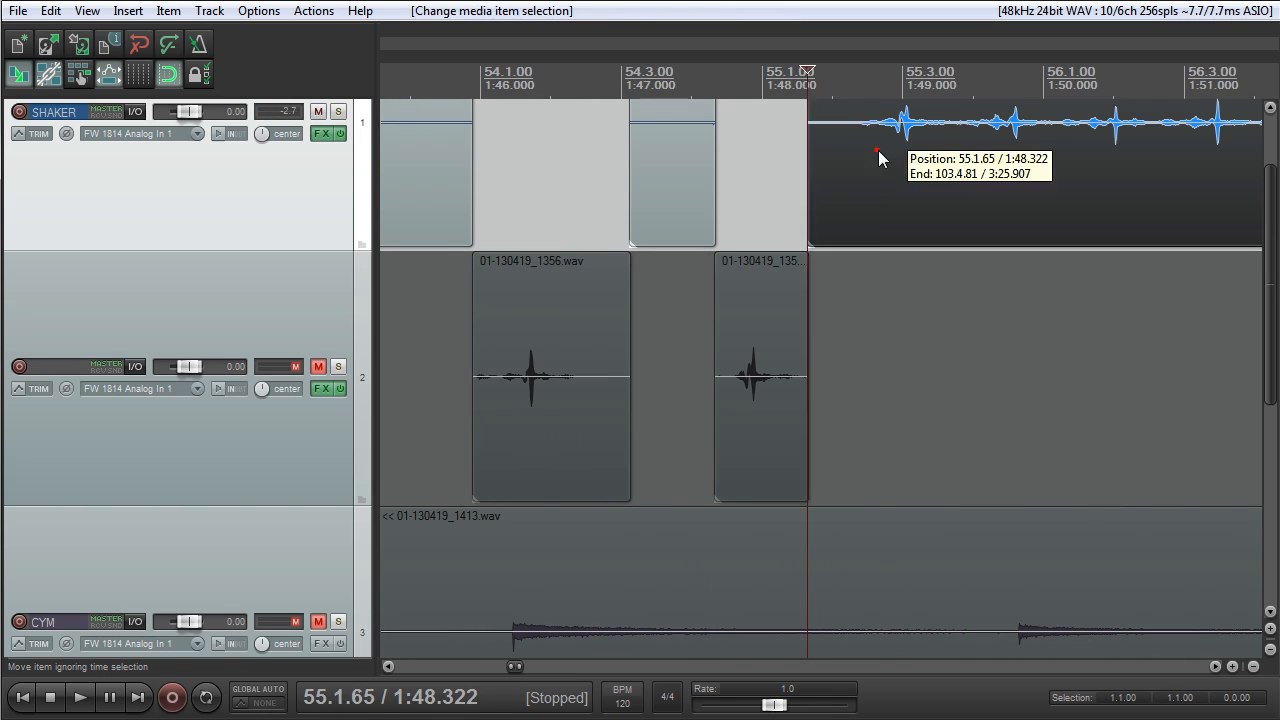
pyautogui.press('s')
pyautogui.press('s')
pyautogui.moveTo(911, 163); pyautogui.dragTo(911, 268)
pyautogui.scroll(-1, 911, 220)
# Audition the SHAKER recording beyond the hit extracted at about 1:49
pyautogui.click(910, 163)
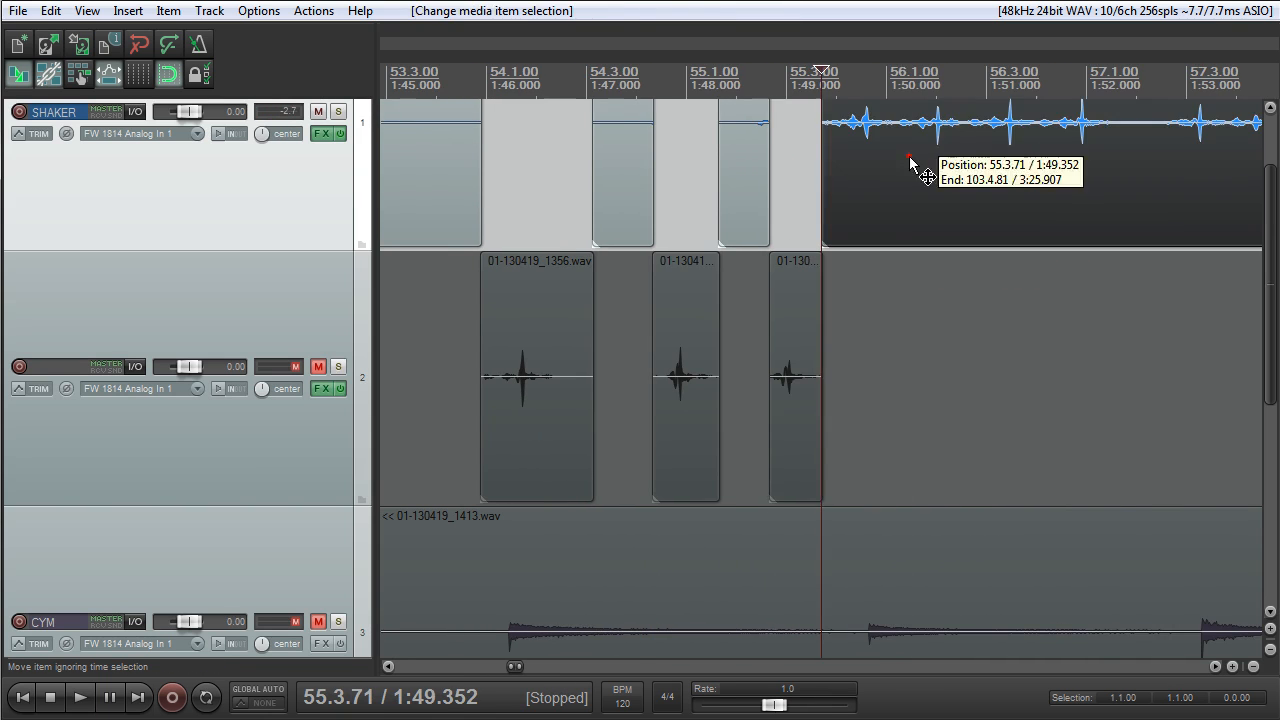
pyautogui.click(1012, 153)
pyautogui.scroll(-1, 1025, 160)
pyautogui.press('space')
pyautogui.scroll(-3, 1019, 156)
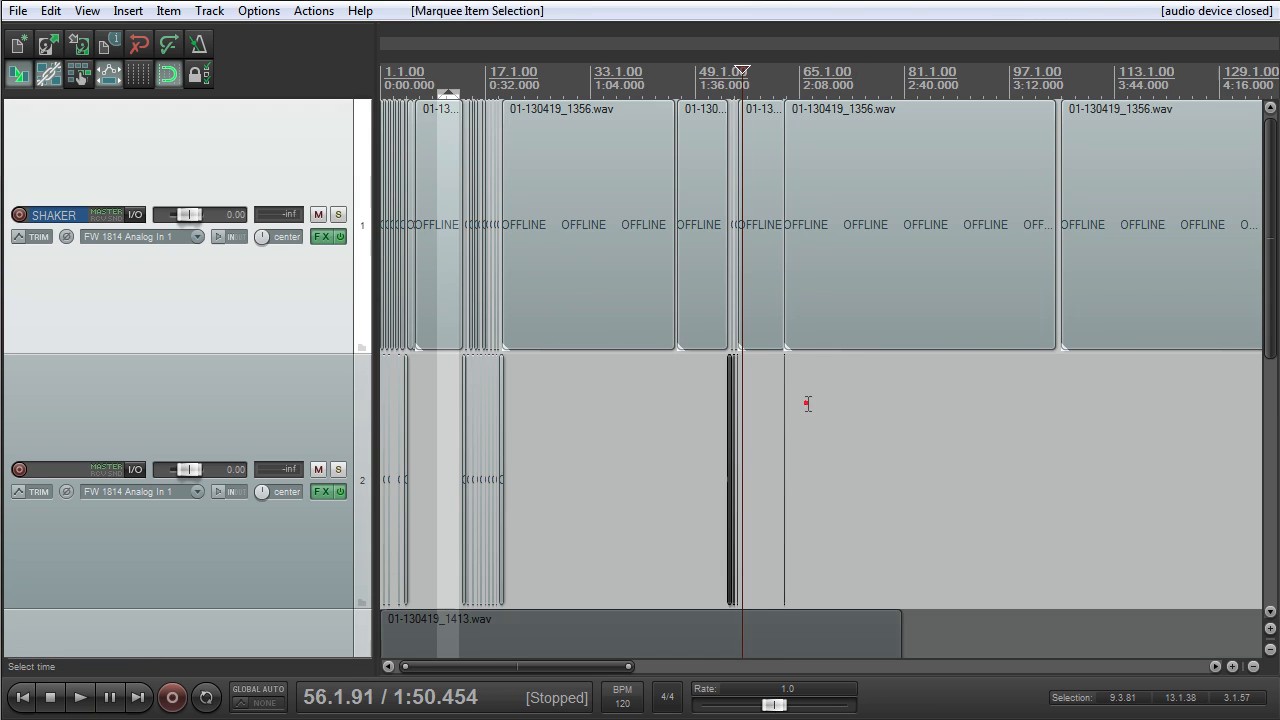
# Select the hits from about 1:46 onward on the second track and move them earlier, starting at about 0:40
pyautogui.click(806, 403)
pyautogui.scroll(-1, 806, 403)
pyautogui.moveTo(848, 412); pyautogui.dragTo(532, 511)
pyautogui.moveTo(629, 484); pyautogui.dragTo(478, 504)
# Solo the second track and play the faded hit at about 0:44.4
pyautogui.click(338, 469)
pyautogui.scroll(2, 512, 460)
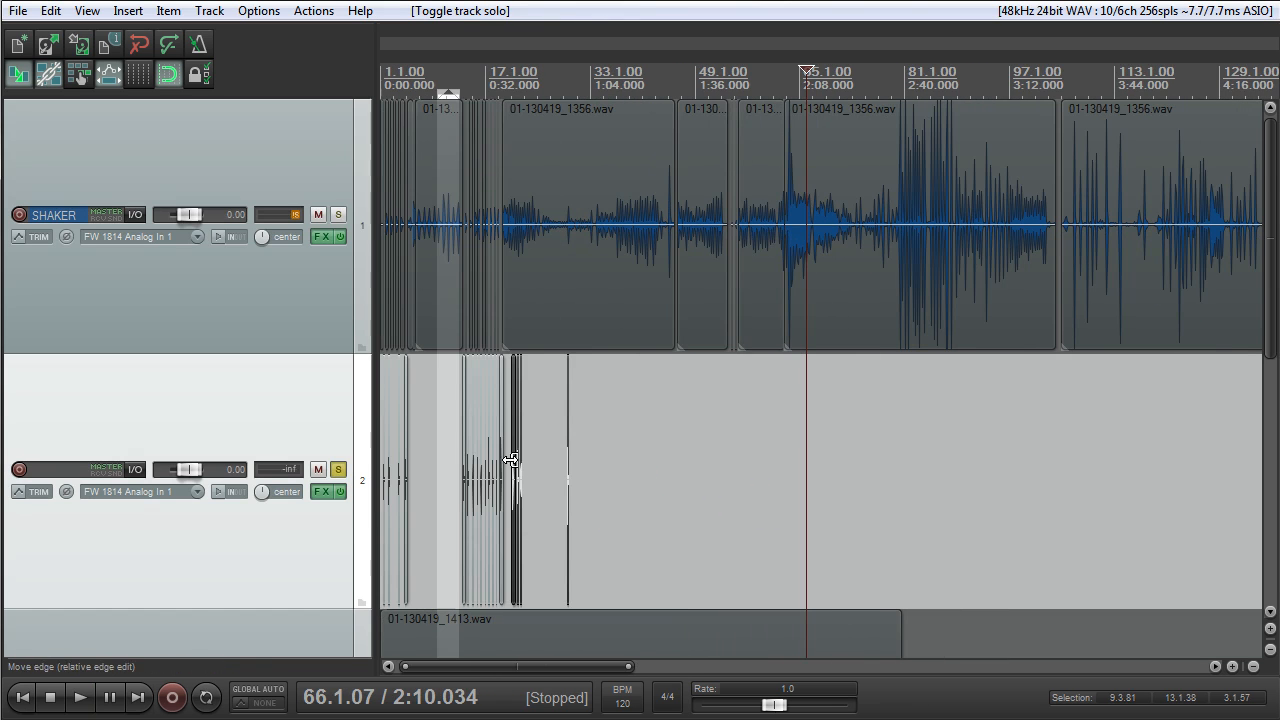
pyautogui.click(457, 448)
pyautogui.scroll(5, 525, 452)
pyautogui.scroll(5, 694, 466)
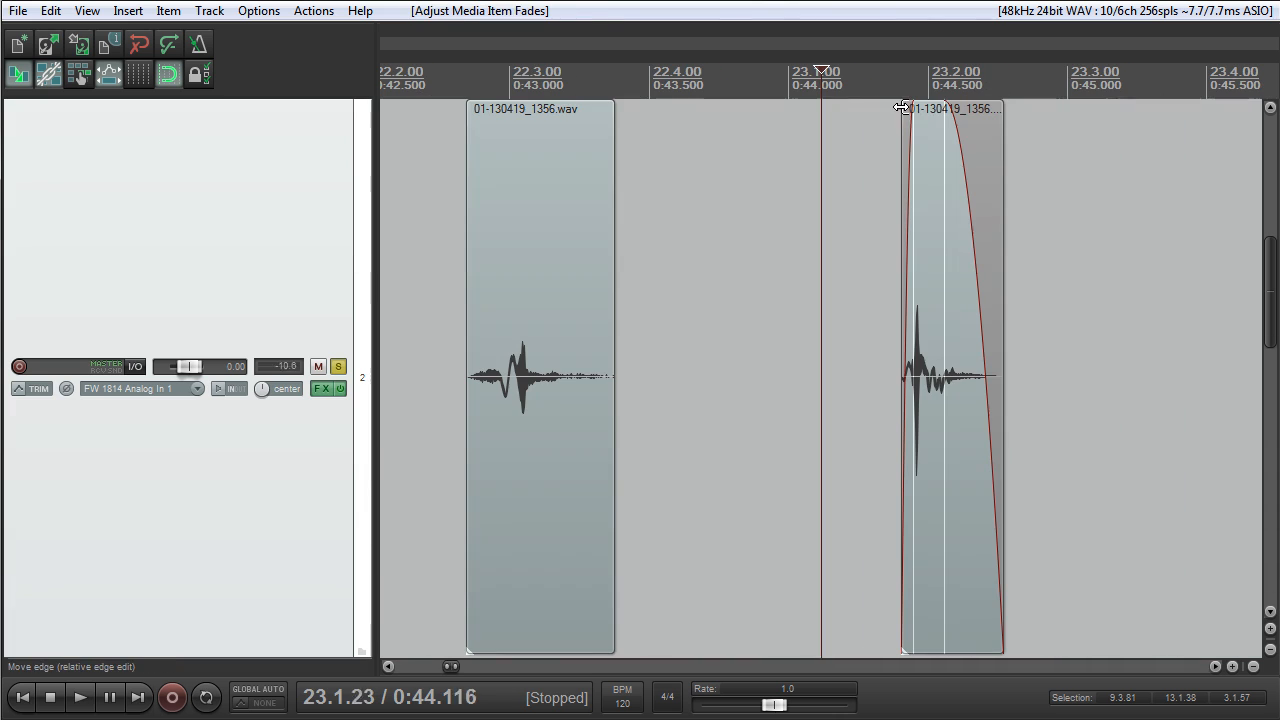
pyautogui.press('space')
pyautogui.press('space')
pyautogui.press('space')
# Compare the hits at about 0:43 and 0:44.4 on the second track by playing them again
pyautogui.click(436, 219)
pyautogui.press('space')
pyautogui.press('space')
pyautogui.scroll(-3, 471, 250)
pyautogui.press('space')
pyautogui.click(918, 233)
pyautogui.press('space')
# Move the faded hit at about 0:44.4 away from the other hits to about 1:01 on the second track
pyautogui.click(948, 280)
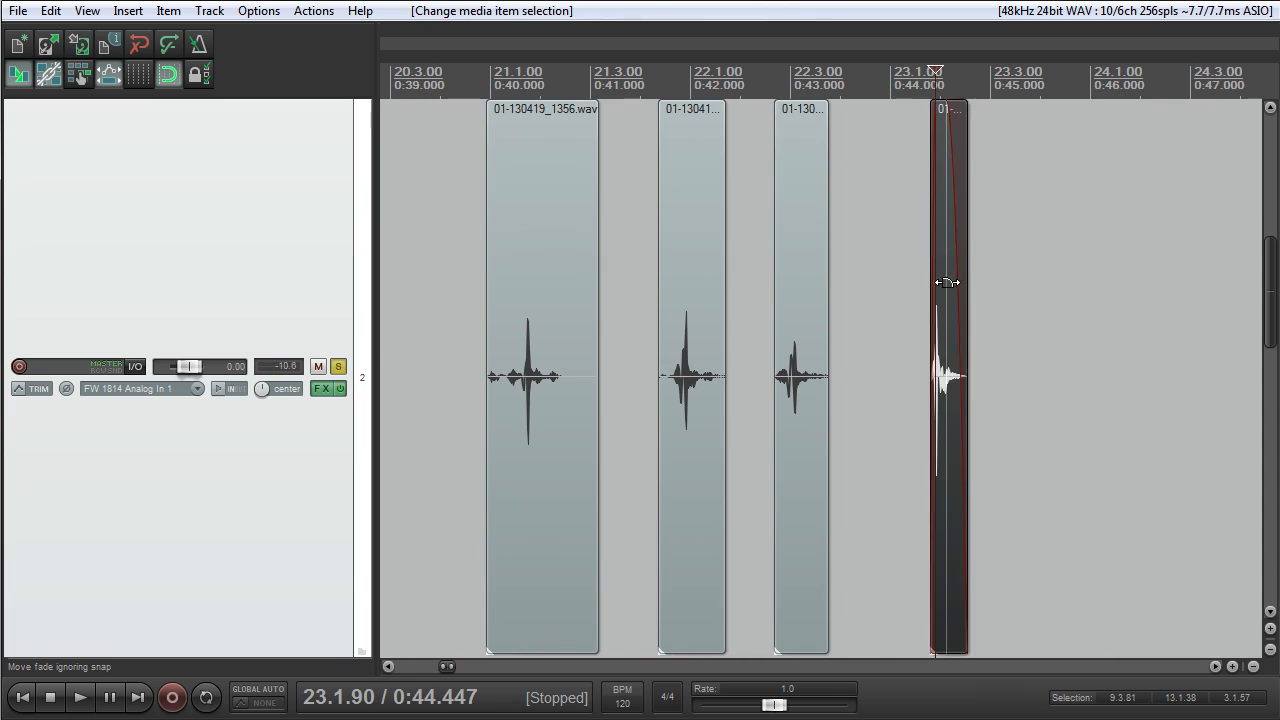
pyautogui.scroll(-5, 948, 280)
pyautogui.moveTo(829, 297); pyautogui.dragTo(1057, 309)
pyautogui.scroll(-1, 770, 316)
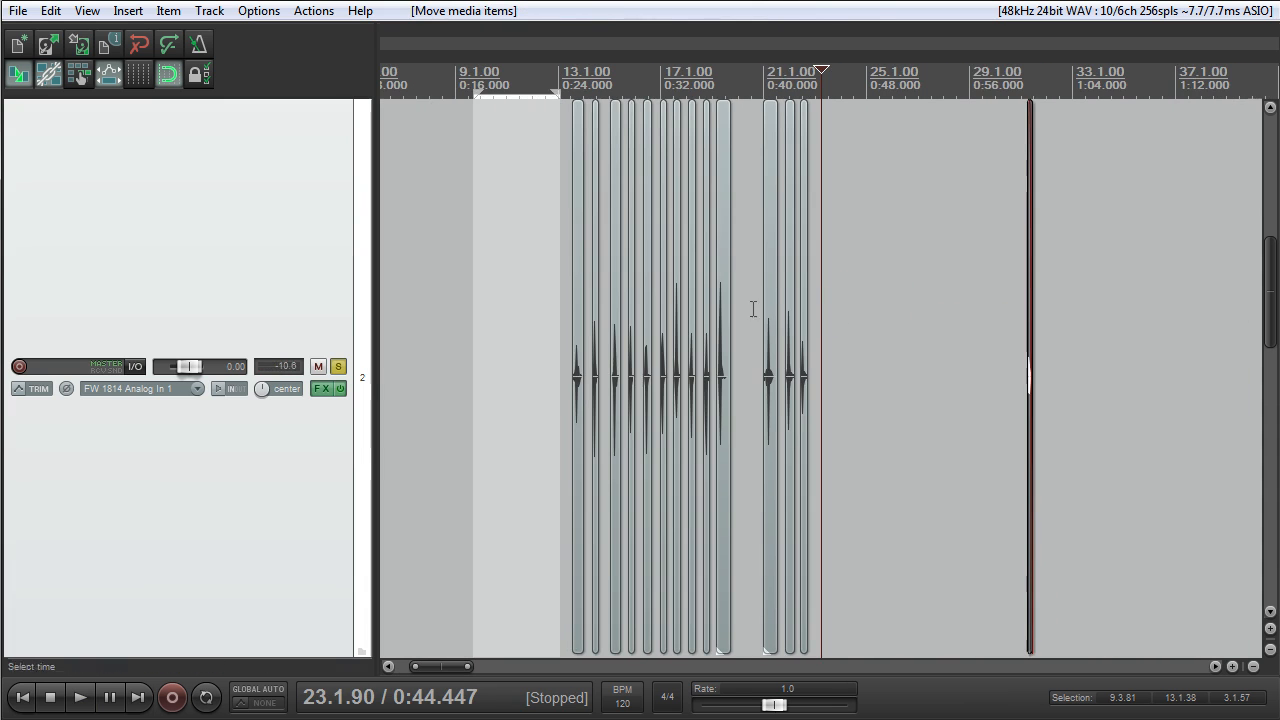
# Trim the start of the first hit after 0:24 to about 0:25.4 on the second track and add a short fade-in and longer fade-out
pyautogui.click(555, 289)
pyautogui.scroll(3, 840, 369)
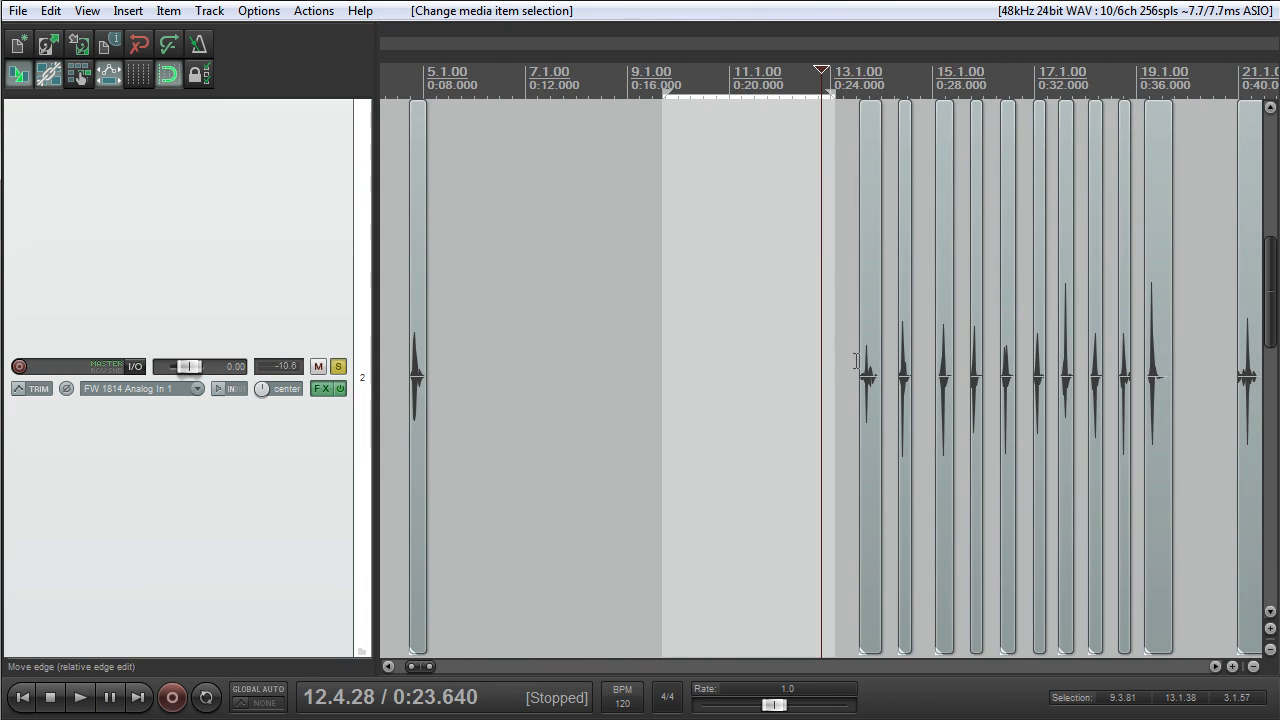
pyautogui.click(857, 363)
pyautogui.scroll(10, 866, 360)
pyautogui.moveTo(909, 376); pyautogui.dragTo(1000, 403)
pyautogui.moveTo(994, 114); pyautogui.dragTo(1003, 124)
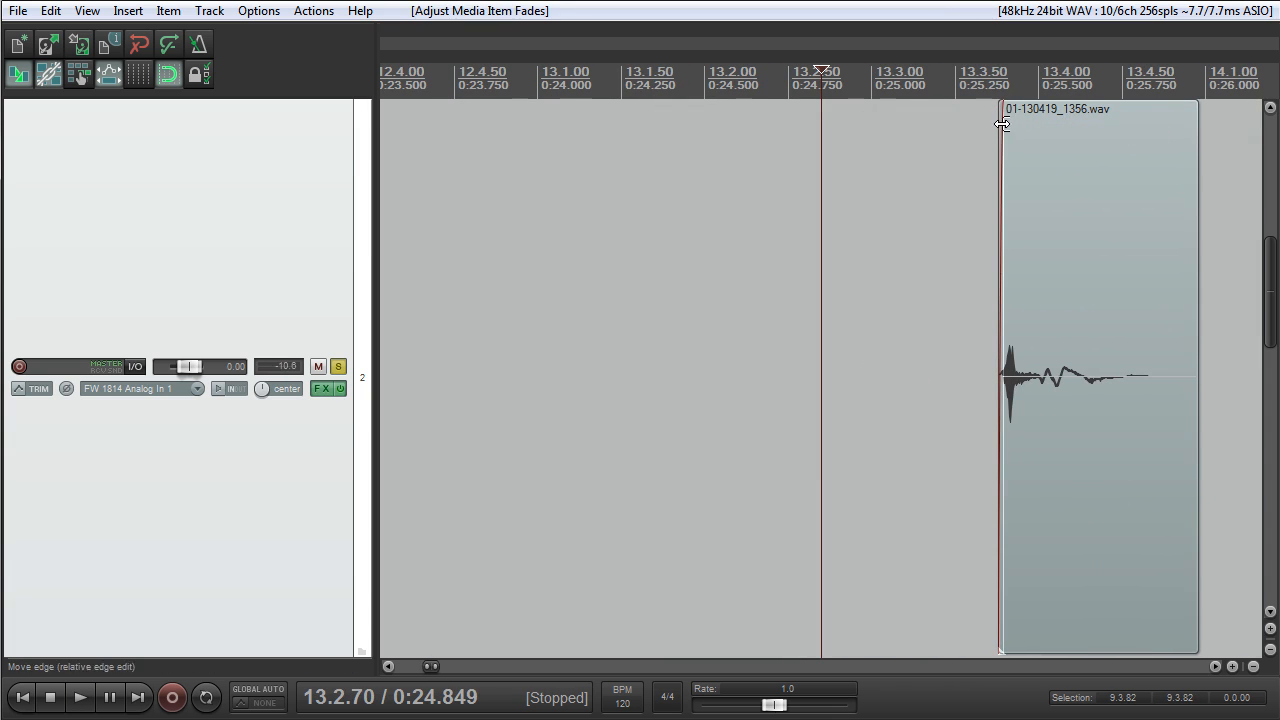
pyautogui.moveTo(1194, 109); pyautogui.dragTo(1108, 140)
pyautogui.scroll(-2, 1159, 168)
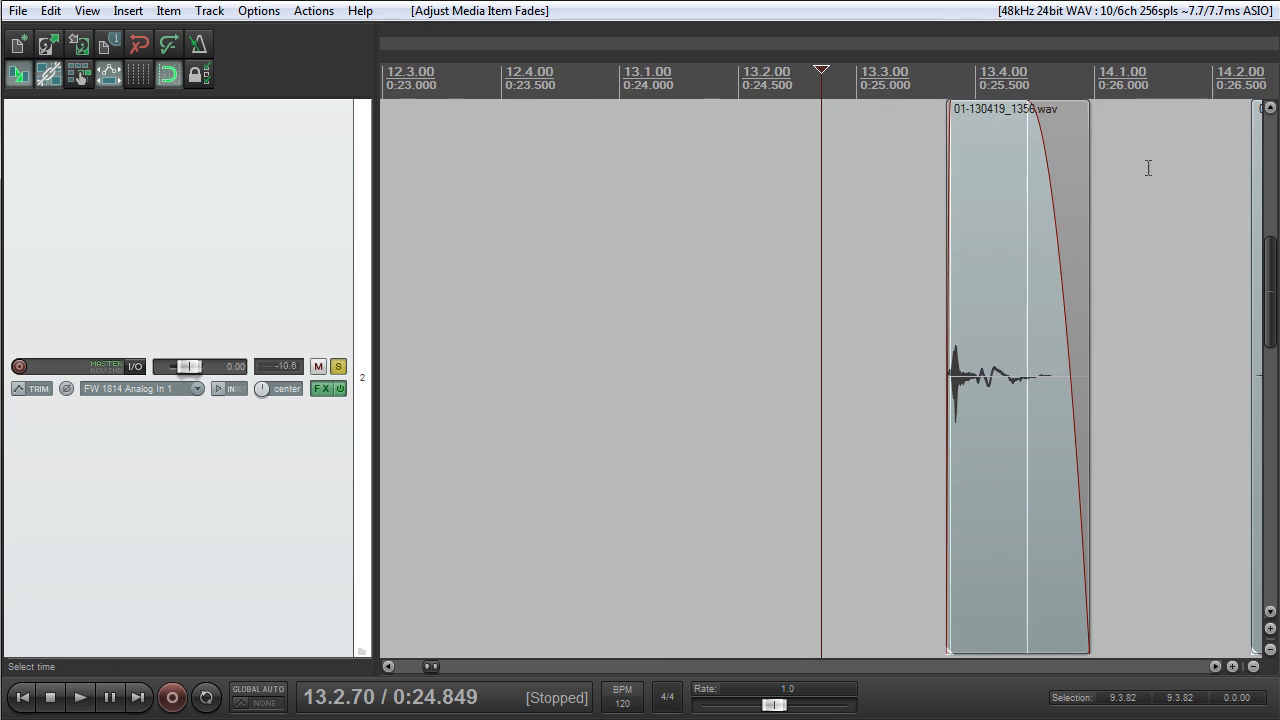
pyautogui.press('space')
# Move the following hit earlier to about 0:26.3, trim it, fade it in and out, and play it back
pyautogui.scroll(-2, 1106, 180)
pyautogui.moveTo(963, 306); pyautogui.dragTo(877, 236)
pyautogui.scroll(4, 855, 250)
pyautogui.press('space')
pyautogui.moveTo(801, 257); pyautogui.dragTo(866, 291)
pyautogui.moveTo(877, 122); pyautogui.dragTo(878, 123)
pyautogui.press('space')
pyautogui.moveTo(1030, 243); pyautogui.dragTo(1083, 262)
pyautogui.moveTo(1076, 106); pyautogui.dragTo(1031, 118)
pyautogui.scroll(-2, 1016, 155)
pyautogui.press('space')
pyautogui.press('space')
# Move the third hit close behind the second and trim its start to about 0:27.1
pyautogui.scroll(-3, 1023, 236)
pyautogui.moveTo(1023, 236); pyautogui.dragTo(897, 272)
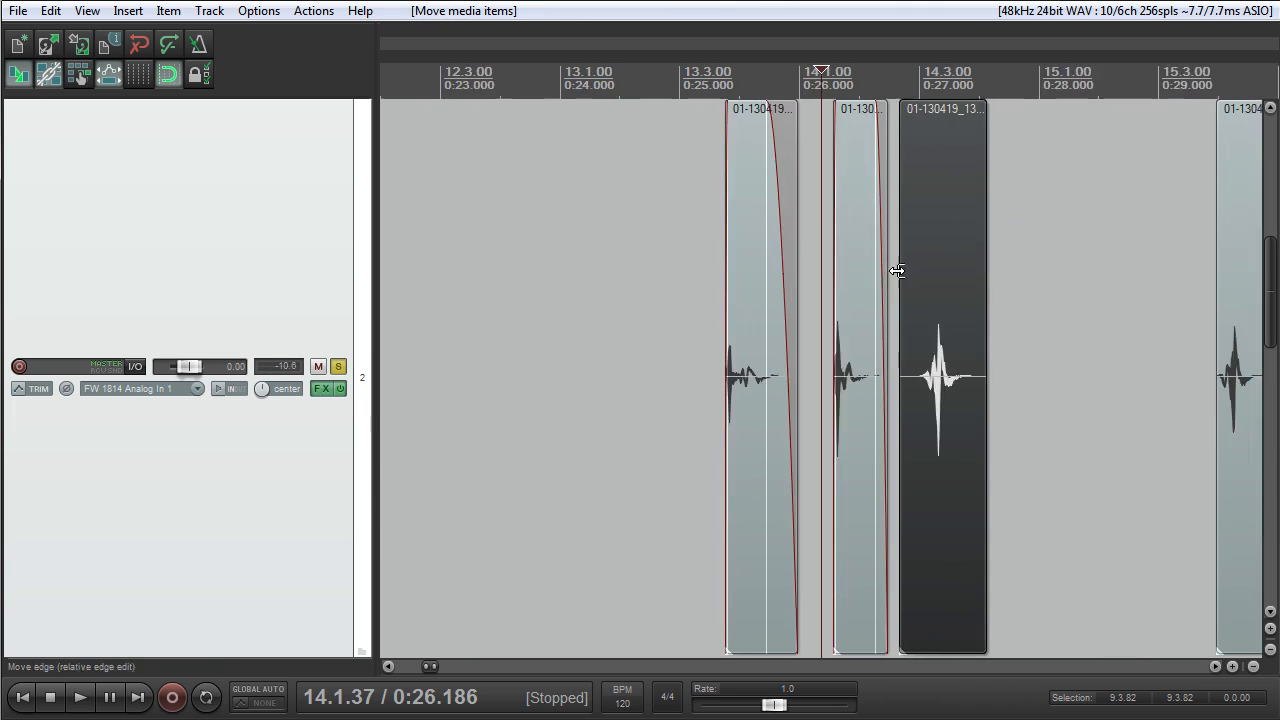
pyautogui.scroll(5, 900, 268)
pyautogui.moveTo(1129, 154); pyautogui.dragTo(1238, 278)
pyautogui.scroll(-5, 1237, 278)
# Play the trimmed hits on the second track in sequence from about 0:24.6
pyautogui.click(731, 340)
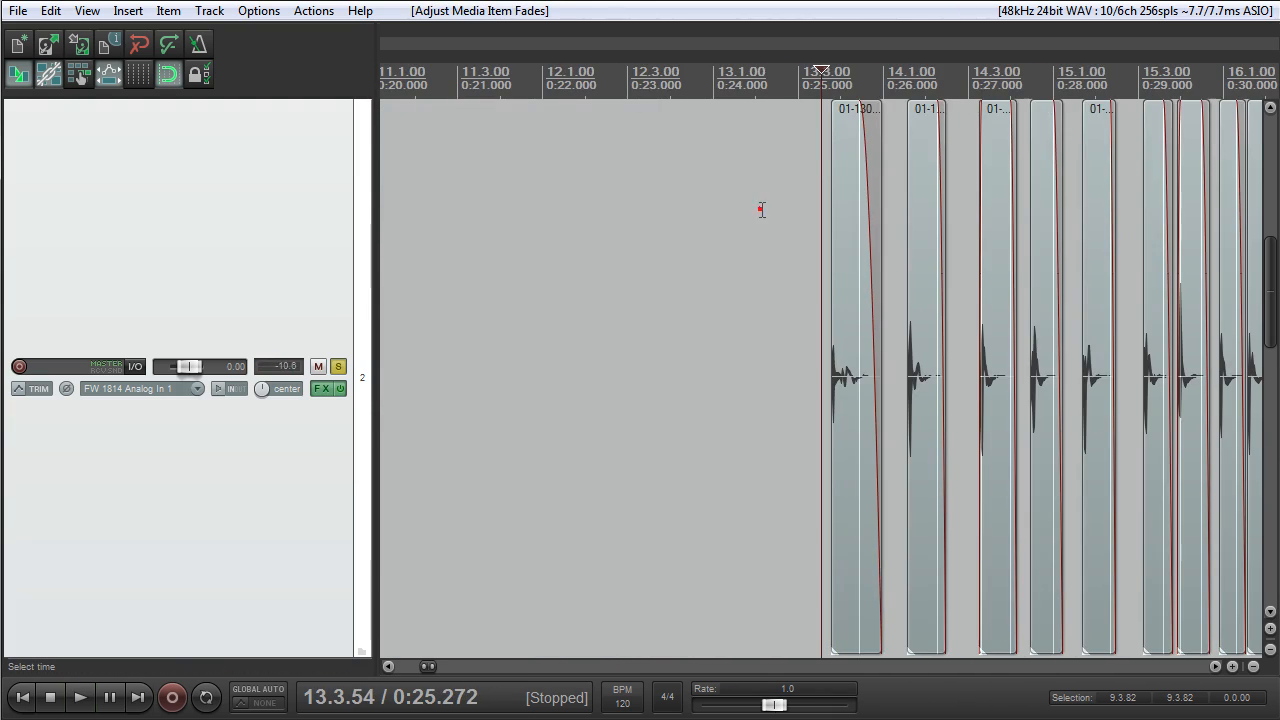
pyautogui.click(759, 209)
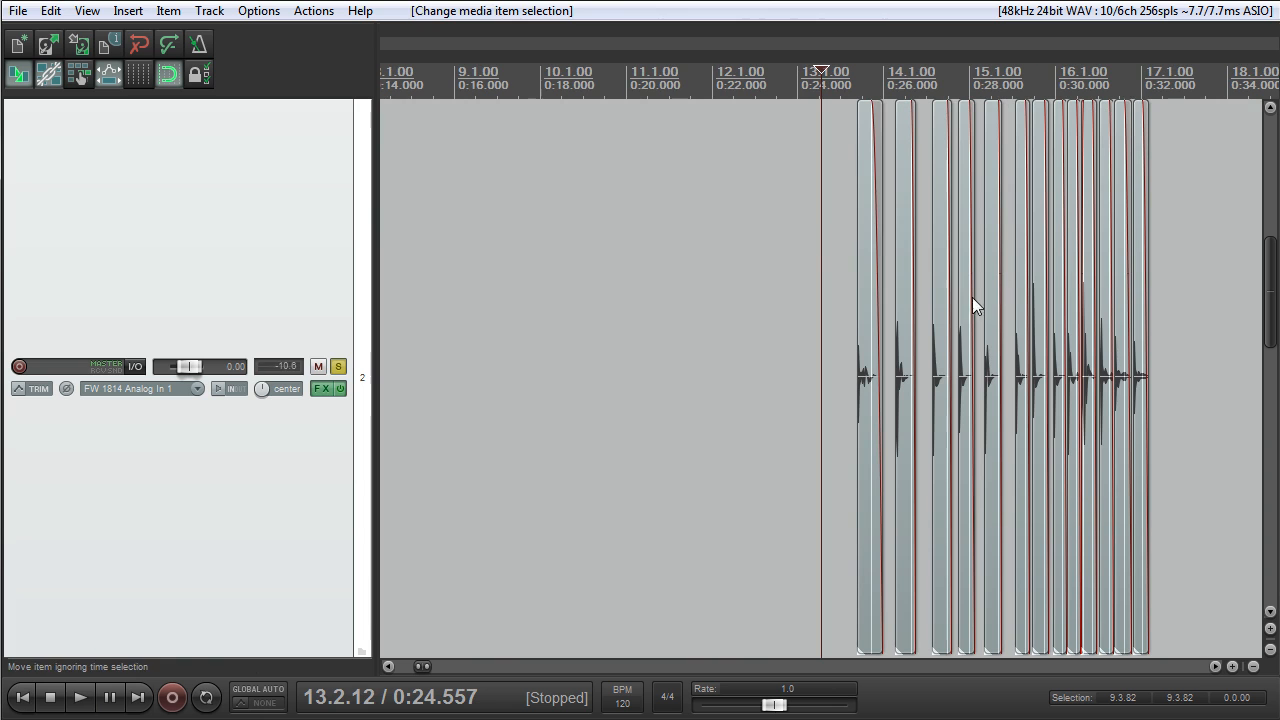
pyautogui.press('space')
pyautogui.scroll(1, 930, 335)
pyautogui.scroll(-2, 872, 400)
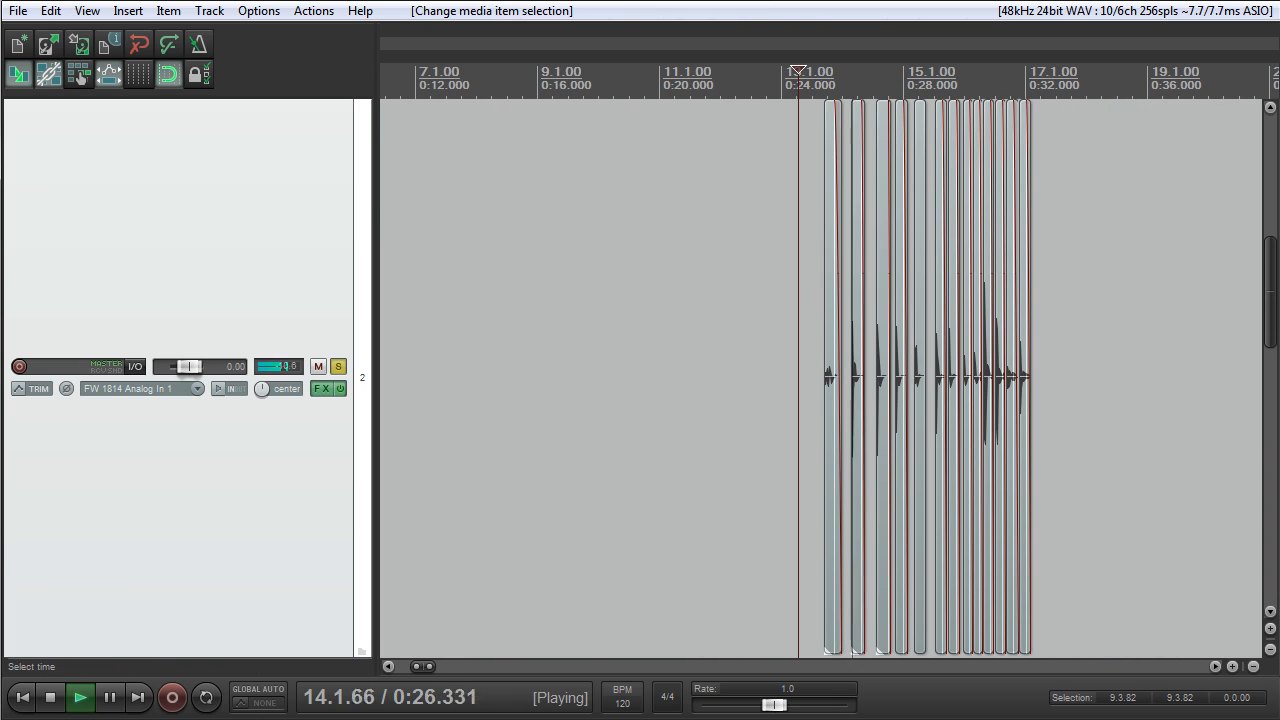
pyautogui.moveTo(1272, 279); pyautogui.dragTo(1272, 292)
pyautogui.scroll(4, 1140, 334)
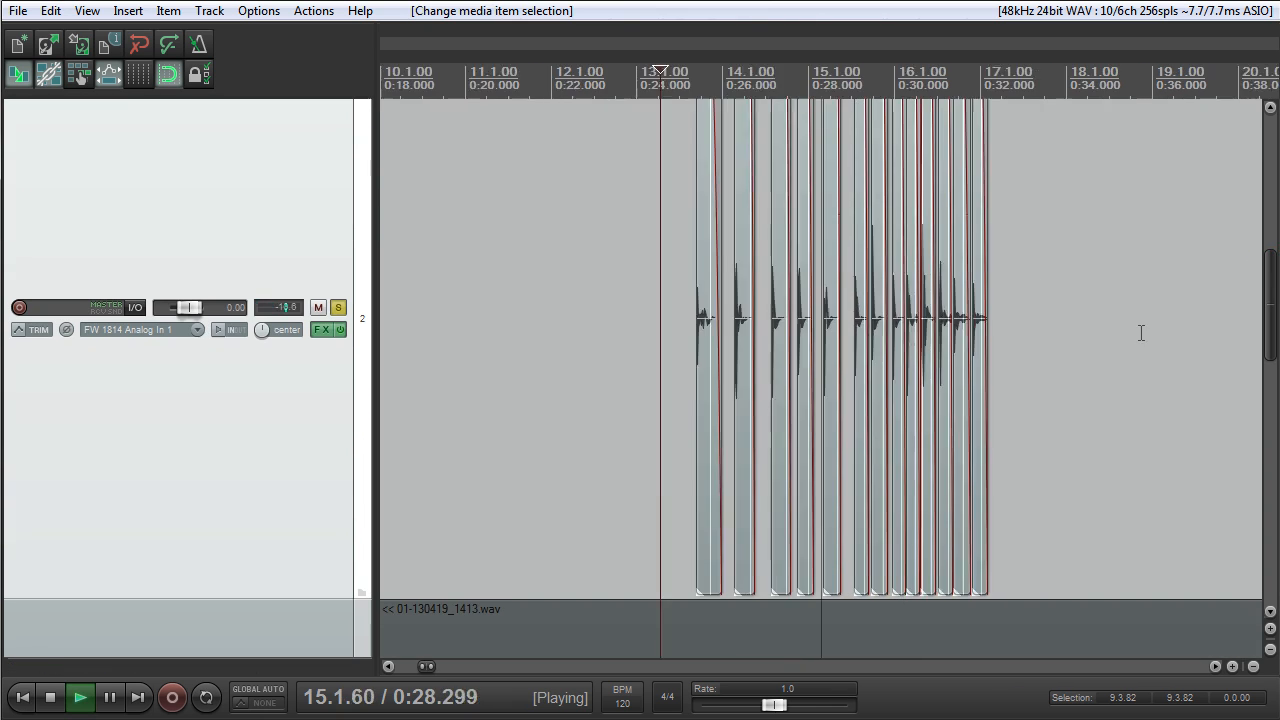
pyautogui.scroll(-2, 1124, 336)
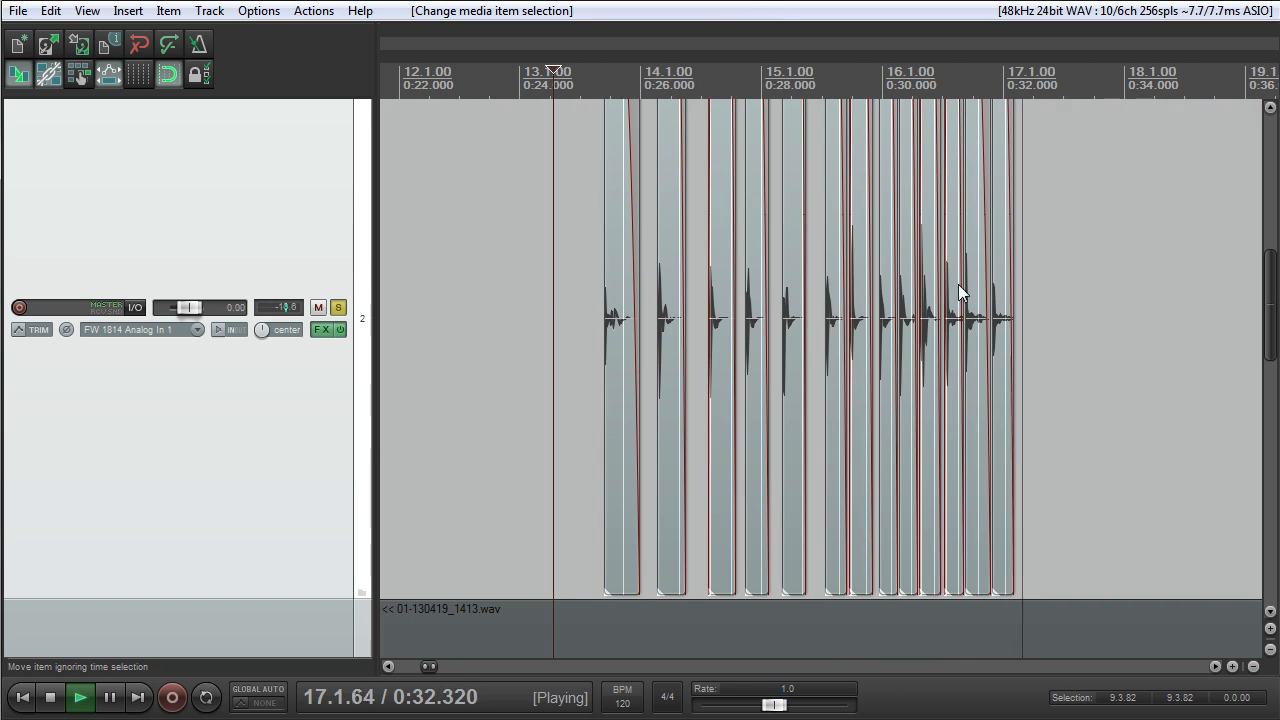
# Move the last hit of the sequence in front of the first one, to about 0:24.8
pyautogui.click(876, 77)
pyautogui.scroll(3, 948, 240)
pyautogui.scroll(-3, 940, 250)
pyautogui.scroll(3, 917, 267)
pyautogui.scroll(-2, 880, 288)
pyautogui.click(1072, 335)
pyautogui.moveTo(992, 335); pyautogui.dragTo(400, 362)
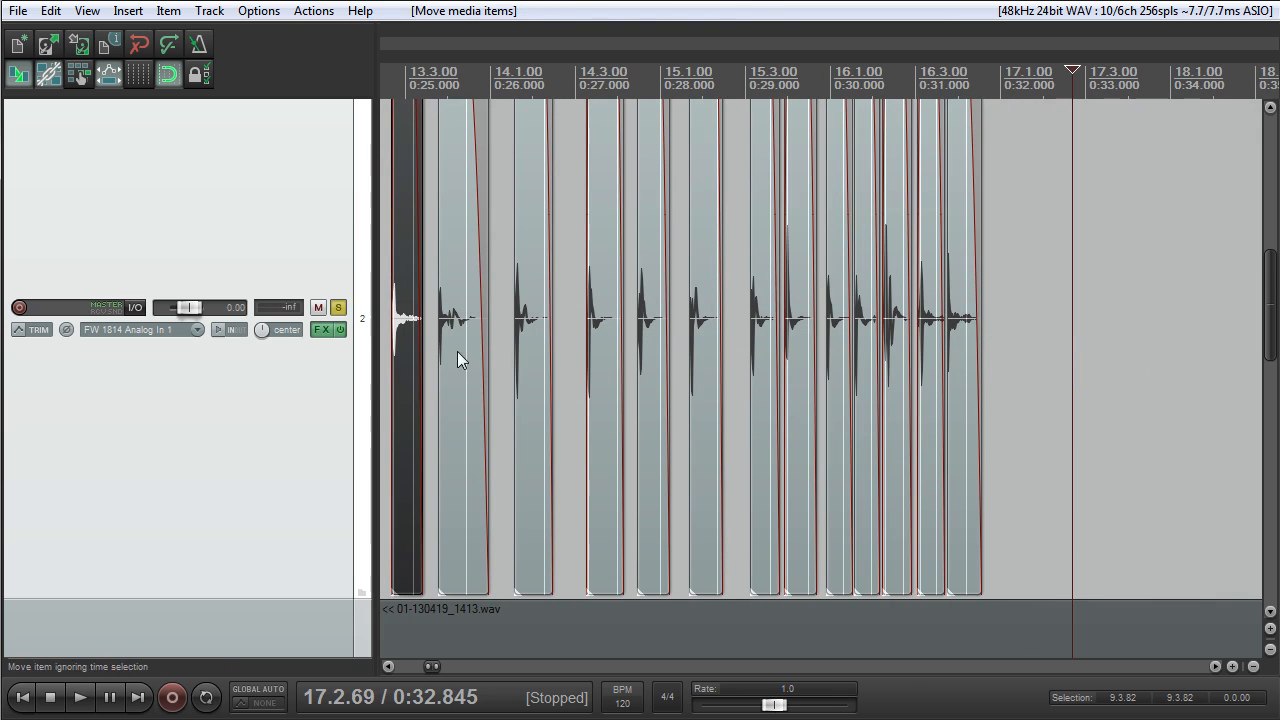
# Play the early hits and move the one at about 0:26.3 to the end of the sequence, at about 0:31.9
pyautogui.click(383, 90)
pyautogui.scroll(3, 480, 268)
pyautogui.scroll(-2, 600, 328)
pyautogui.click(995, 352)
pyautogui.press('space')
pyautogui.press('space')
pyautogui.moveTo(872, 346); pyautogui.dragTo(980, 352)
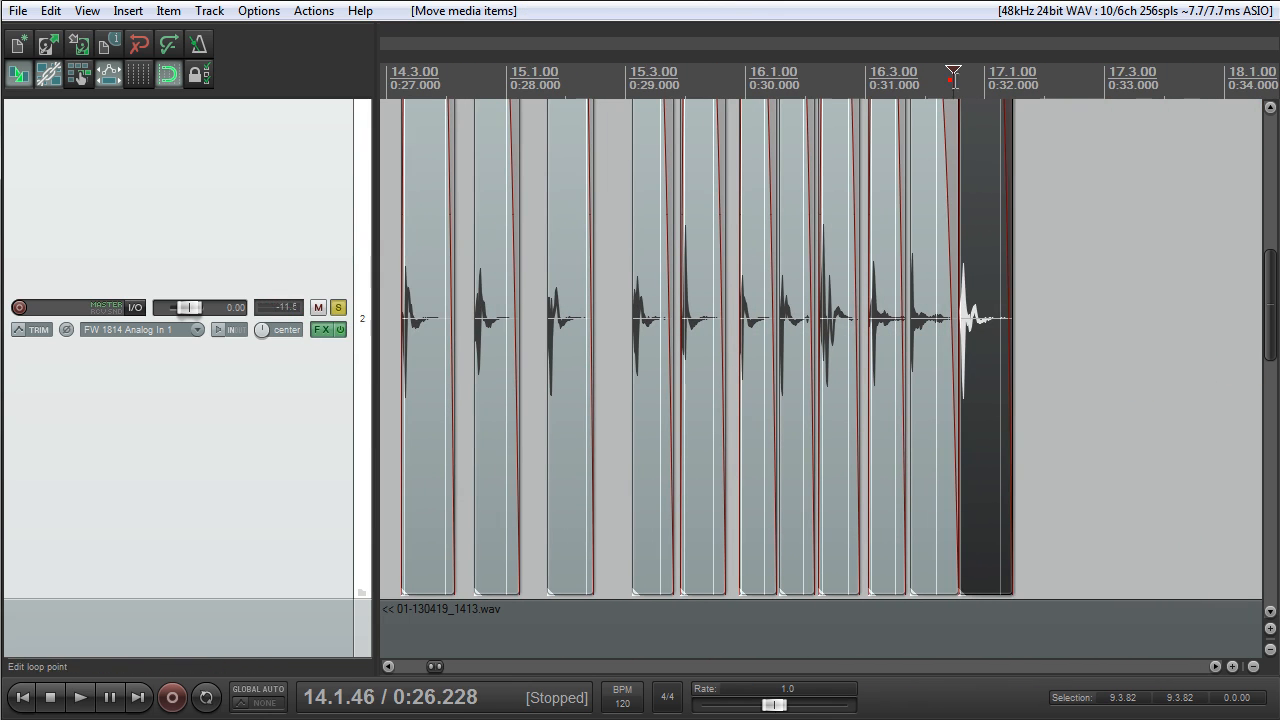
pyautogui.moveTo(981, 240); pyautogui.dragTo(1004, 240)
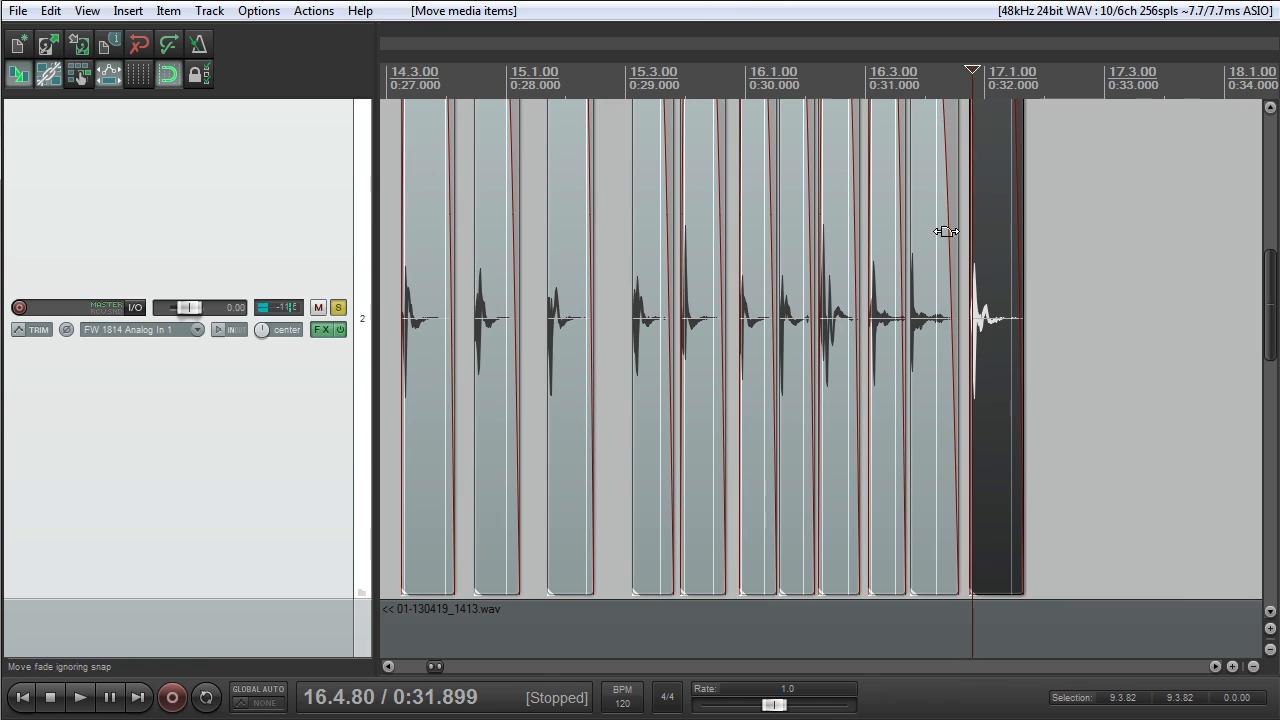
# Play the last hits from about 0:31 onward repeatedly to compare their loudness and tone
pyautogui.click(908, 70)
pyautogui.scroll(5, 918, 240)
pyautogui.press('space')
pyautogui.press('space')
pyautogui.click(698, 60)
pyautogui.press('space')
pyautogui.press('space')
pyautogui.press('space')
pyautogui.press('space')
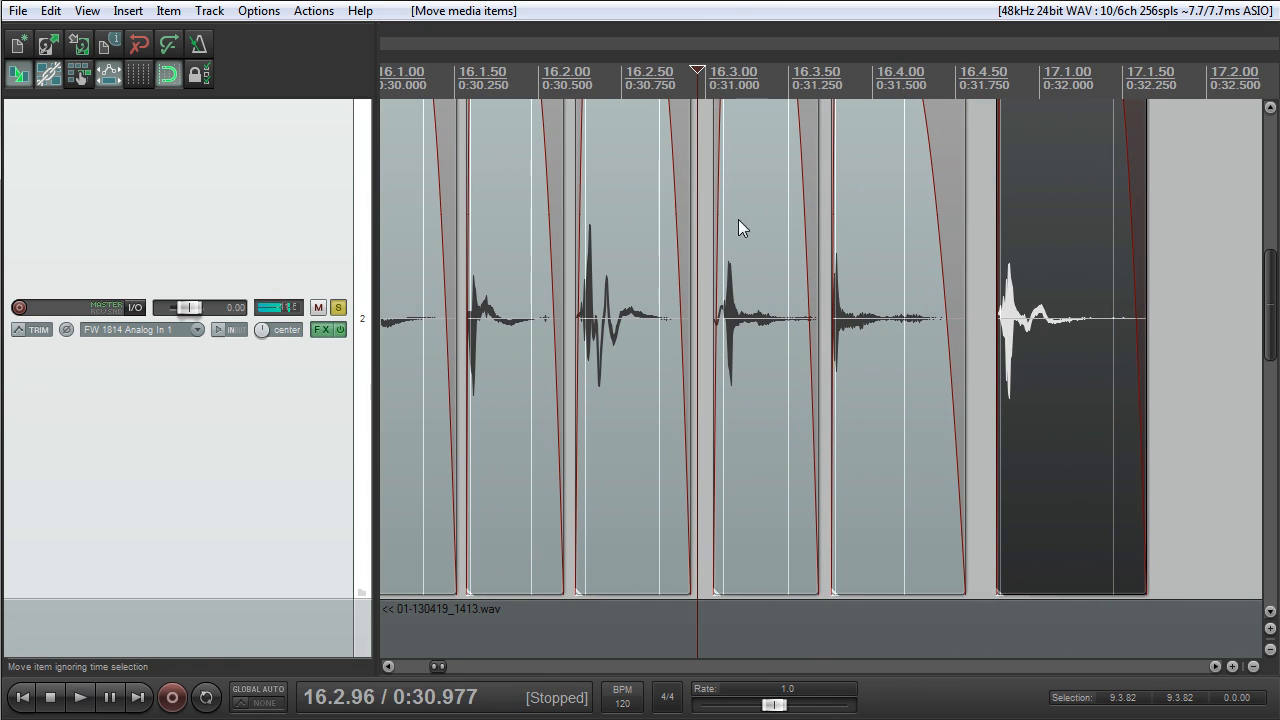
# Move the loud hit at about 0:30.6 to the end of the sequence, at about 0:32.4, and play the result
pyautogui.scroll(-4, 740, 230)
pyautogui.moveTo(986, 246); pyautogui.dragTo(1086, 371)
pyautogui.press('space')
pyautogui.press('space')
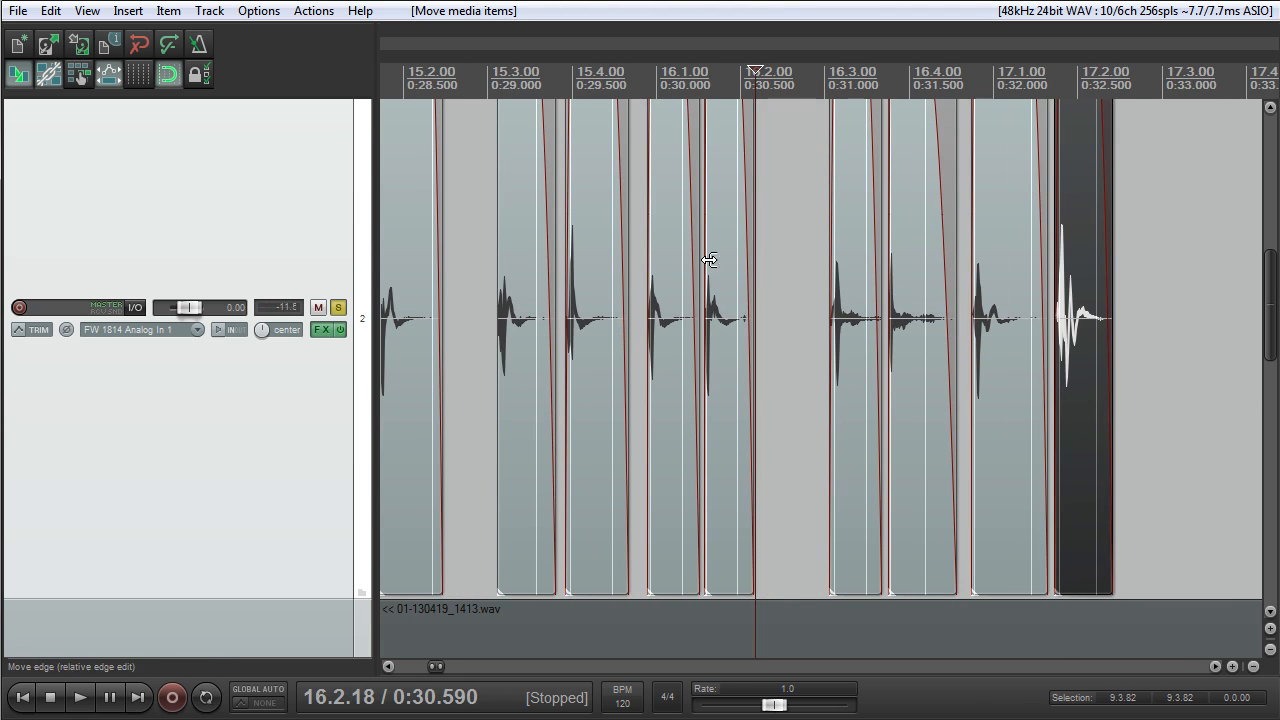
# Play the hits from about 0:24.8 several times to compare the beginning of the sequence
pyautogui.scroll(-4, 605, 212)
pyautogui.click(573, 72)
pyautogui.press('space')
pyautogui.scroll(4, 760, 249)
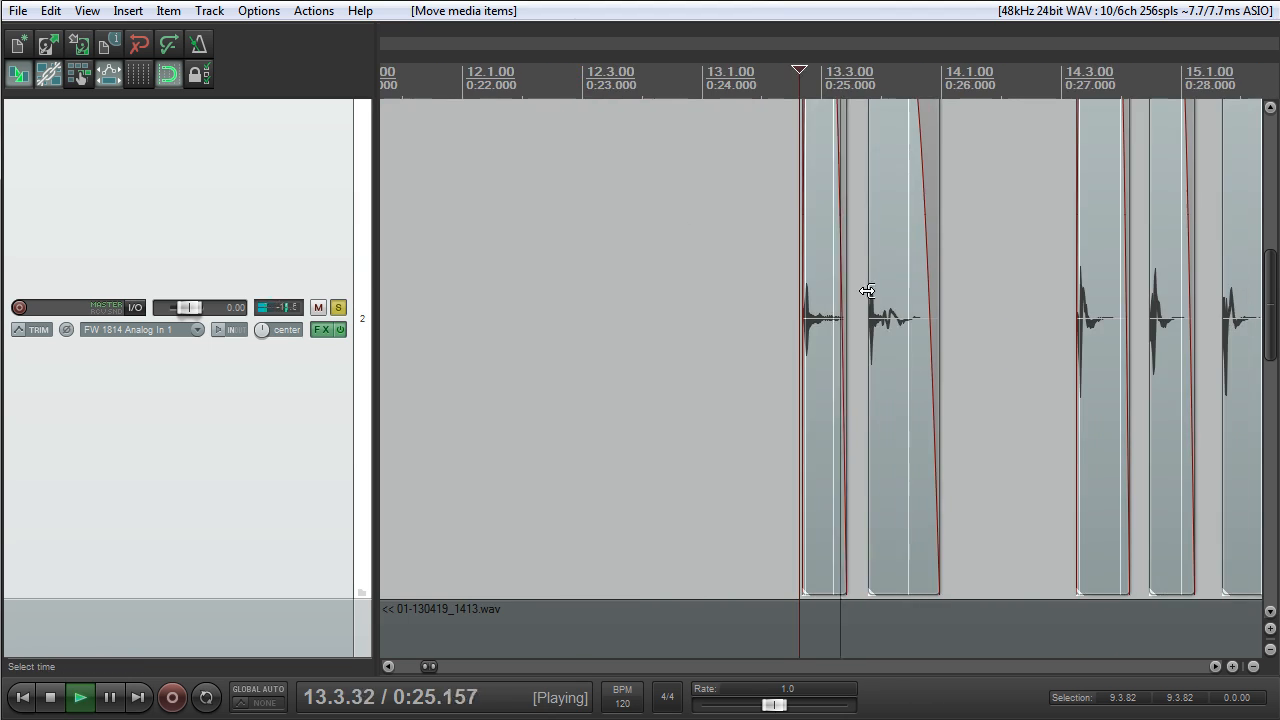
pyautogui.press('space')
pyautogui.click(997, 285)
pyautogui.click(970, 76)
pyautogui.press('space')
pyautogui.press('space')
pyautogui.press('space')
pyautogui.press('space')
# Move the hits at about 0:27.7 and 0:28.3 earlier, to about 0:26.0 and 0:26.5, and play them
pyautogui.moveTo(1066, 312); pyautogui.dragTo(867, 337)
pyautogui.moveTo(860, 341); pyautogui.dragTo(862, 341)
pyautogui.press('space')
pyautogui.press('space')
# Play the later hits from about 0:28.7 onward repeatedly to compare their order
pyautogui.click(1107, 294)
pyautogui.press('space')
pyautogui.press('space')
pyautogui.press('space')
pyautogui.scroll(-2, 1140, 321)
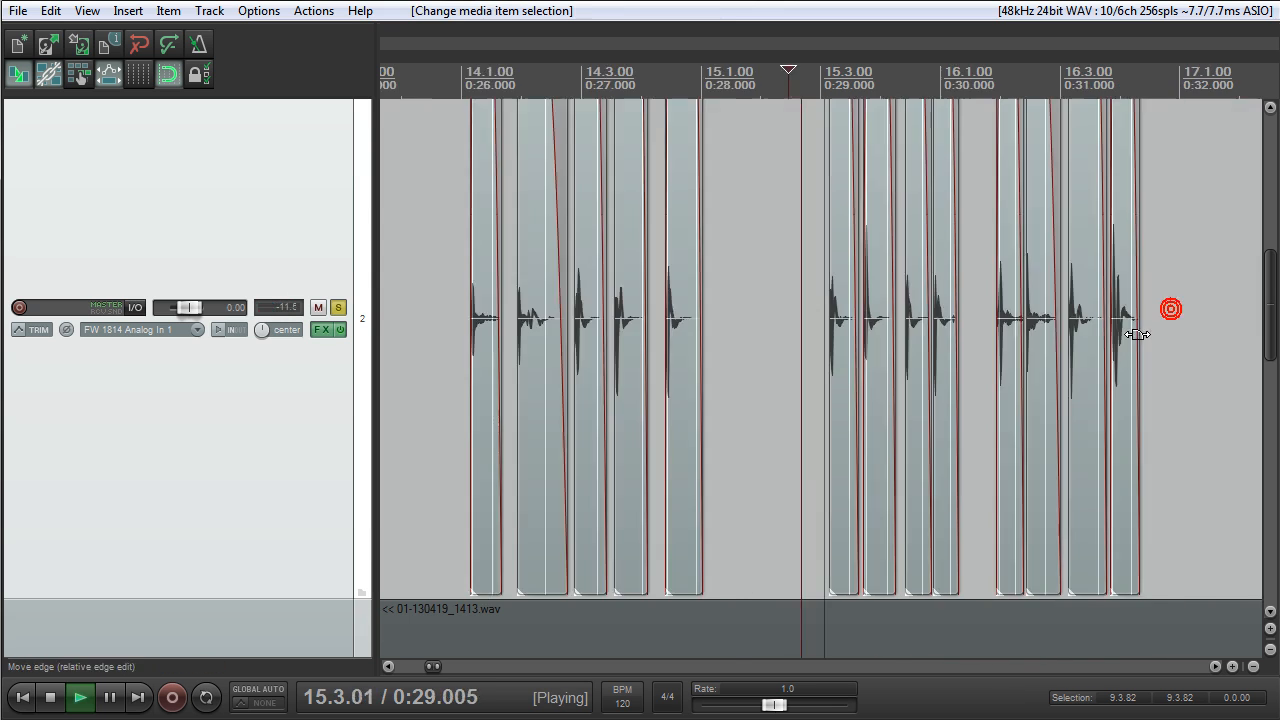
pyautogui.scroll(4, 1129, 320)
pyautogui.scroll(-1, 985, 335)
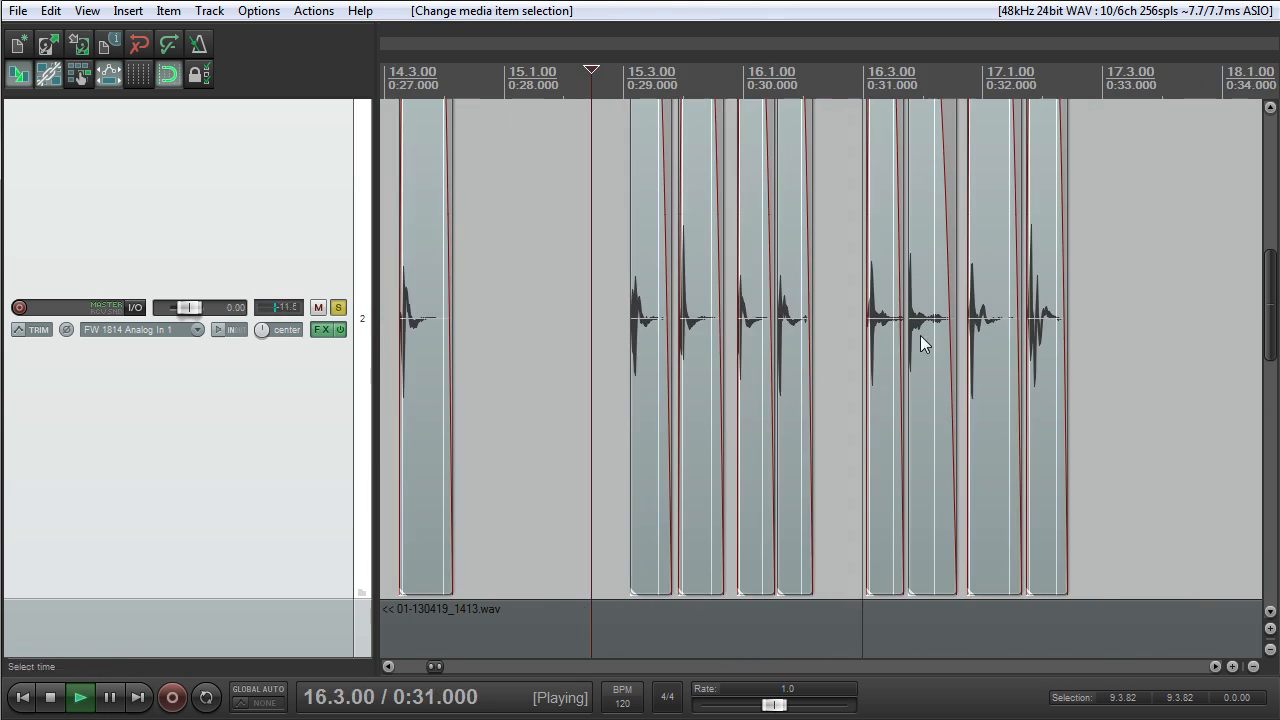
pyautogui.scroll(1, 837, 334)
pyautogui.press('space')
pyautogui.scroll(-3, 808, 311)
pyautogui.scroll(3, 808, 311)
pyautogui.press('space')
pyautogui.press('space')
pyautogui.click(538, 73)
pyautogui.press('space')
pyautogui.press('space')
pyautogui.press('space')
pyautogui.press('space')
# Audition the group of hits from about 0:29 and move the one at about 0:30.3 to the end, at about 0:32.9
pyautogui.click(843, 223)
pyautogui.press('space')
pyautogui.scroll(2, 882, 293)
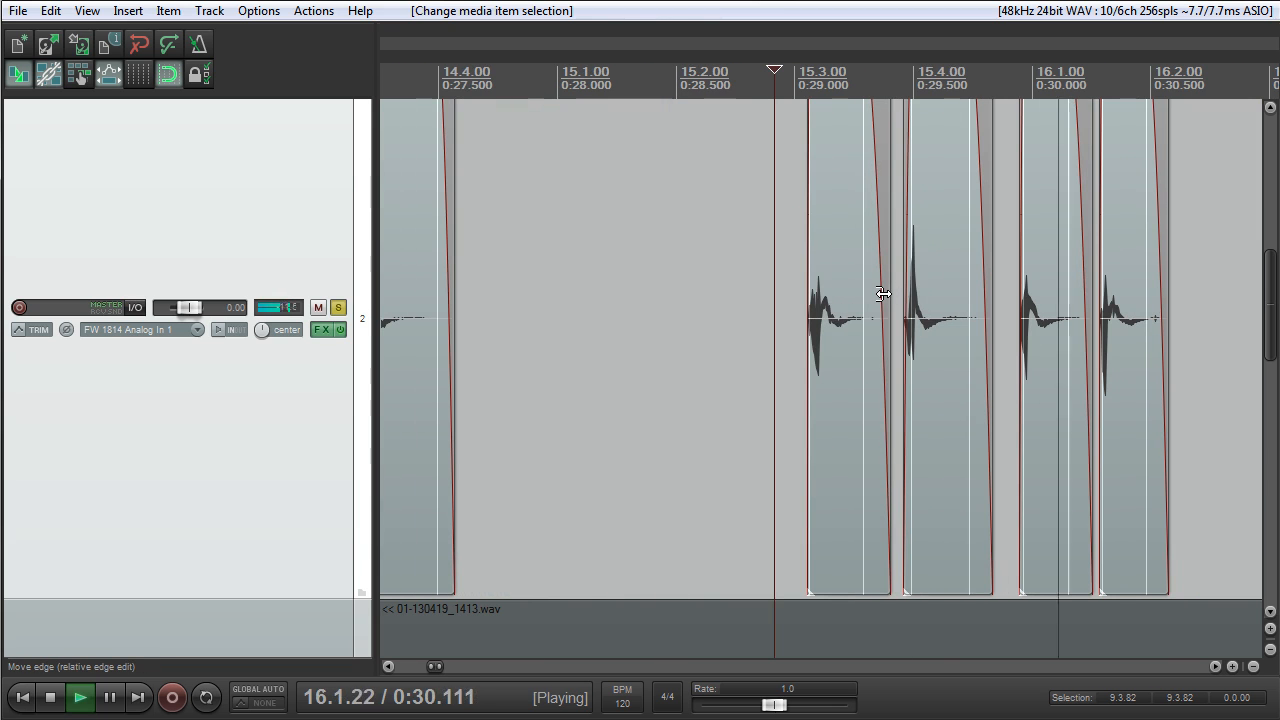
pyautogui.scroll(-2, 880, 290)
pyautogui.press('space')
pyautogui.moveTo(805, 318); pyautogui.dragTo(1117, 325)
# Play the closing hits from about 0:31 onward to check the new ending of the sequence
pyautogui.click(856, 277)
pyautogui.click(855, 277)
pyautogui.press('space')
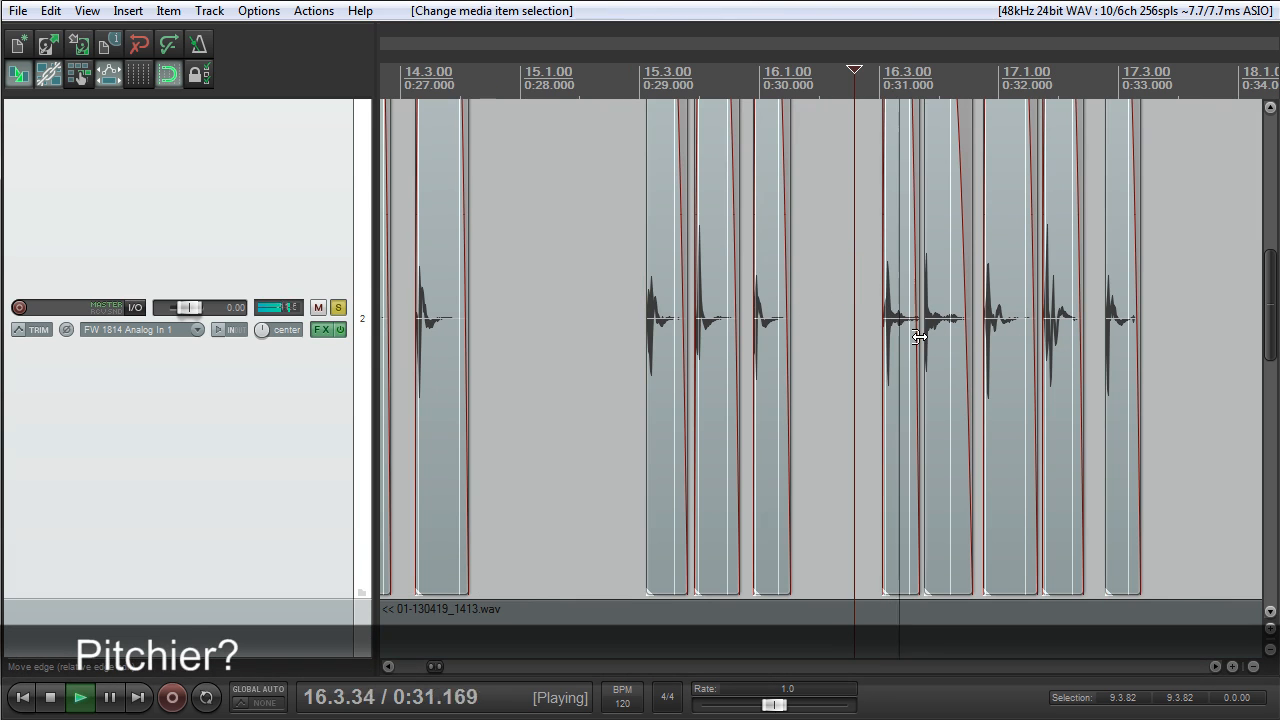
pyautogui.press('space')
pyautogui.click(1021, 77)
pyautogui.press('space')
pyautogui.scroll(3, 1066, 222)
pyautogui.press('space')
pyautogui.press('space')
pyautogui.press('space')
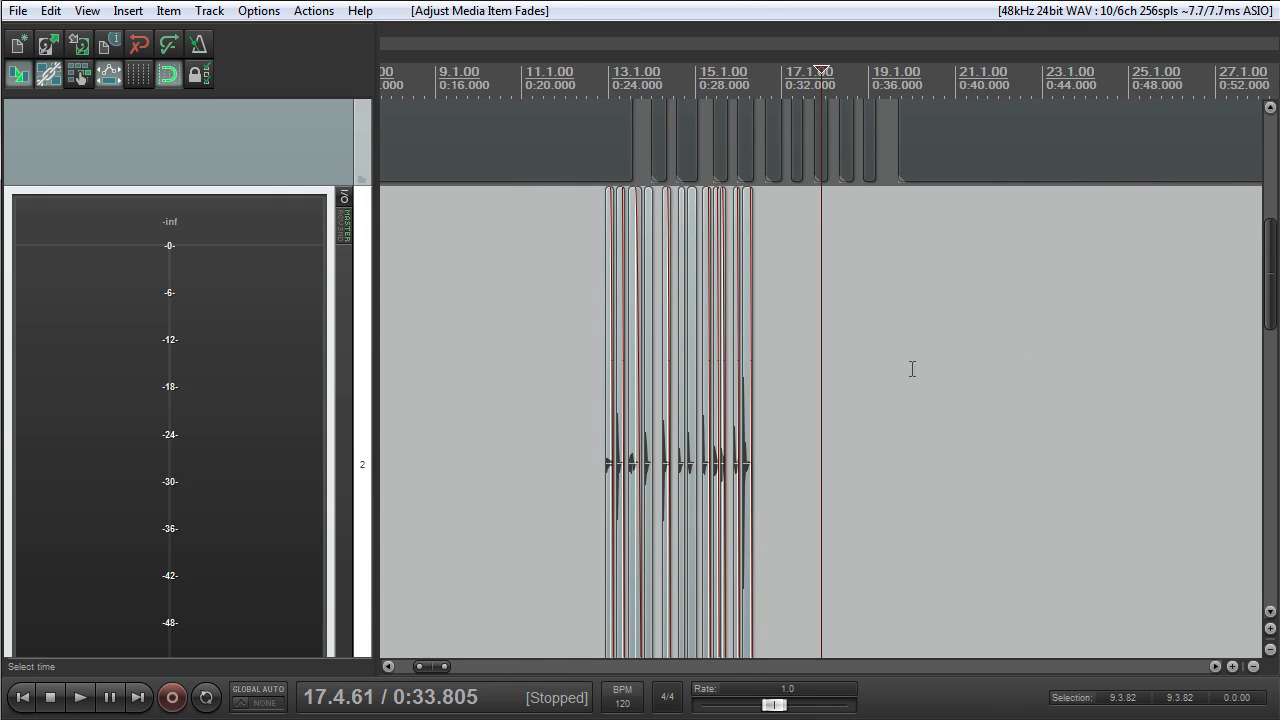
# Place the edit cursor at about 0:23.6 before the first hit and examine the ordered hits on the second track
pyautogui.scroll(3, 912, 369)
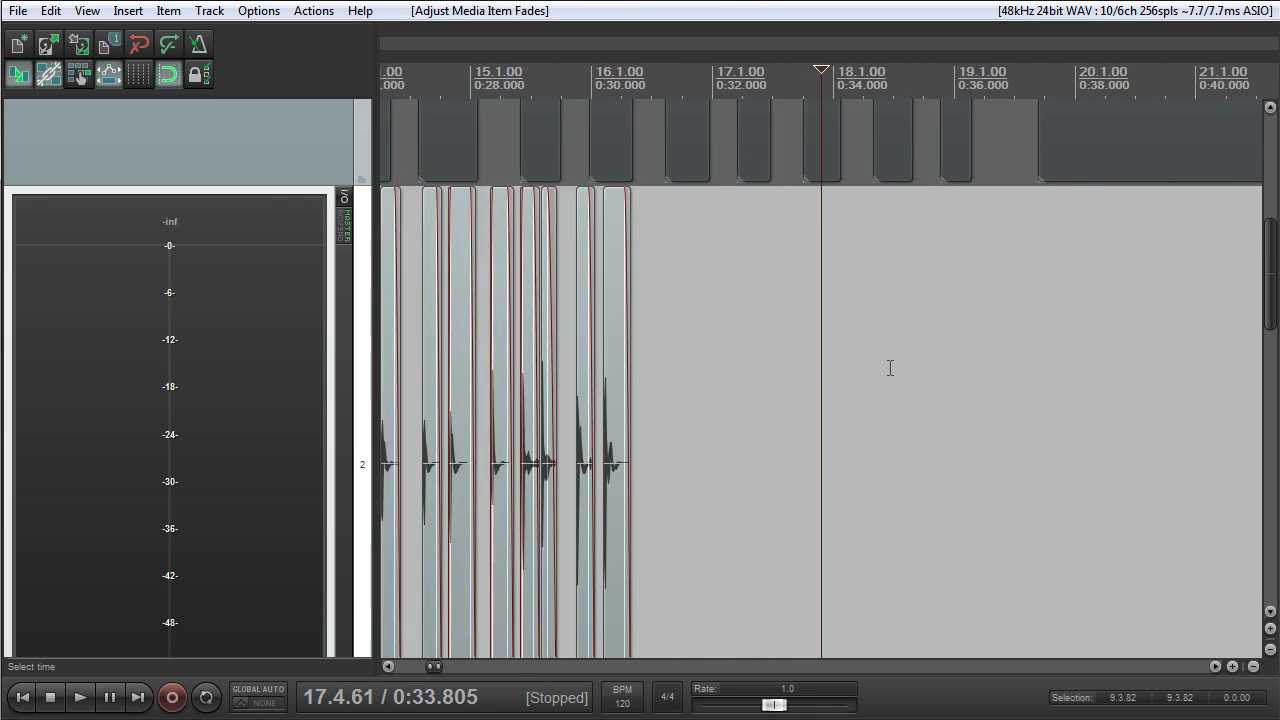
pyautogui.scroll(-2, 900, 360)
pyautogui.click(511, 74)
pyautogui.scroll(2, 503, 265)
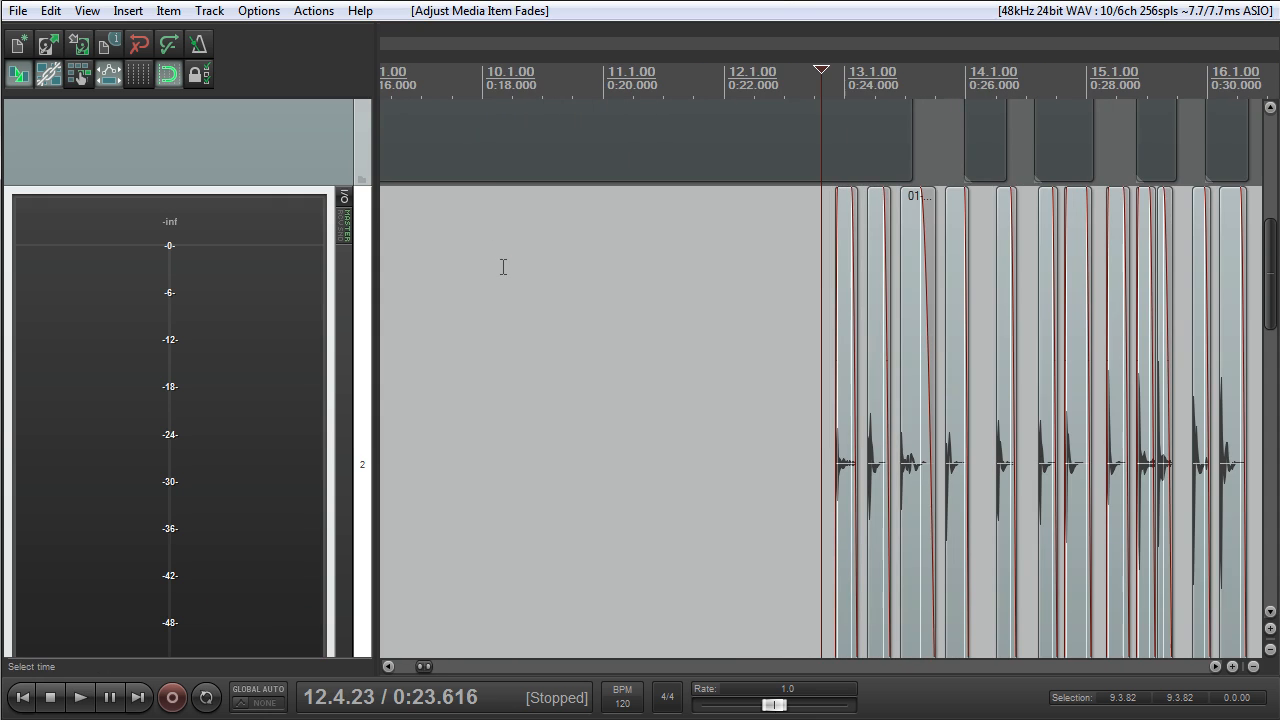
pyautogui.scroll(-2, 644, 305)
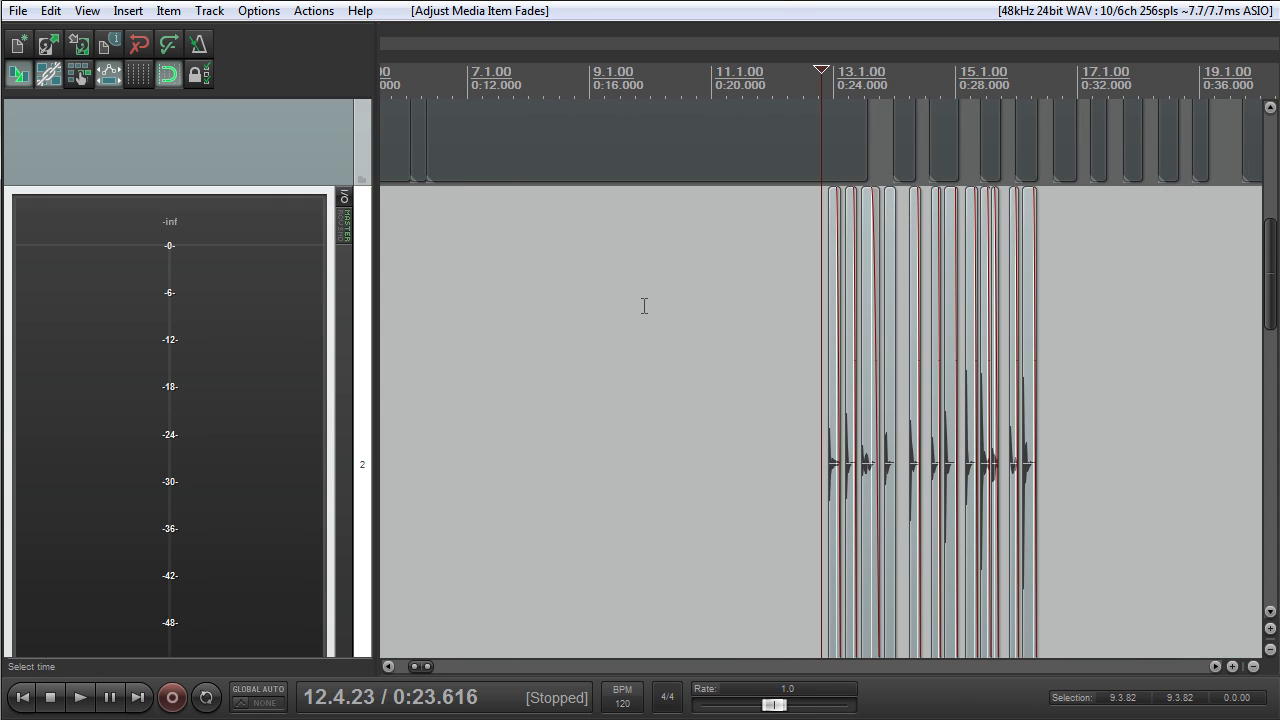
pyautogui.scroll(1, 1114, 365)
pyautogui.scroll(-1, 1112, 361)
pyautogui.scroll(1, 1111, 360)
pyautogui.scroll(5, 1093, 368)
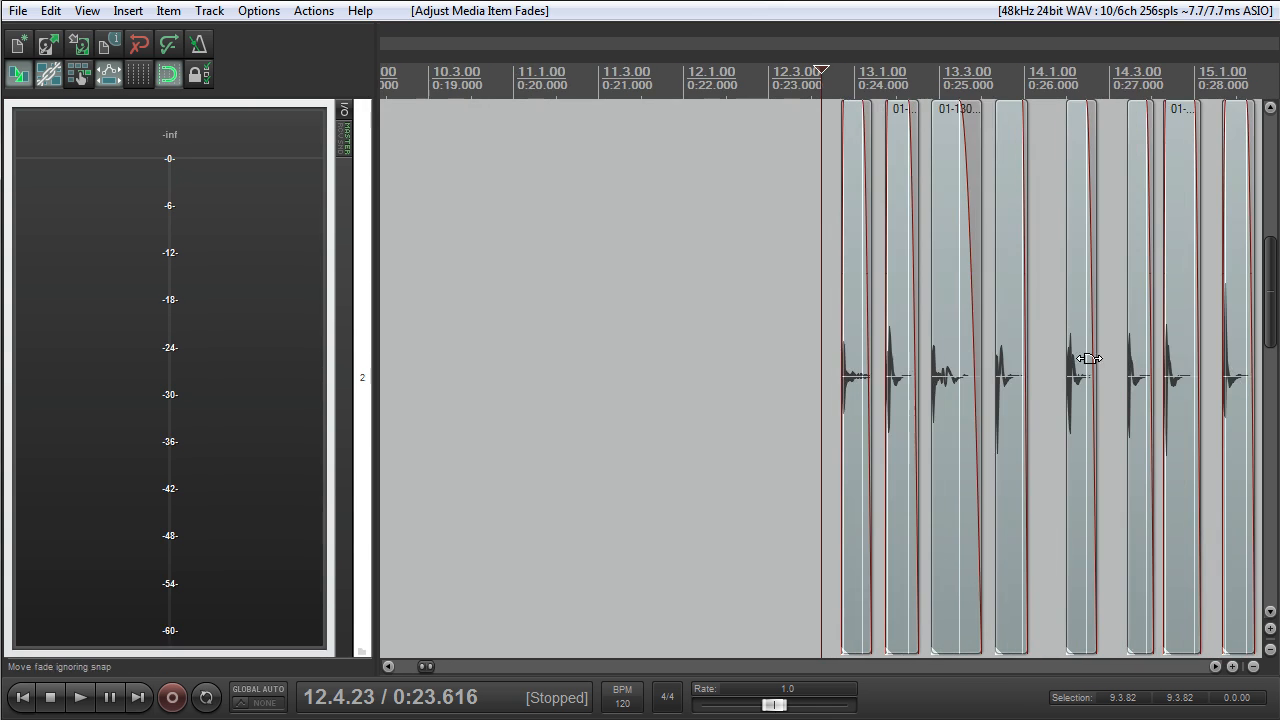
pyautogui.moveTo(433, 667); pyautogui.dragTo(437, 662)
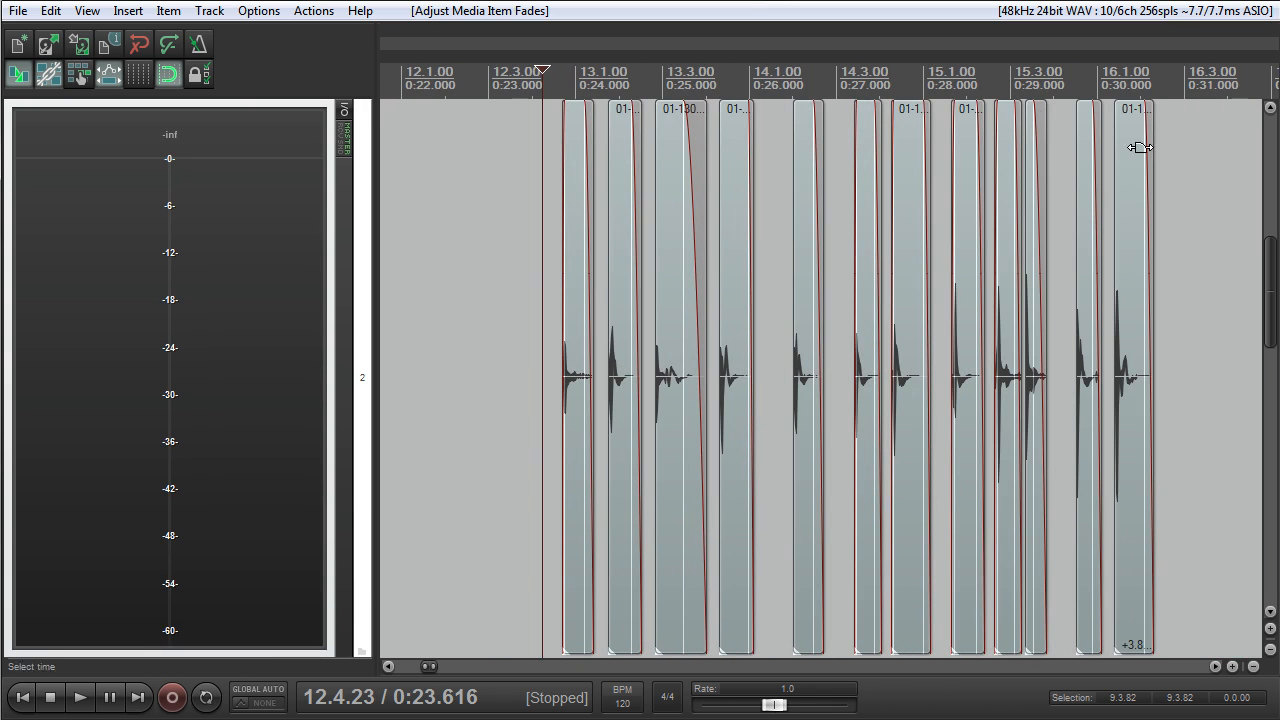
# Play the louder hits from about 0:28.2 and check their peaks on the track meter
pyautogui.click(945, 80)
pyautogui.scroll(3, 931, 191)
pyautogui.press('space')
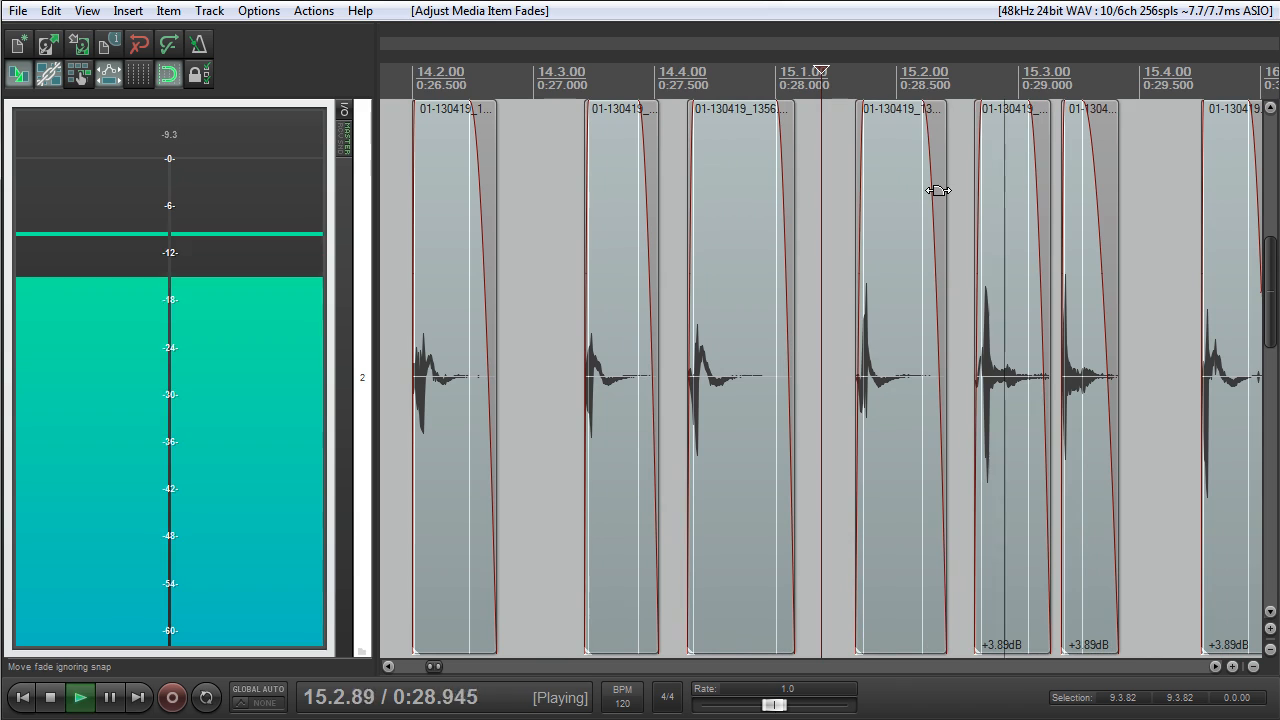
pyautogui.press('space')
pyautogui.scroll(-6, 929, 260)
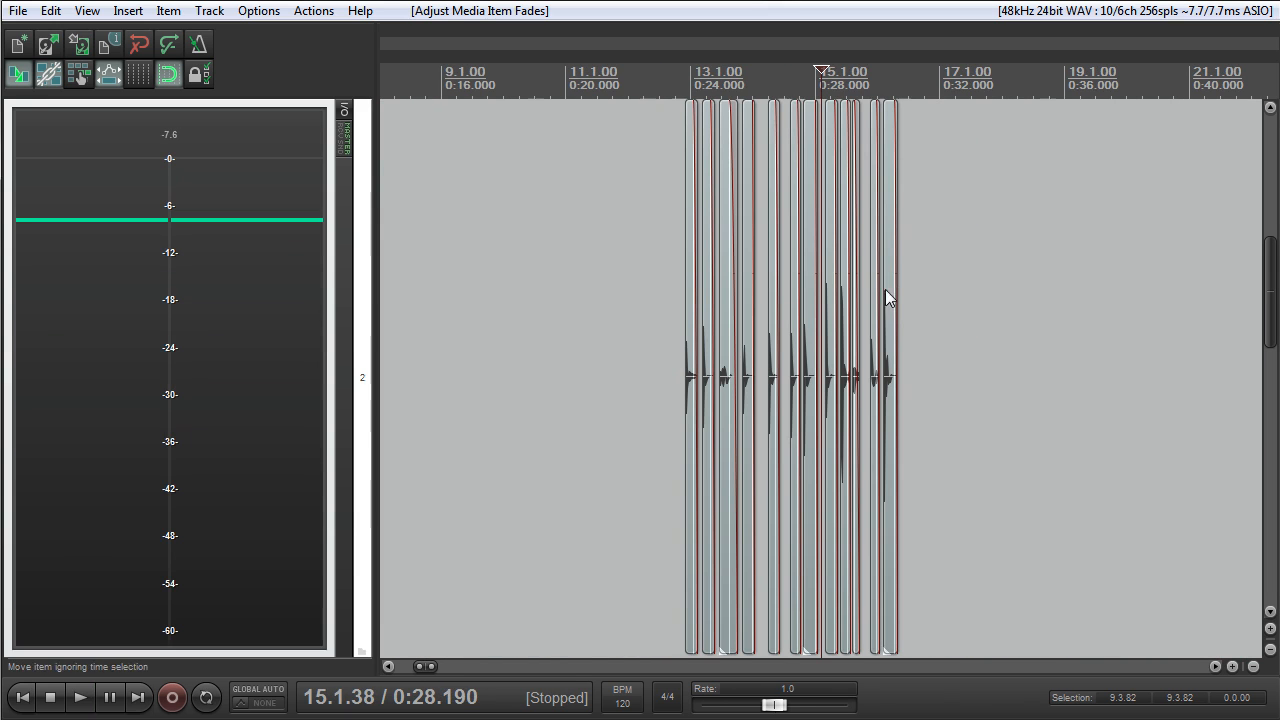
# Play the whole sequence from about 0:23.6 and compare each hit's peak level on the track meter
pyautogui.click(678, 80)
pyautogui.scroll(2, 788, 165)
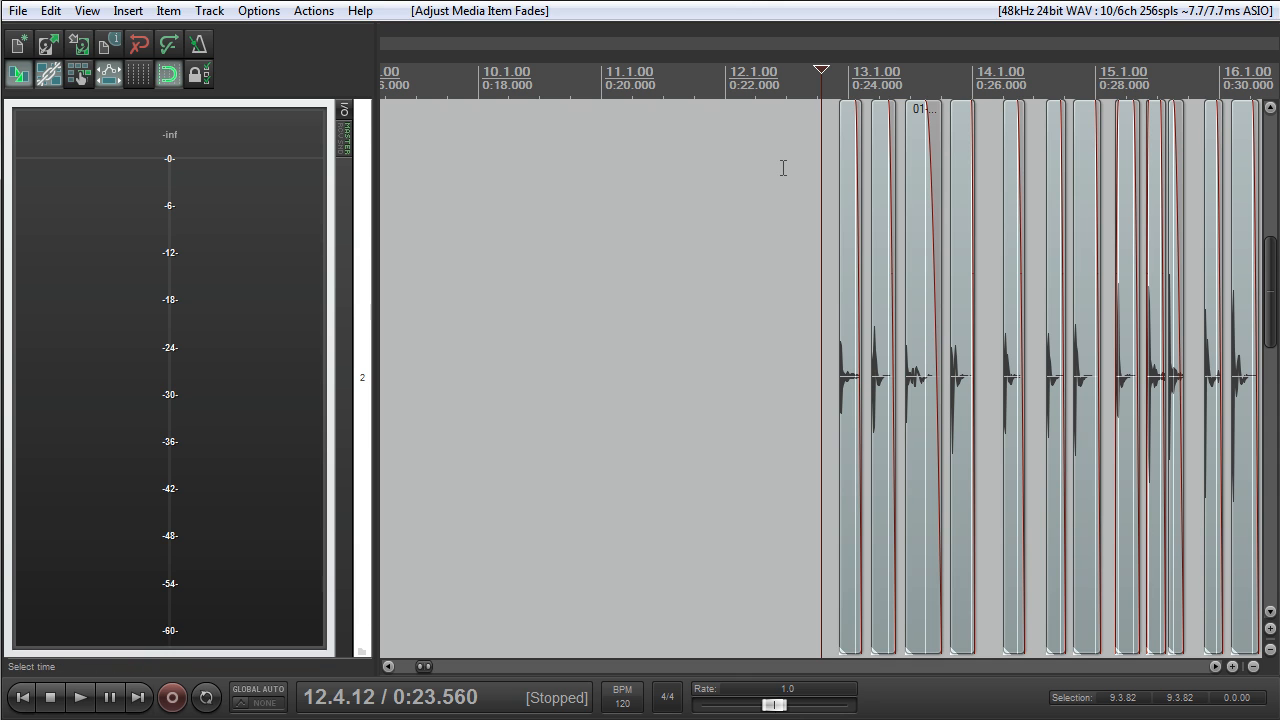
pyautogui.scroll(2, 757, 163)
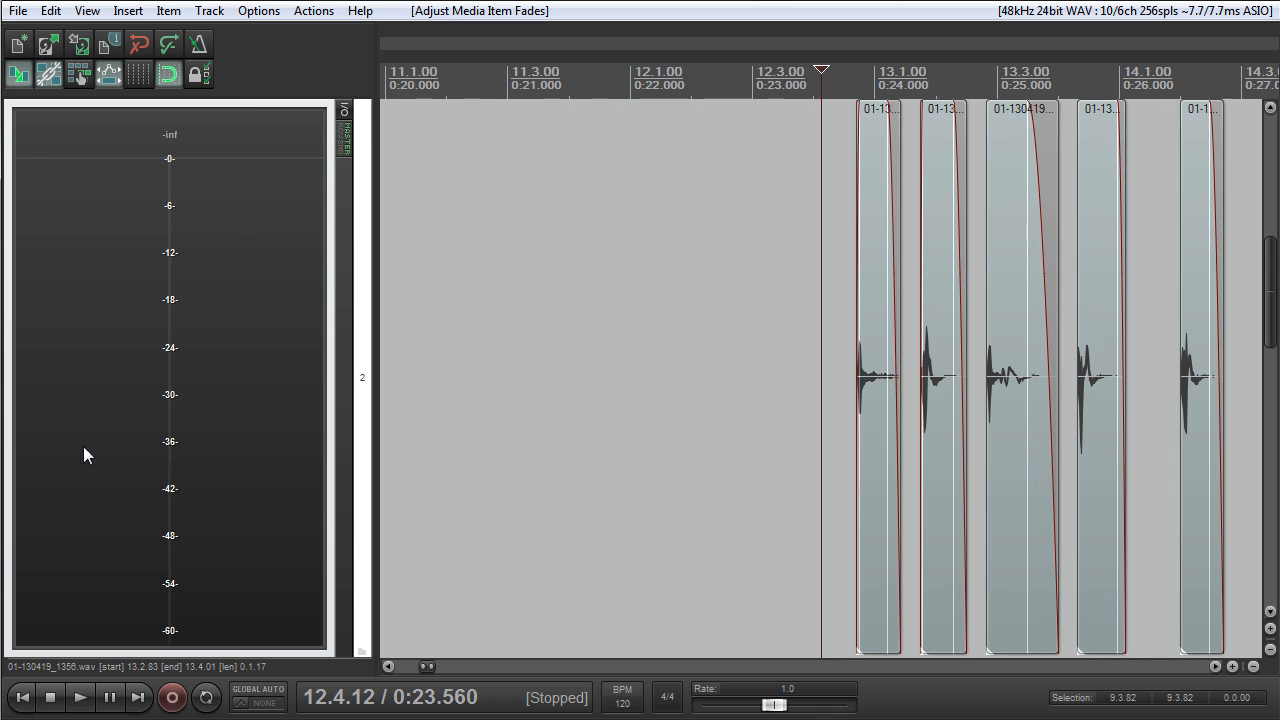
pyautogui.press('space')
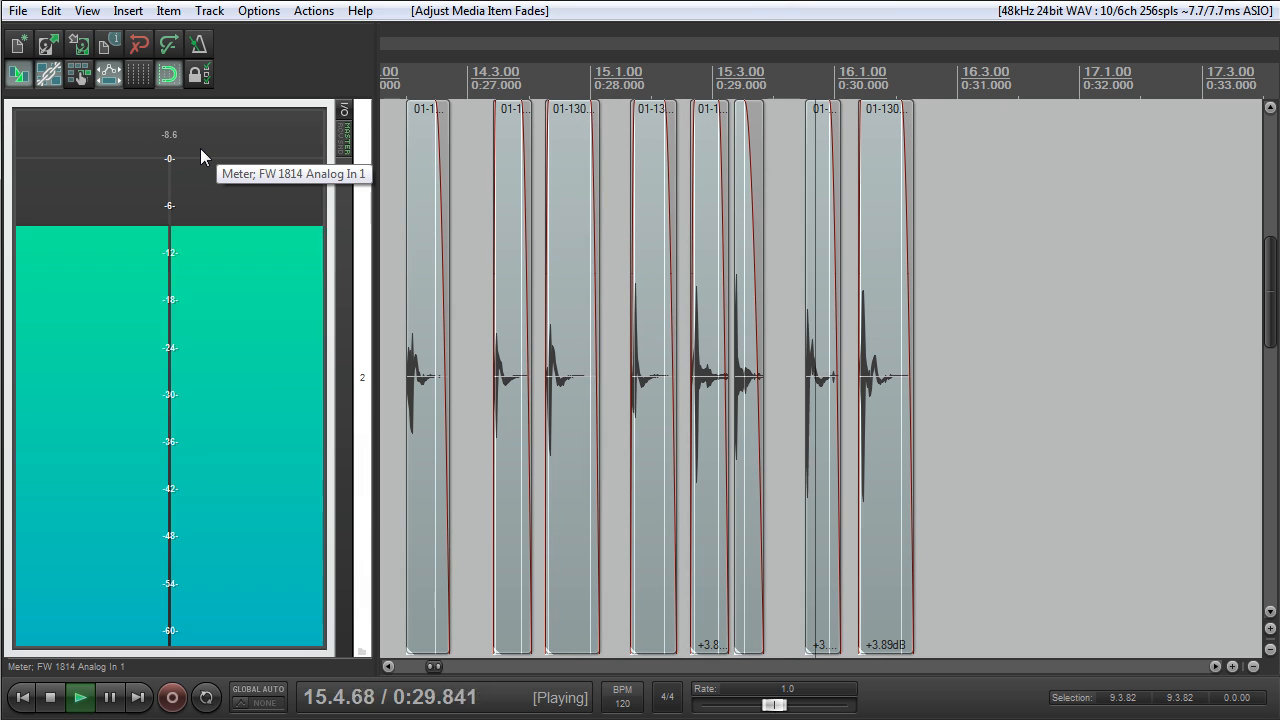
pyautogui.press('space')
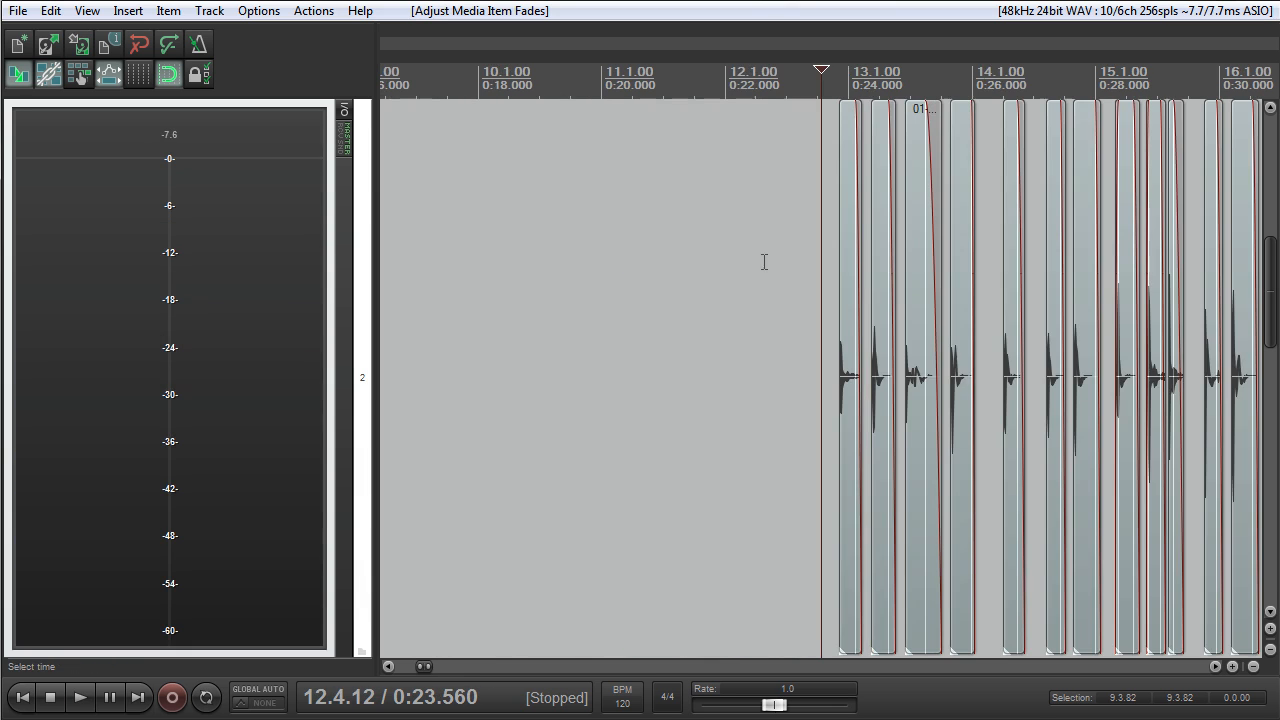
# Set a time selection around the first hit of the sequence, from 12.4.69 to 13.1.44
pyautogui.click(851, 79)
pyautogui.scroll(6, 829, 140)
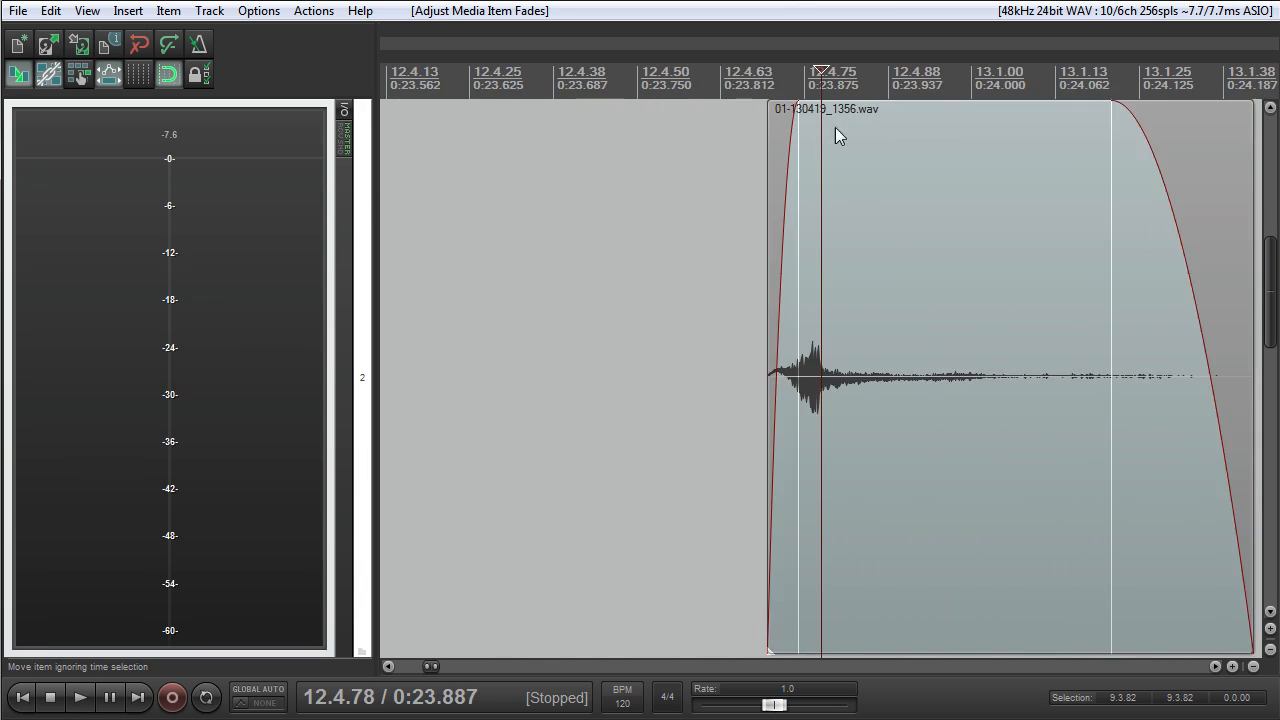
pyautogui.scroll(-4, 843, 154)
pyautogui.scroll(-4, 758, 243)
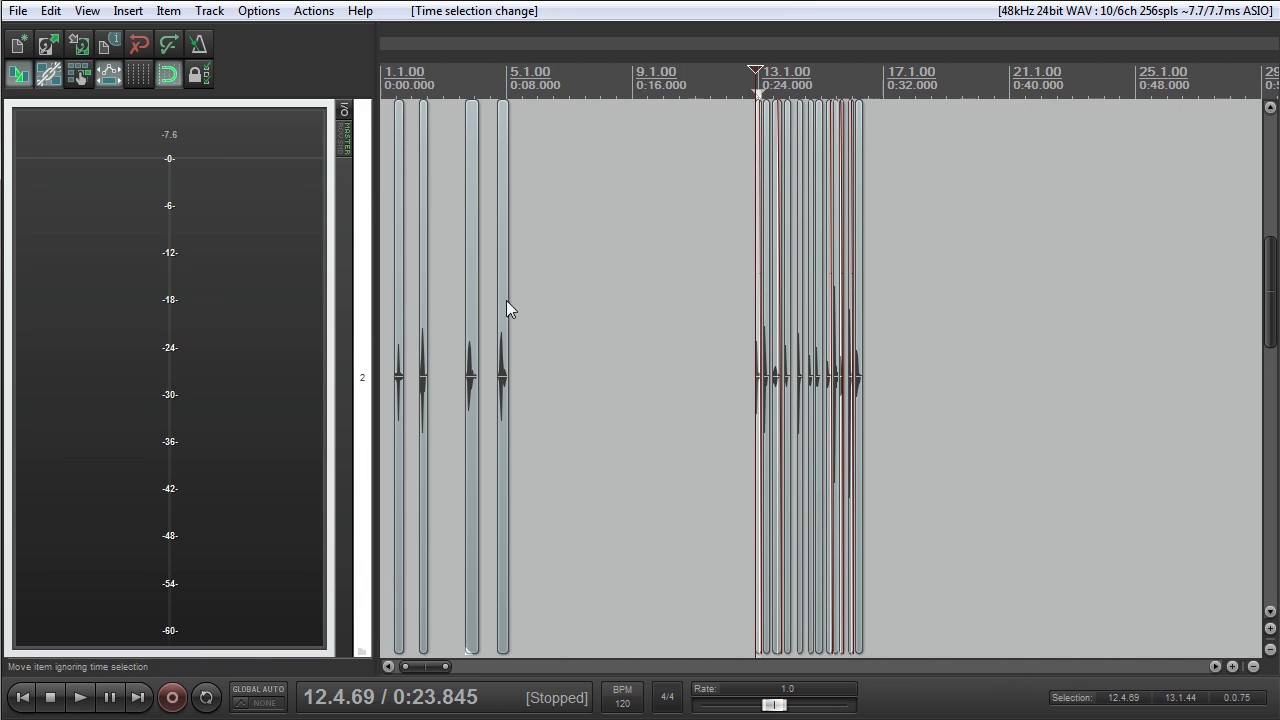
# Set the second track's layout back to Default
pyautogui.rightClick(108, 270)
pyautogui.rightClick(352, 243)
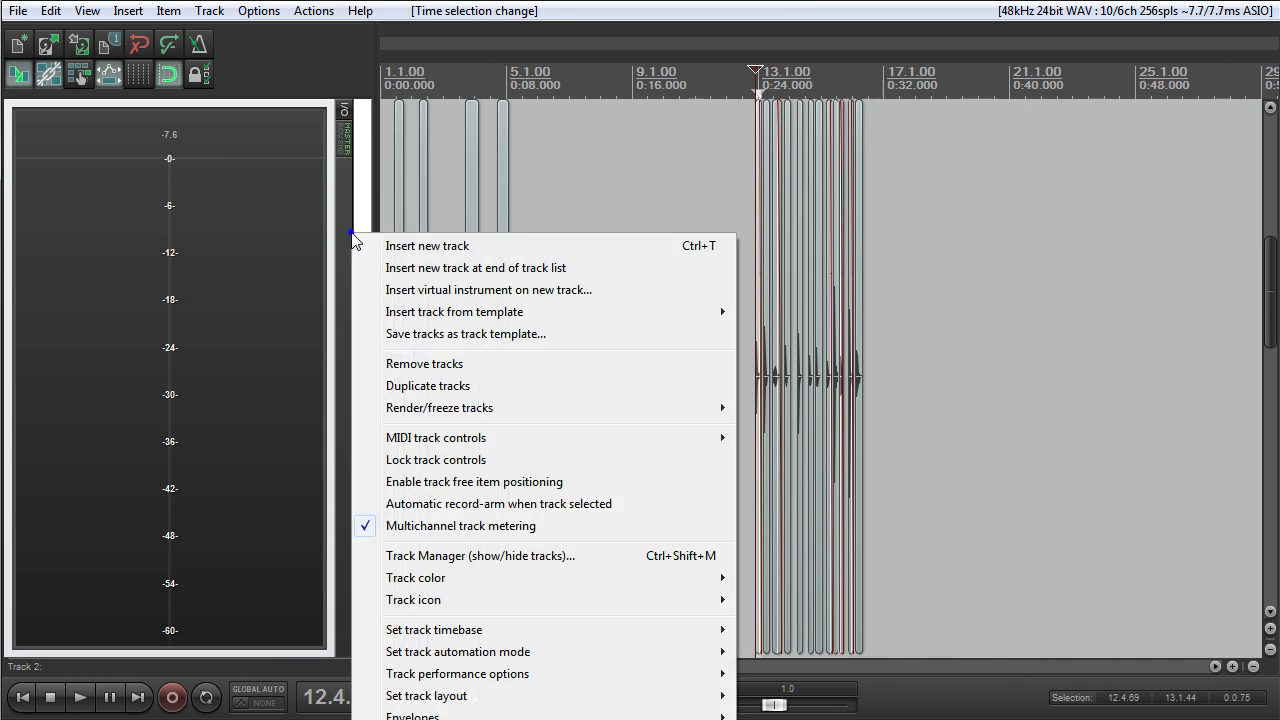
pyautogui.click(492, 695)
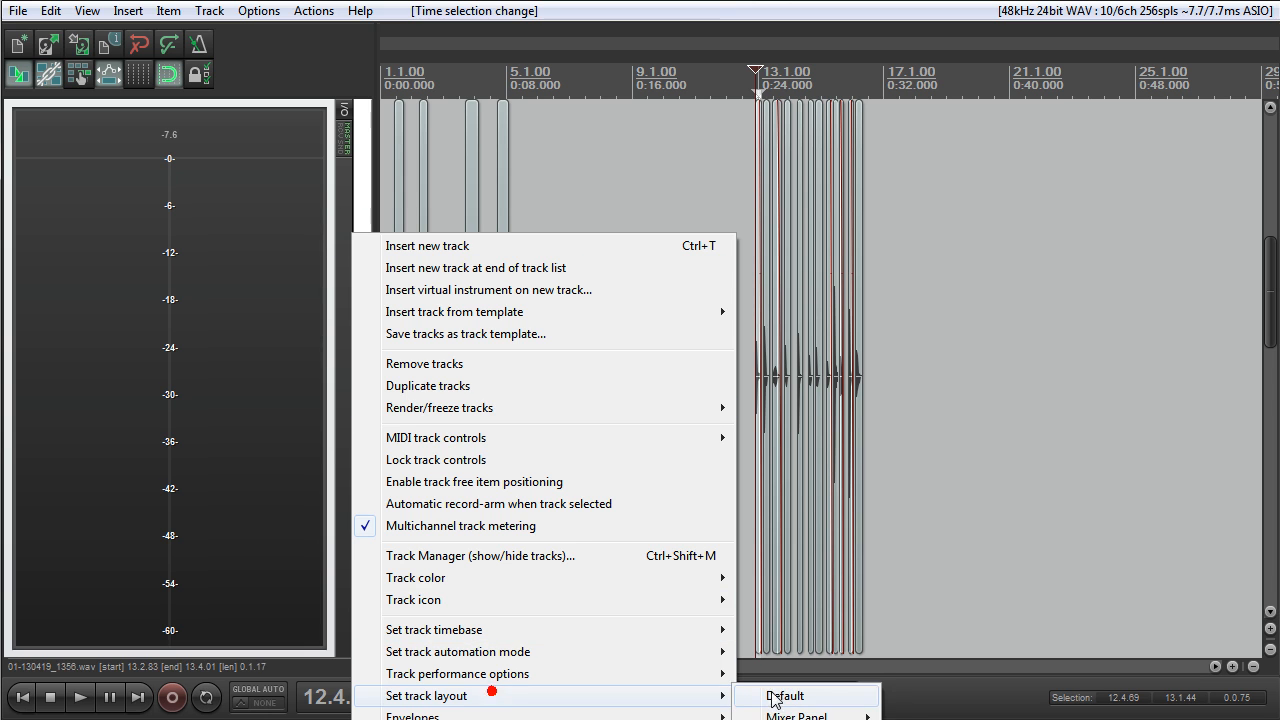
pyautogui.click(798, 693)
# Insert a new track below the second one and copy the ordered hits to it, starting at the project start
pyautogui.scroll(-2, 226, 474)
pyautogui.hotkey('ctrl', 't')
pyautogui.moveTo(489, 362); pyautogui.dragTo(322, 520)
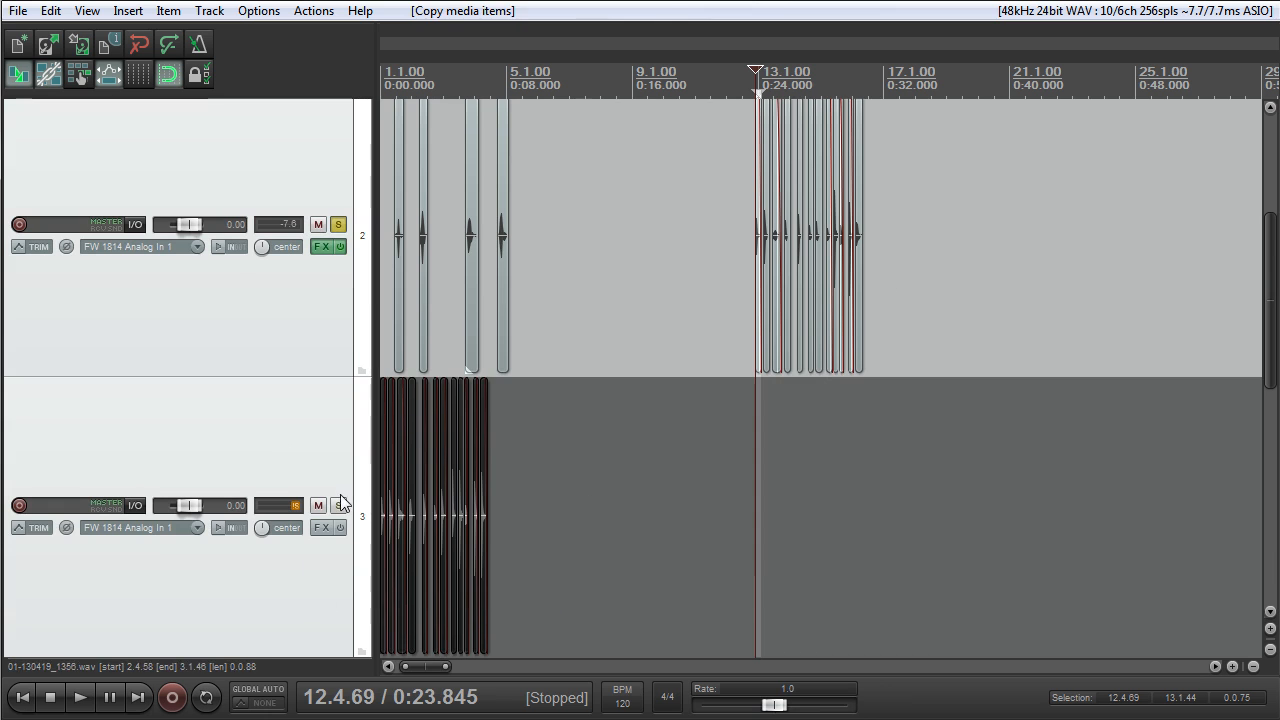
# Set a time selection from 1.1.00 to 1.1.74 around the first copied hit and solo the third track
pyautogui.press('Home')
pyautogui.scroll(10, 528, 458)
pyautogui.click(779, 452)
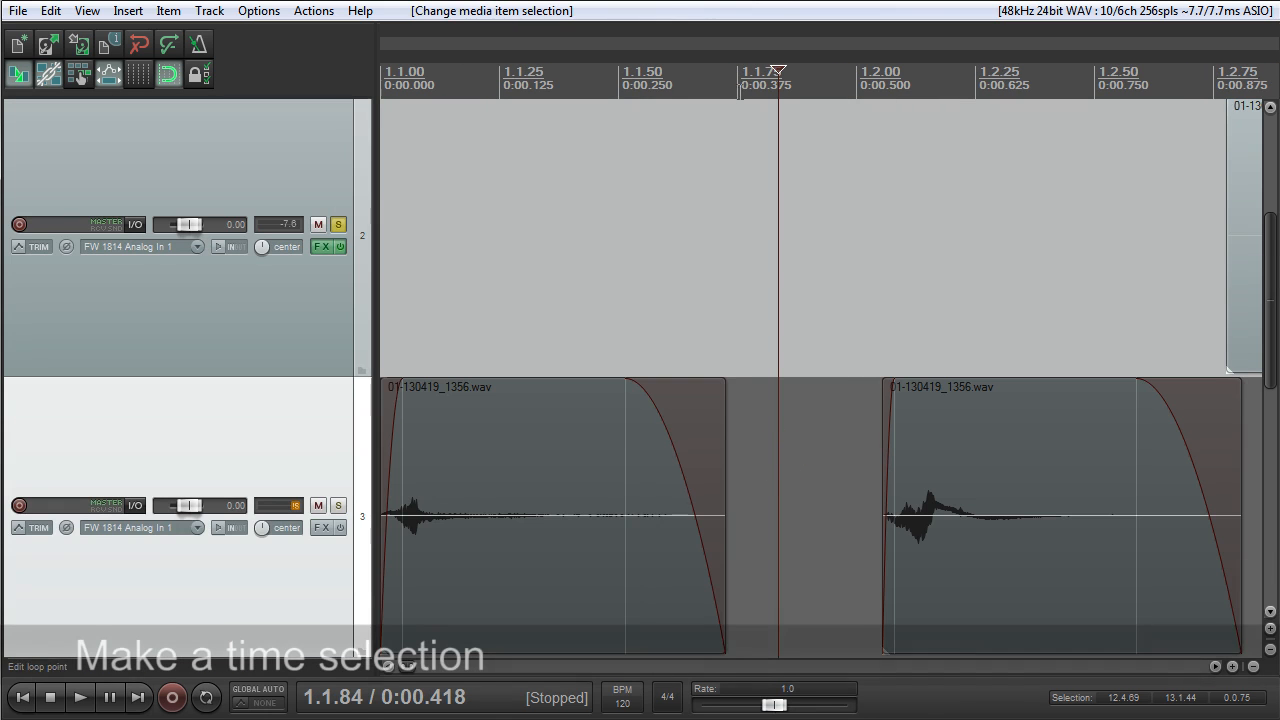
pyautogui.moveTo(740, 95); pyautogui.dragTo(382, 250)
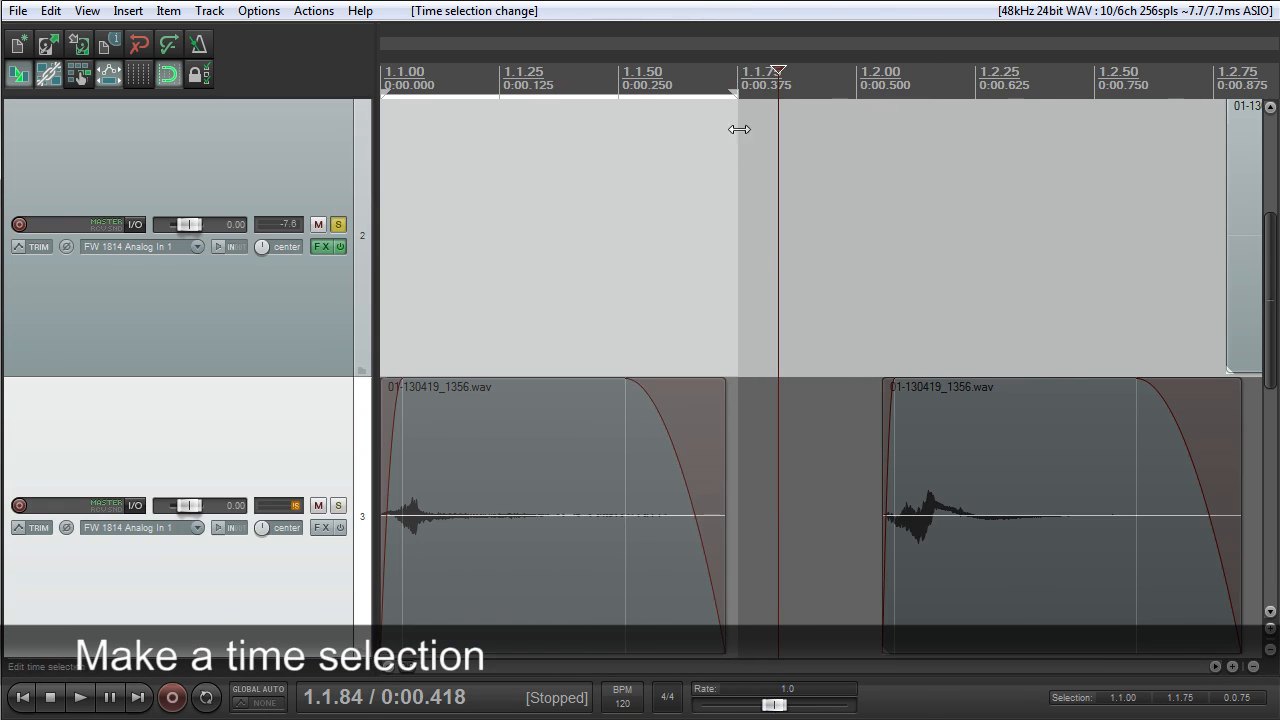
pyautogui.moveTo(738, 95); pyautogui.dragTo(731, 95)
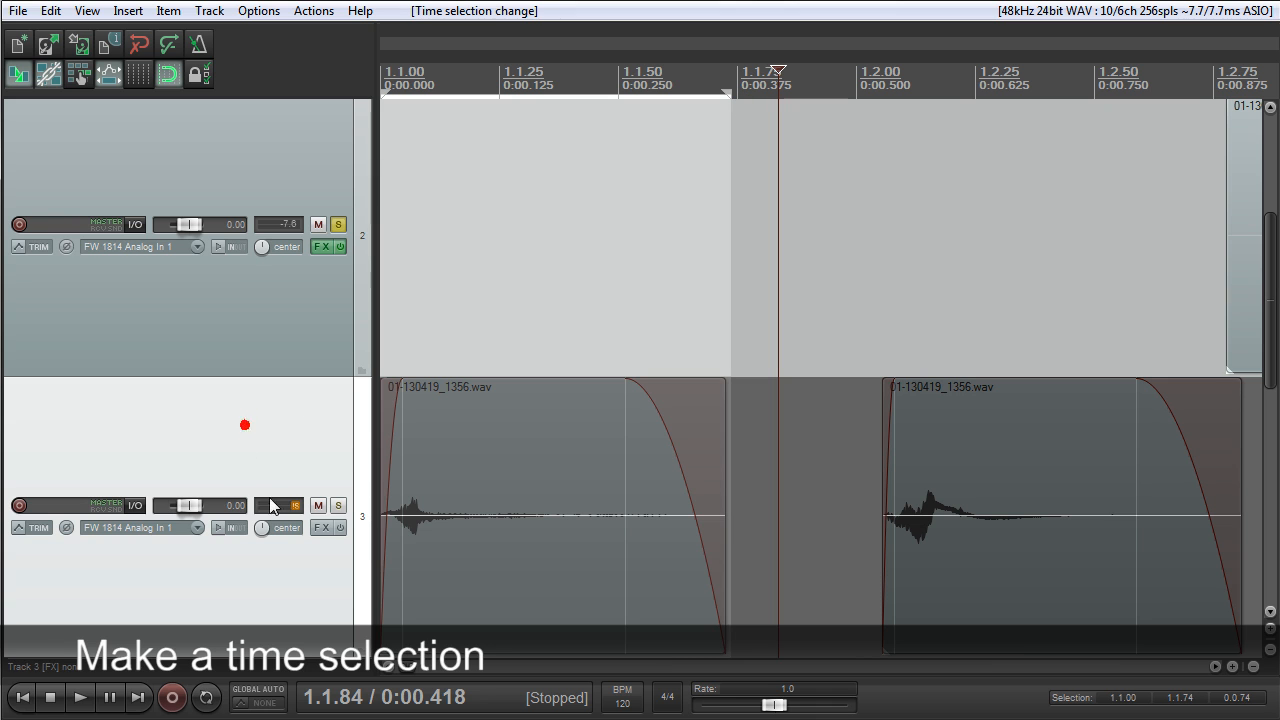
pyautogui.click(338, 505)
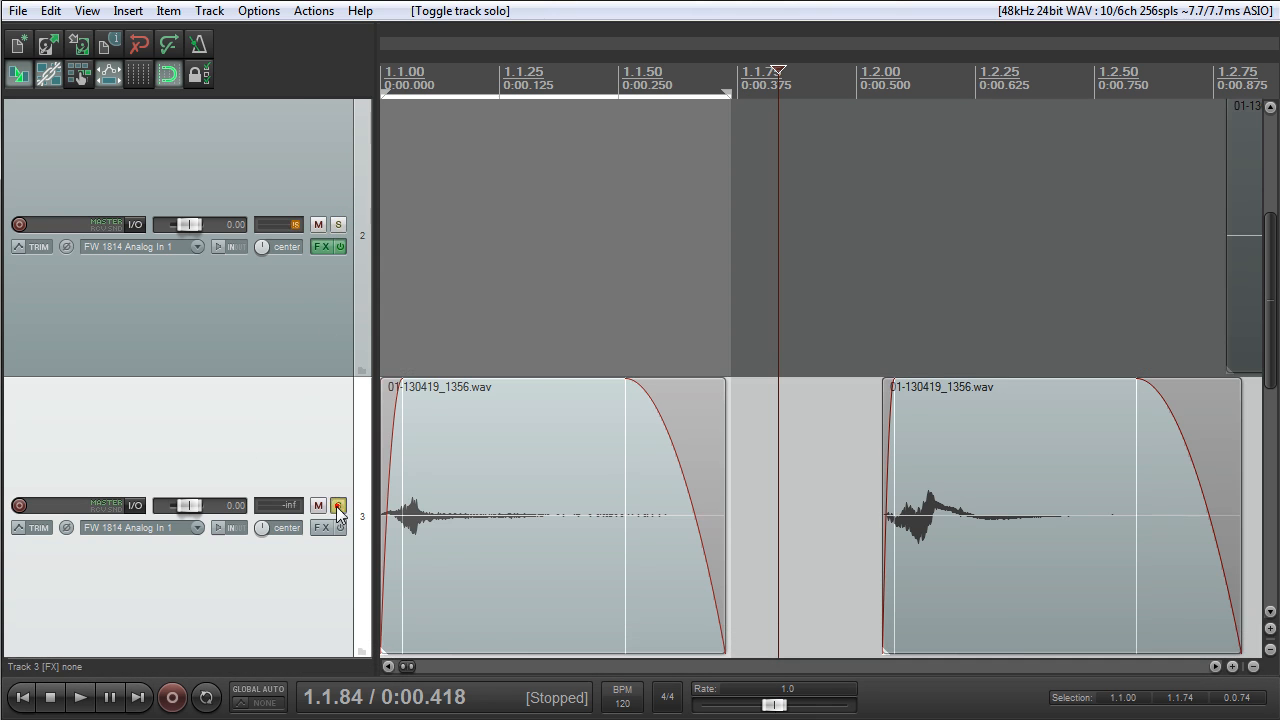
# Add ReaEQ to the third track, change band 1 to a high-pass filter and raise its cutoff frequency
pyautogui.scroll(-3, 265, 428)
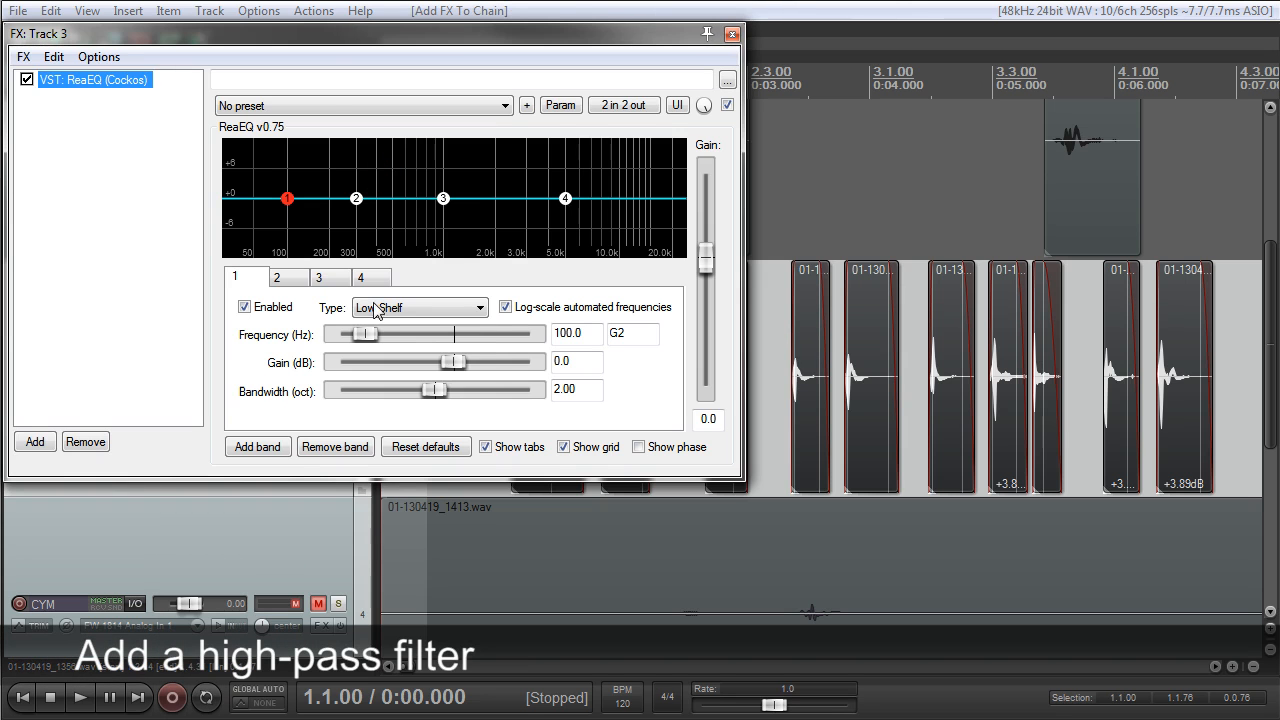
pyautogui.click(360, 307)
pyautogui.click(405, 380)
pyautogui.moveTo(283, 243); pyautogui.dragTo(309, 238)
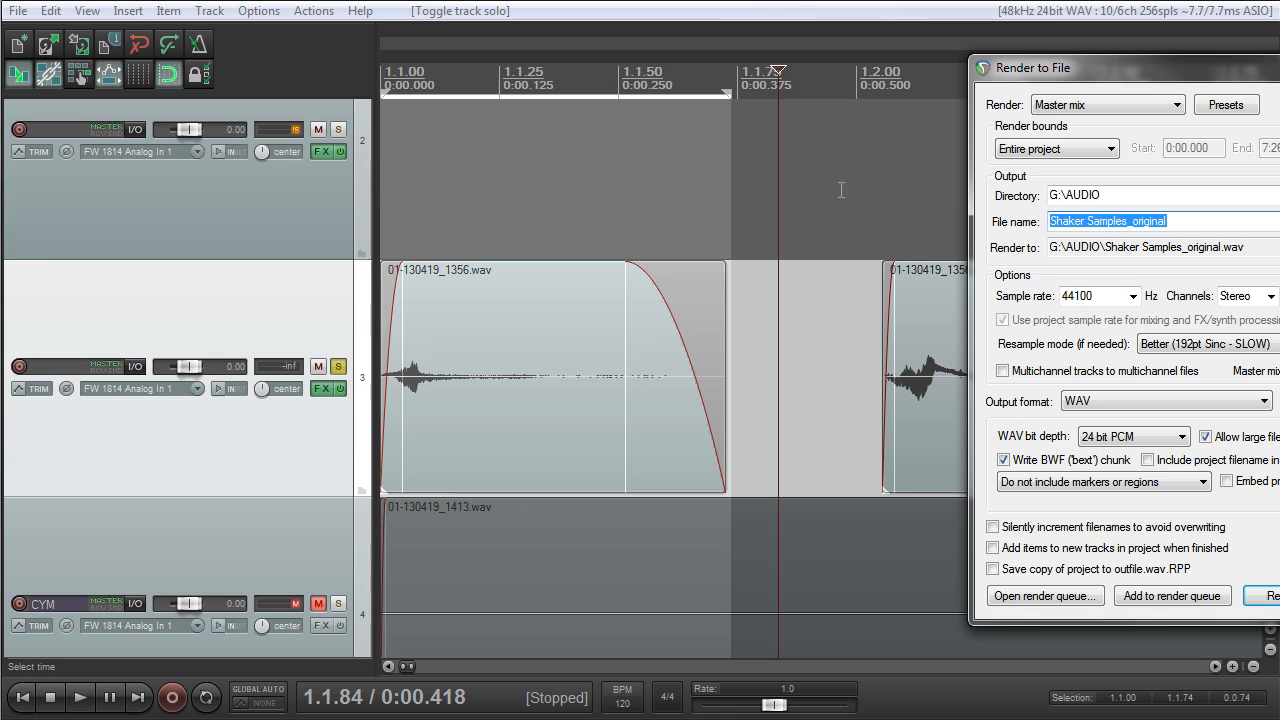
# Set the render output to the Shaker Samples folder with the file name Shaker_fw_1
pyautogui.moveTo(1143, 68); pyautogui.dragTo(545, 78)
pyautogui.click(800, 204)
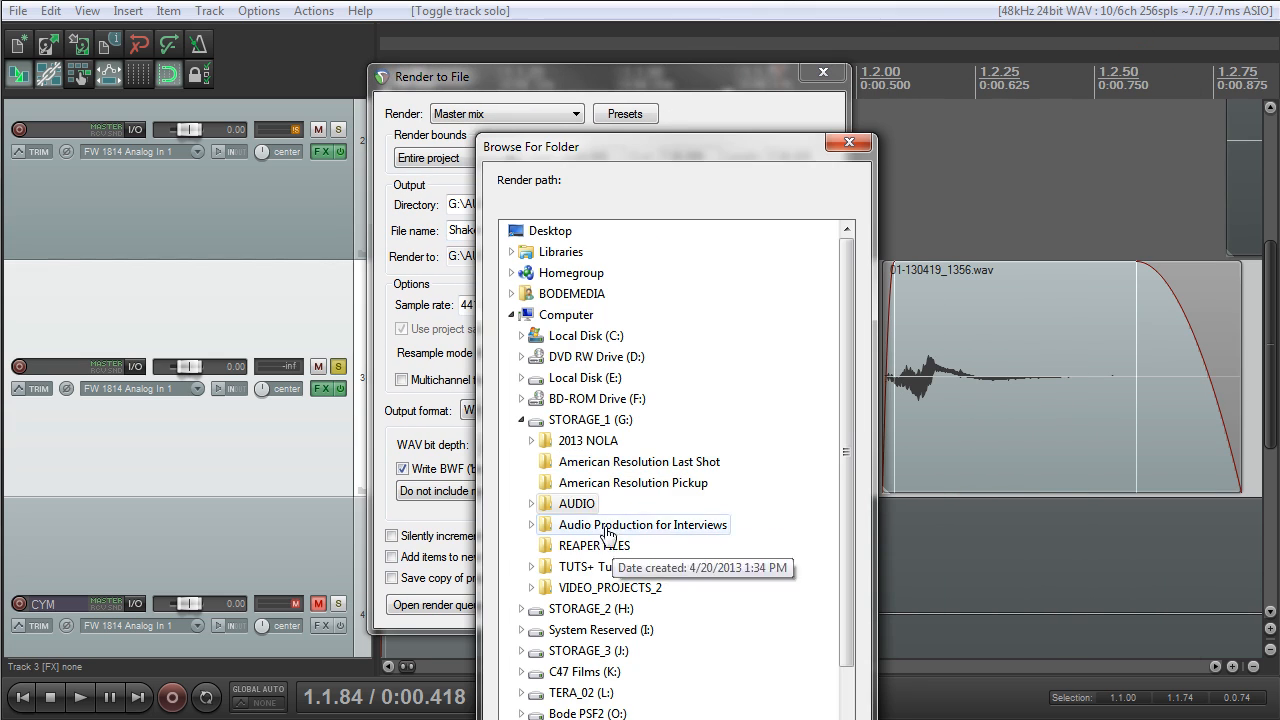
pyautogui.doubleClick(610, 229)
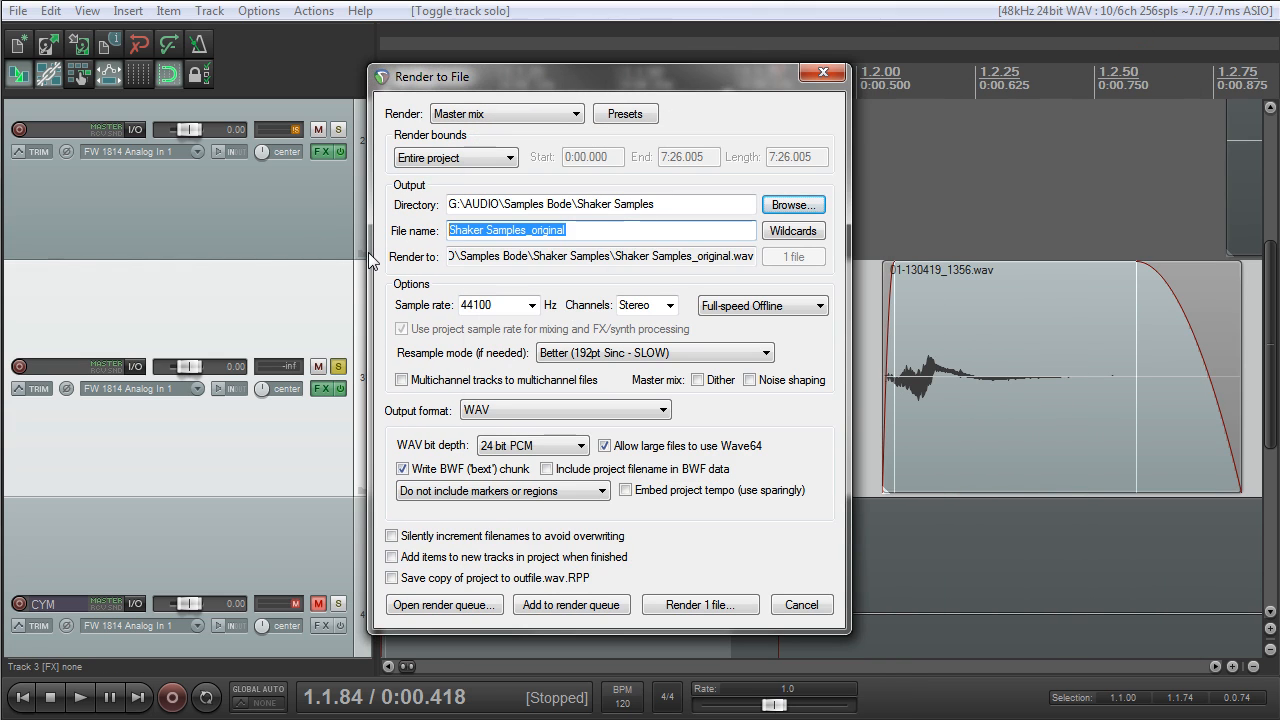
pyautogui.write('Shaker_fw_1')
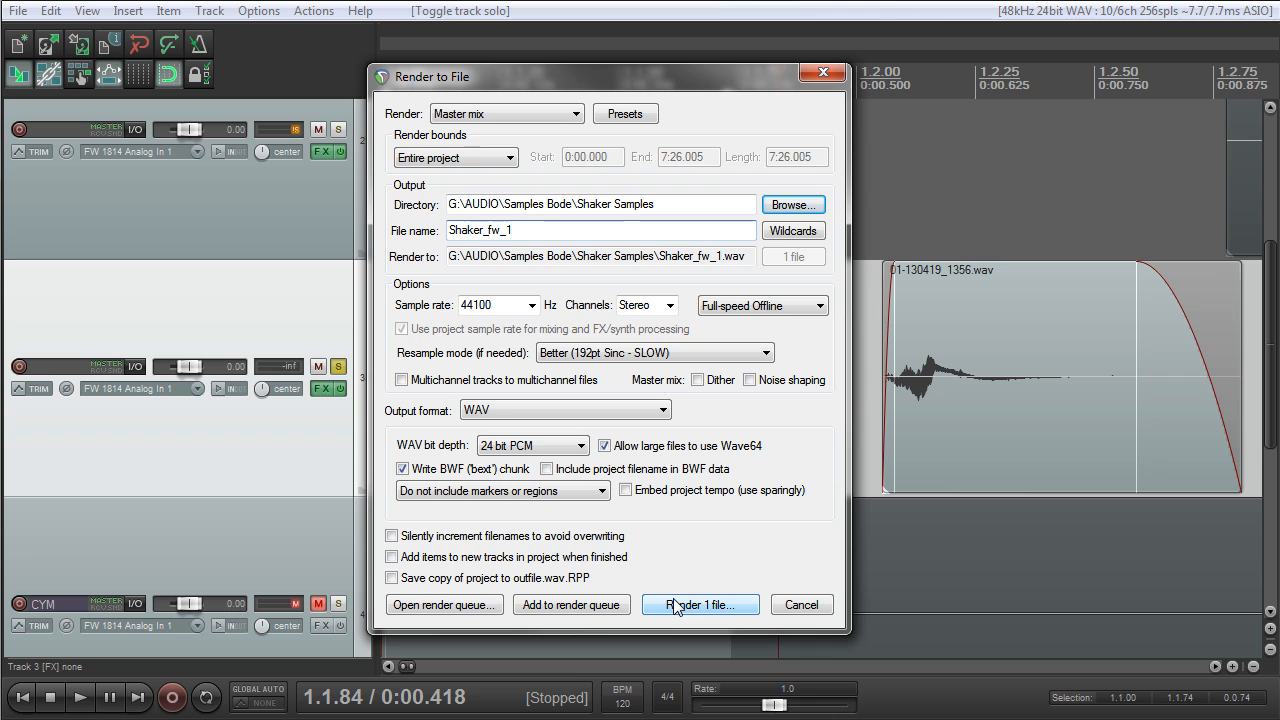
# Render the time selection as a 48000 Hz mono file
pyautogui.click(494, 159)
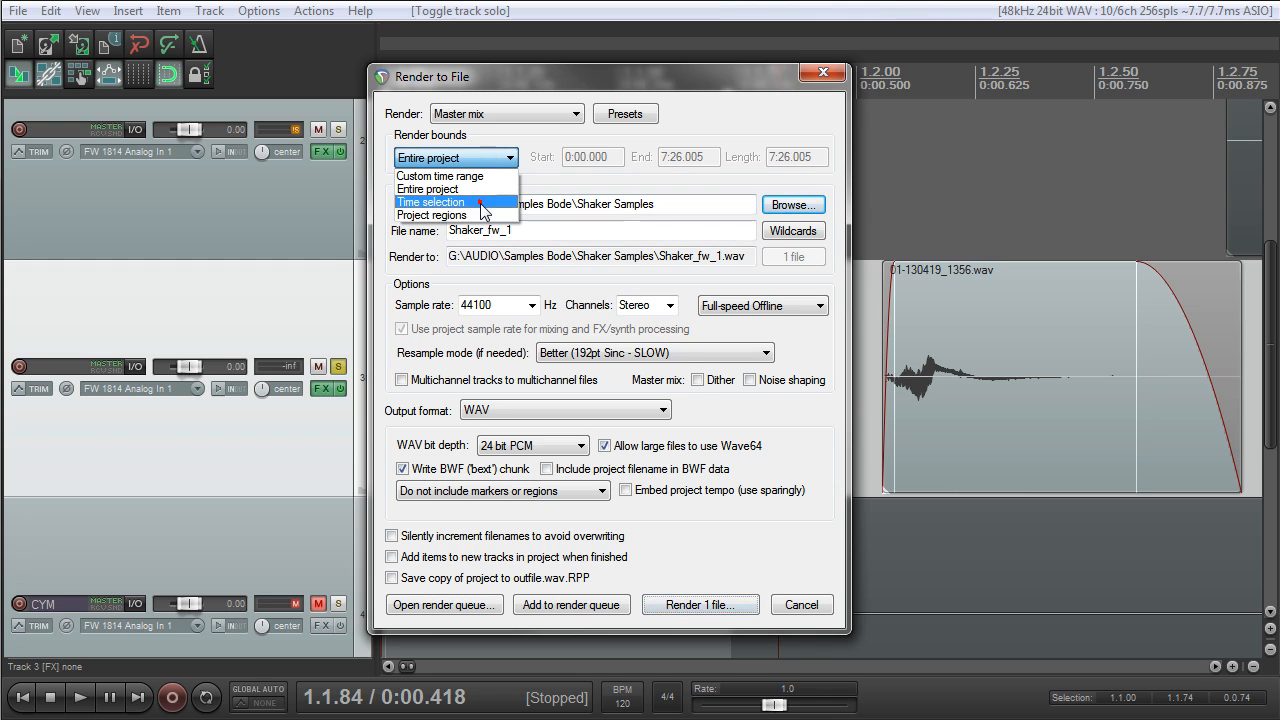
pyautogui.click(482, 204)
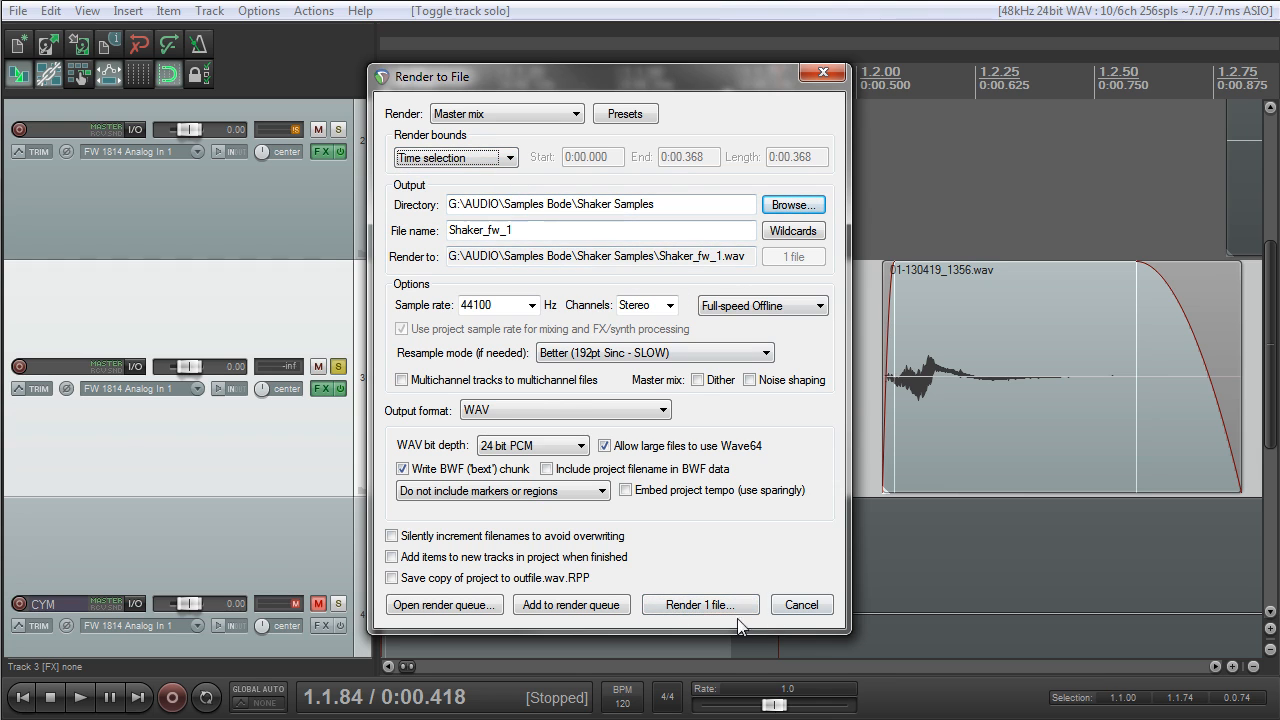
pyautogui.click(512, 305)
pyautogui.click(495, 405)
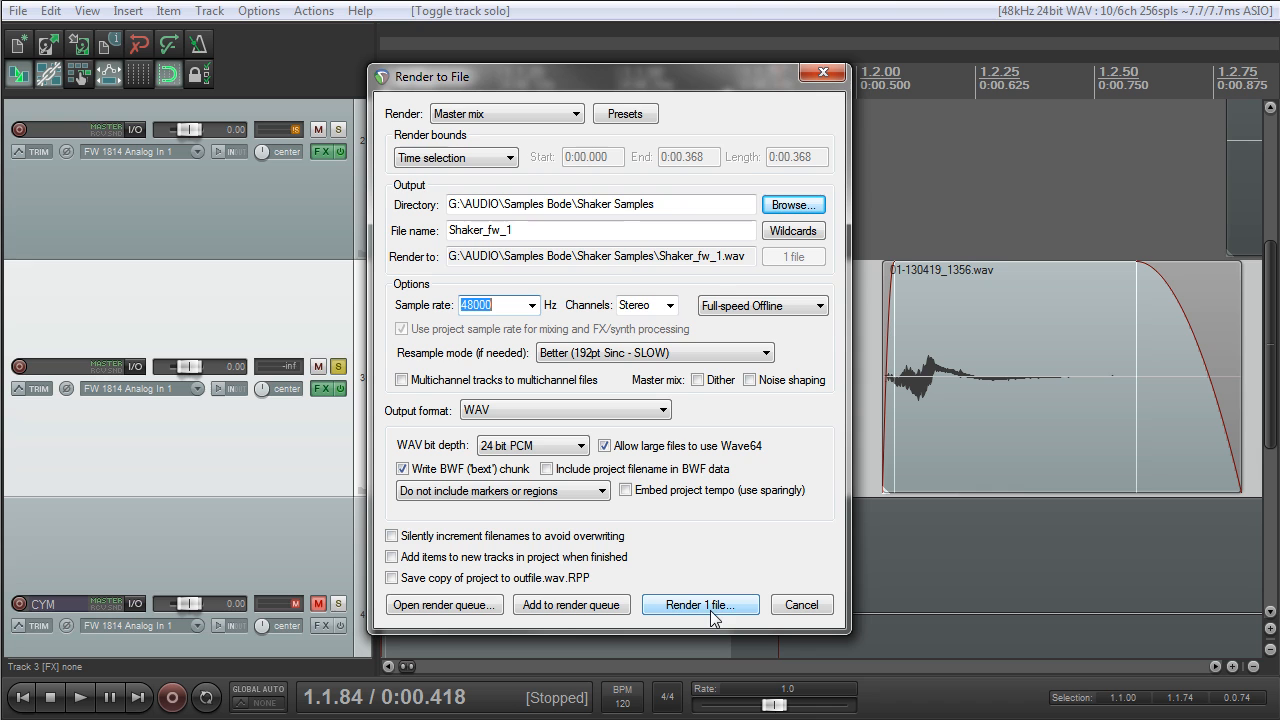
pyautogui.click(669, 307)
pyautogui.click(658, 326)
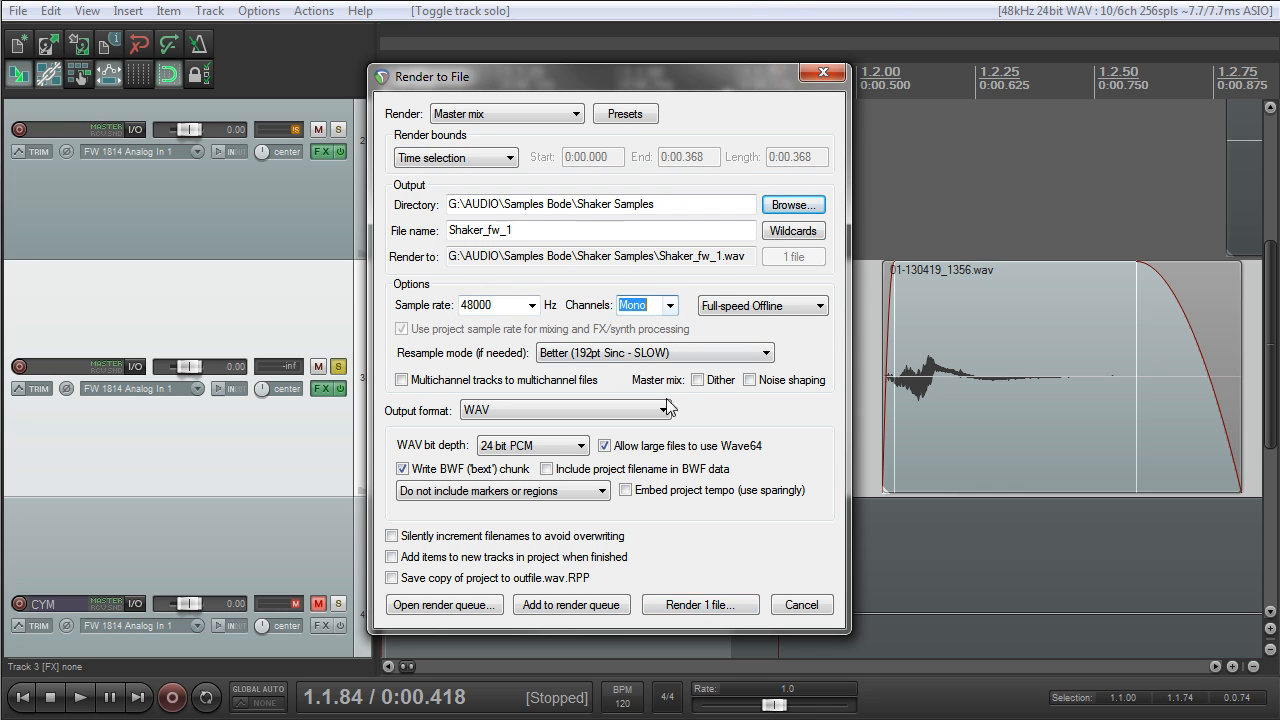
pyautogui.click(700, 605)
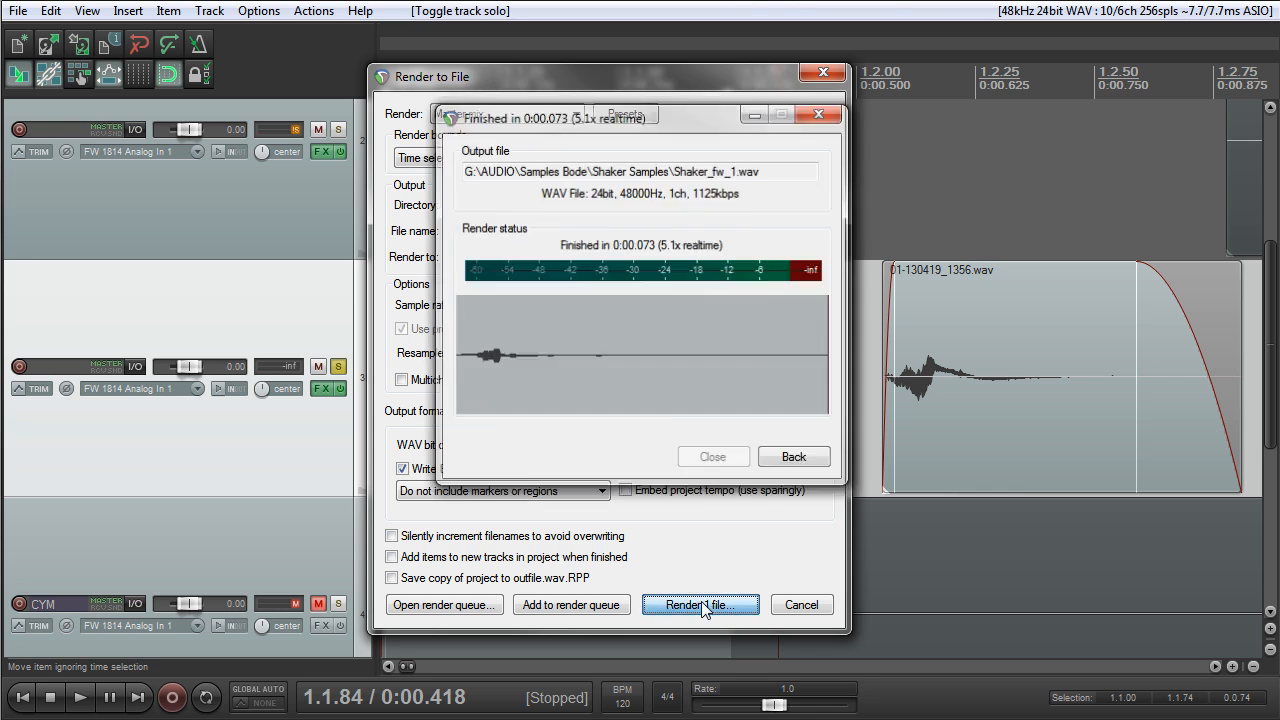
# Replace the rendered hit with the second one at the project start, extend the time selection to 1.1.76 and render it as Shaker_fw_2
pyautogui.click(545, 377)
pyautogui.press('Delete')
pyautogui.moveTo(885, 375); pyautogui.dragTo(526, 314)
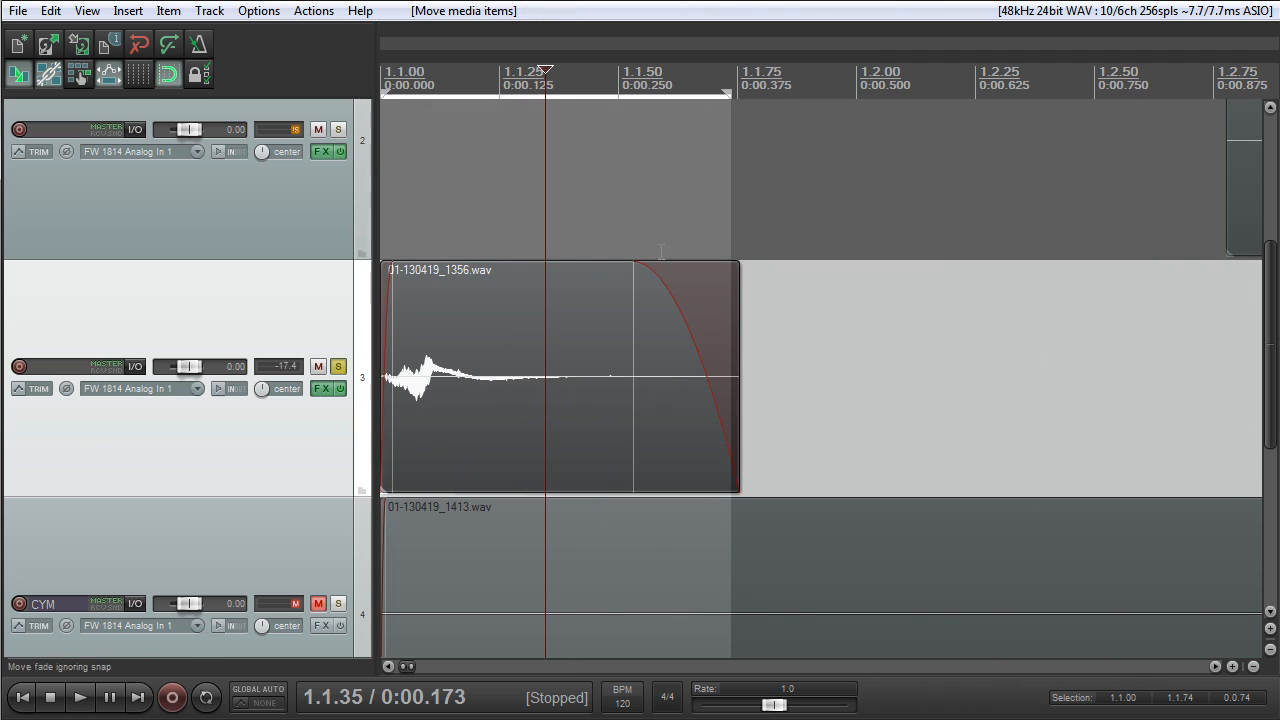
pyautogui.moveTo(726, 92); pyautogui.dragTo(741, 100)
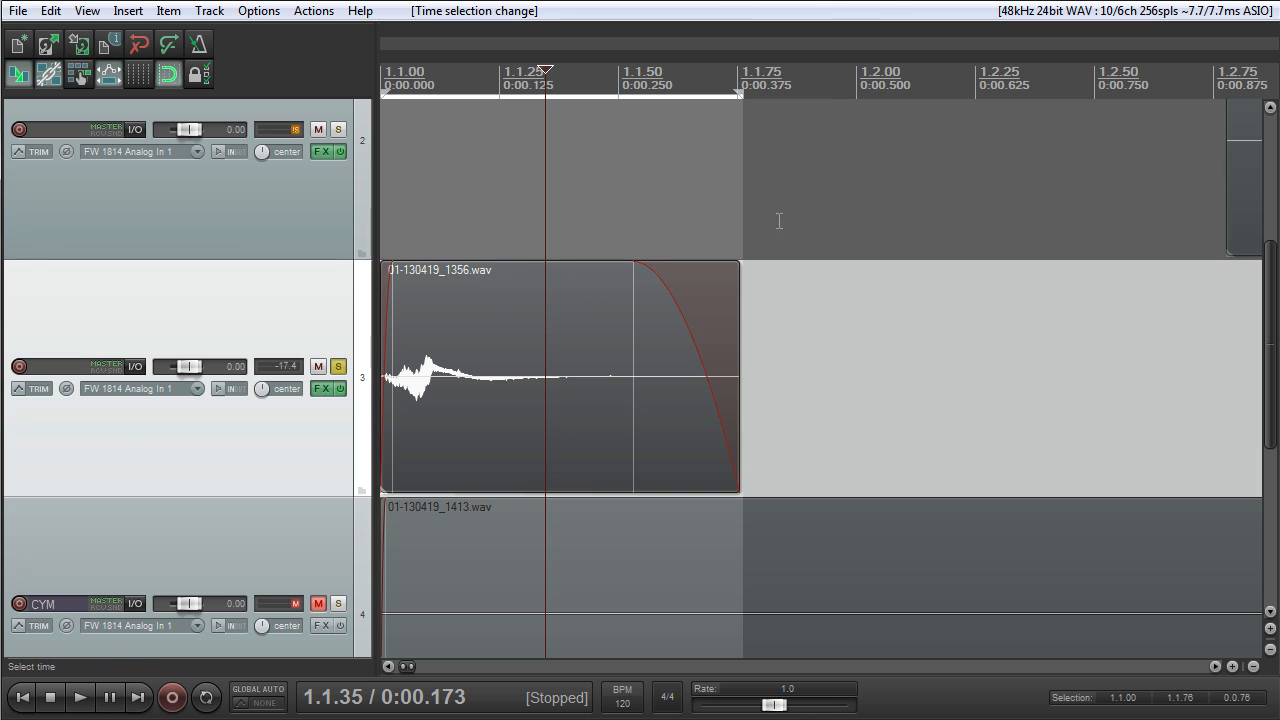
pyautogui.hotkey('ctrl', 'alt', 'r')
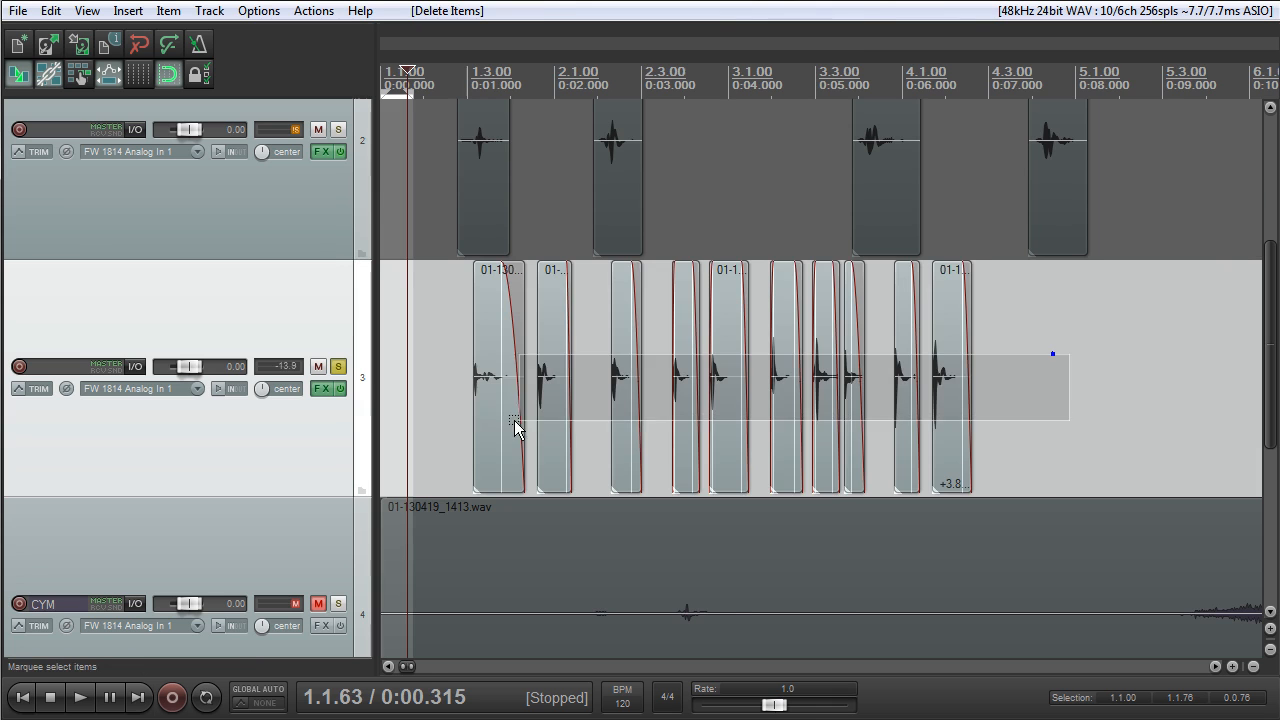
# Shift the remaining hits on the third track earlier, placing the third hit at the project start
pyautogui.moveTo(514, 423); pyautogui.dragTo(463, 431)
pyautogui.scroll(3, 457, 414)
pyautogui.scroll(2, 657, 294)
pyautogui.scroll(-3, 640, 300)
pyautogui.press('Home')
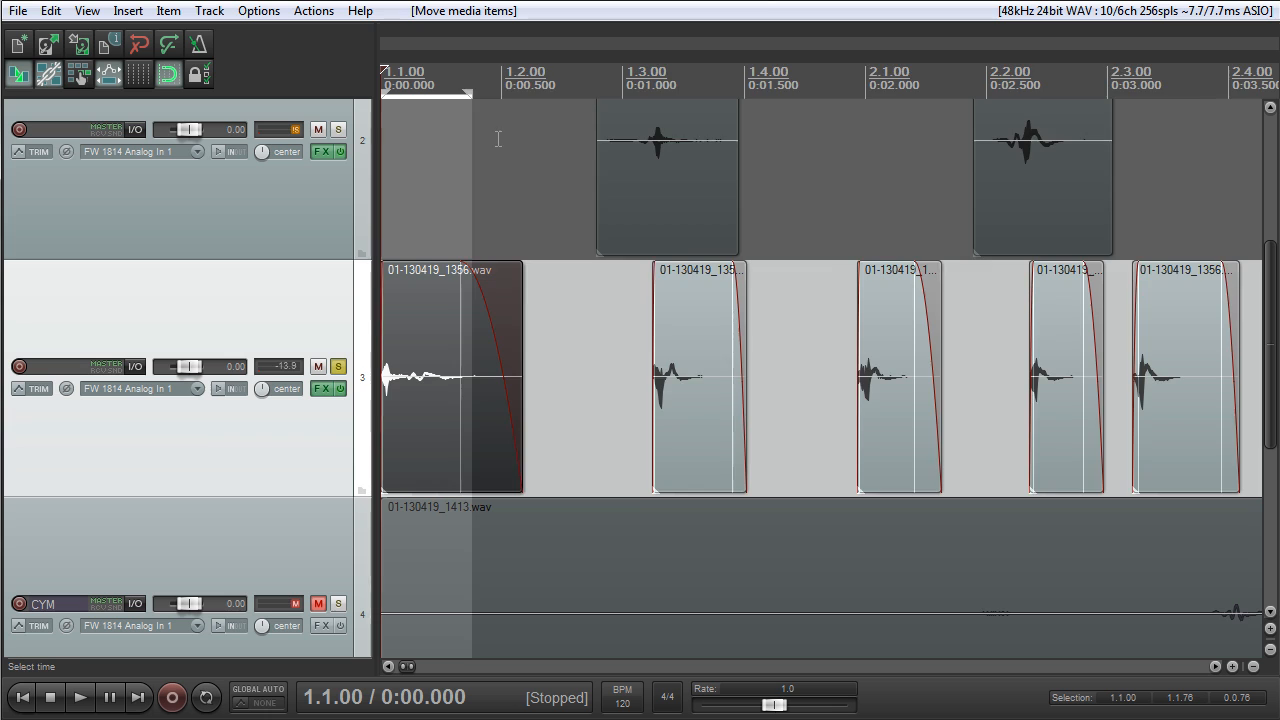
# Shorten the third hit to the end of the time selection, play it and render it as Shaker_fw_3
pyautogui.scroll(3, 549, 173)
pyautogui.moveTo(769, 302); pyautogui.dragTo(637, 334)
pyautogui.press('space')
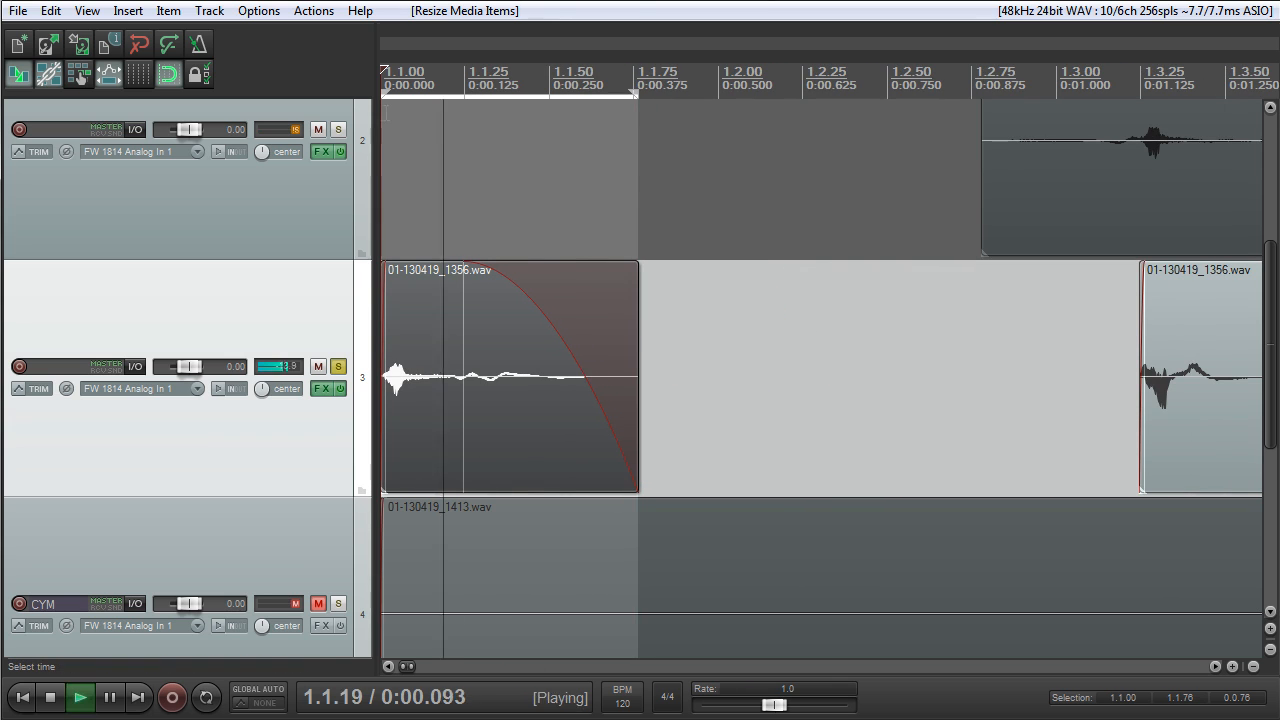
pyautogui.press('space')
pyautogui.hotkey('ctrl', 'alt', 'r')
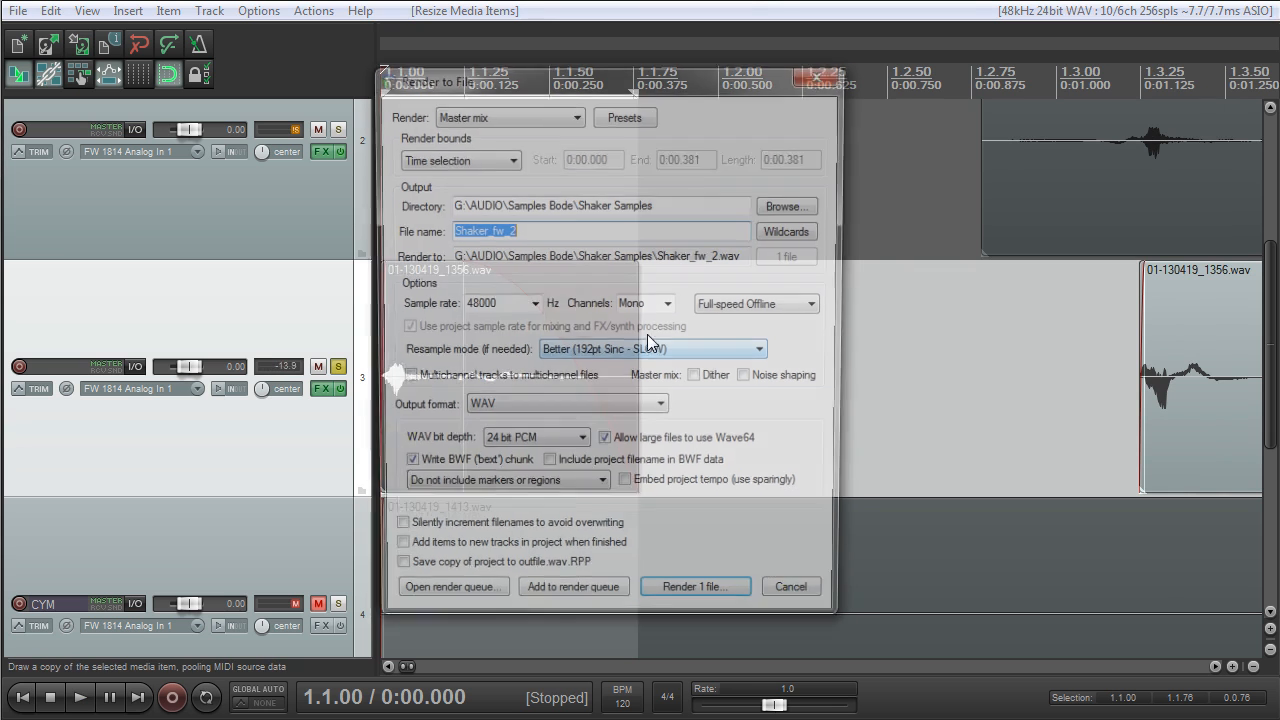
pyautogui.press('Return')
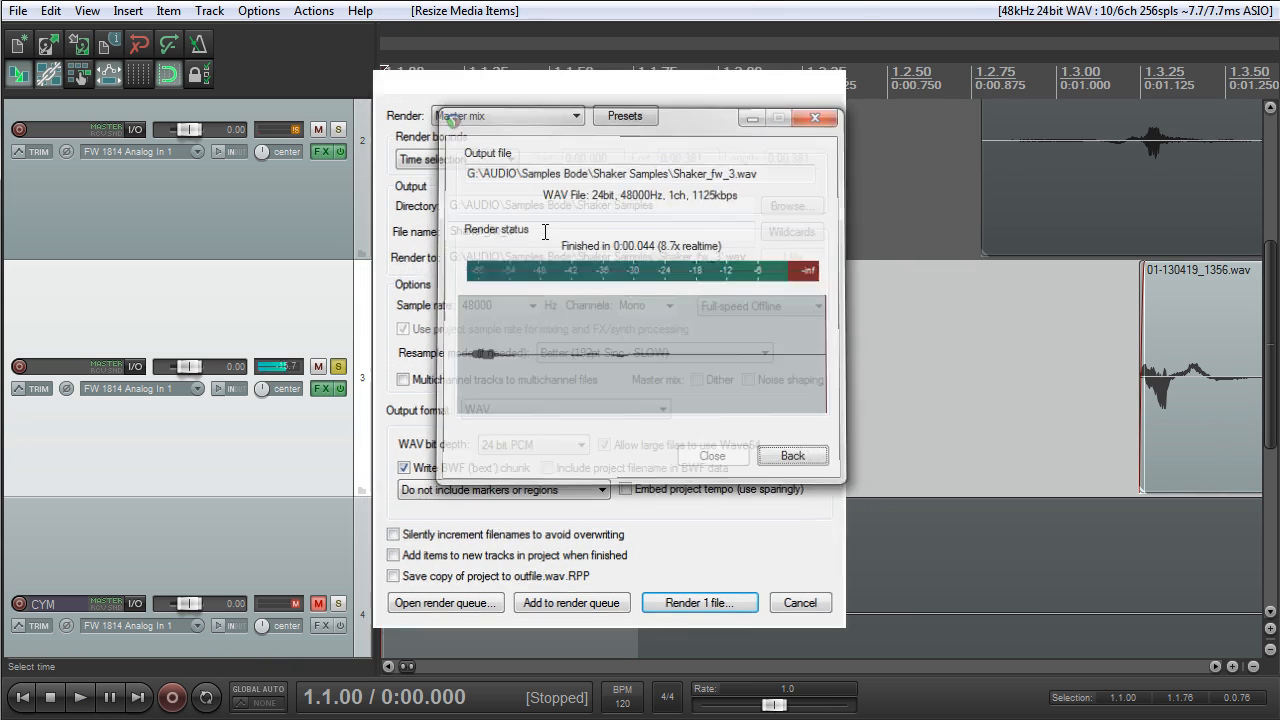
# Delete the rendered hit, fit the fourth hit into the time selection at the project start and render it as Shaker_fw_4
pyautogui.click(540, 380)
pyautogui.press('Delete')
pyautogui.moveTo(1183, 374); pyautogui.dragTo(270, 437)
pyautogui.moveTo(628, 349); pyautogui.dragTo(631, 349)
pyautogui.hotkey('ctrl', 'alt', 'r')
pyautogui.click(528, 231)
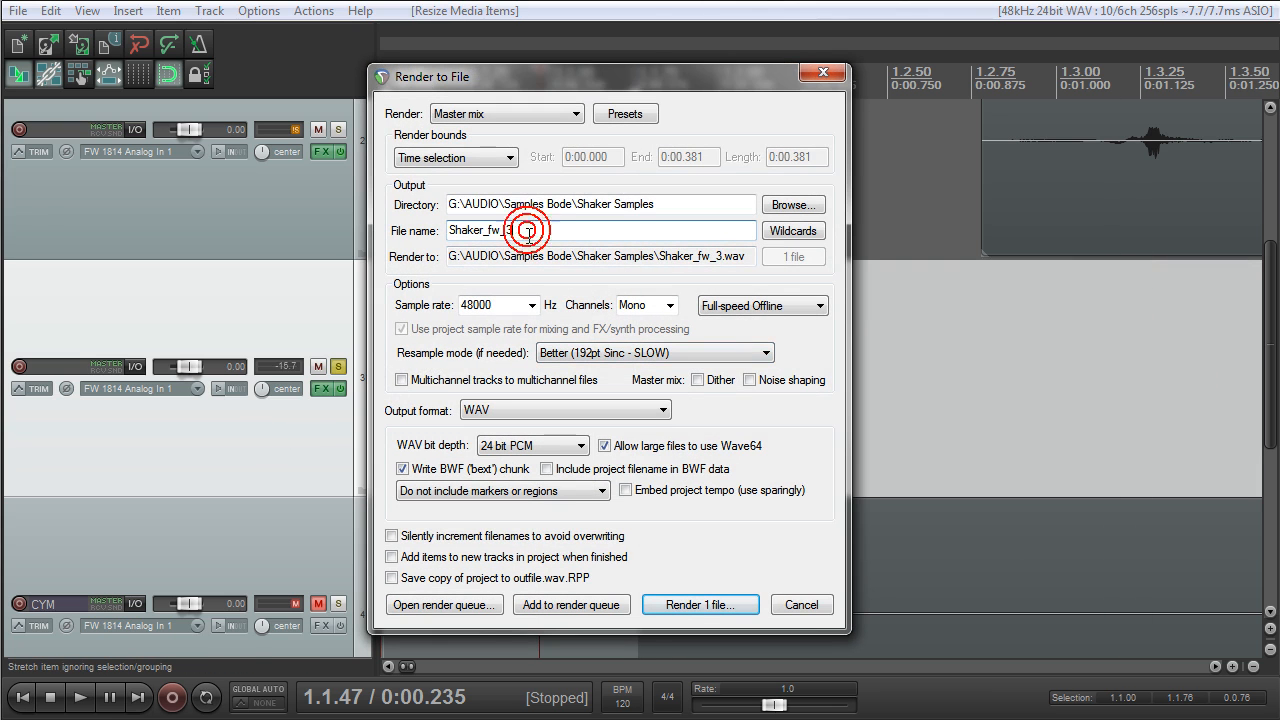
pyautogui.write('4')
pyautogui.press('Return')
# Replace the rendered hit with the fifth one at the project start and render it as Shaker_fw_5
pyautogui.click(541, 388)
pyautogui.press('Delete')
pyautogui.click(955, 402)
pyautogui.scroll(-1, 948, 403)
pyautogui.click(572, 238)
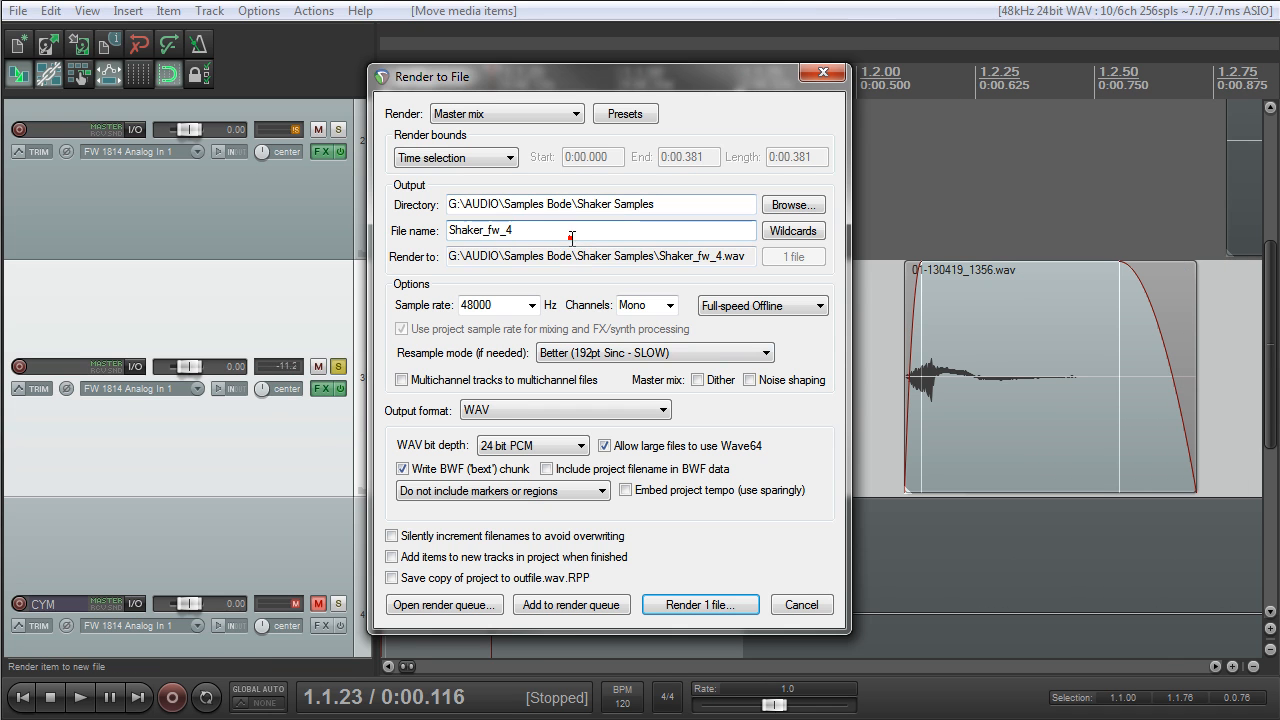
pyautogui.press('BackSpace')
pyautogui.write('5')
pyautogui.press('Return')
# Delete the rendered hit, move the sixth hit to the project start and render it as Shaker_fw_6
pyautogui.click(437, 390)
pyautogui.press('Delete')
pyautogui.moveTo(991, 371); pyautogui.dragTo(260, 405)
pyautogui.hotkey('ctrl', 'alt', 'r')
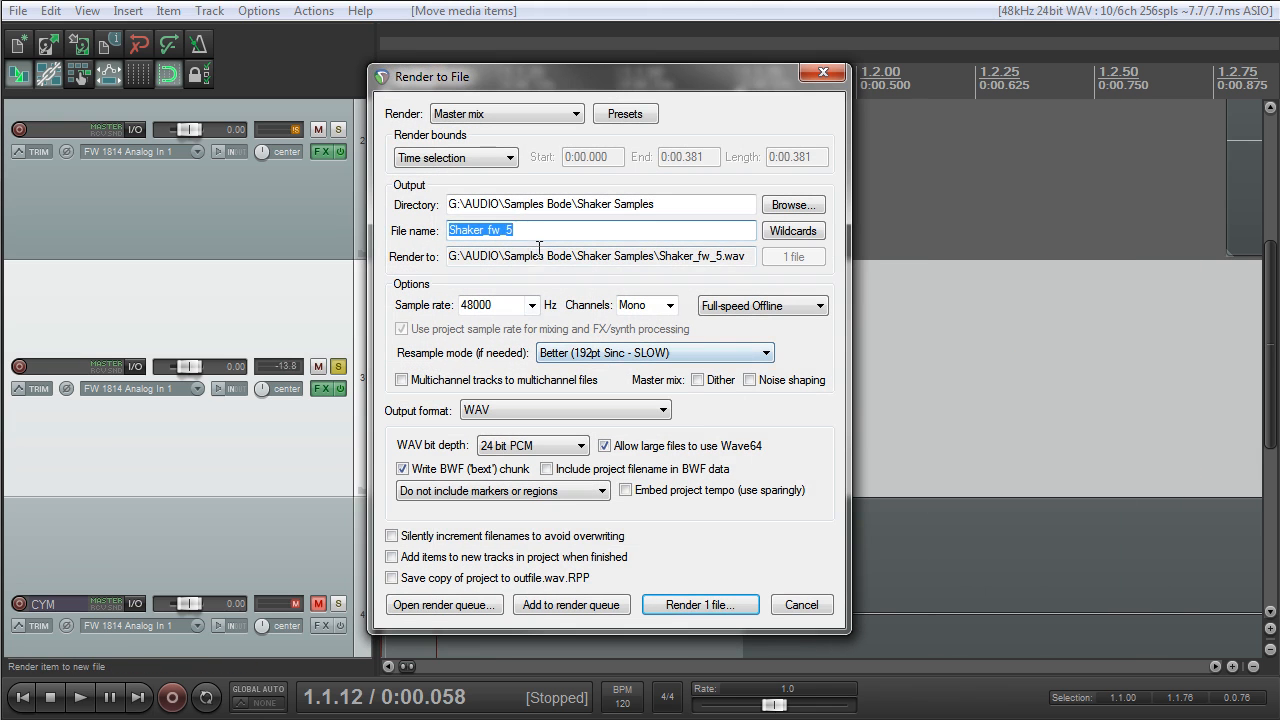
pyautogui.write('6')
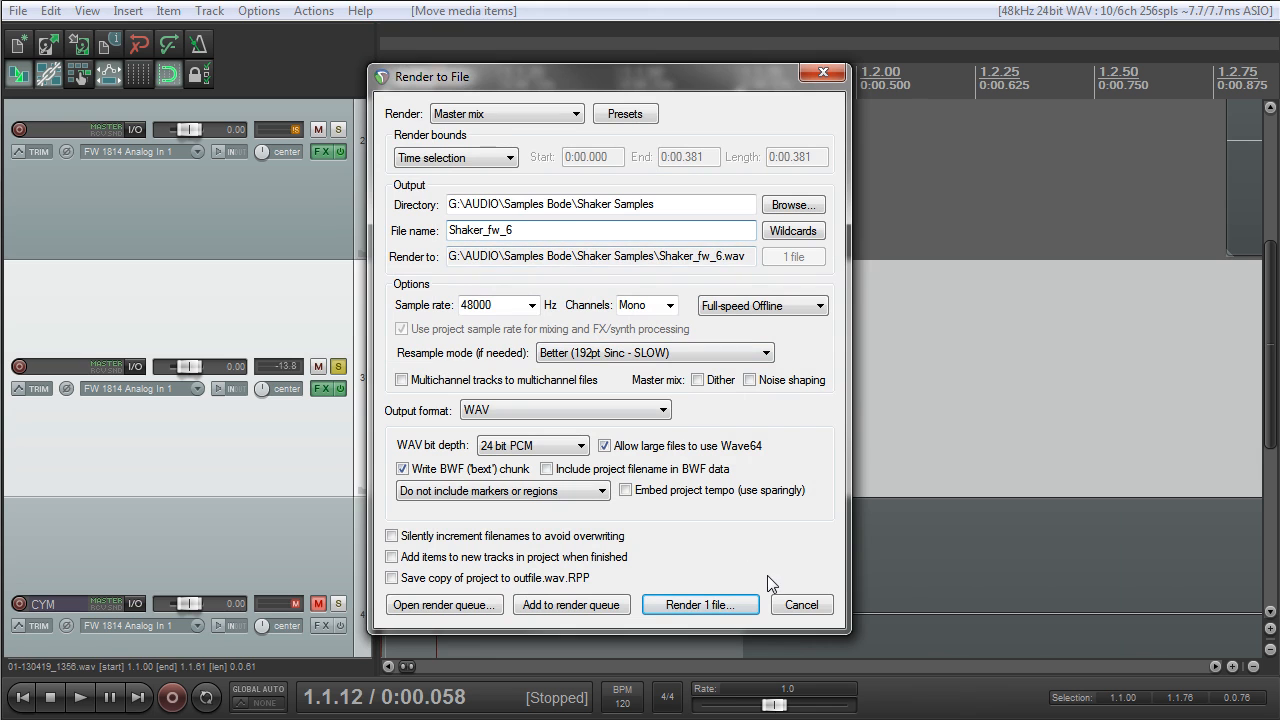
pyautogui.click(550, 230)
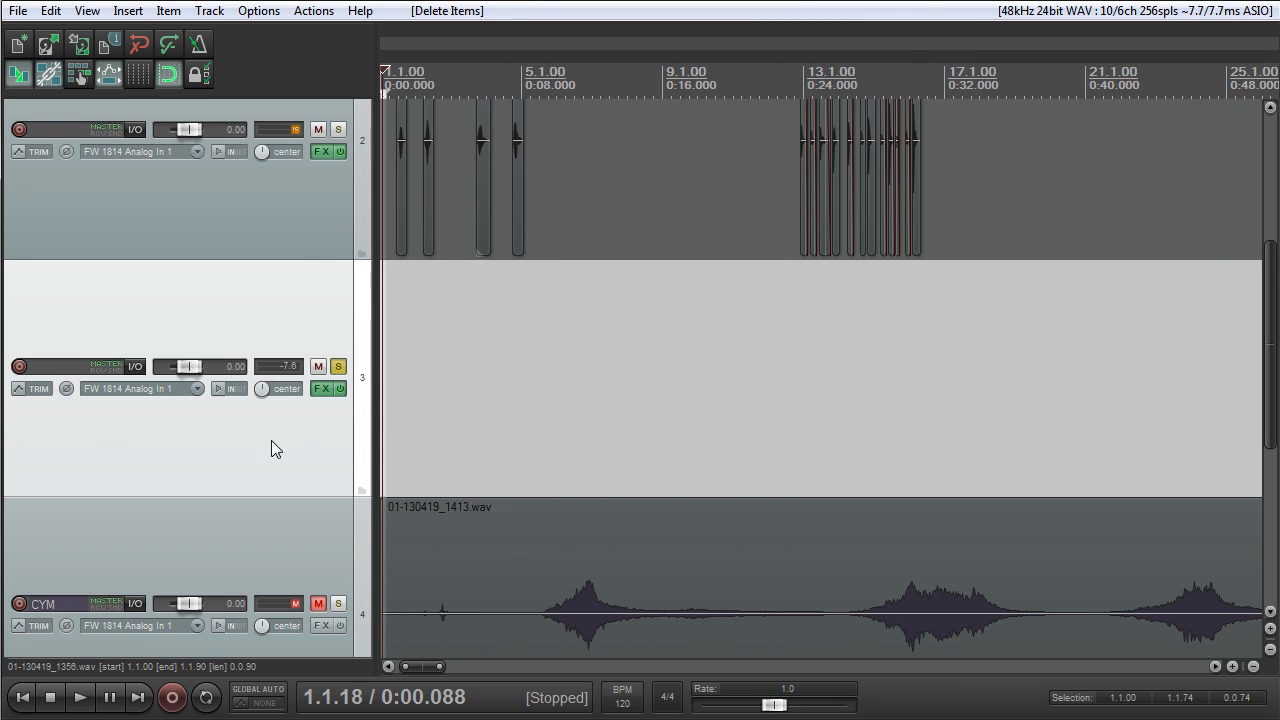
# Turn off solo on the emptied third track
pyautogui.click(340, 373)
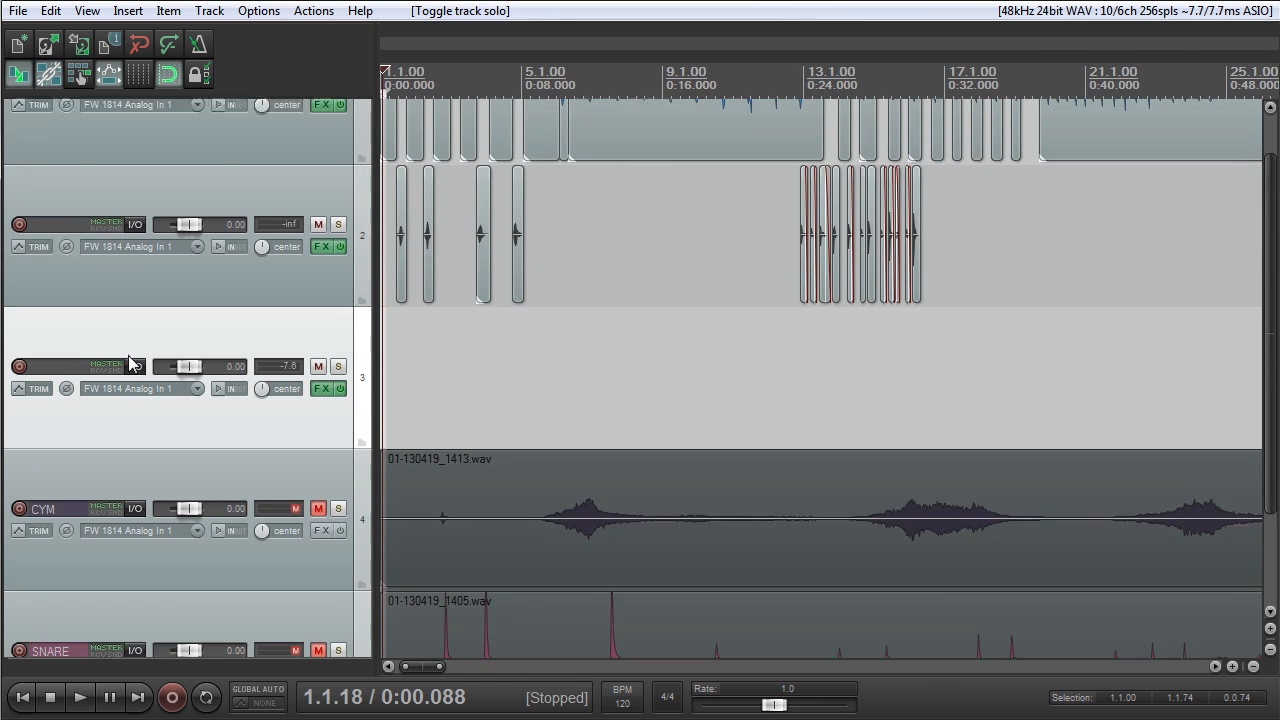
pyautogui.scroll(-2, 132, 362)
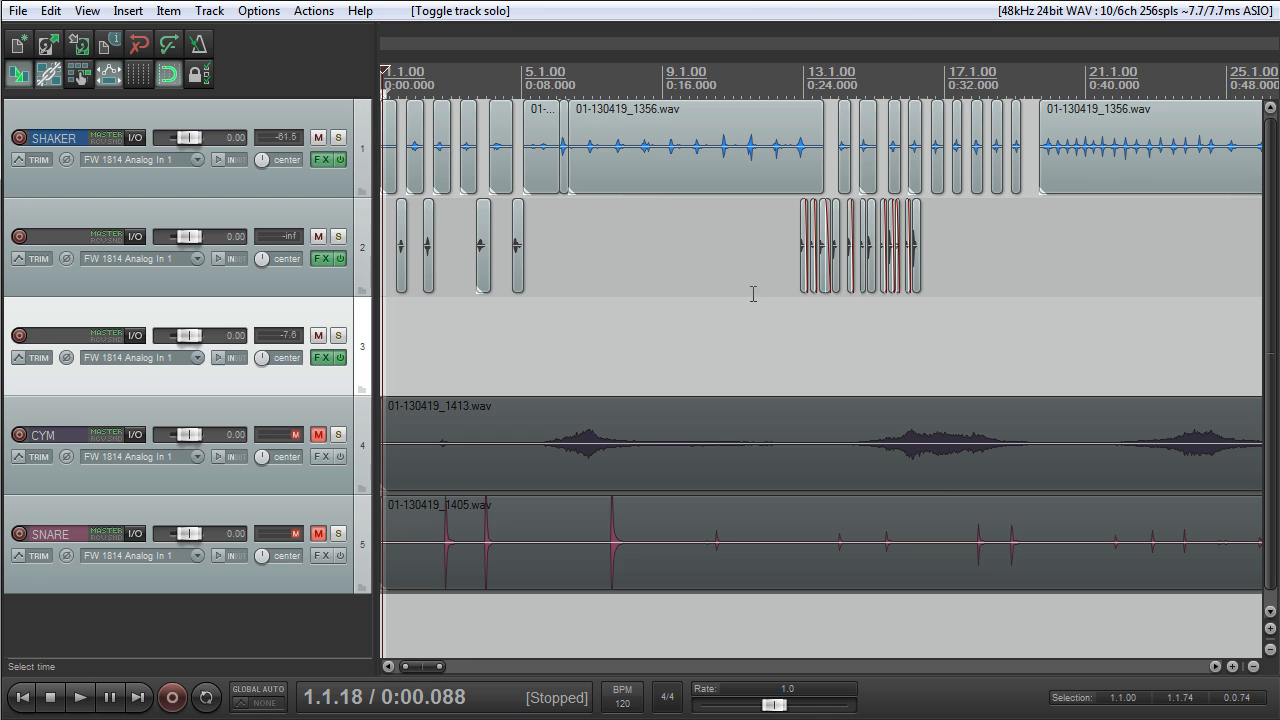
pyautogui.scroll(-6, 752, 295)
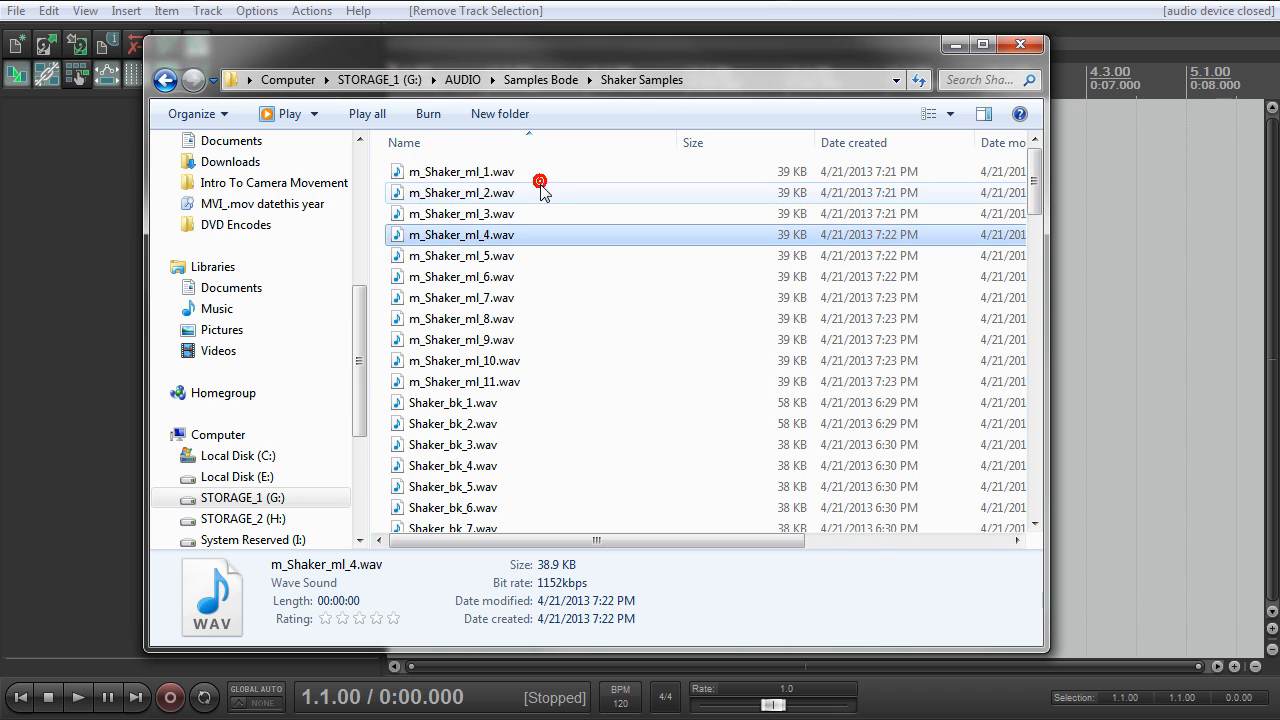
# Switch to Windows Explorer and look through the rendered WAV files in the Shaker Samples folder, down to Shaker_thre_11.wav
pyautogui.click(541, 187)
pyautogui.click(551, 157)
pyautogui.click(554, 170)
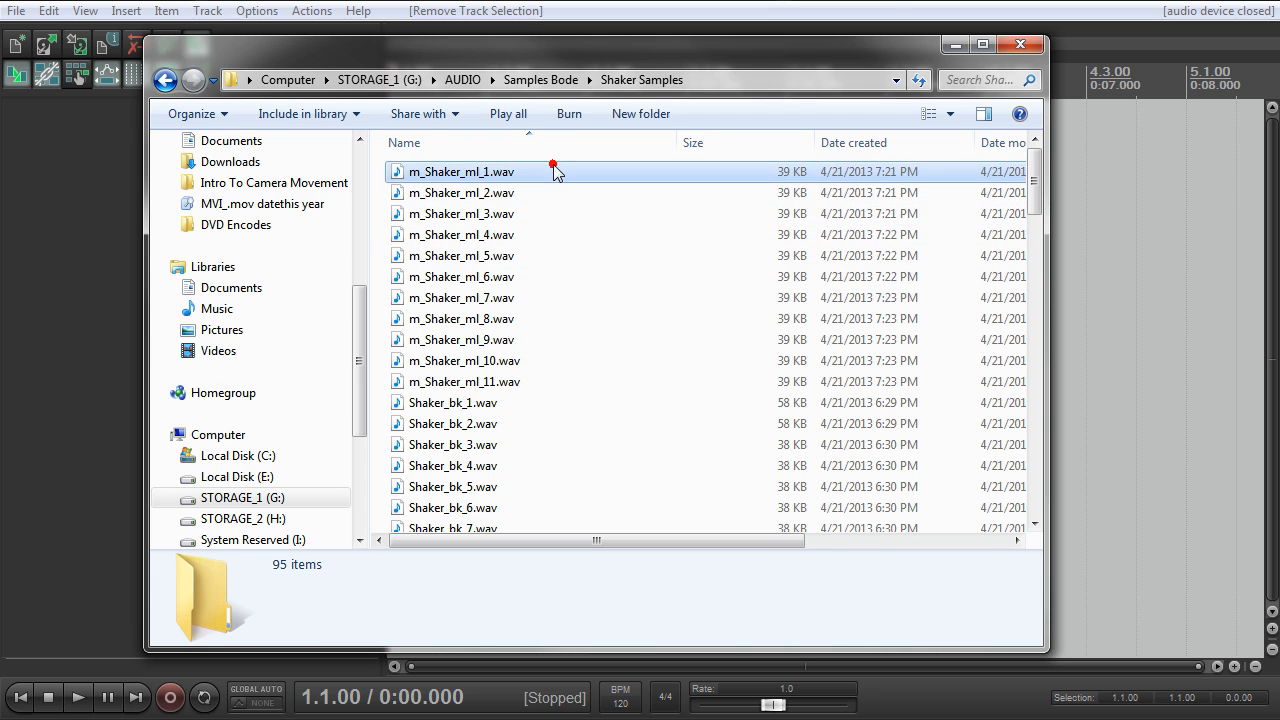
pyautogui.scroll(-20, 622, 207)
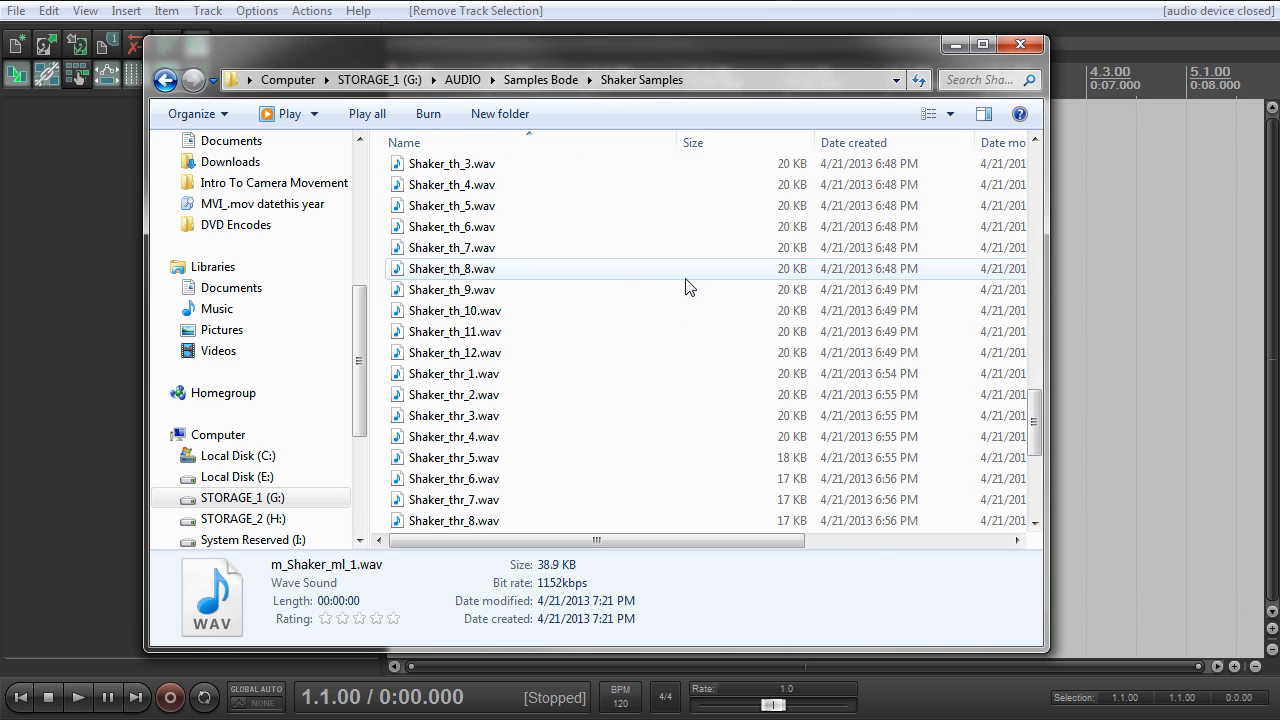
pyautogui.scroll(-6, 684, 280)
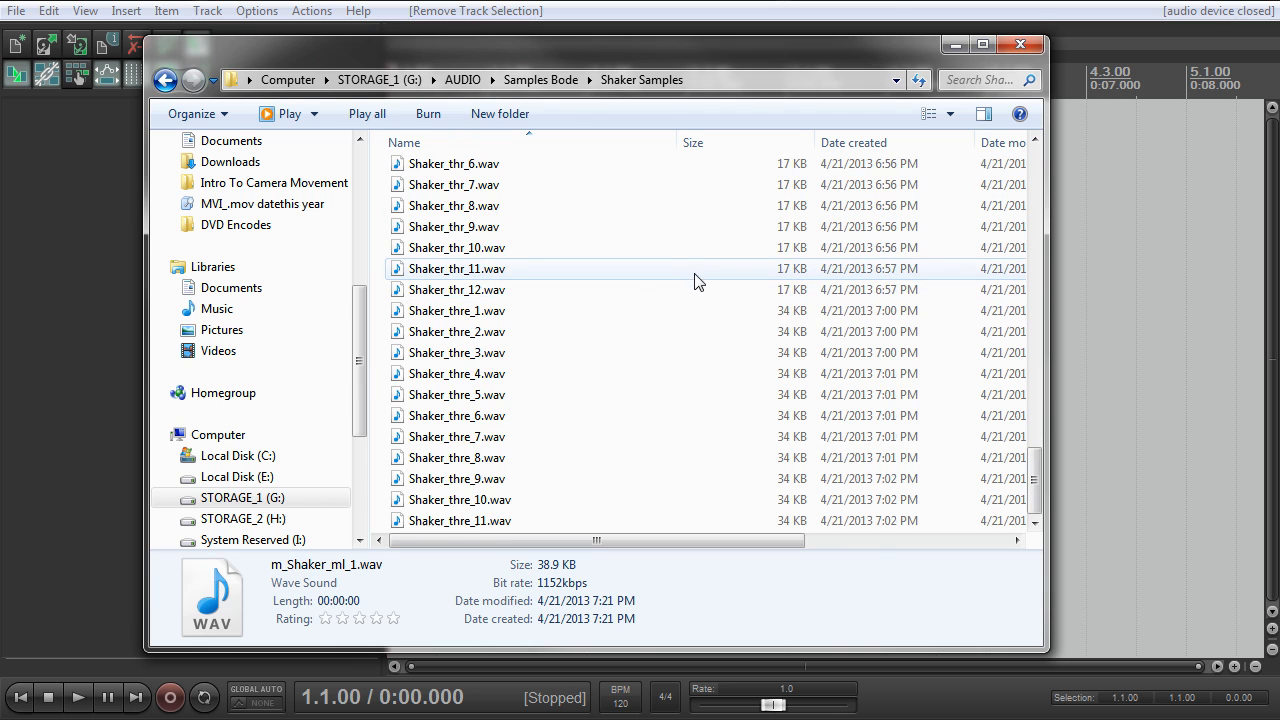
# Look over the start of the Shaker Samples file list, put the folder window away and return to REAPER
pyautogui.scroll(20, 697, 281)
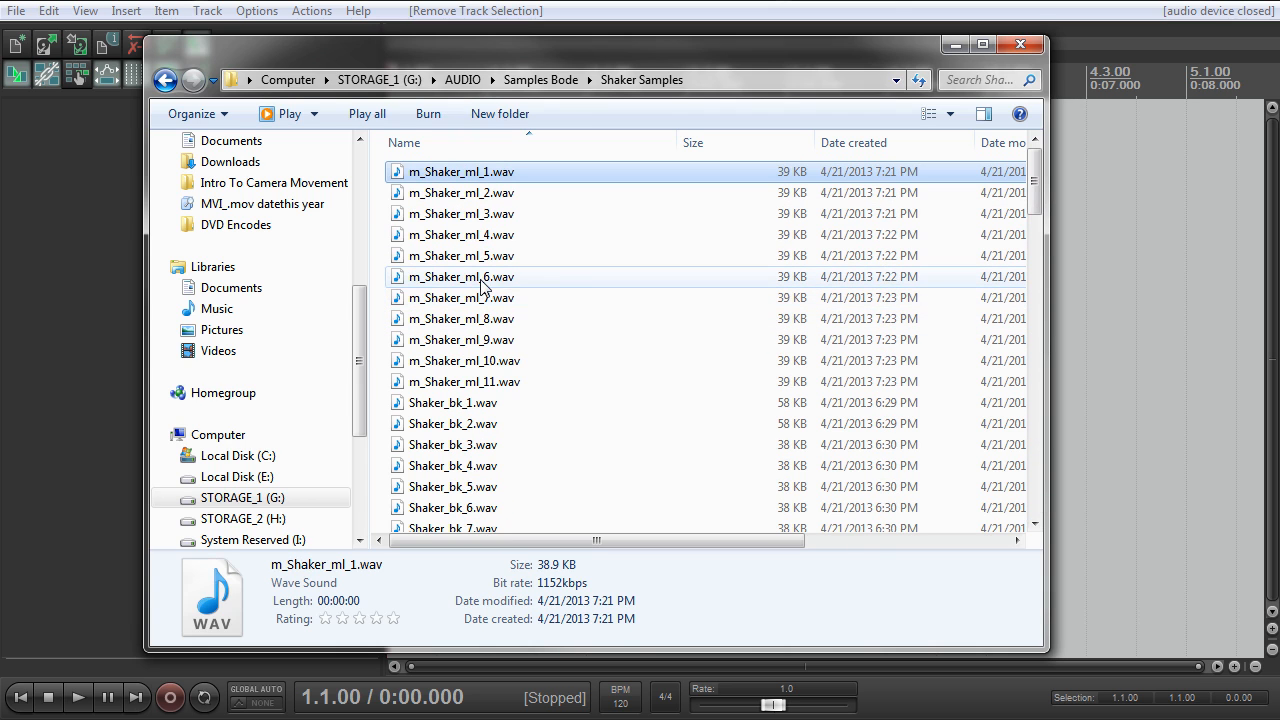
pyautogui.click(660, 286)
pyautogui.moveTo(566, 53); pyautogui.dragTo(602, 77)
pyautogui.click(988, 71)
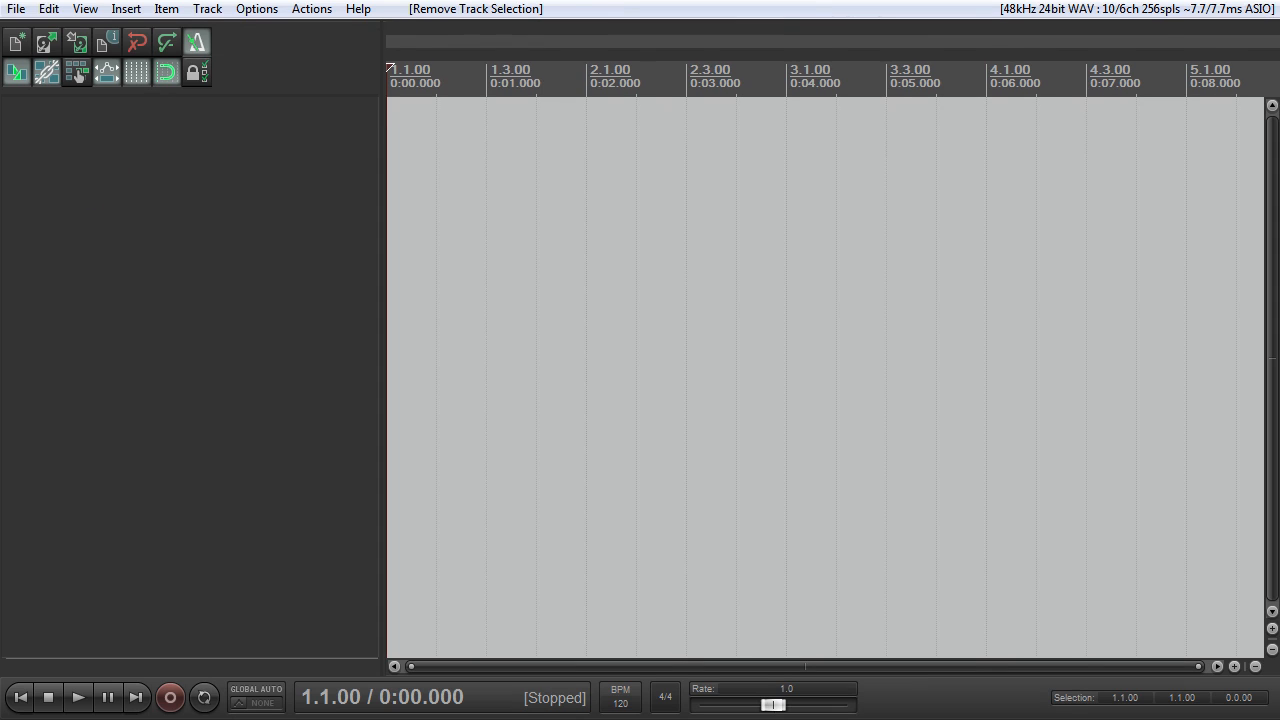
# Insert the shortcircuit (x86) (vember|audio) instrument on a new track with its eight stereo output tracks, and look over the added tracks
pyautogui.rightClick(127, 153)
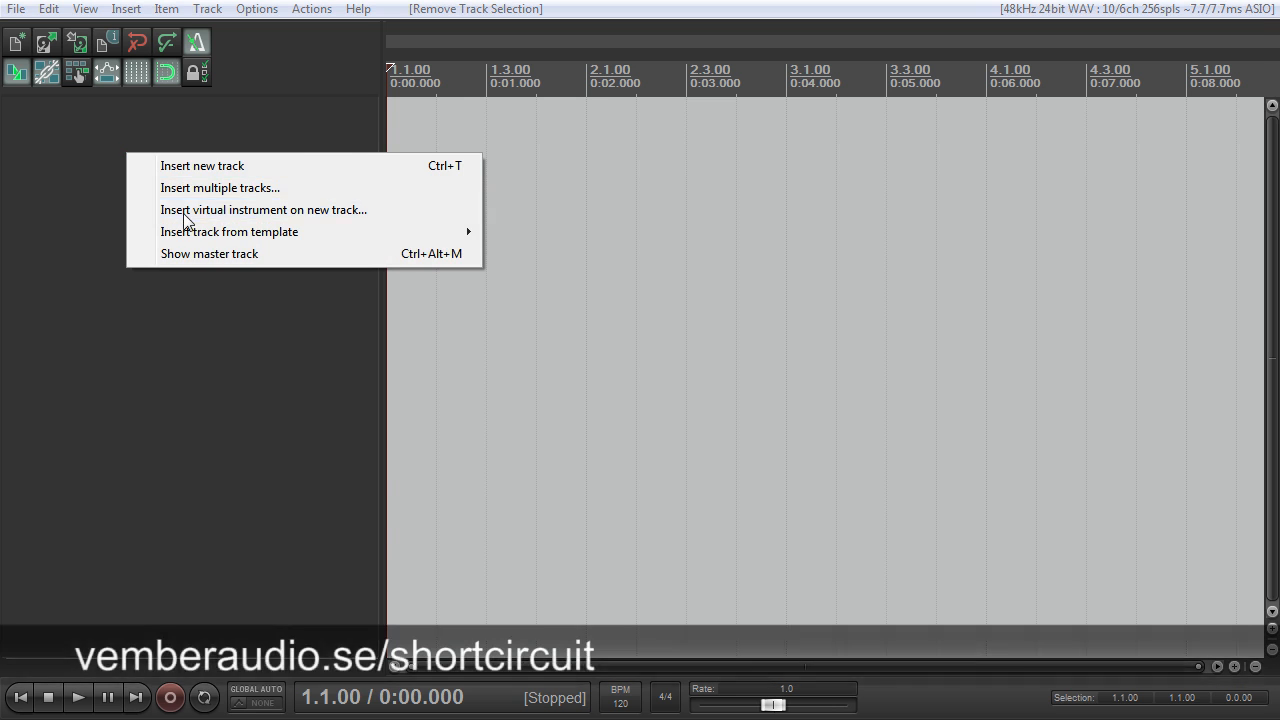
pyautogui.click(186, 212)
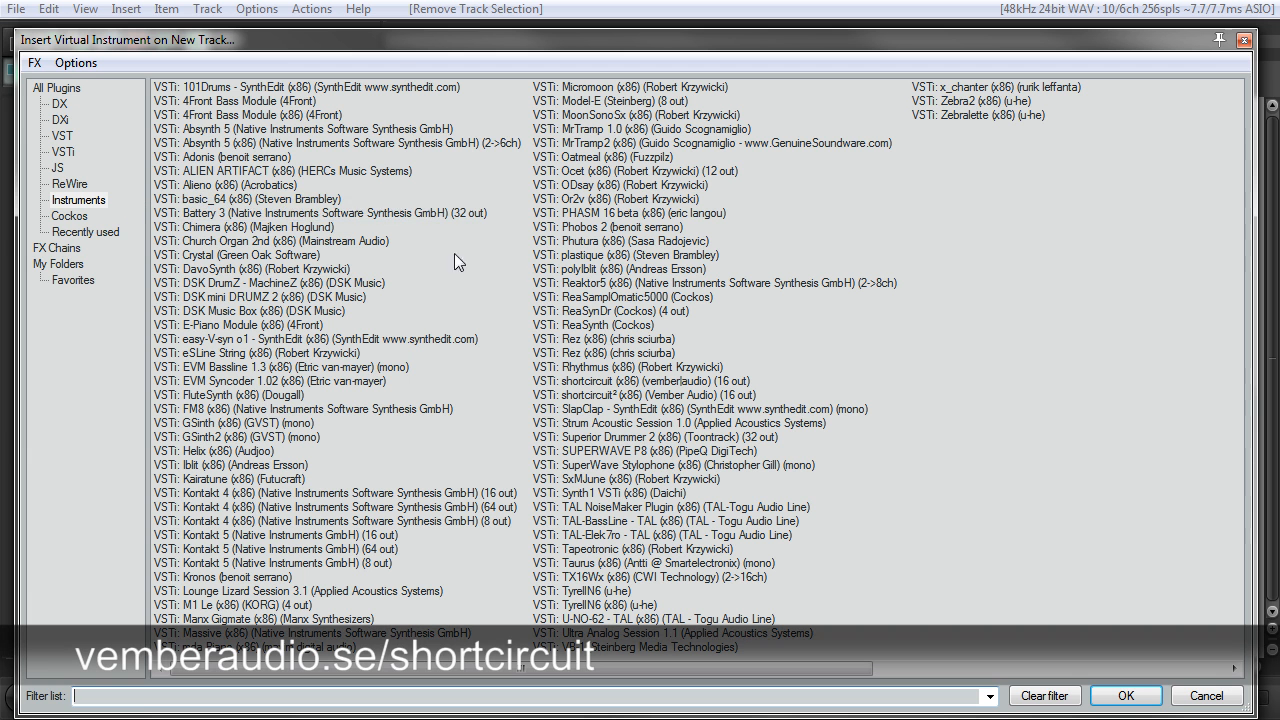
pyautogui.click(639, 384)
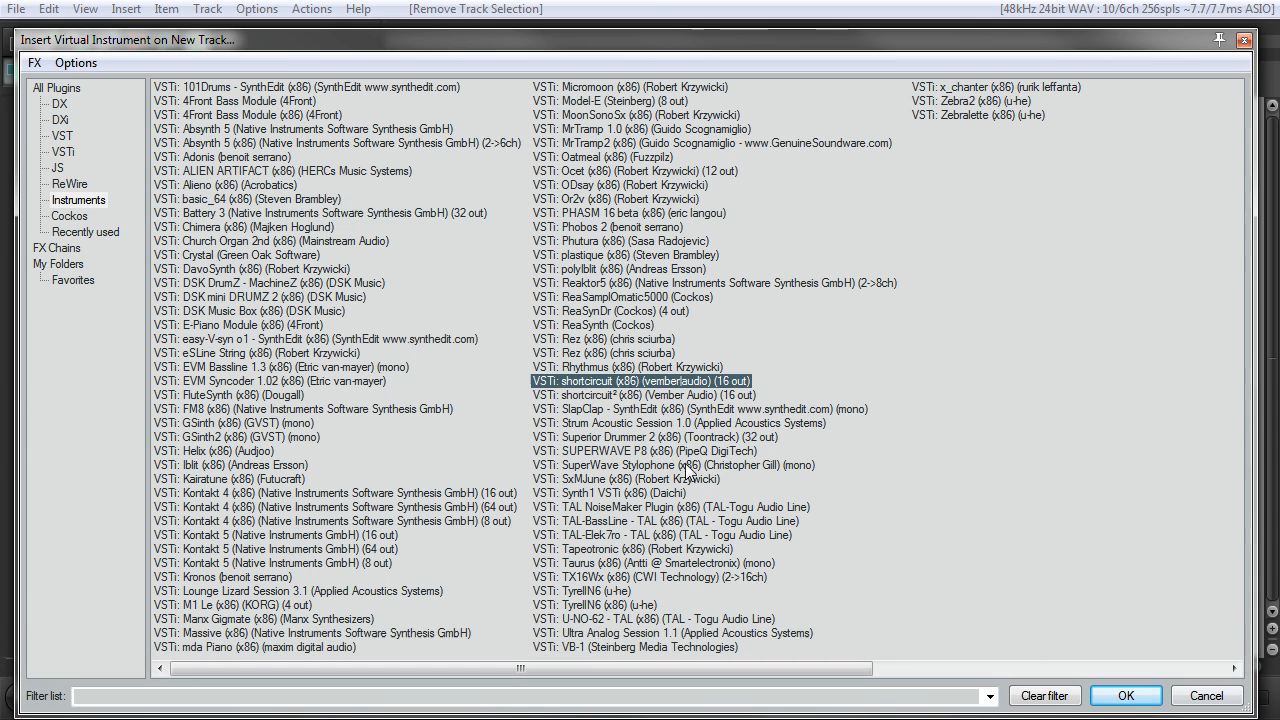
pyautogui.doubleClick(658, 379)
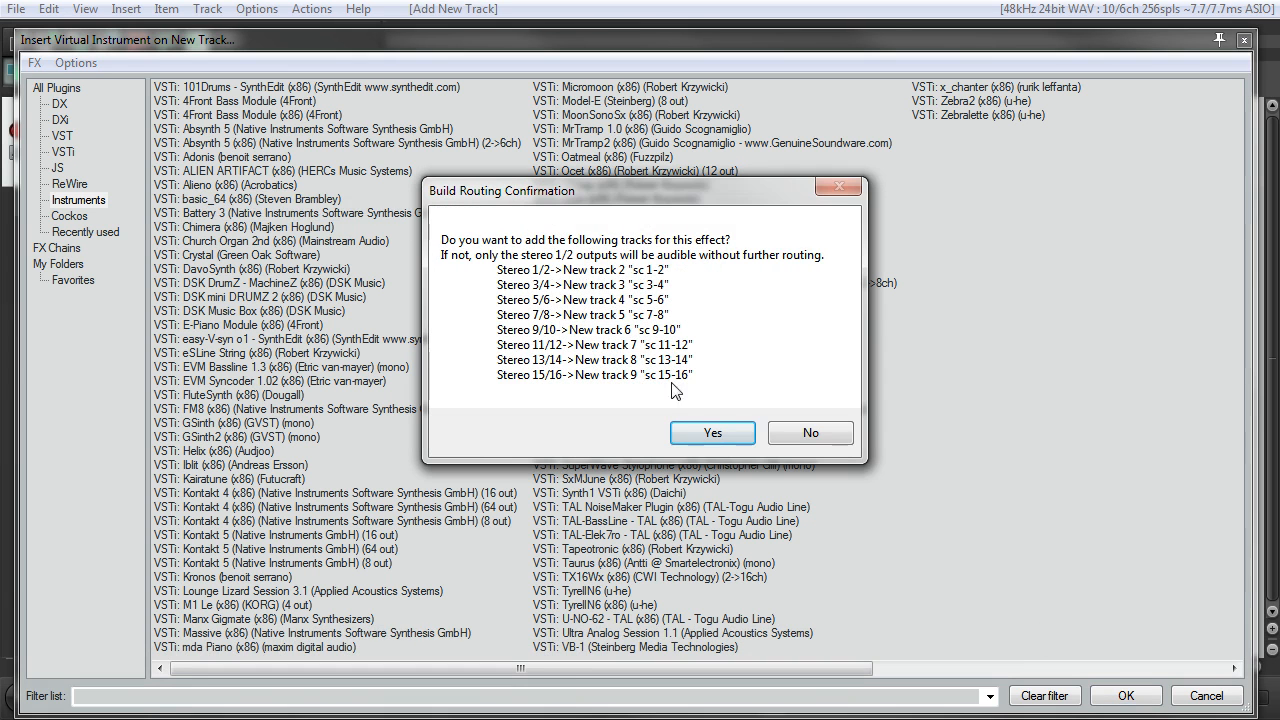
pyautogui.click(710, 436)
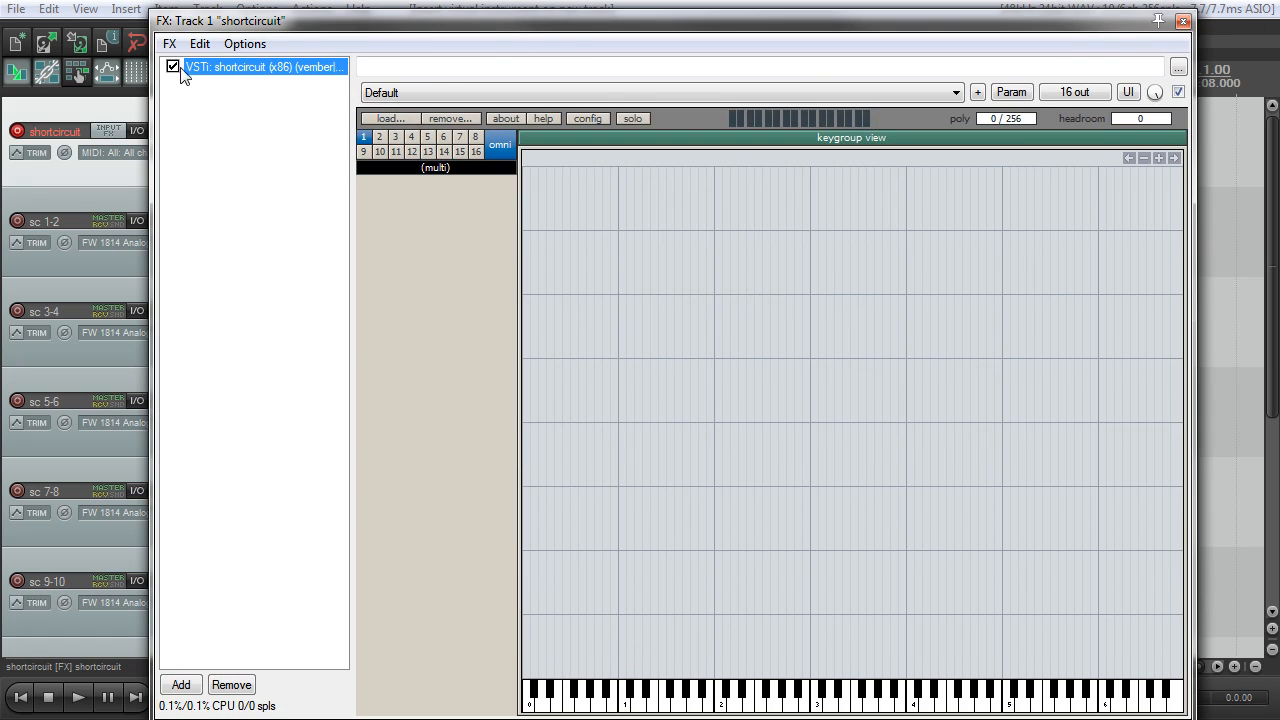
pyautogui.press('Escape')
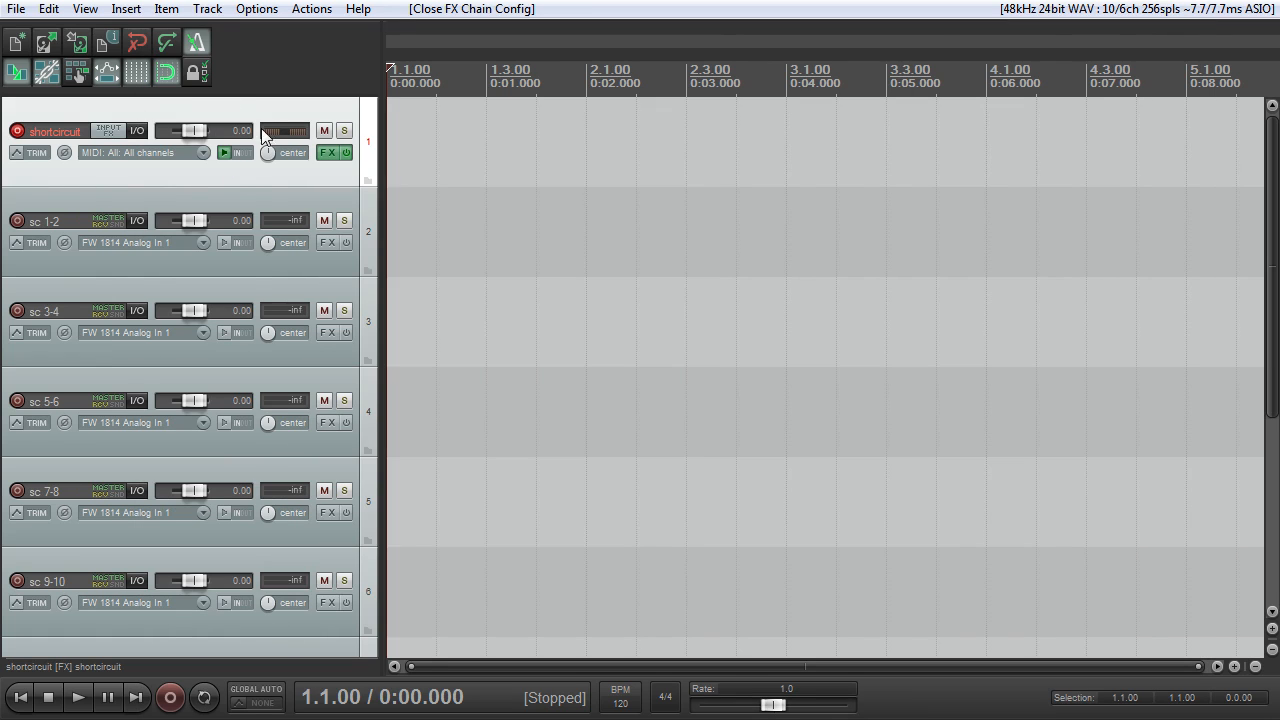
pyautogui.click(172, 264)
pyautogui.scroll(-4, 81, 317)
pyautogui.scroll(4, 78, 328)
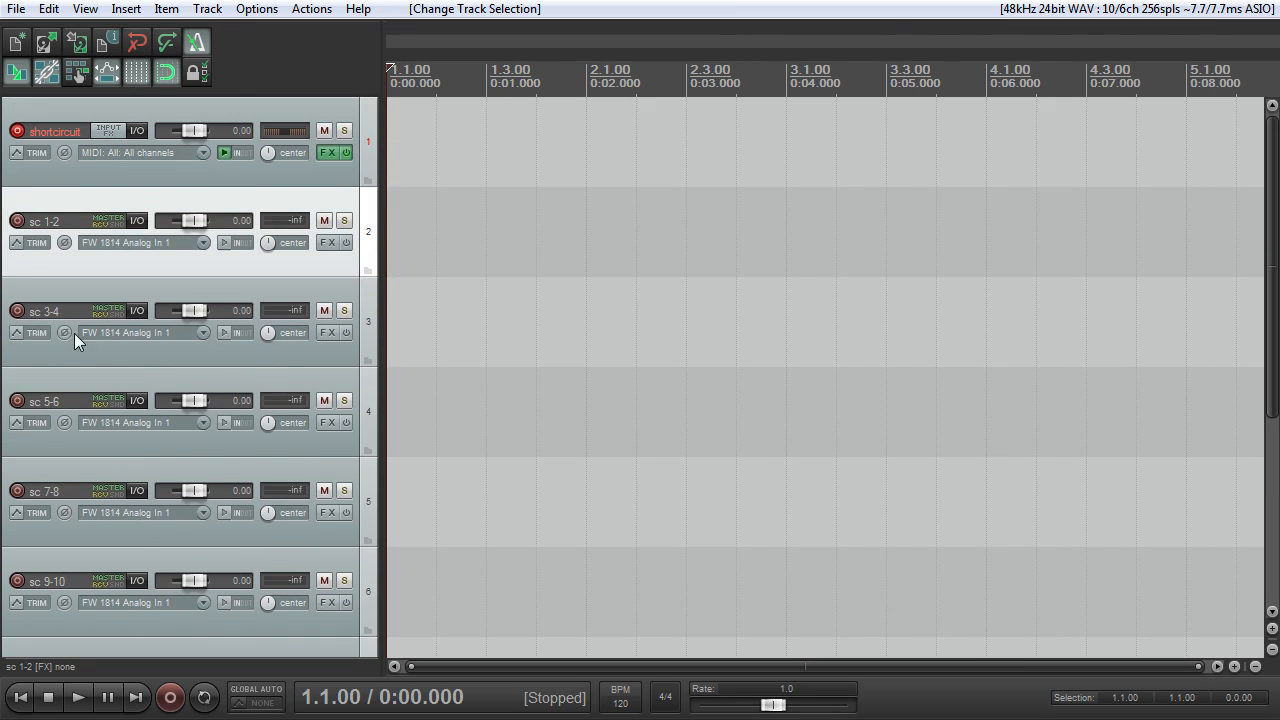
pyautogui.scroll(-4, 91, 358)
pyautogui.scroll(4, 200, 280)
# Load the samples Shaker_fw_1.wav through Shaker_fw_12.wav from the Shaker Samples folder into shortcircuit on the first track
pyautogui.click(327, 152)
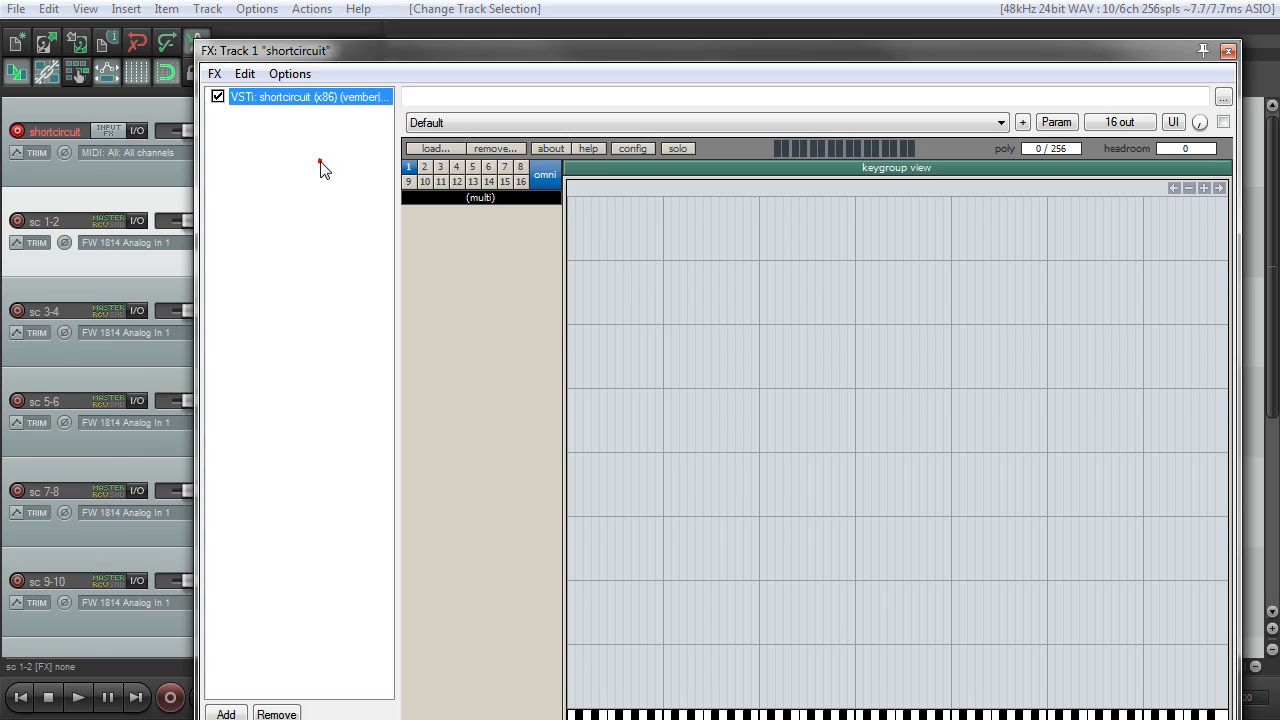
pyautogui.moveTo(557, 51); pyautogui.dragTo(460, 23)
pyautogui.click(340, 101)
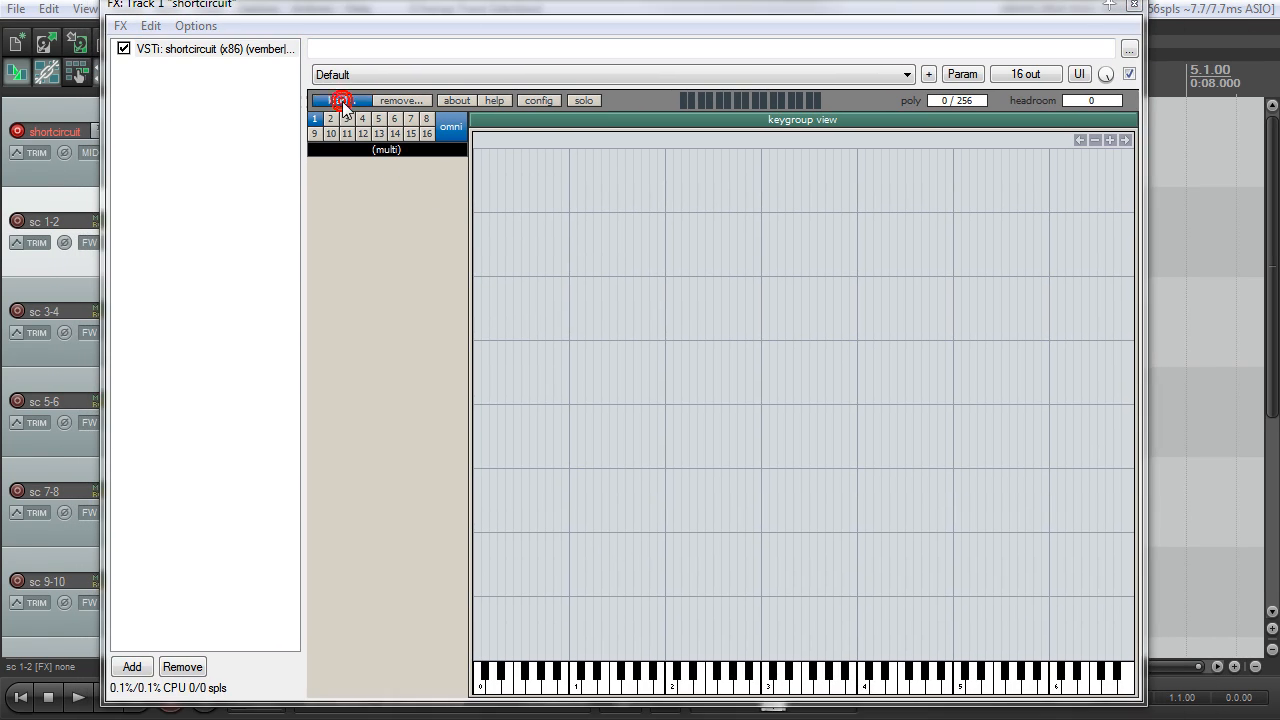
pyautogui.moveTo(491, 58); pyautogui.dragTo(398, 46)
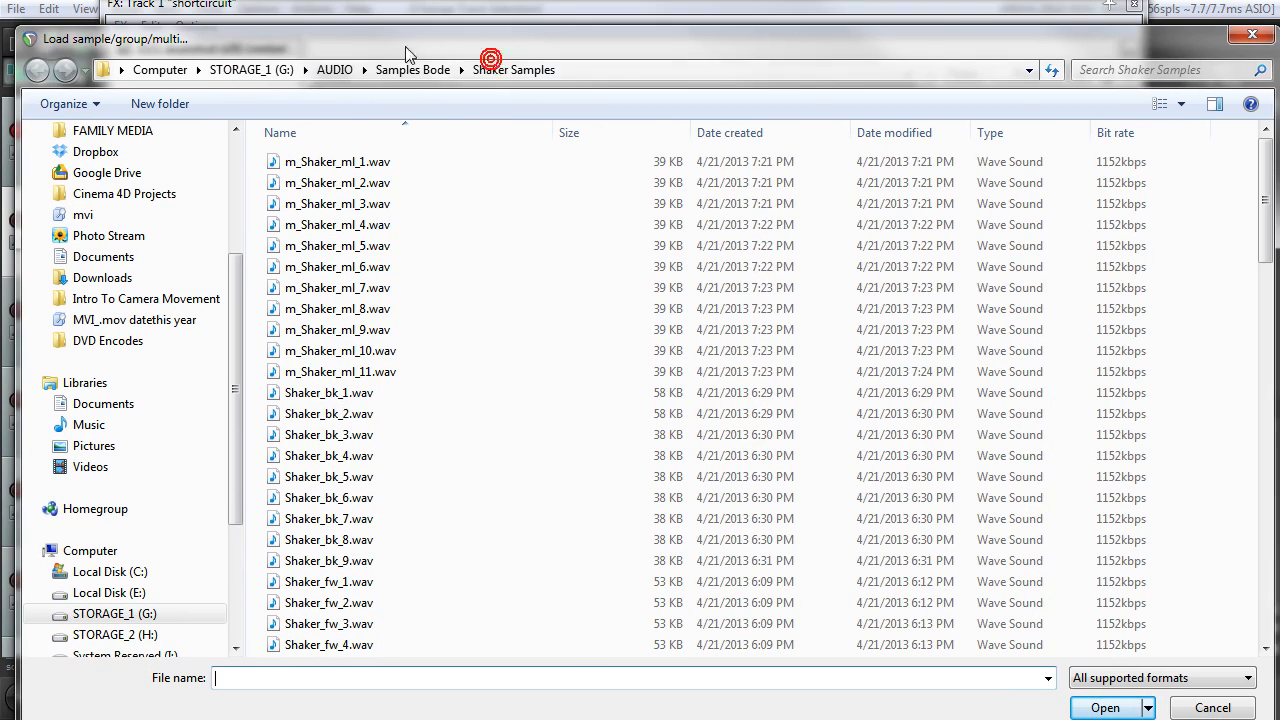
pyautogui.moveTo(1275, 719); pyautogui.dragTo(1142, 659)
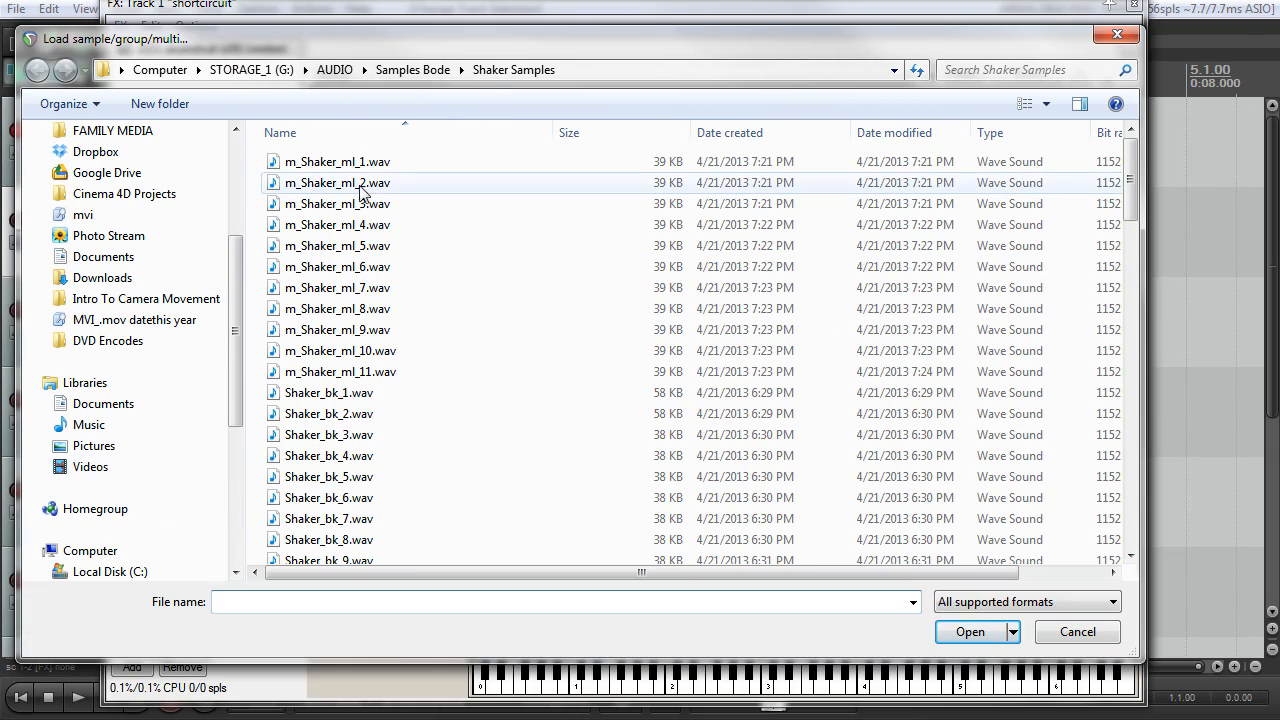
pyautogui.moveTo(1126, 150); pyautogui.dragTo(1100, 258)
pyautogui.click(366, 180)
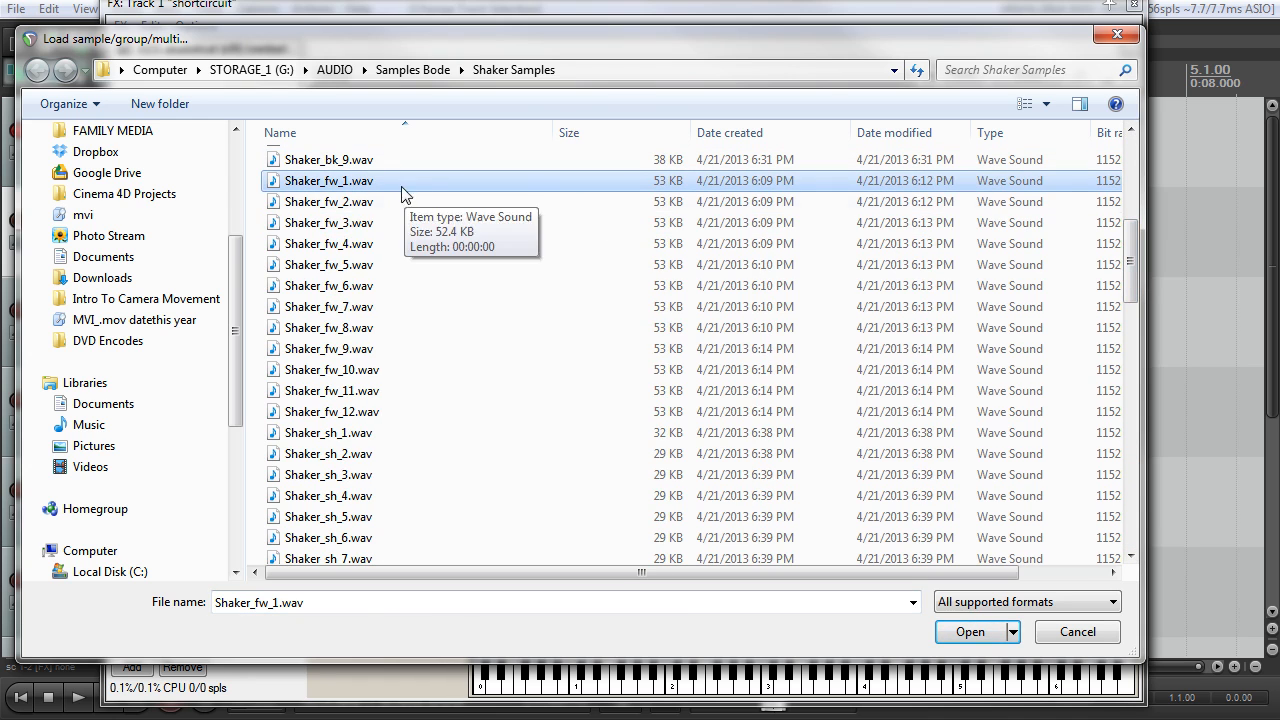
pyautogui.keyDown('shift'); pyautogui.click(363, 413); pyautogui.keyUp('shift')
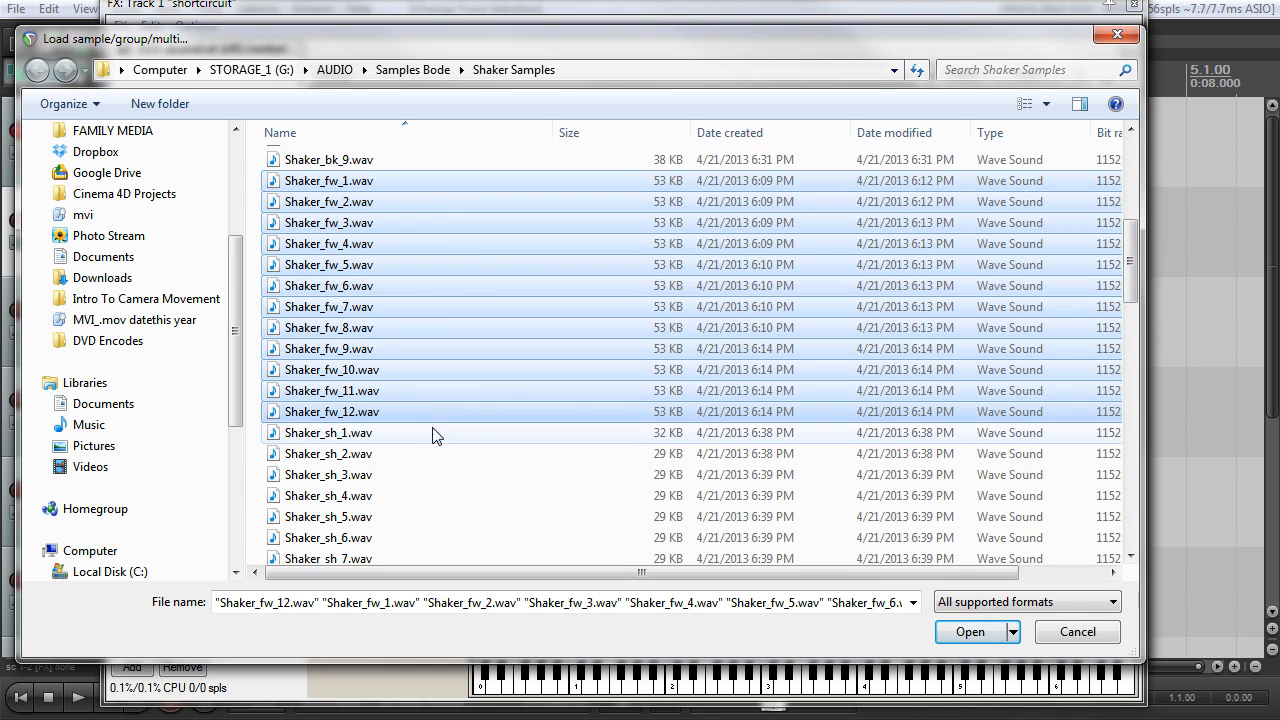
pyautogui.click(970, 632)
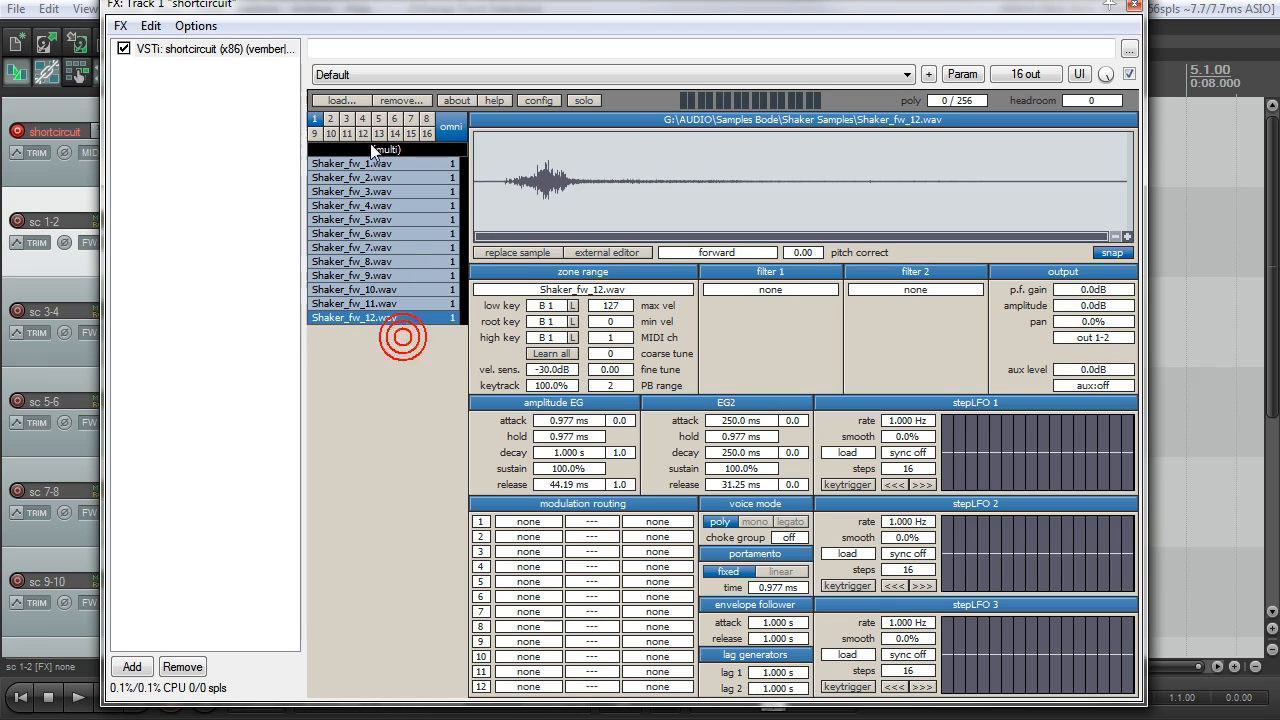
# Examine the waveforms and zone ranges of the loaded samples, including Shaker_fw_1 to Shaker_fw_4 and Shaker_fw_12
pyautogui.click(374, 164)
pyautogui.click(418, 316)
pyautogui.click(418, 167)
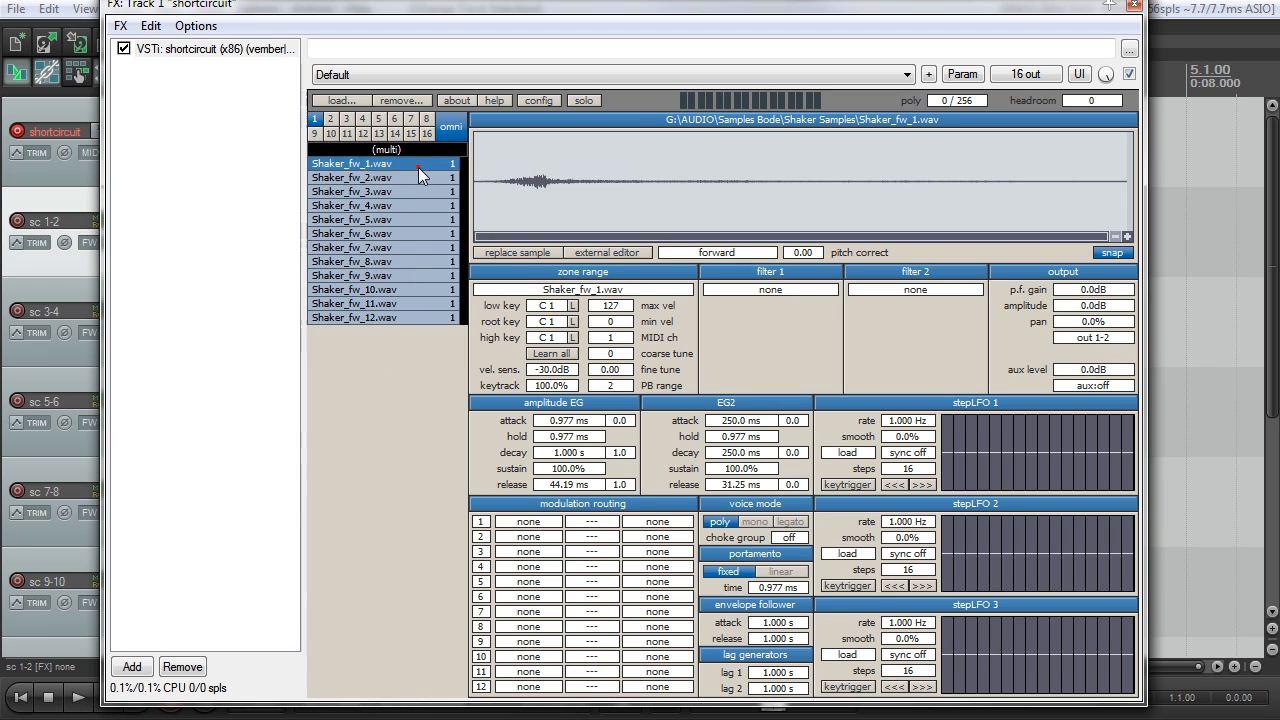
pyautogui.click(420, 177)
pyautogui.click(424, 191)
pyautogui.click(426, 205)
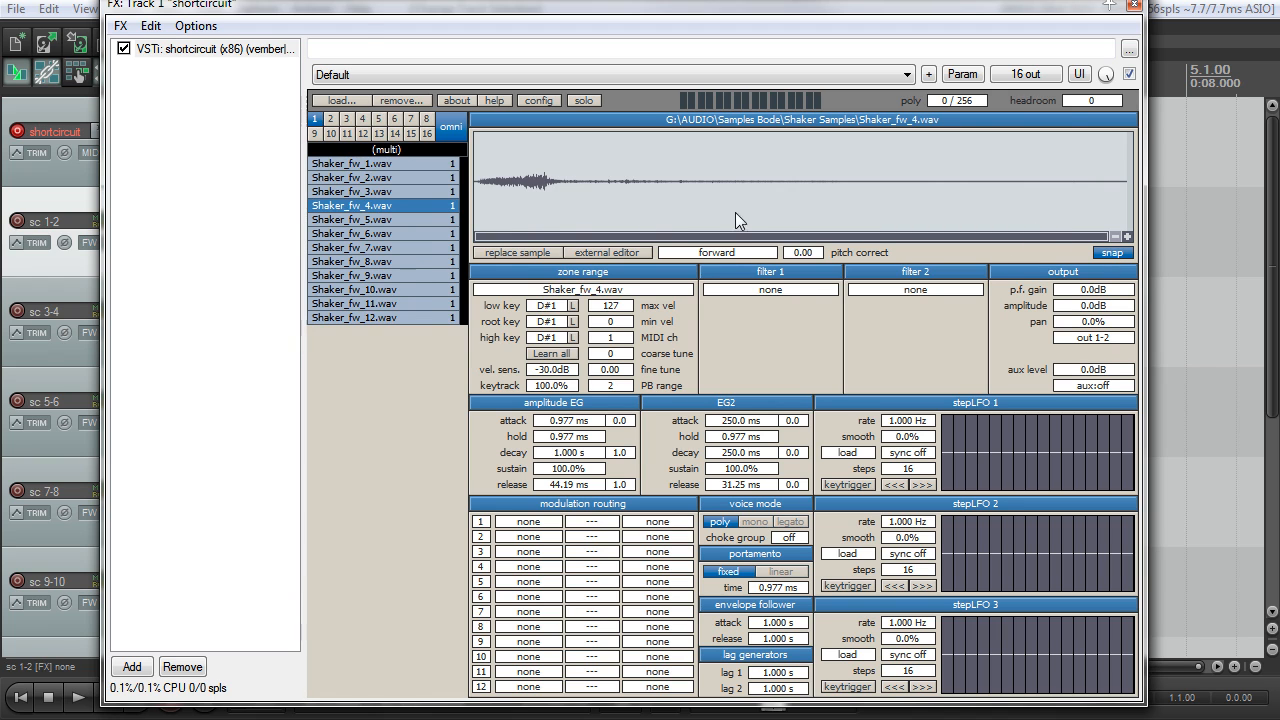
pyautogui.moveTo(366, 20); pyautogui.dragTo(402, 30)
pyautogui.click(412, 177)
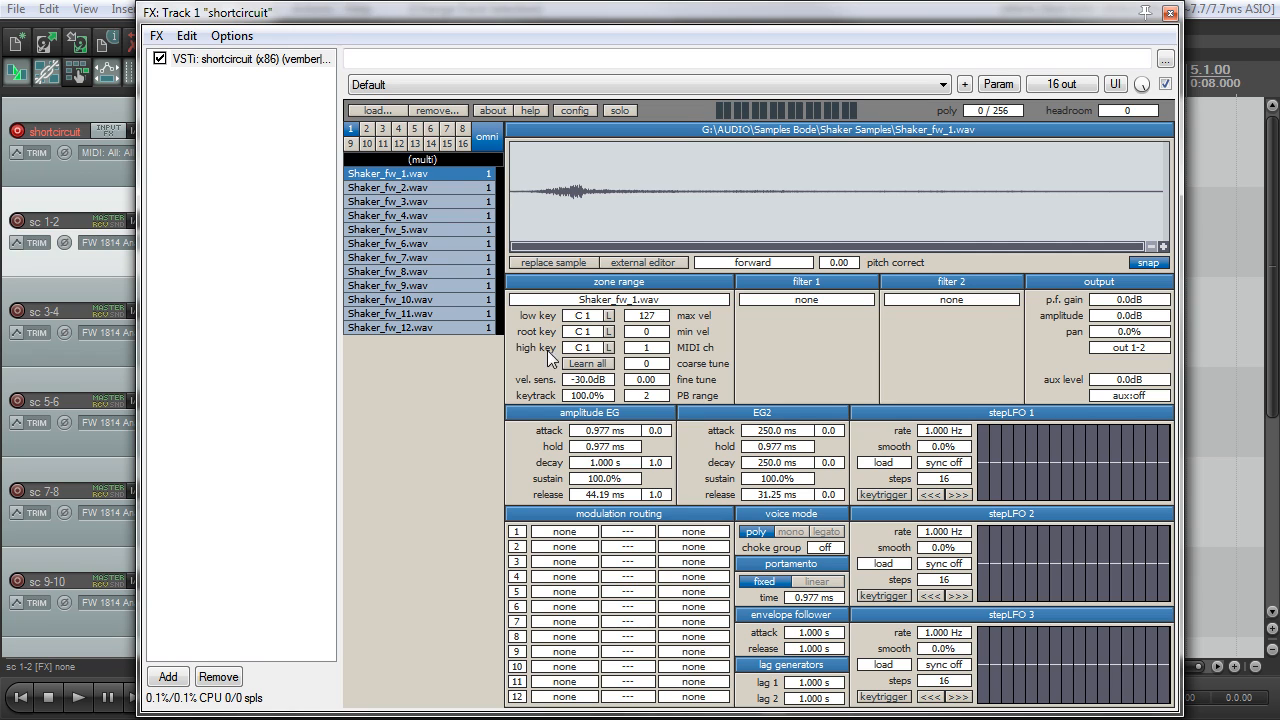
# Examine how the zones map across the keyboard in the keygroup view and in the individual settings up to Shaker_fw_12
pyautogui.click(435, 158)
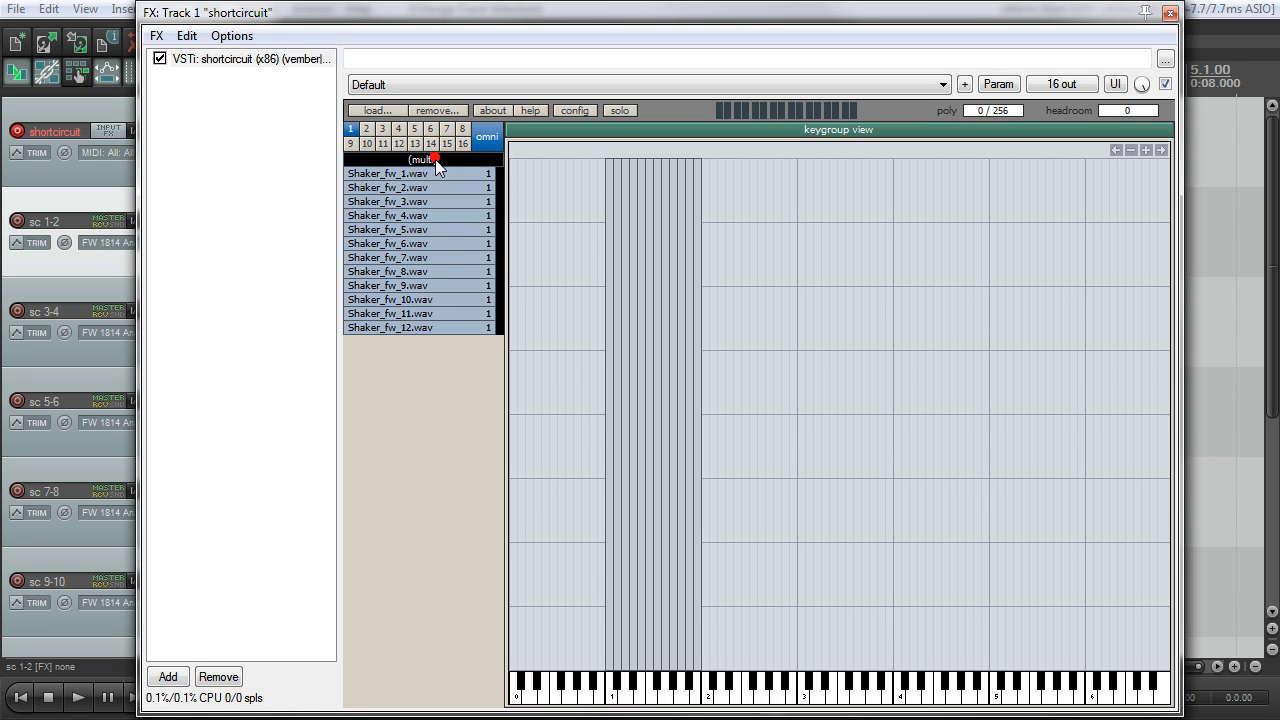
pyautogui.click(614, 700)
pyautogui.click(614, 700)
pyautogui.click(406, 173)
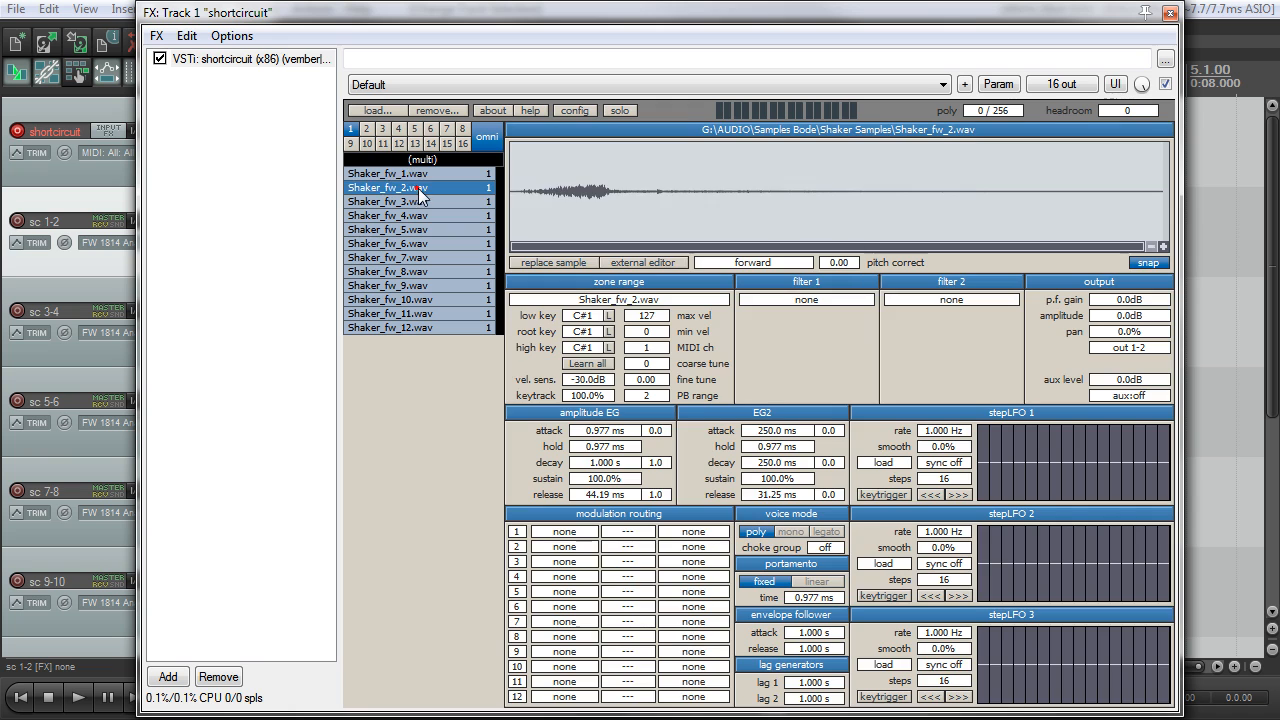
pyautogui.click(420, 328)
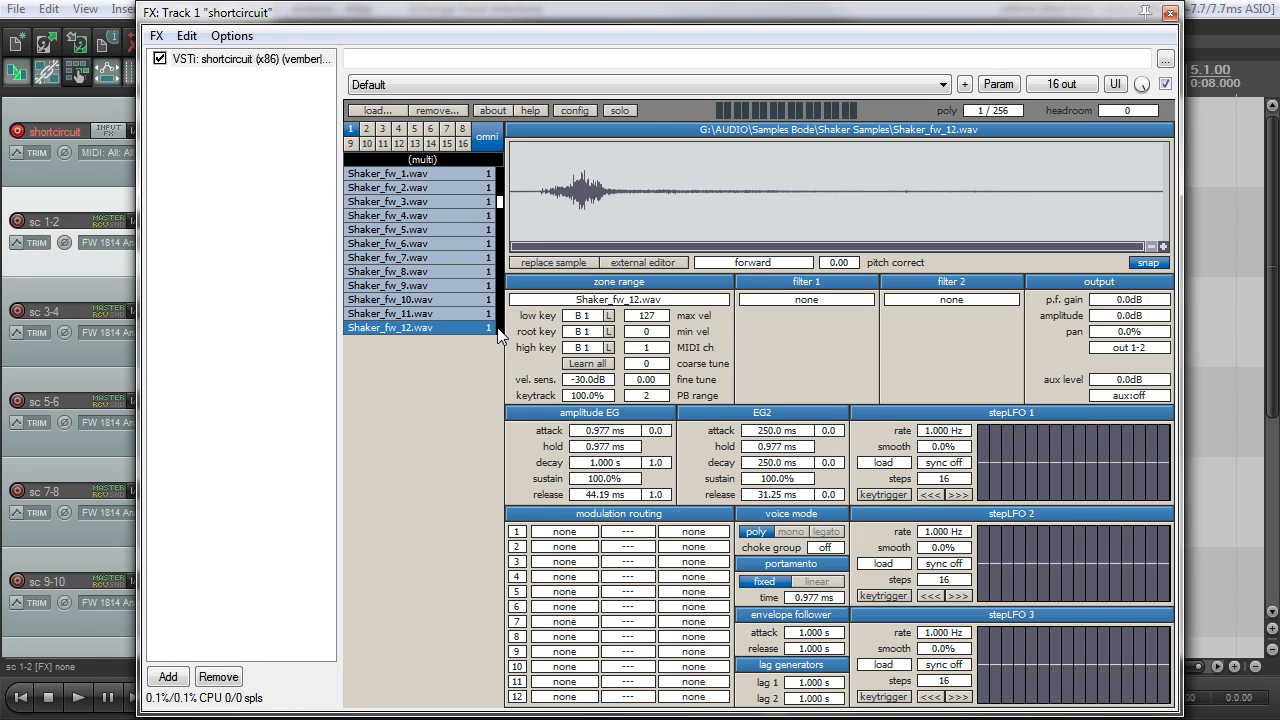
# Set the playback mode of all twelve Shaker_fw zones to forward shot
pyautogui.click(449, 176)
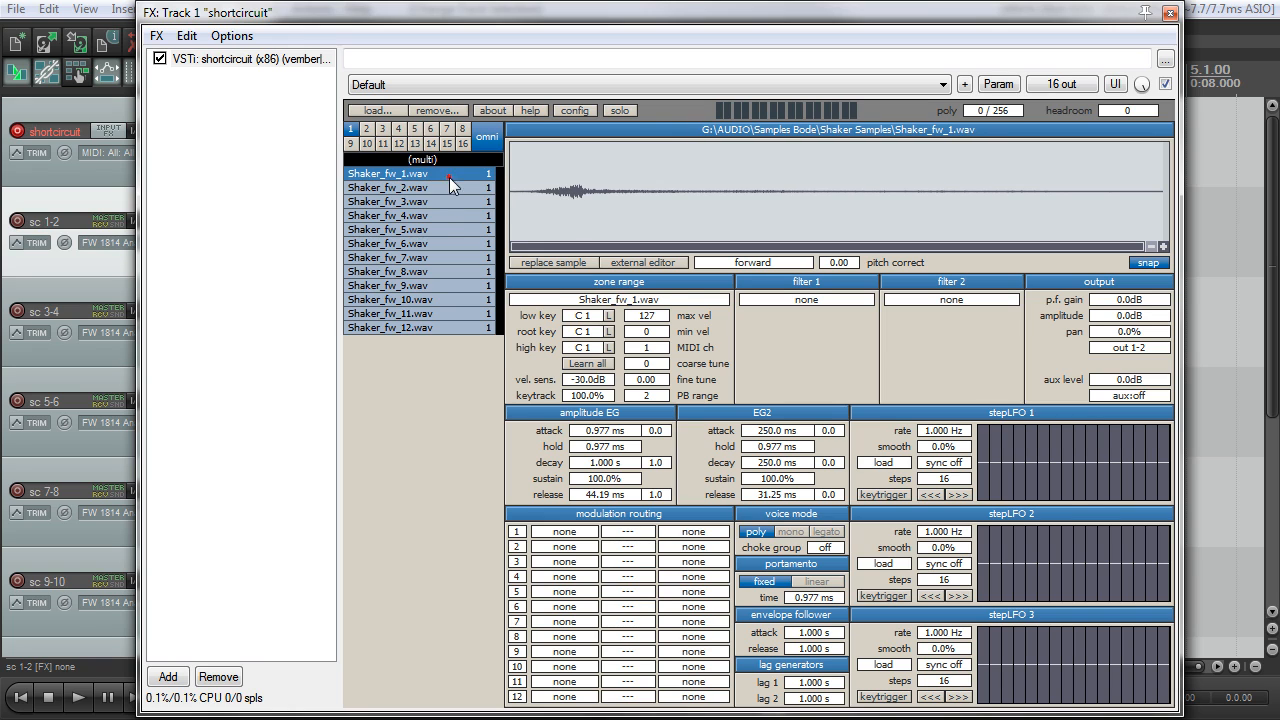
pyautogui.keyDown('shift'); pyautogui.click(451, 328); pyautogui.keyUp('shift')
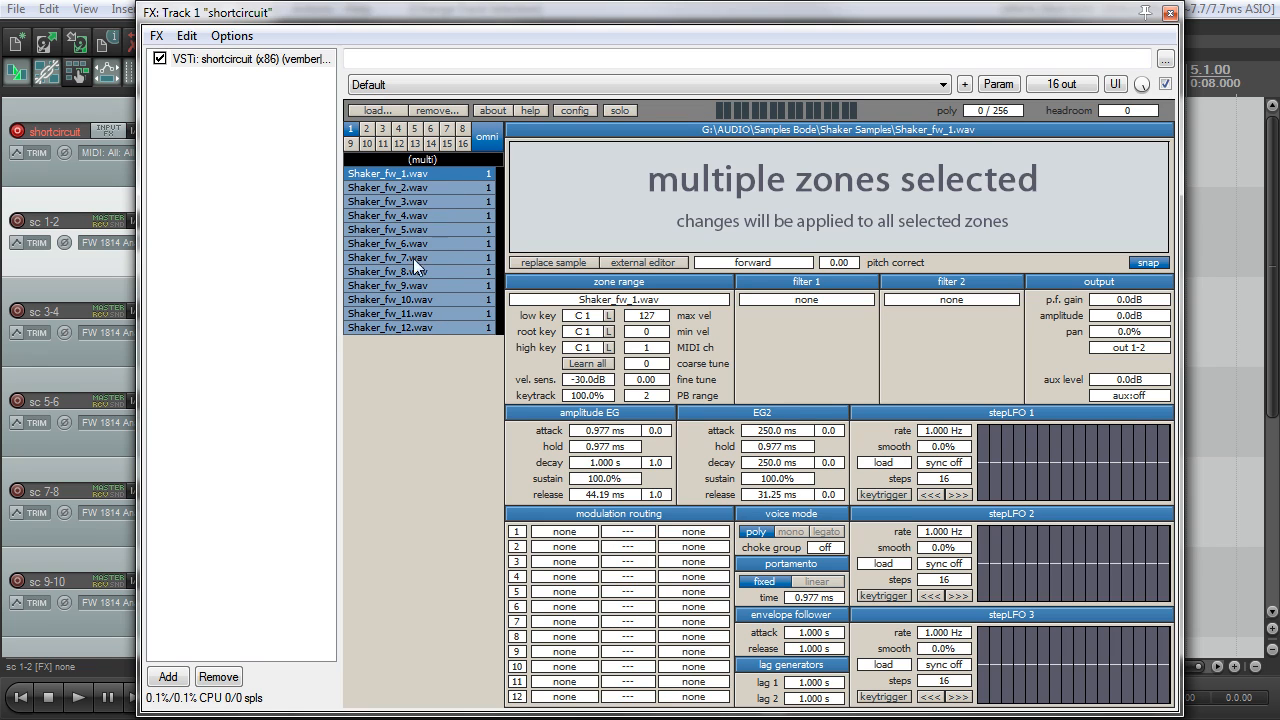
pyautogui.click(757, 263)
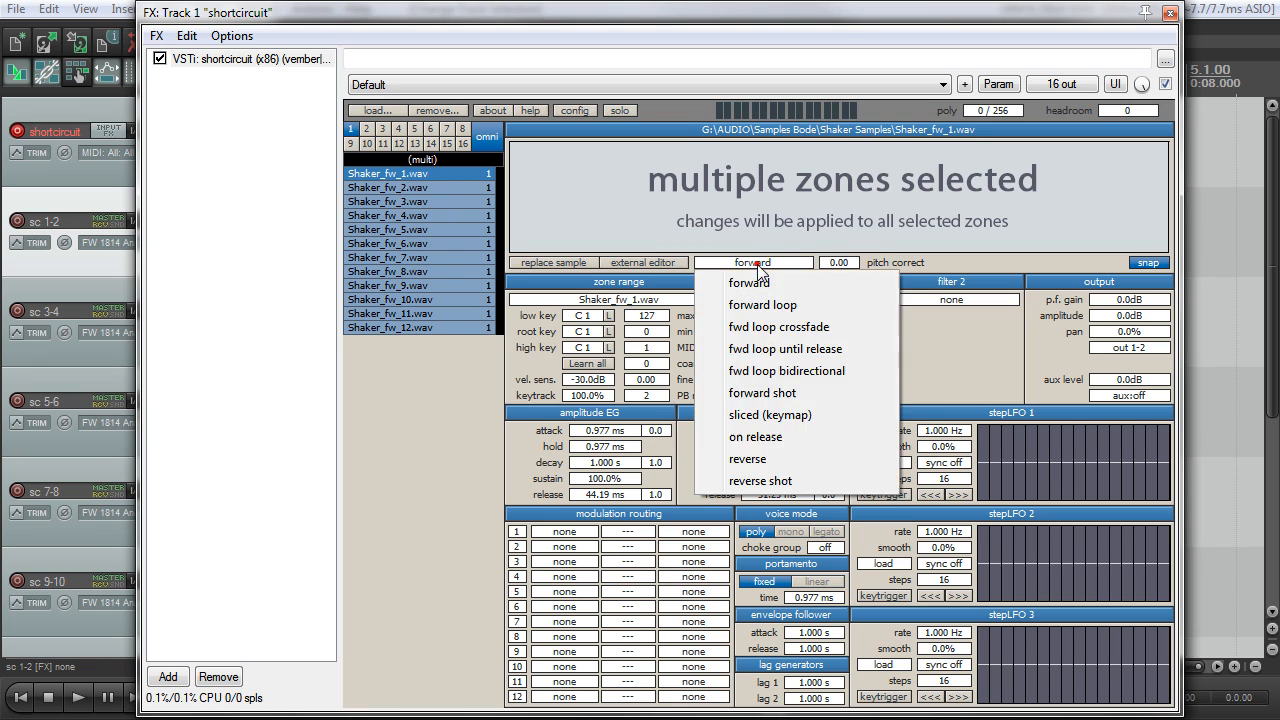
pyautogui.click(792, 393)
pyautogui.click(411, 356)
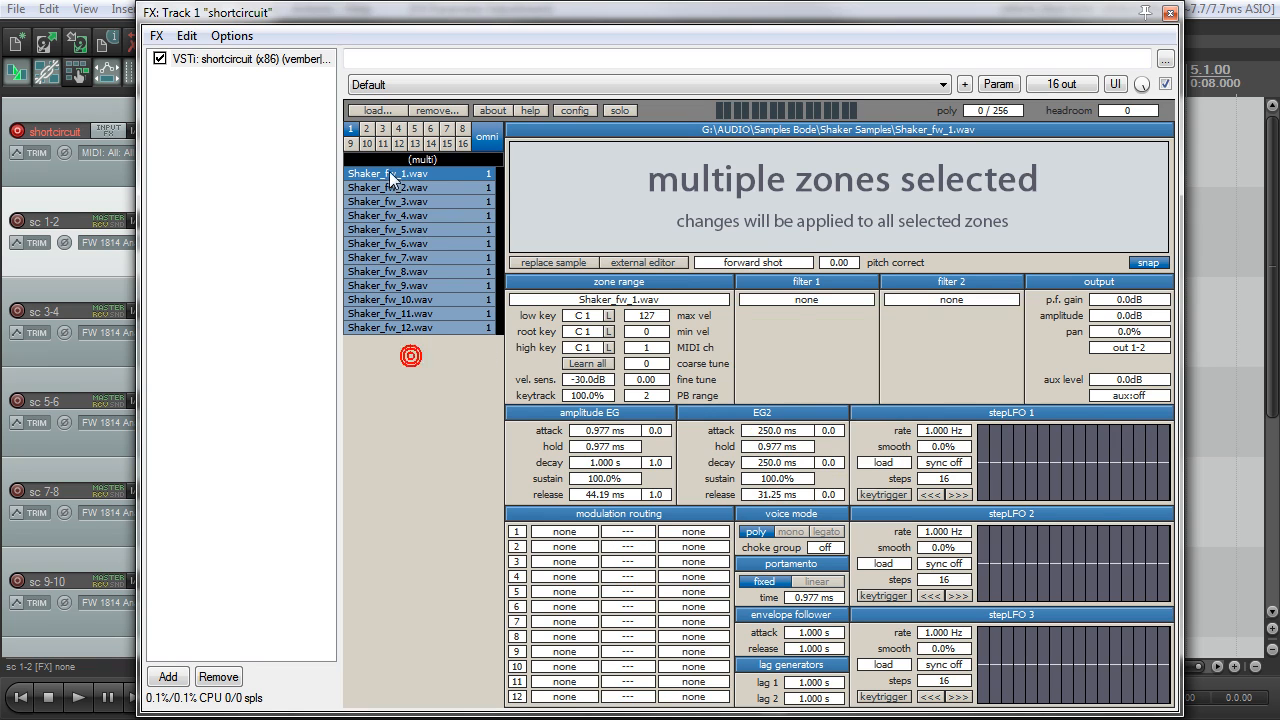
# Check the playback mode of individual zones from Shaker_fw_1 down to Shaker_fw_11
pyautogui.click(388, 173)
pyautogui.click(397, 188)
pyautogui.click(412, 201)
pyautogui.click(417, 230)
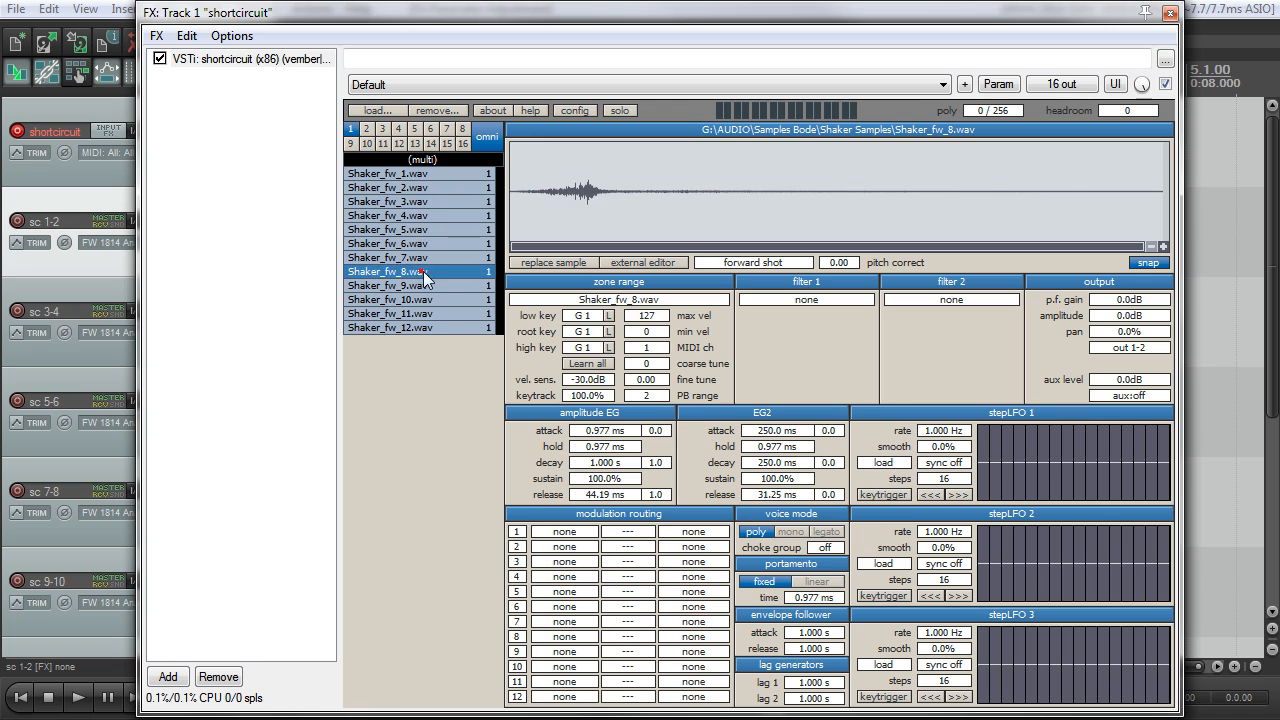
pyautogui.click(421, 272)
pyautogui.click(431, 313)
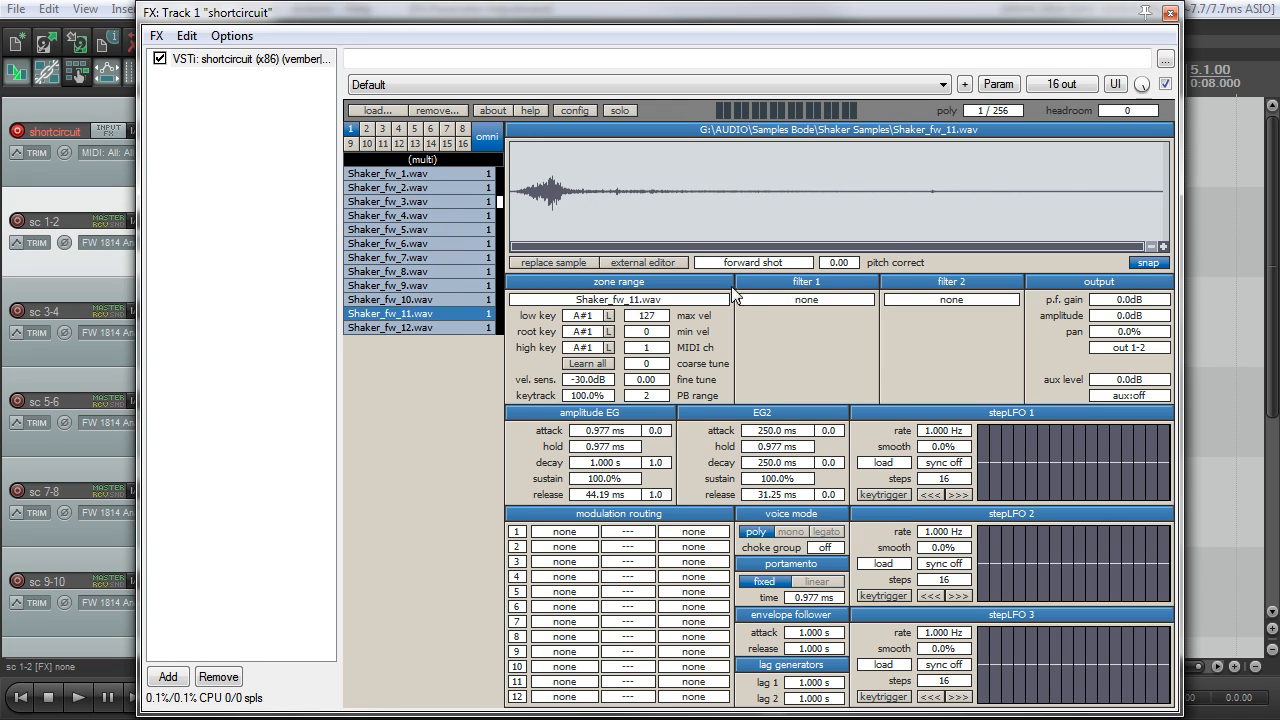
# Switch the Shaker_fw_1 zone's playback mode to forward and back to forward shot
pyautogui.click(470, 174)
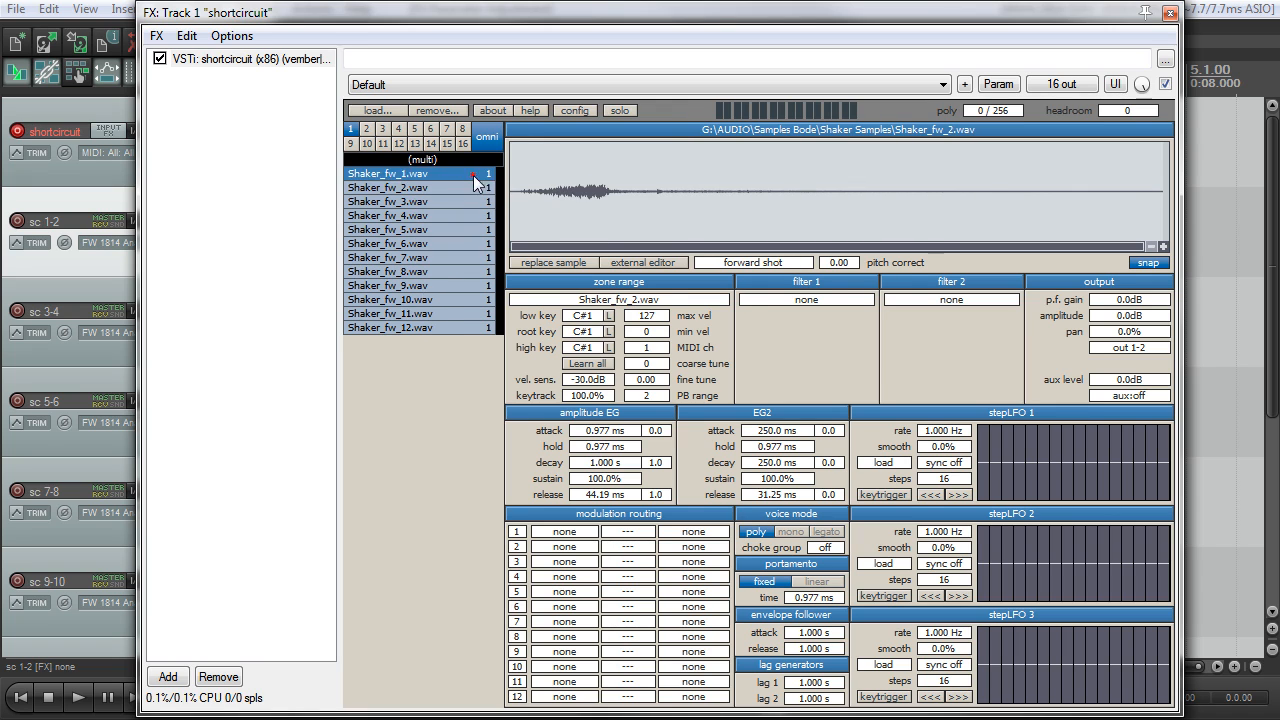
pyautogui.click(766, 262)
pyautogui.click(772, 283)
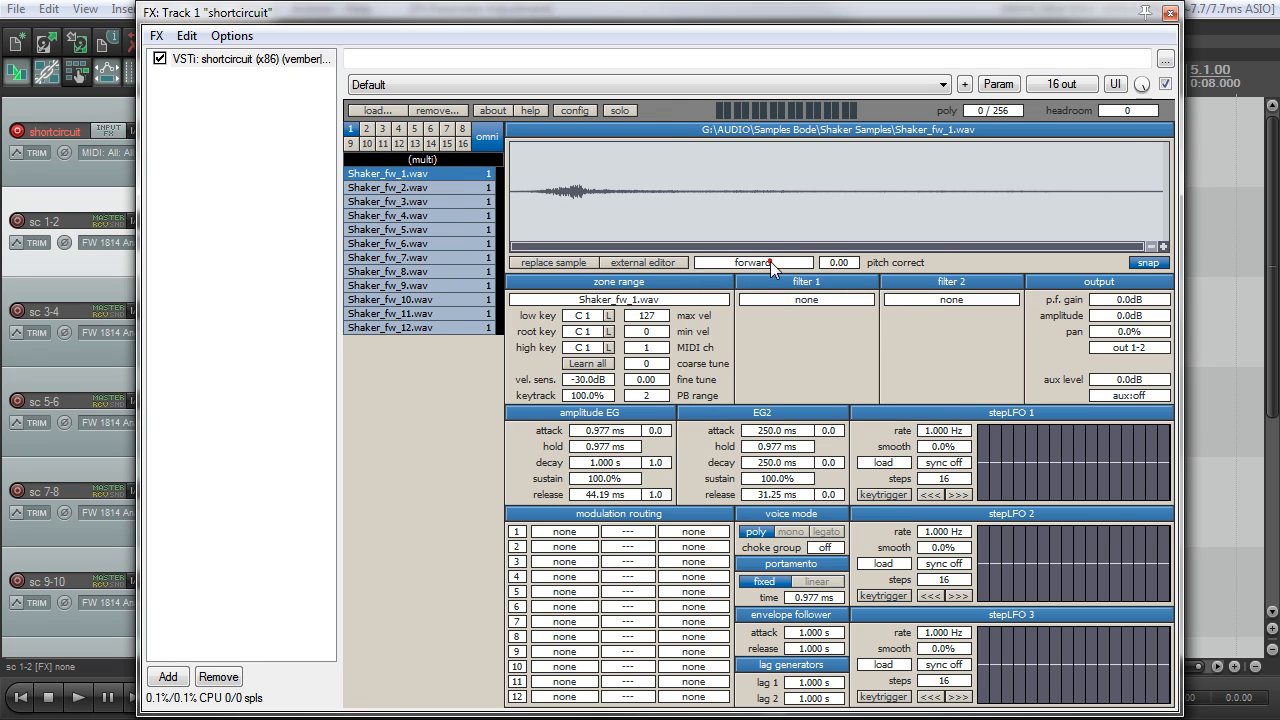
pyautogui.click(770, 262)
pyautogui.click(797, 392)
# Compare the waveforms of the Shaker_fw_12 and Shaker_fw_1 zones
pyautogui.click(419, 327)
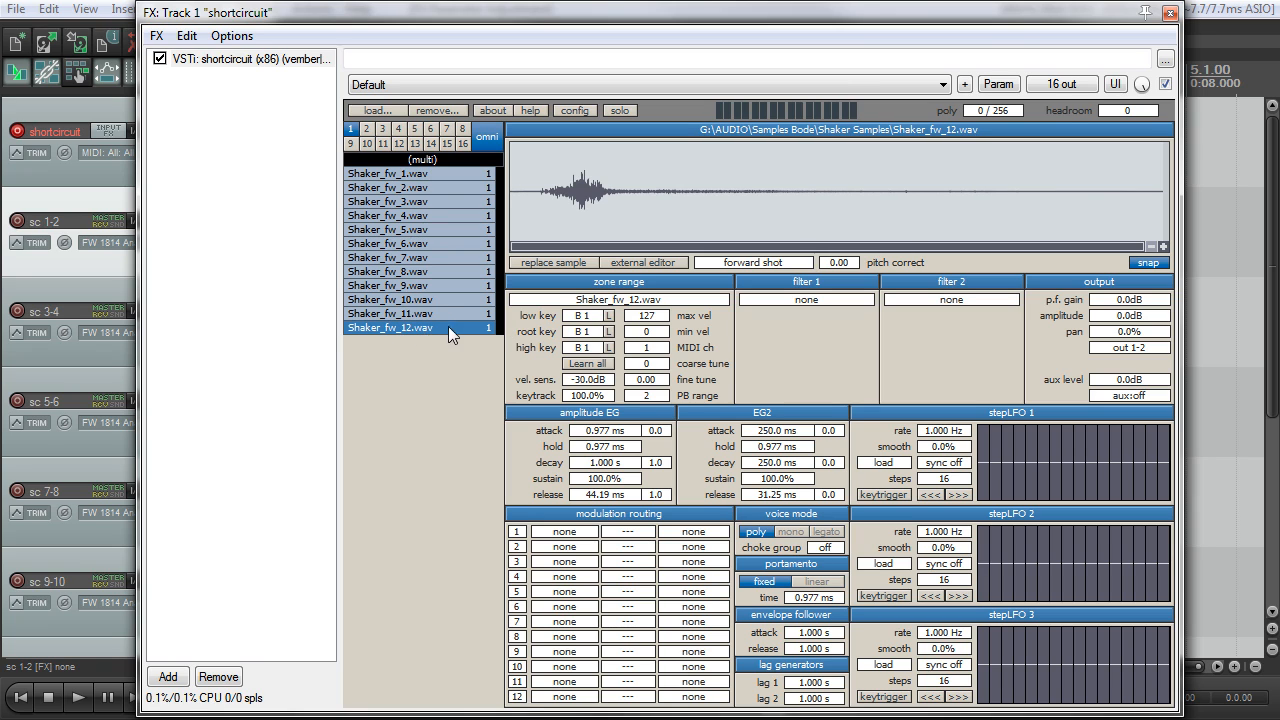
pyautogui.click(431, 175)
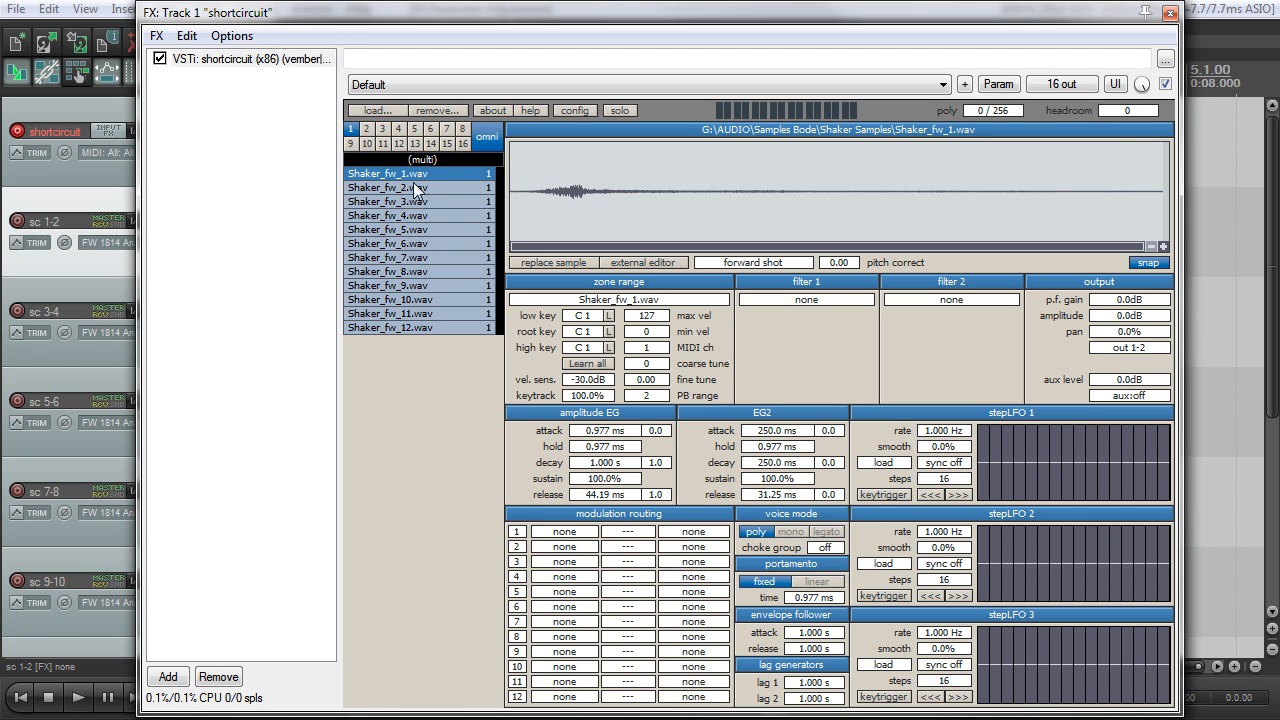
pyautogui.click(467, 329)
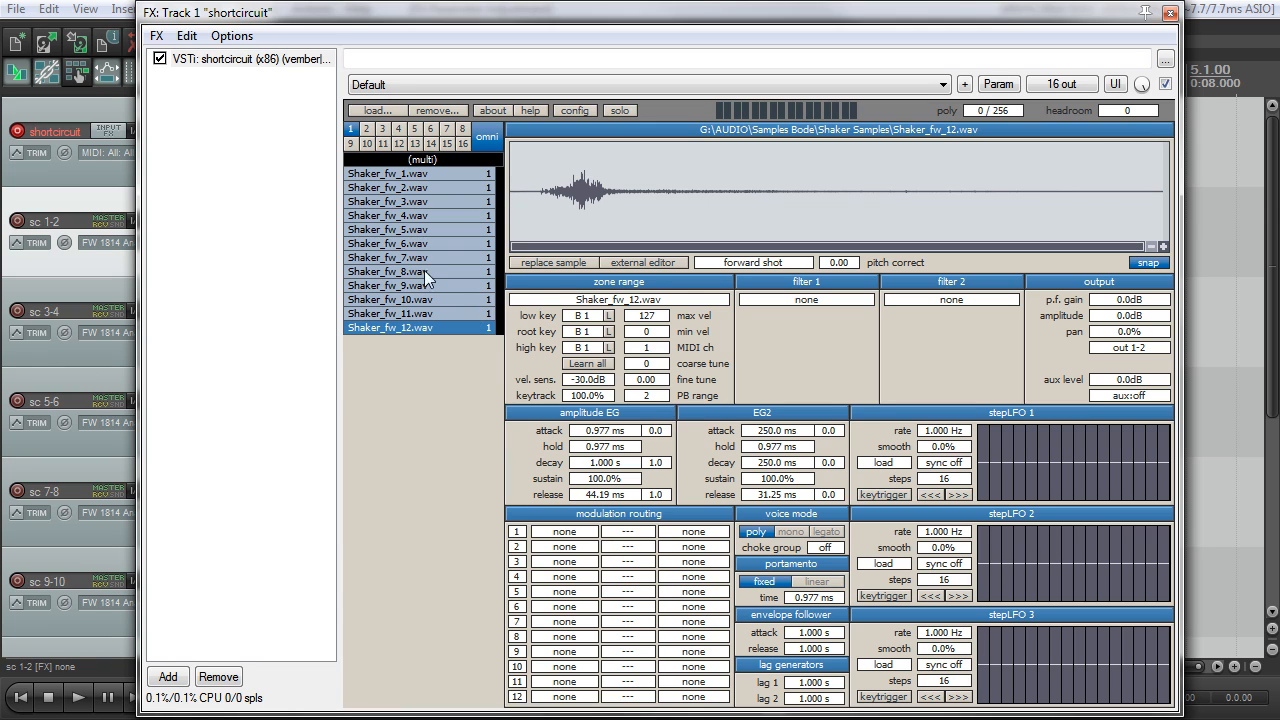
# Set the velocity sensitivity of all twelve Shaker_fw zones to 0 dB
pyautogui.click(433, 173)
pyautogui.keyDown('shift'); pyautogui.click(443, 327); pyautogui.keyUp('shift')
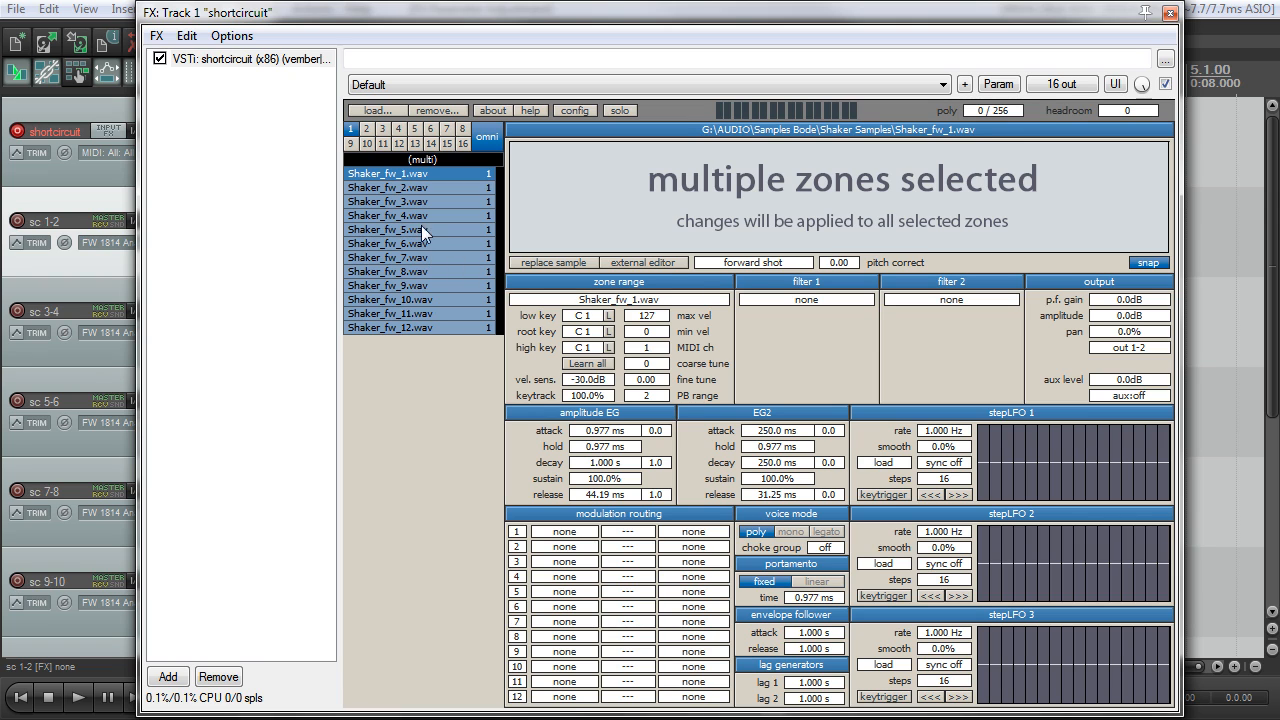
pyautogui.doubleClick(597, 380)
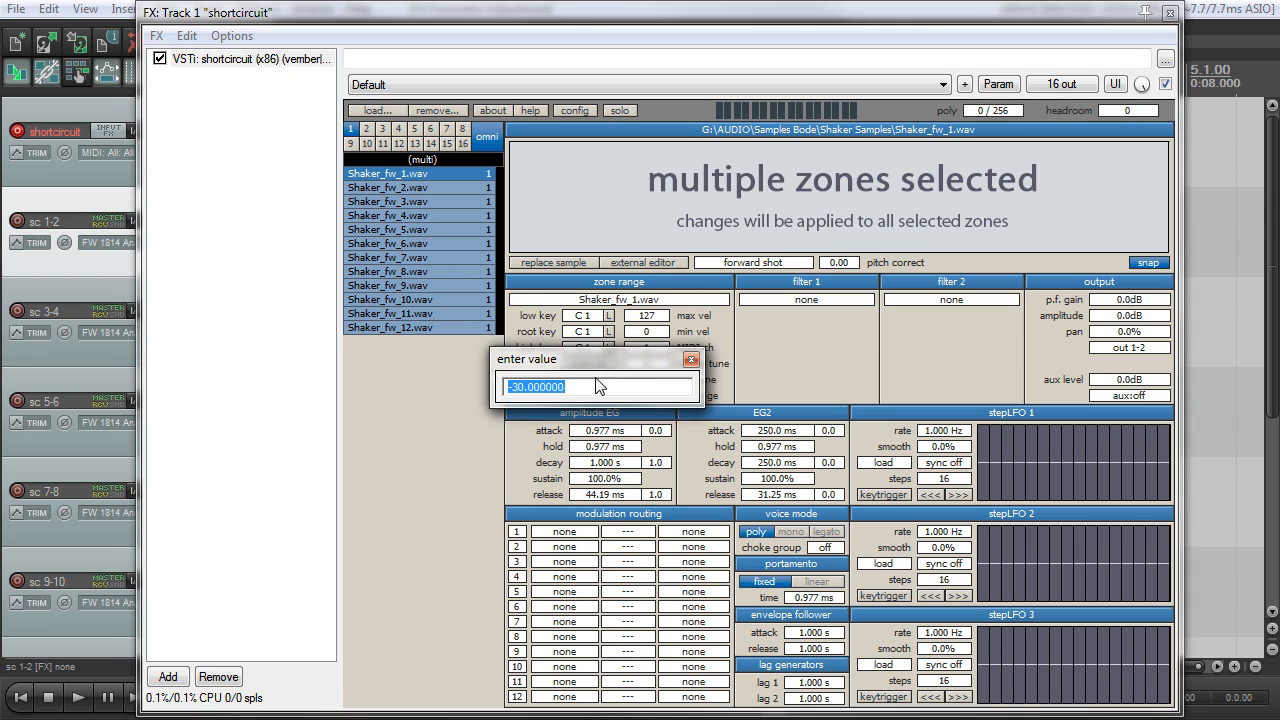
pyautogui.write('0')
pyautogui.press('Return')
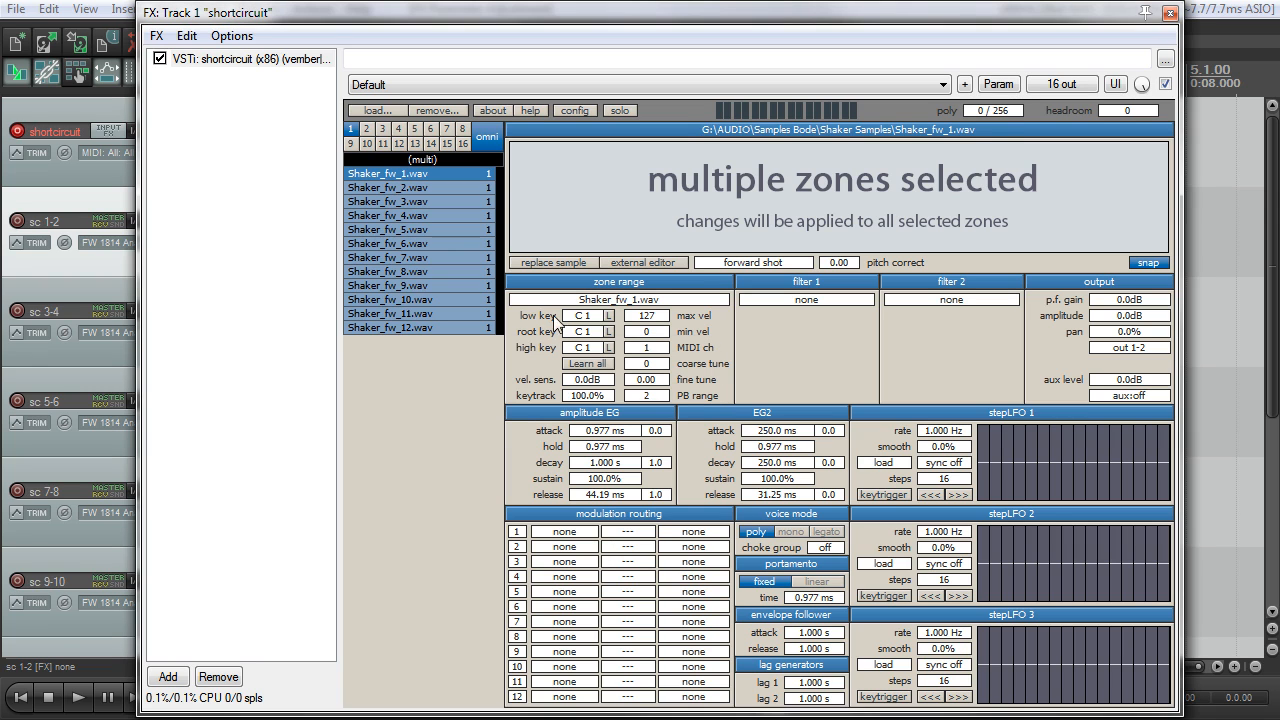
# Inspect the waveforms and zone settings of Shaker_fw_12 and several zones from Shaker_fw_1 to Shaker_fw_8
pyautogui.click(431, 330)
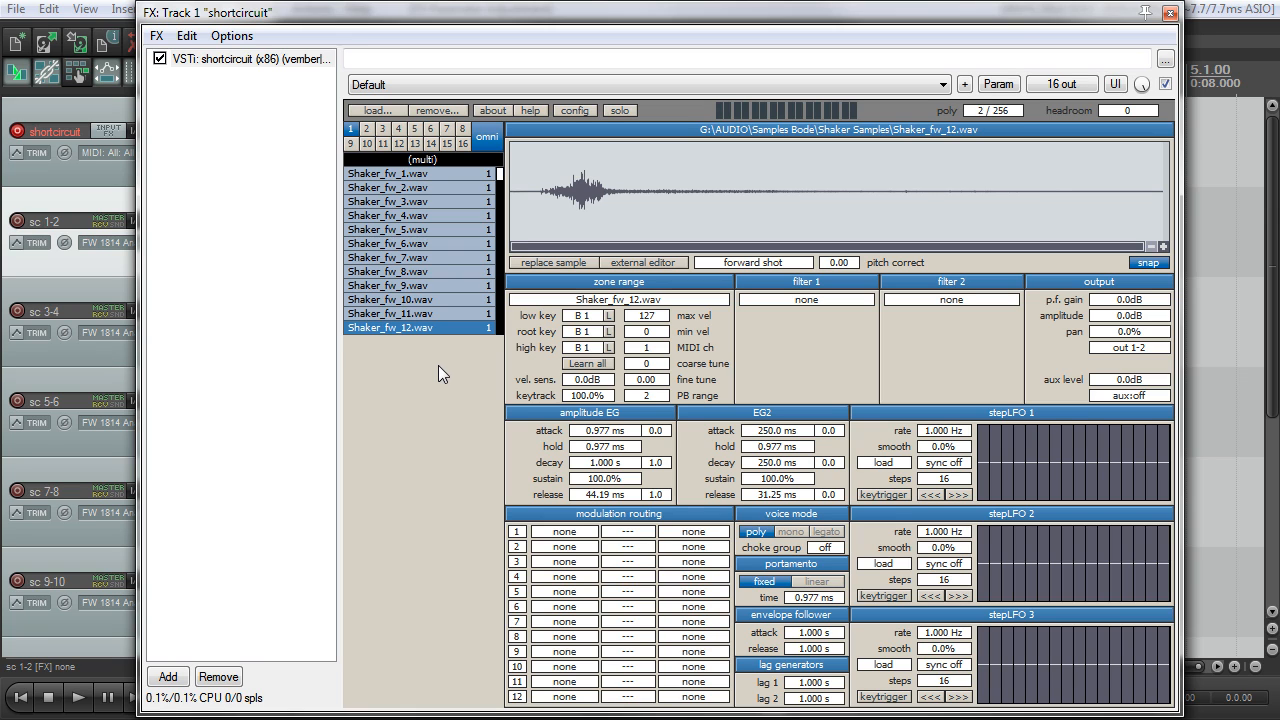
pyautogui.click(461, 173)
pyautogui.click(461, 188)
pyautogui.click(462, 201)
pyautogui.click(462, 213)
pyautogui.click(463, 243)
pyautogui.click(462, 271)
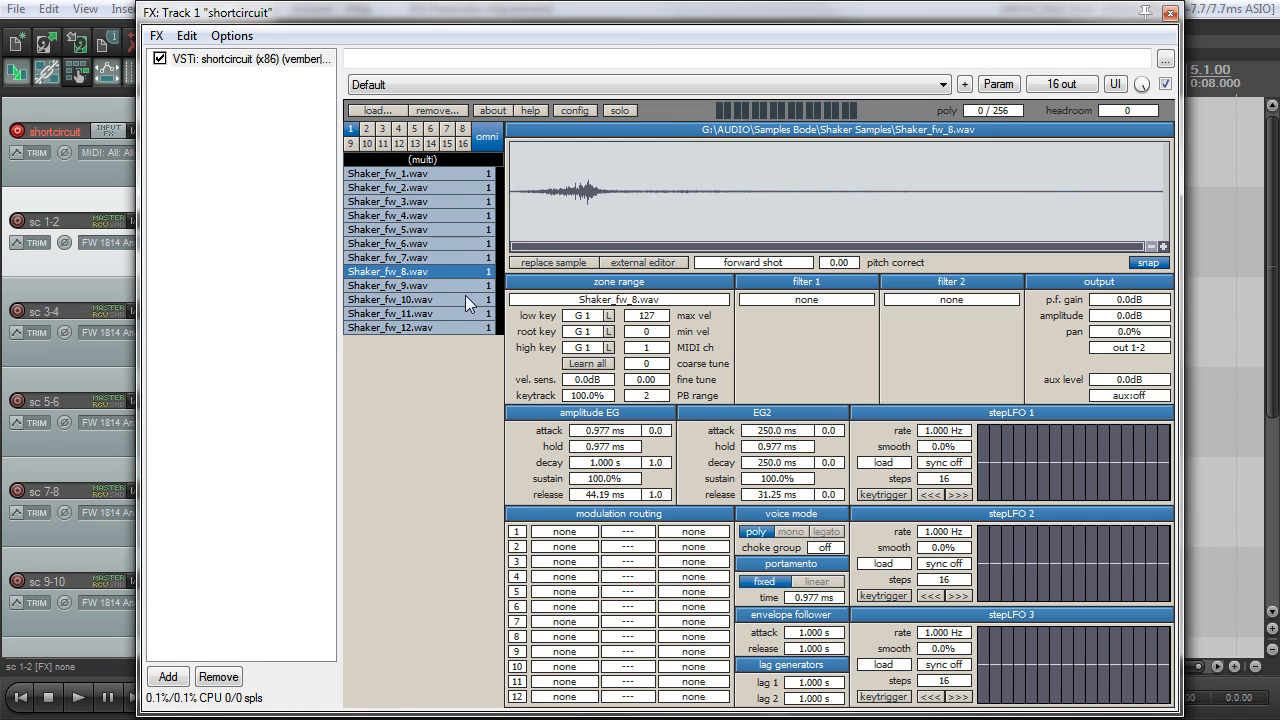
# In the keygroup view, limit the velocity range of the Shaker_fw_1 zone to 0–12
pyautogui.click(470, 161)
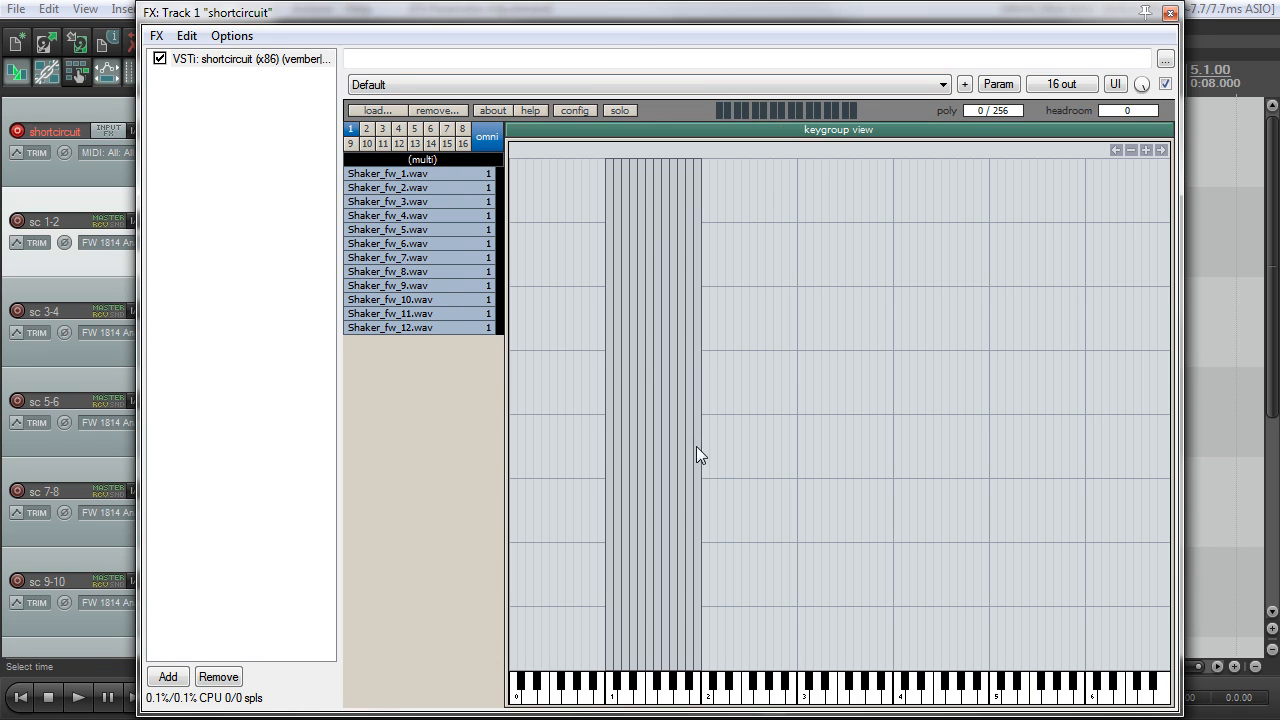
pyautogui.click(1146, 151)
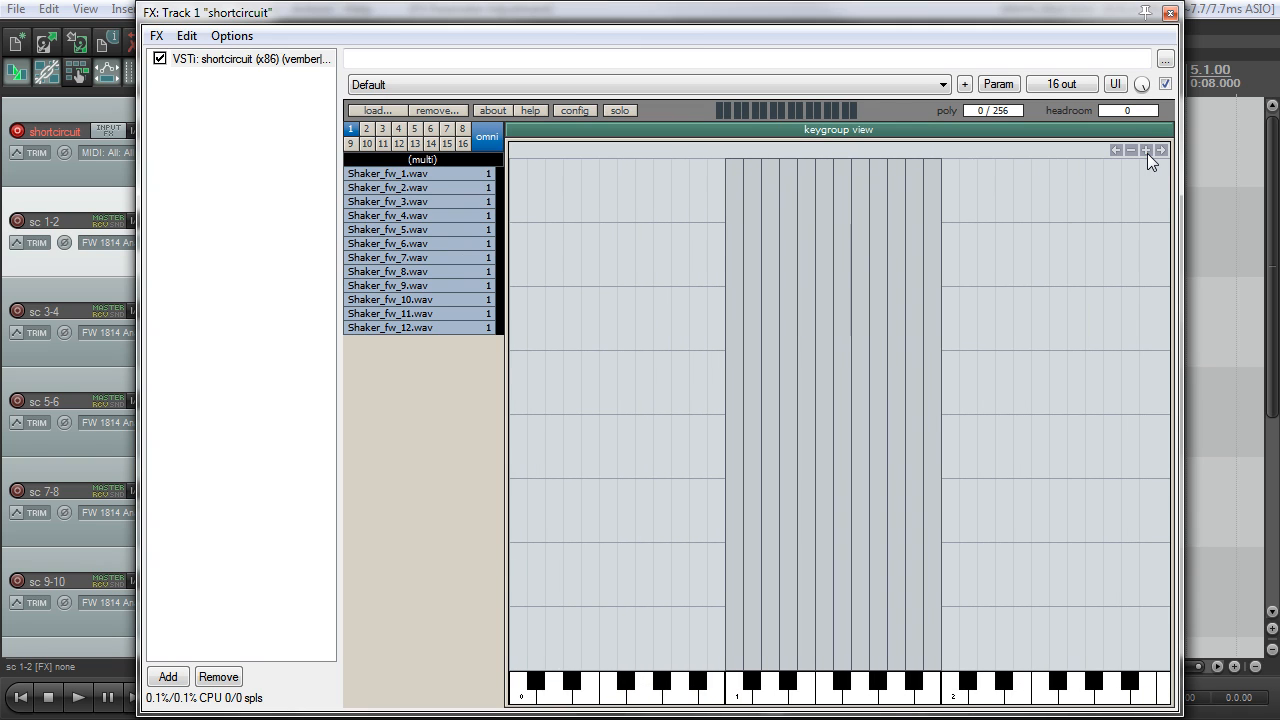
pyautogui.click(732, 176)
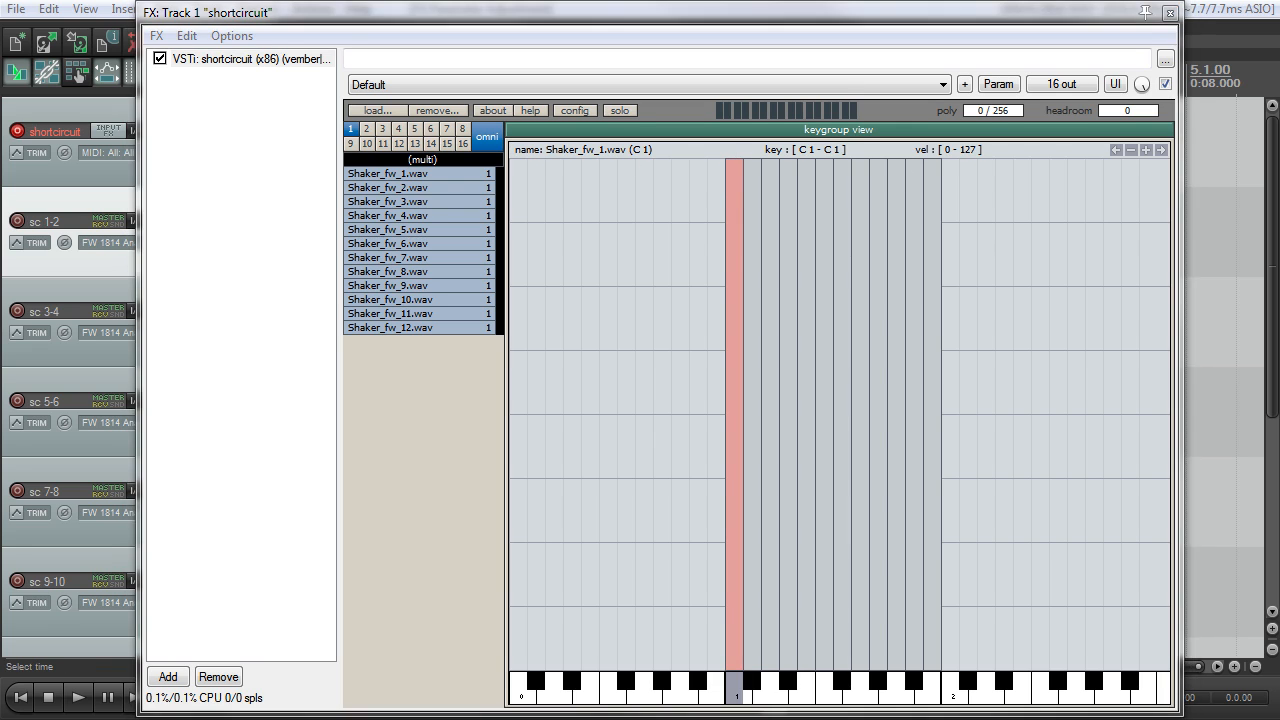
pyautogui.moveTo(734, 160); pyautogui.dragTo(736, 620)
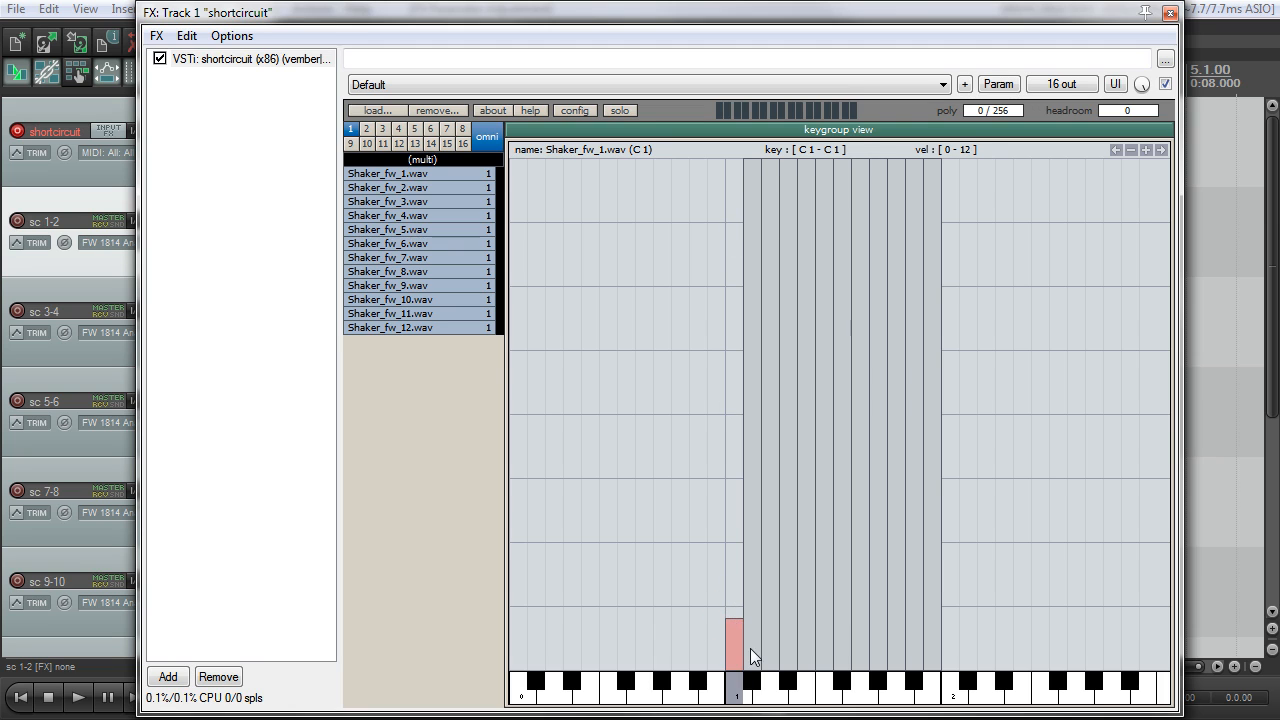
# Stack the velocity ranges of Shaker_fw_2 from 13 and Shaker_fw_3 from 25, each about 12 velocity steps tall
pyautogui.click(750, 648)
pyautogui.moveTo(754, 669); pyautogui.dragTo(760, 615)
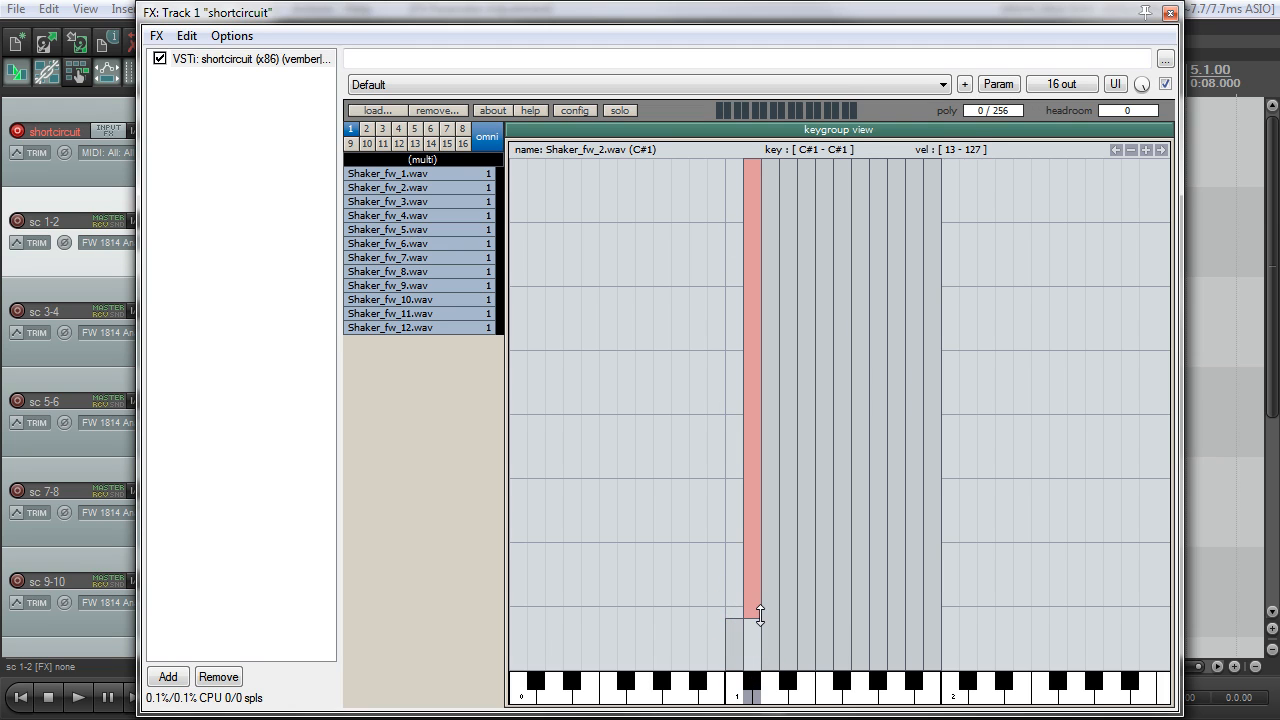
pyautogui.moveTo(750, 162); pyautogui.dragTo(767, 573)
pyautogui.click(781, 598)
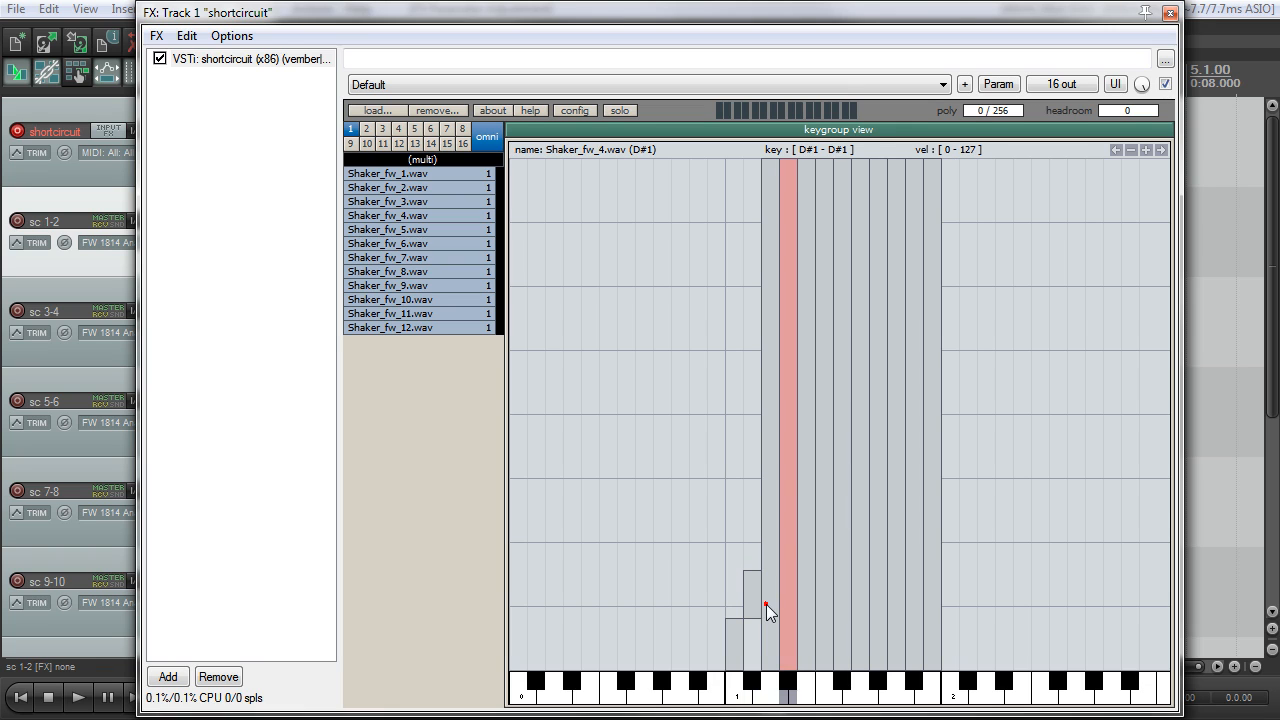
pyautogui.click(766, 603)
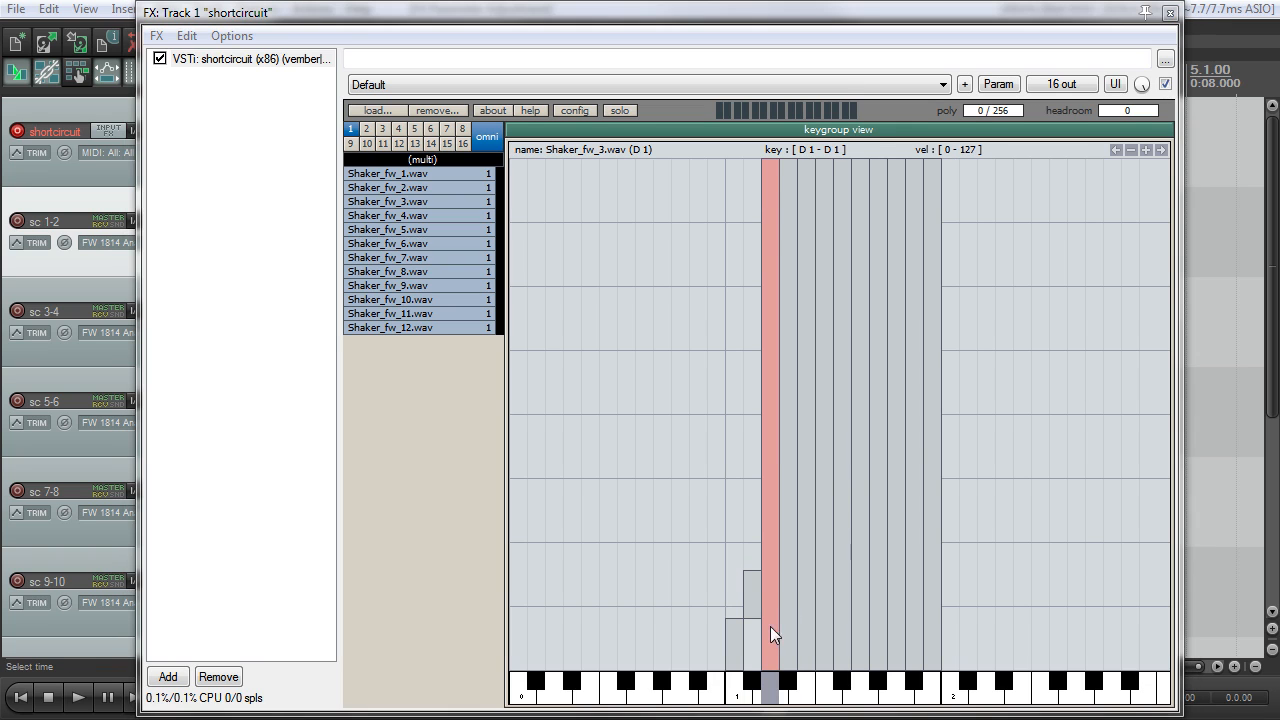
pyautogui.moveTo(768, 664); pyautogui.dragTo(778, 565)
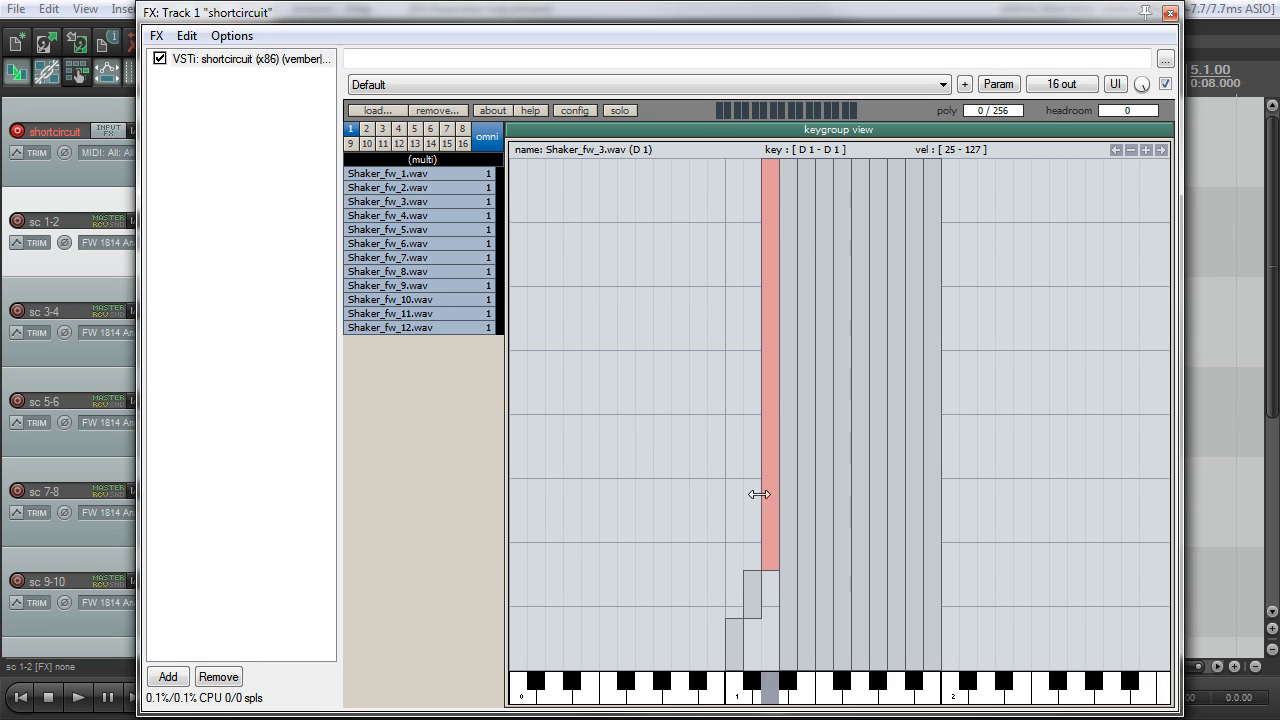
pyautogui.moveTo(770, 163); pyautogui.dragTo(780, 511)
# Continue the rising velocity staircase with zones Shaker_fw_4 to Shaker_fw_10, each about 12 velocity steps tall and starting where the previous one ends
pyautogui.moveTo(795, 163); pyautogui.dragTo(830, 376)
pyautogui.moveTo(837, 158); pyautogui.dragTo(845, 331)
pyautogui.click(1146, 150)
pyautogui.click(1146, 150)
pyautogui.moveTo(861, 668); pyautogui.dragTo(862, 331)
pyautogui.moveTo(862, 160); pyautogui.dragTo(870, 283)
pyautogui.moveTo(878, 668); pyautogui.dragTo(876, 281)
pyautogui.moveTo(879, 160); pyautogui.dragTo(881, 235)
pyautogui.moveTo(896, 668); pyautogui.dragTo(896, 234)
pyautogui.moveTo(896, 160); pyautogui.dragTo(898, 187)
# Lower the maximum velocity of Shaker_fw_1 to 10 and extend Shaker_fw_2 down to meet it, making room for Shaker_fw_11 and Shaker_fw_12
pyautogui.click(930, 530)
pyautogui.click(911, 535)
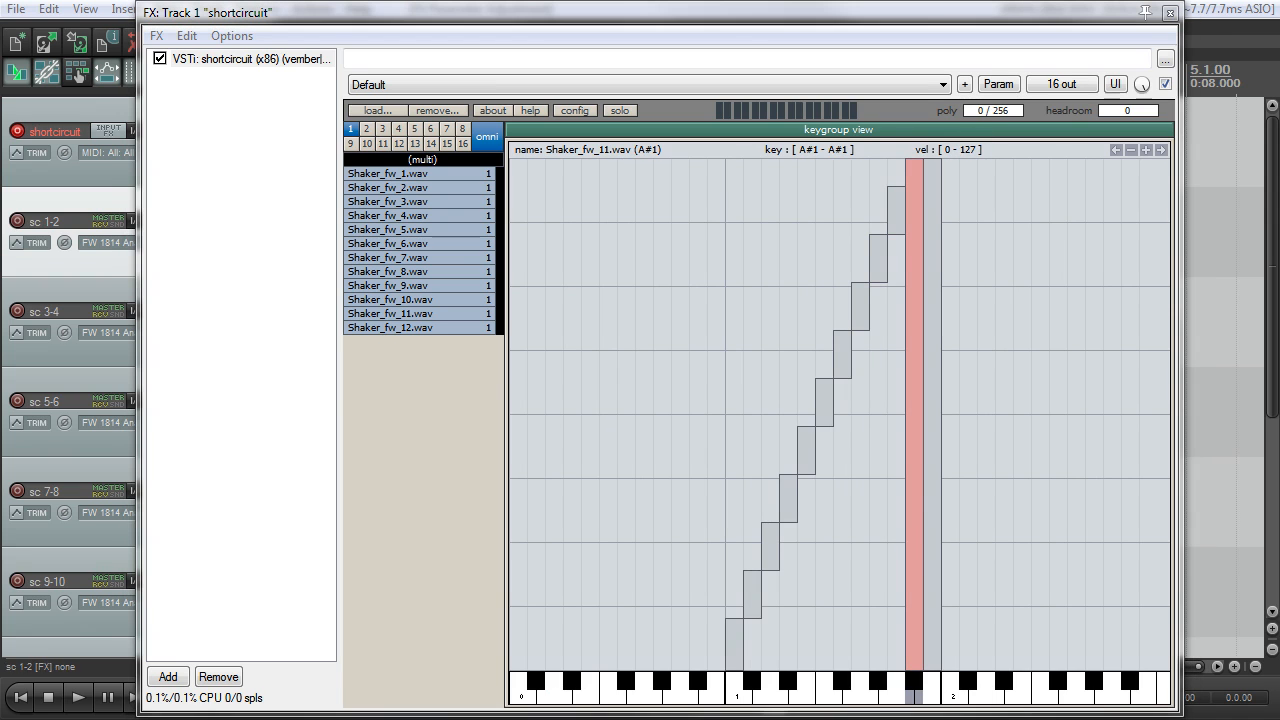
pyautogui.click(934, 201)
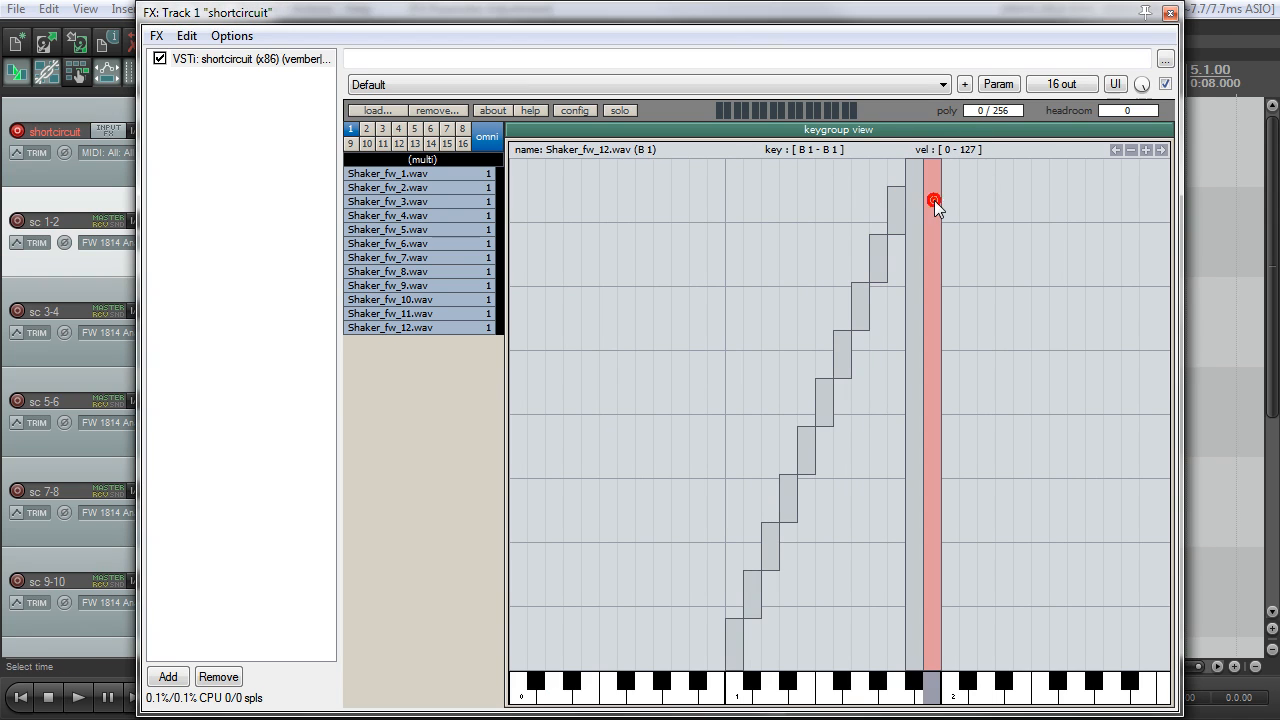
pyautogui.click(736, 622)
pyautogui.moveTo(736, 619); pyautogui.dragTo(737, 630)
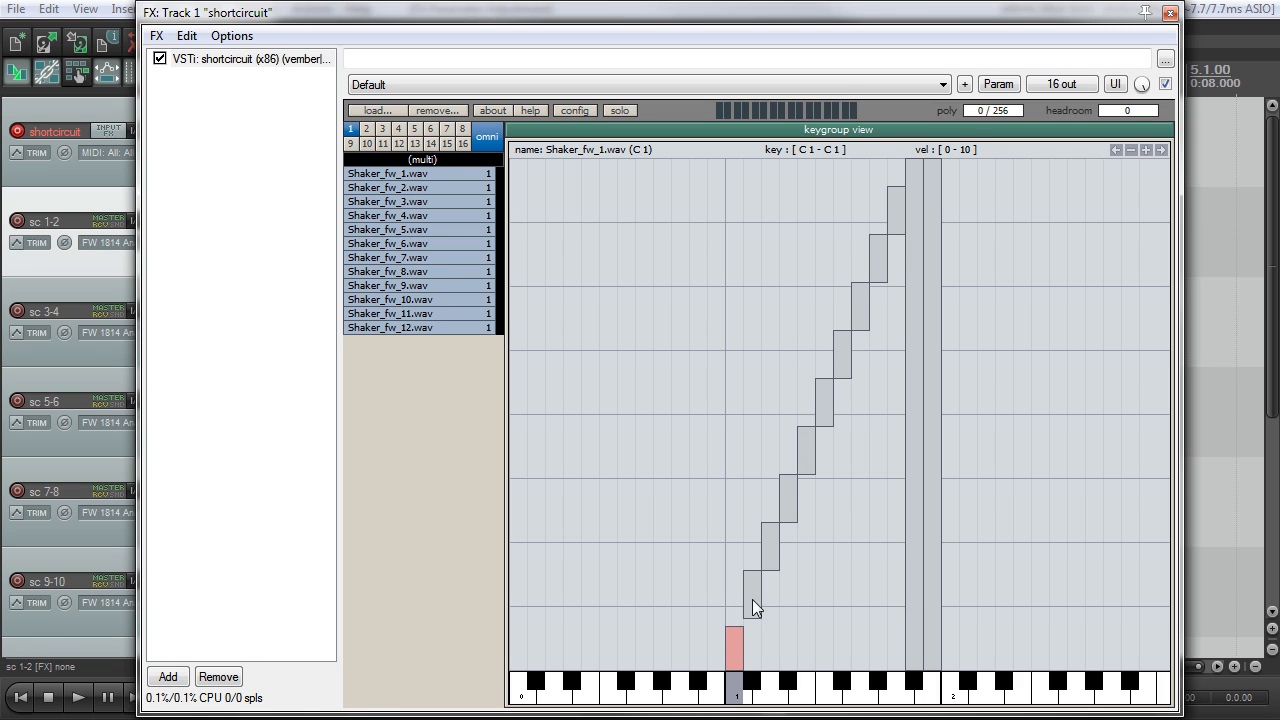
pyautogui.click(754, 608)
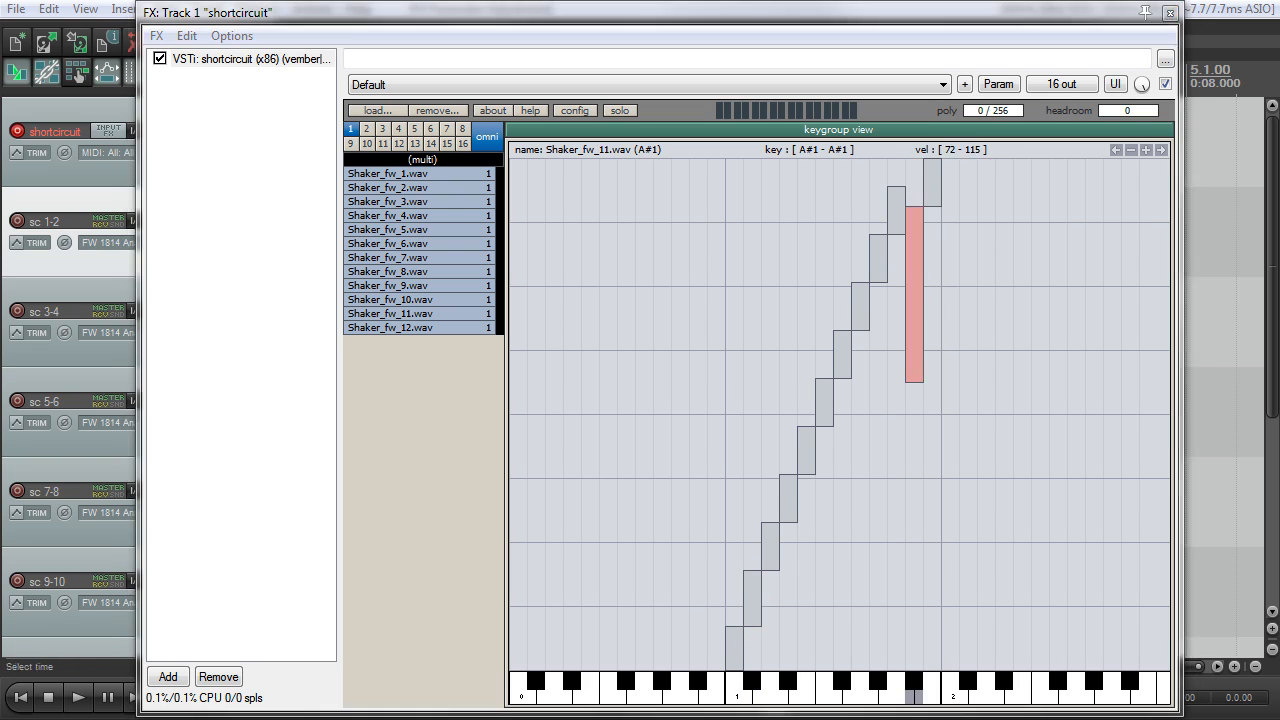
# Shrink and shift the velocity ranges of Shaker_fw_11 down to Shaker_fw_7 into adjoining steps below the Shaker_fw_12 range
pyautogui.moveTo(914, 382); pyautogui.dragTo(914, 246)
pyautogui.moveTo(897, 187); pyautogui.dragTo(897, 247)
pyautogui.moveTo(897, 386); pyautogui.dragTo(897, 294)
pyautogui.moveTo(880, 235); pyautogui.dragTo(880, 295)
pyautogui.moveTo(879, 409); pyautogui.dragTo(879, 338)
pyautogui.moveTo(861, 283); pyautogui.dragTo(844, 382)
# Lower the velocity ranges of Shaker_fw_6 to Shaker_fw_1 into adjoining steps, with Shaker_fw_3 at 17–28 and Shaker_fw_2 at 8–16
pyautogui.moveTo(828, 426); pyautogui.dragTo(829, 474)
pyautogui.moveTo(807, 427); pyautogui.dragTo(807, 474)
pyautogui.moveTo(807, 474); pyautogui.dragTo(807, 518)
pyautogui.moveTo(789, 475); pyautogui.dragTo(789, 518)
pyautogui.moveTo(790, 522); pyautogui.dragTo(771, 566)
pyautogui.moveTo(771, 570)
pyautogui.mouseDown()
pyautogui.moveTo(771, 610)
pyautogui.moveTo(752, 610)
pyautogui.moveTo(769, 608)
pyautogui.moveTo(755, 603)
pyautogui.moveTo(788, 554)
pyautogui.moveTo(770, 555)
pyautogui.mouseUp()
pyautogui.click(756, 615)
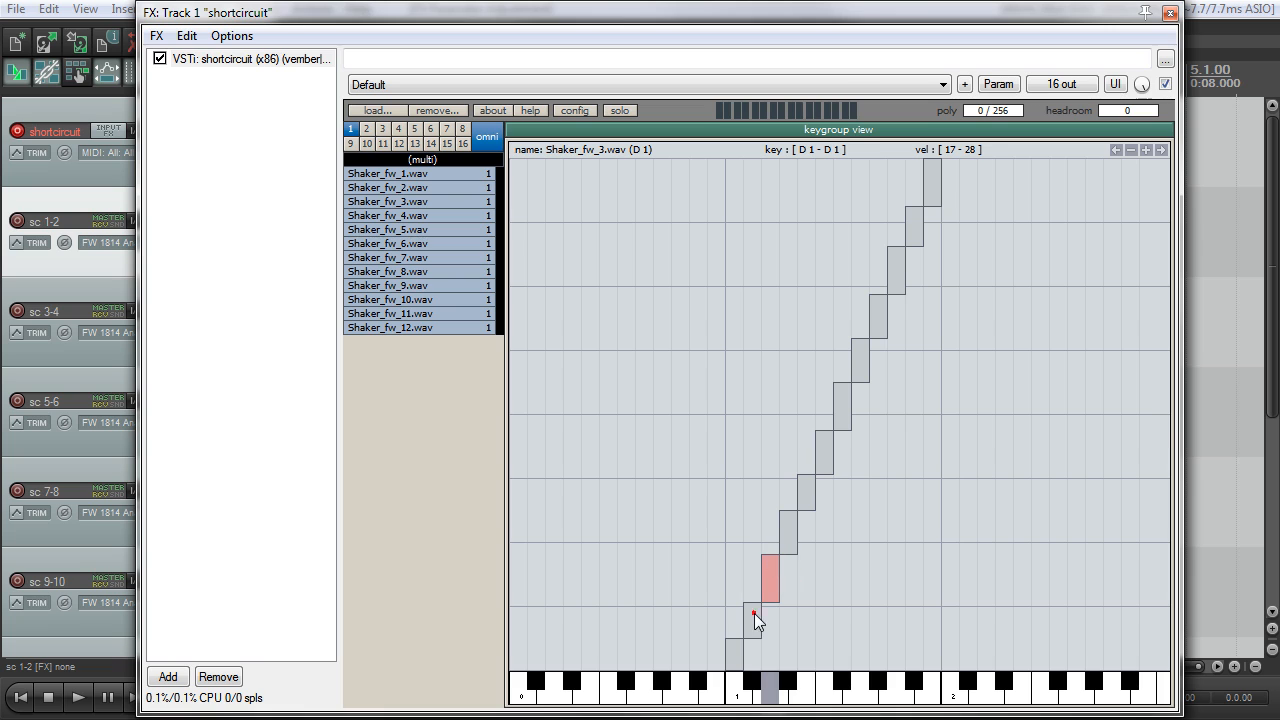
pyautogui.click(754, 613)
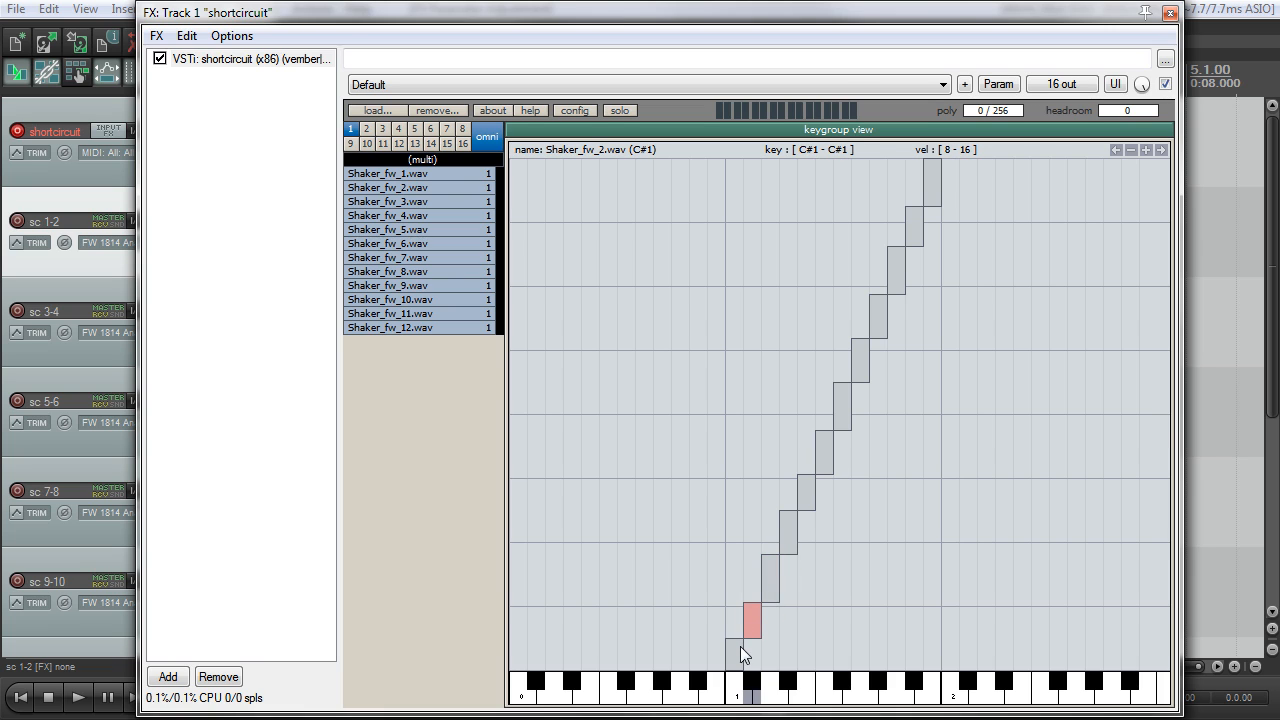
# Raise the boundary between Shaker_fw_5 and Shaker_fw_6 slightly so that Shaker_fw_6 covers velocities 51–60
pyautogui.click(826, 469)
pyautogui.click(806, 474)
pyautogui.moveTo(806, 474); pyautogui.dragTo(805, 469)
pyautogui.click(845, 423)
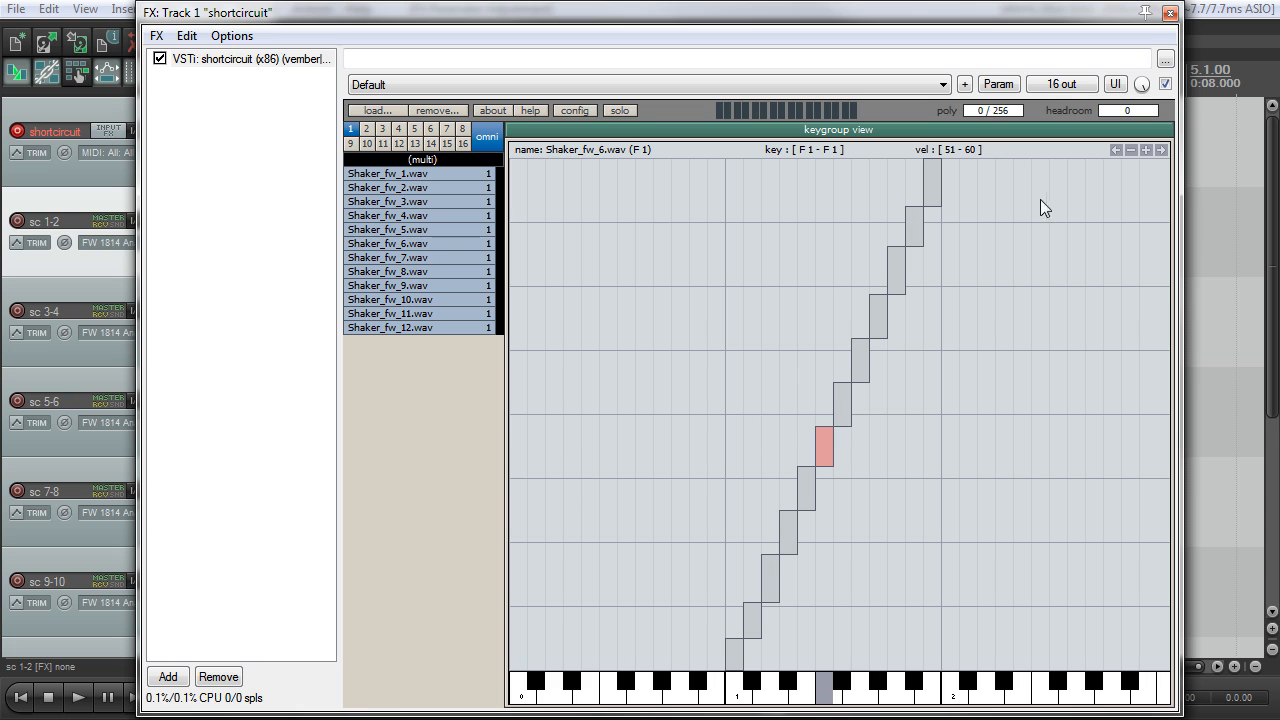
# Assign all twelve Shaker_fw zones to the single key F 1 using MIDI learn, and check them in the keygroup view
pyautogui.click(437, 157)
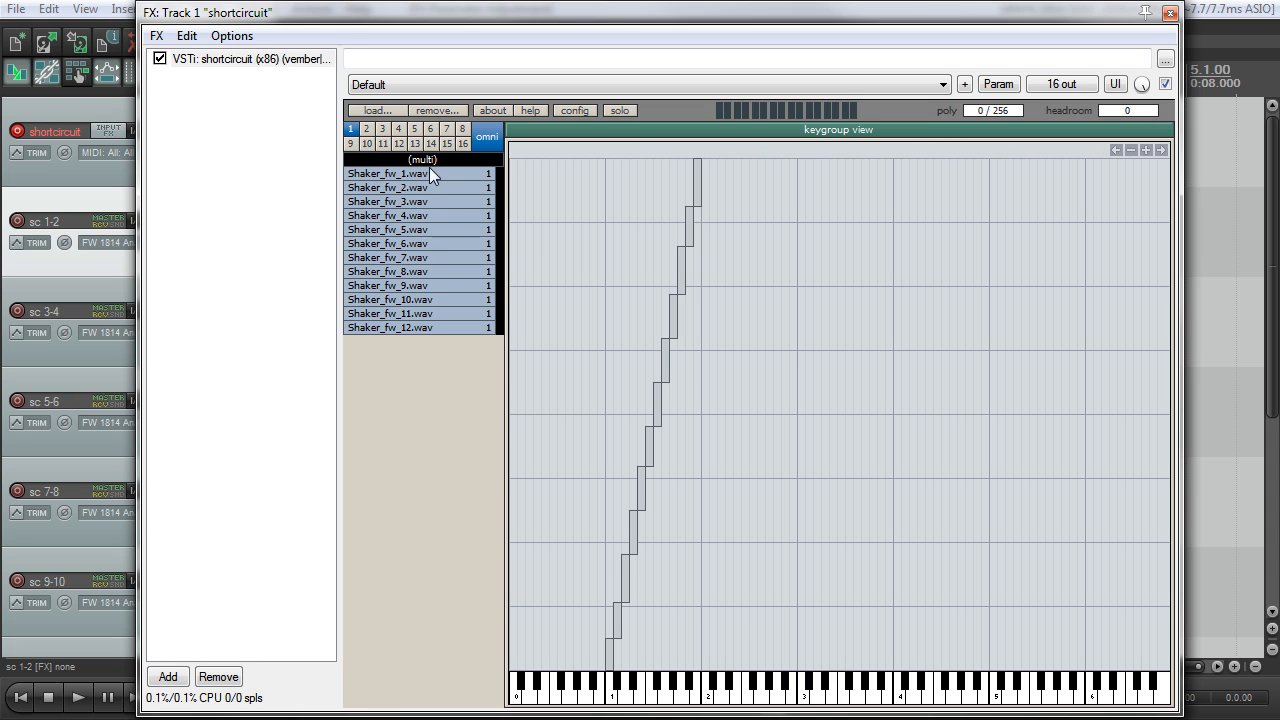
pyautogui.click(429, 175)
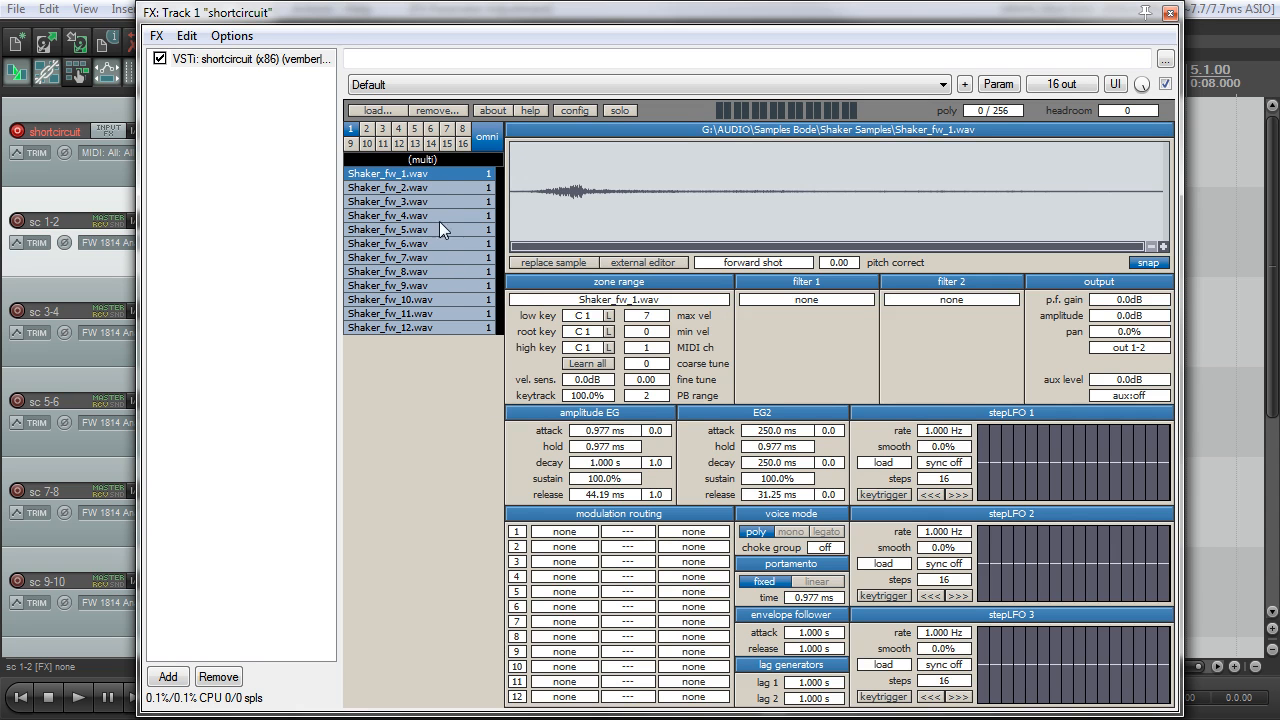
pyautogui.keyDown('shift'); pyautogui.click(415, 329); pyautogui.keyUp('shift')
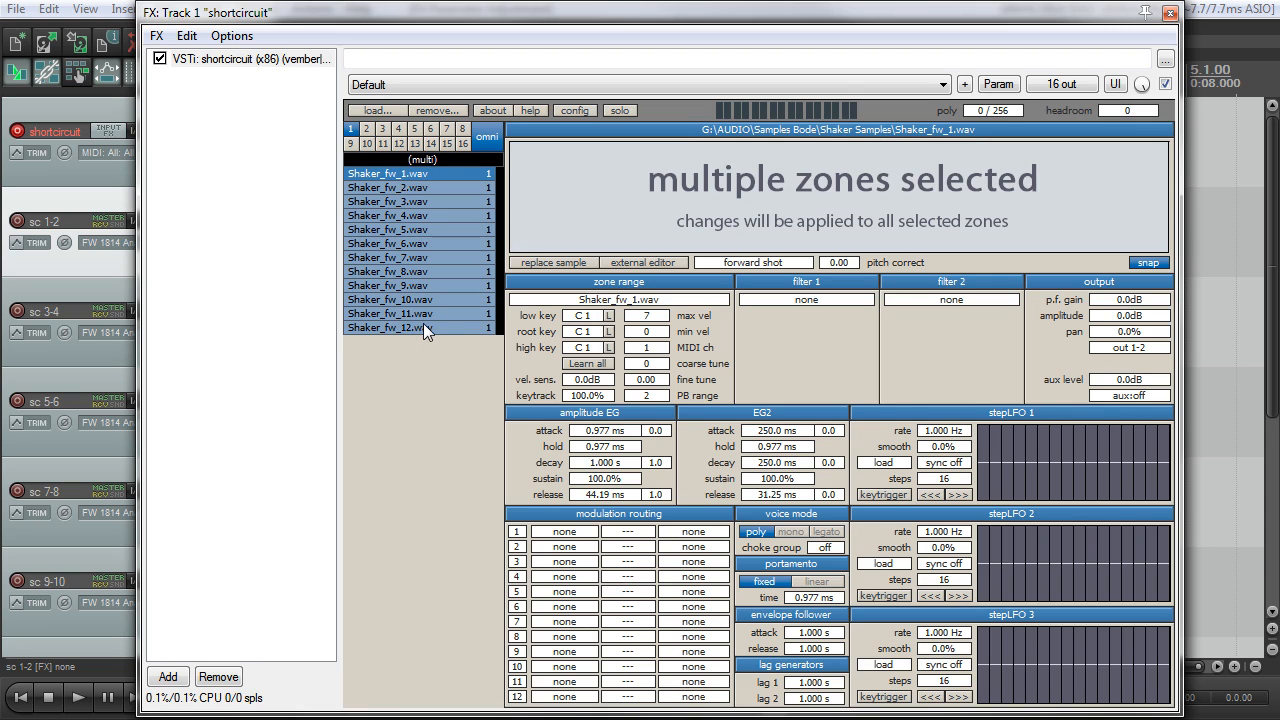
pyautogui.click(588, 364)
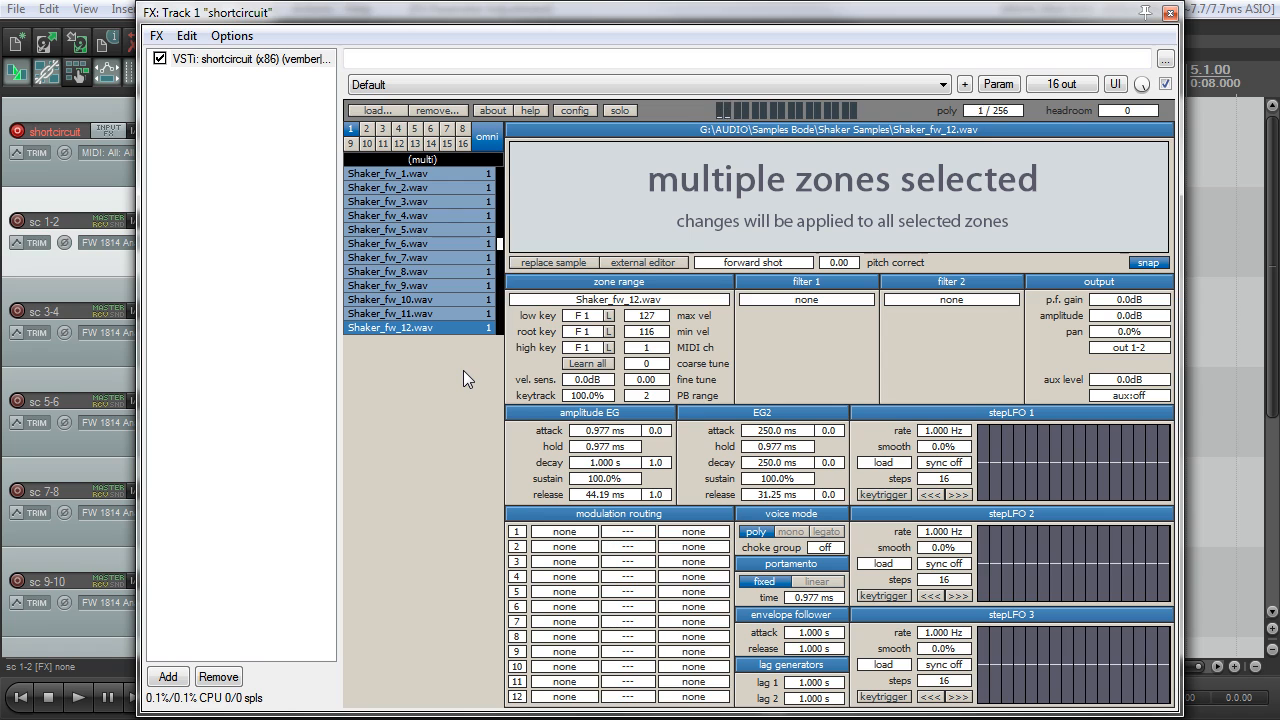
pyautogui.click(417, 161)
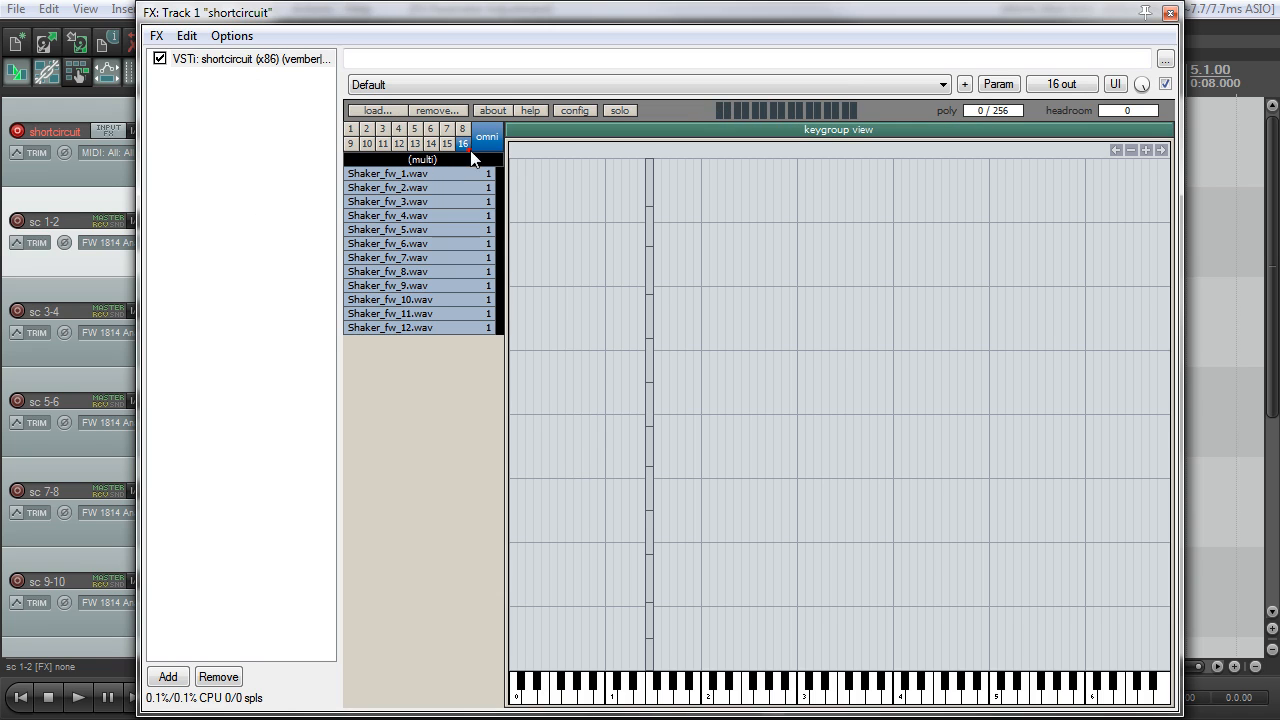
pyautogui.click(450, 173)
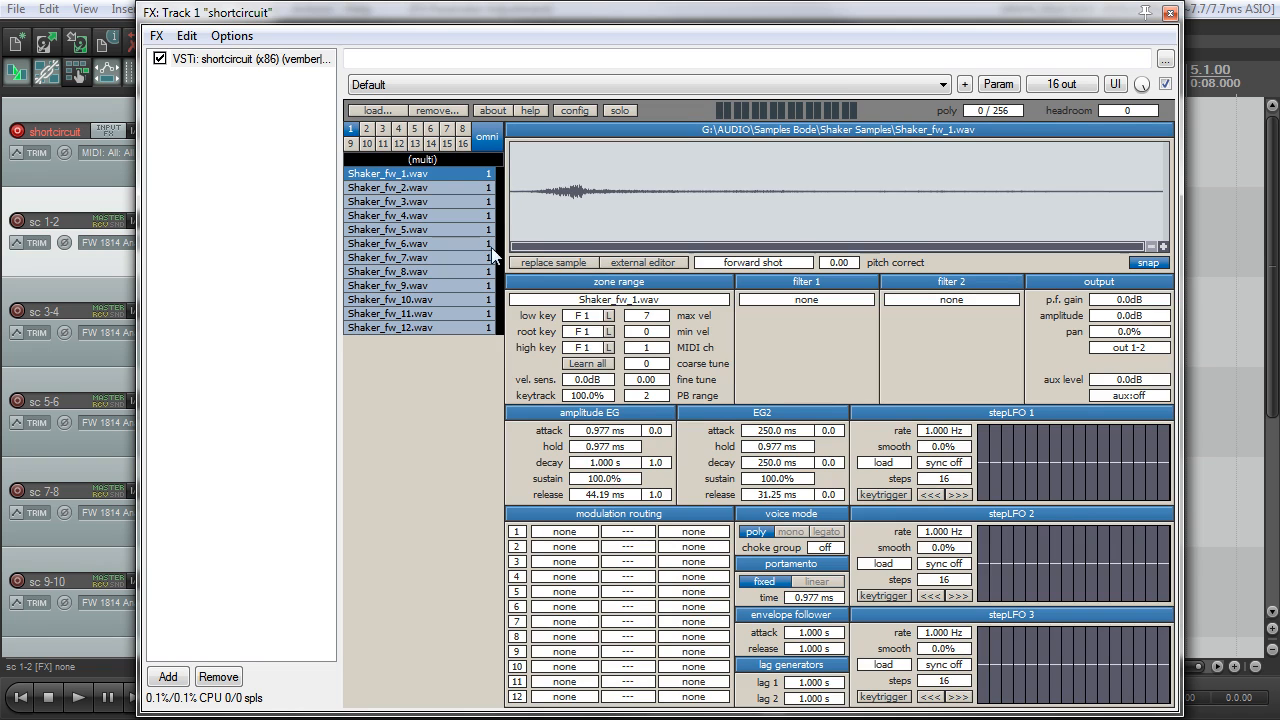
# Load the samples Shaker_bk_1.wav to Shaker_bk_9.wav from the Shaker Samples folder
pyautogui.click(394, 111)
pyautogui.scroll(-6, 505, 372)
pyautogui.scroll(4, 505, 372)
pyautogui.moveTo(502, 62)
pyautogui.mouseDown()
pyautogui.moveTo(513, 381)
pyautogui.moveTo(519, 47)
pyautogui.mouseUp()
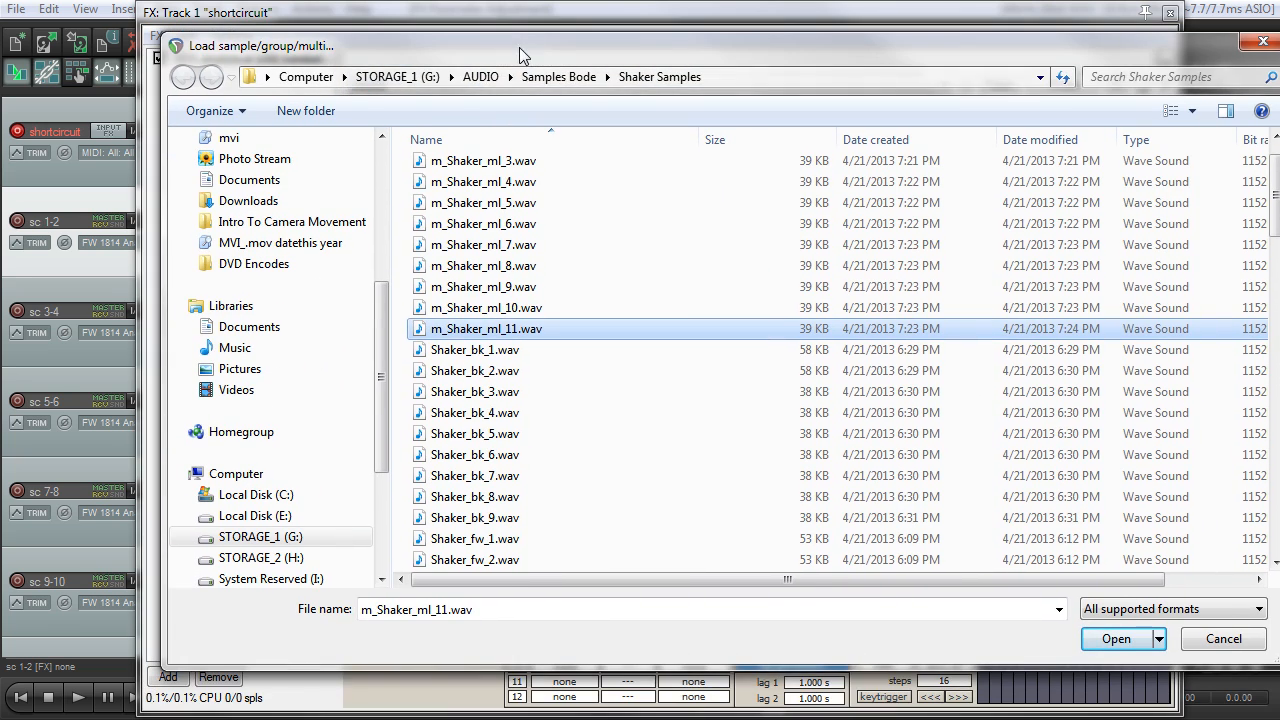
pyautogui.click(492, 369)
pyautogui.click(490, 350)
pyautogui.scroll(-1, 490, 345)
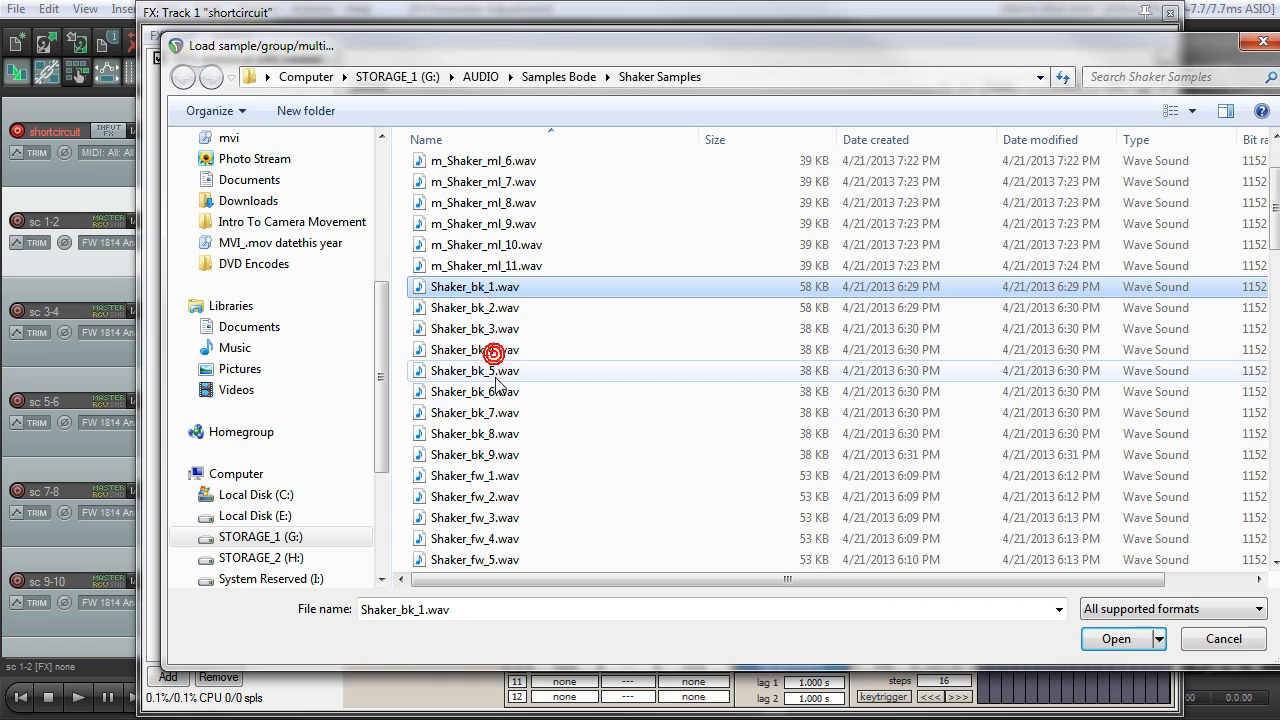
pyautogui.keyDown('shift'); pyautogui.click(512, 455); pyautogui.keyUp('shift')
pyautogui.click(1118, 639)
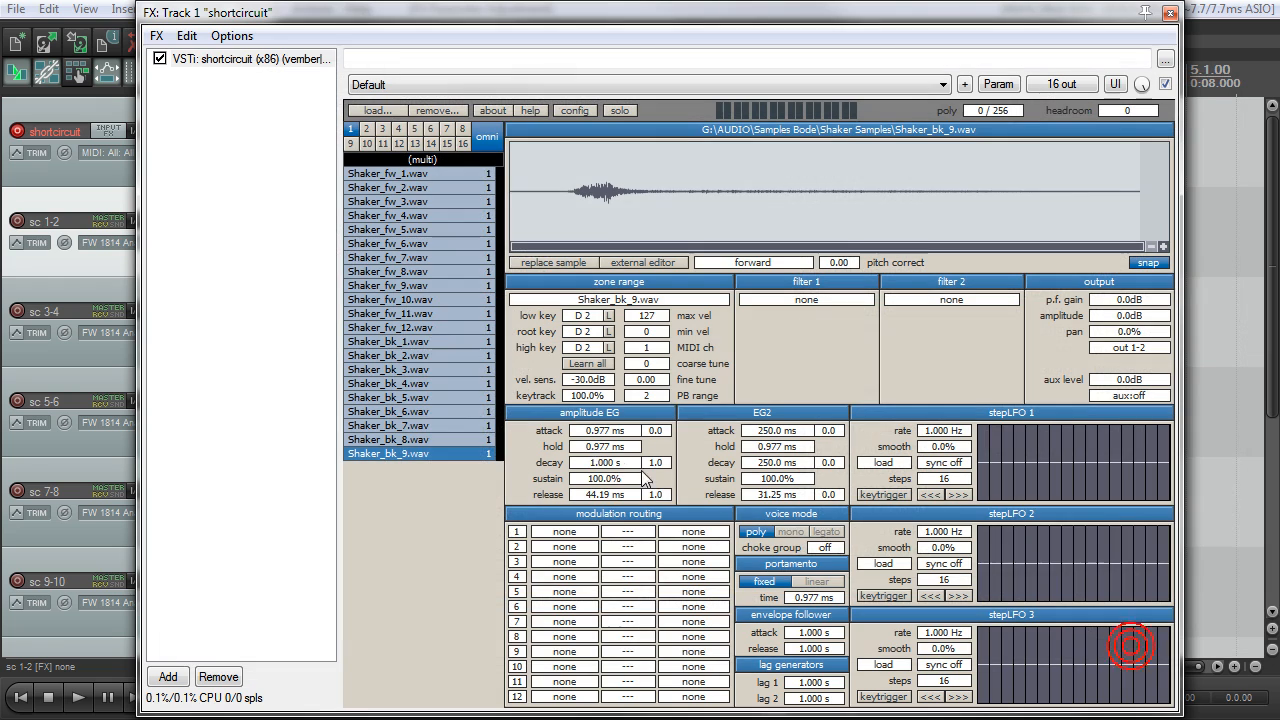
# In the keygroup view, limit the velocity range of the Shaker_bk_1 zone to 0–14
pyautogui.click(432, 341)
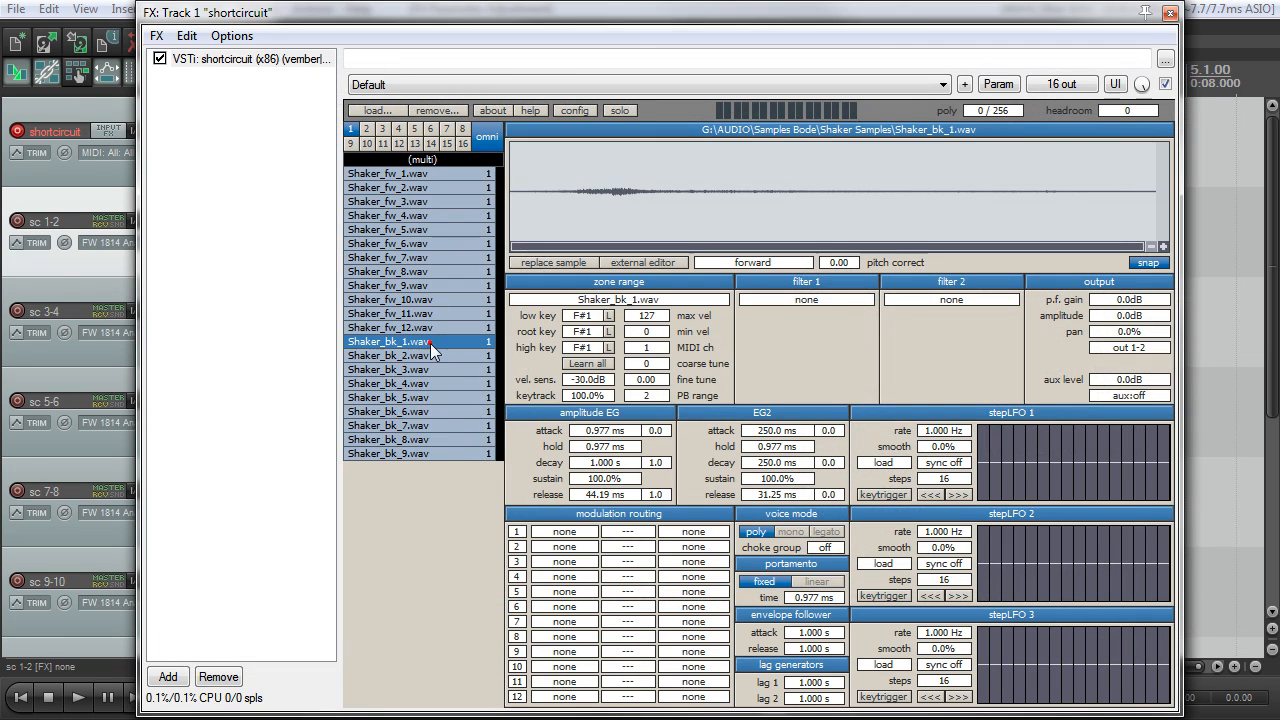
pyautogui.keyDown('shift'); pyautogui.click(447, 454); pyautogui.keyUp('shift')
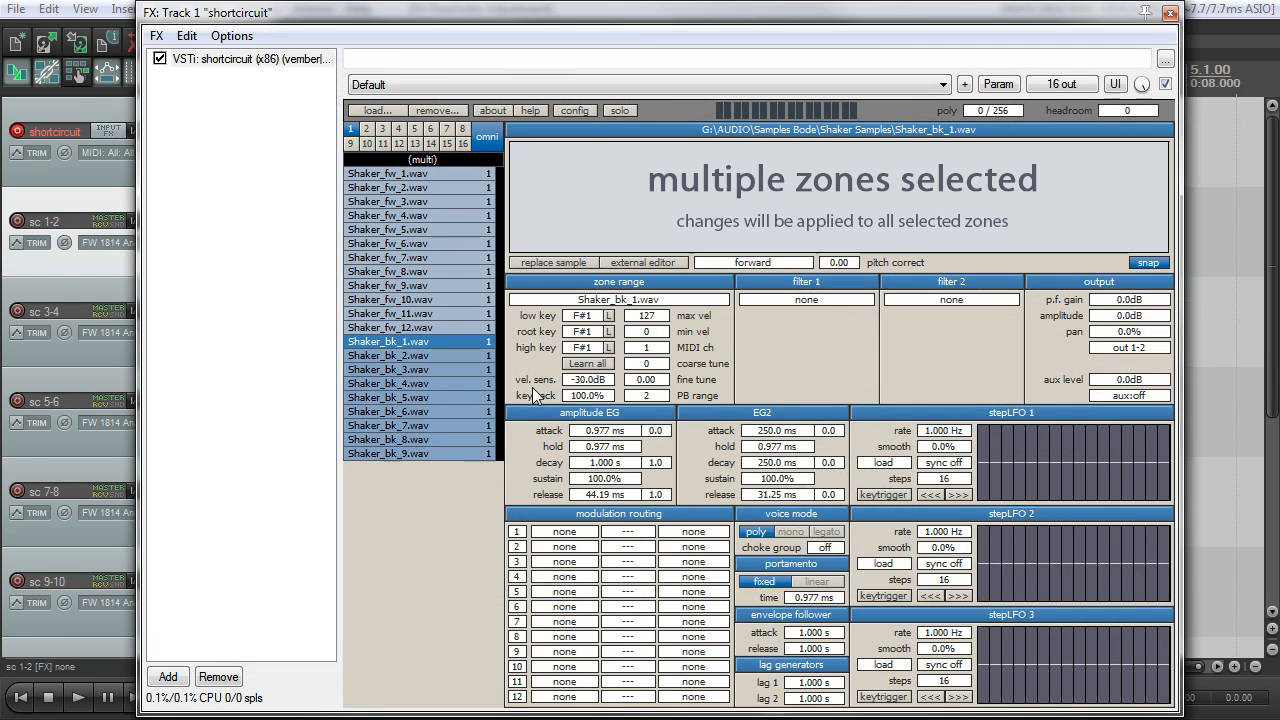
pyautogui.click(428, 161)
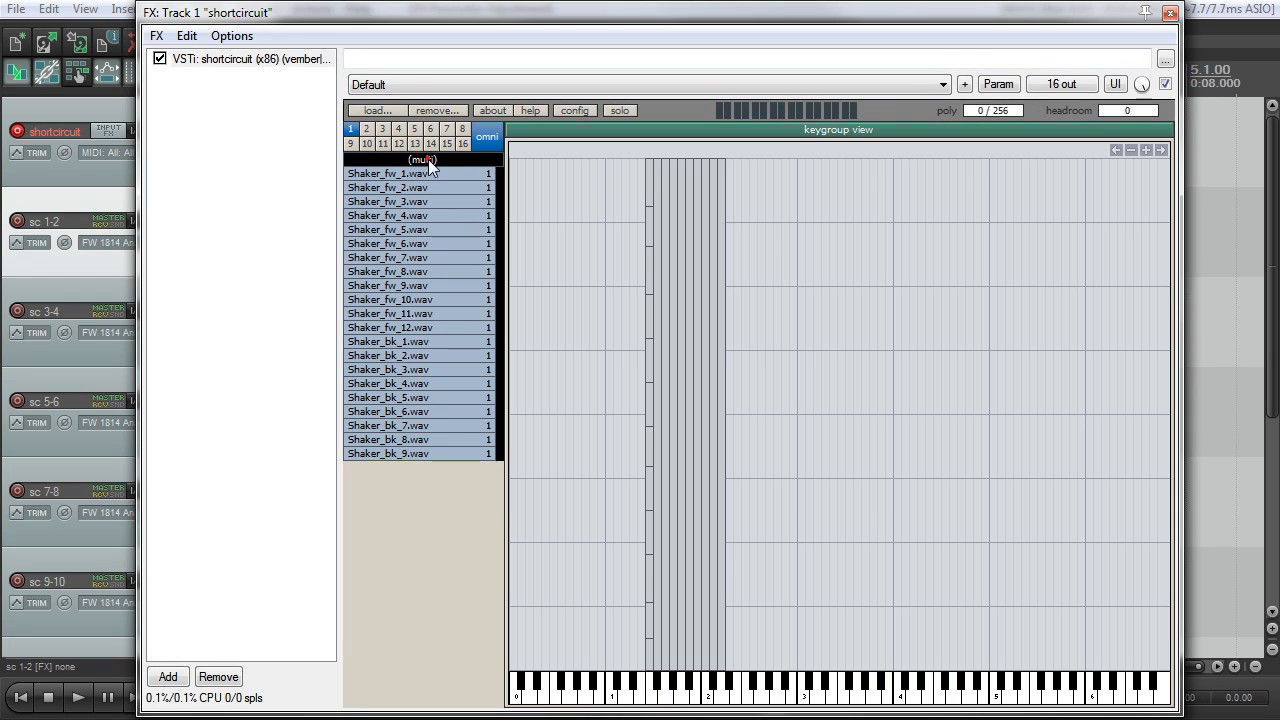
pyautogui.click(1147, 150)
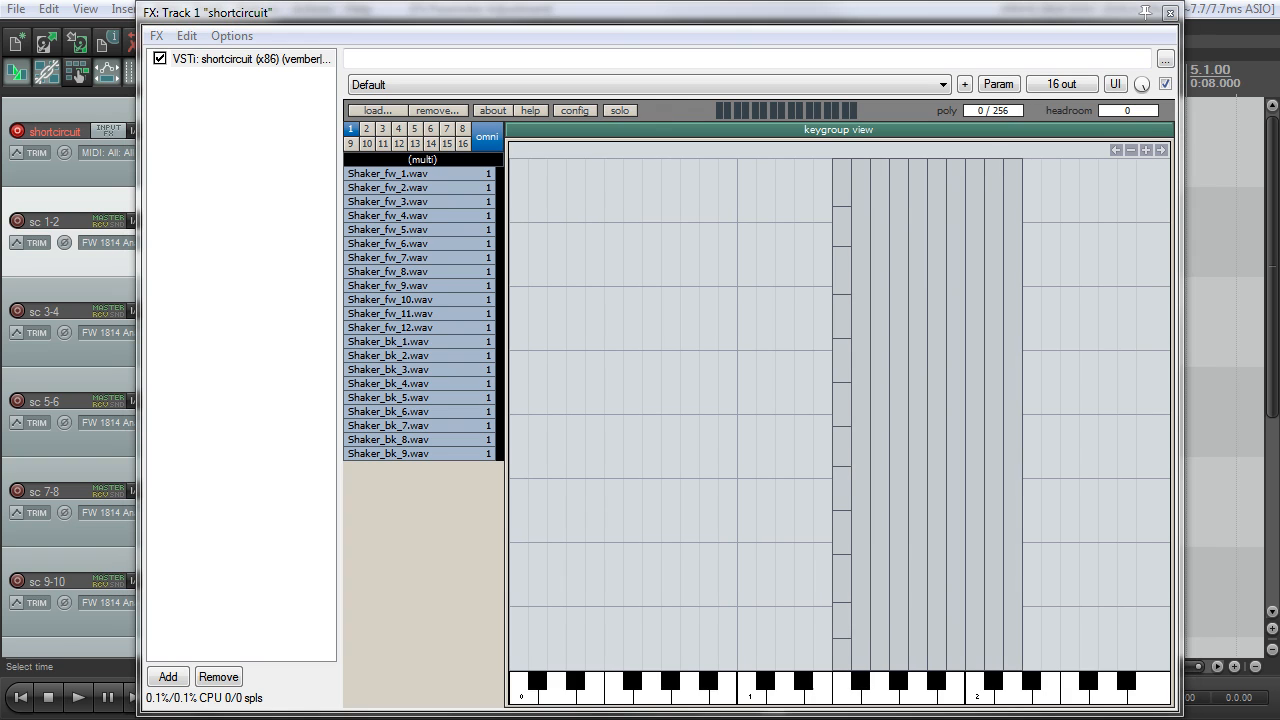
pyautogui.click(862, 296)
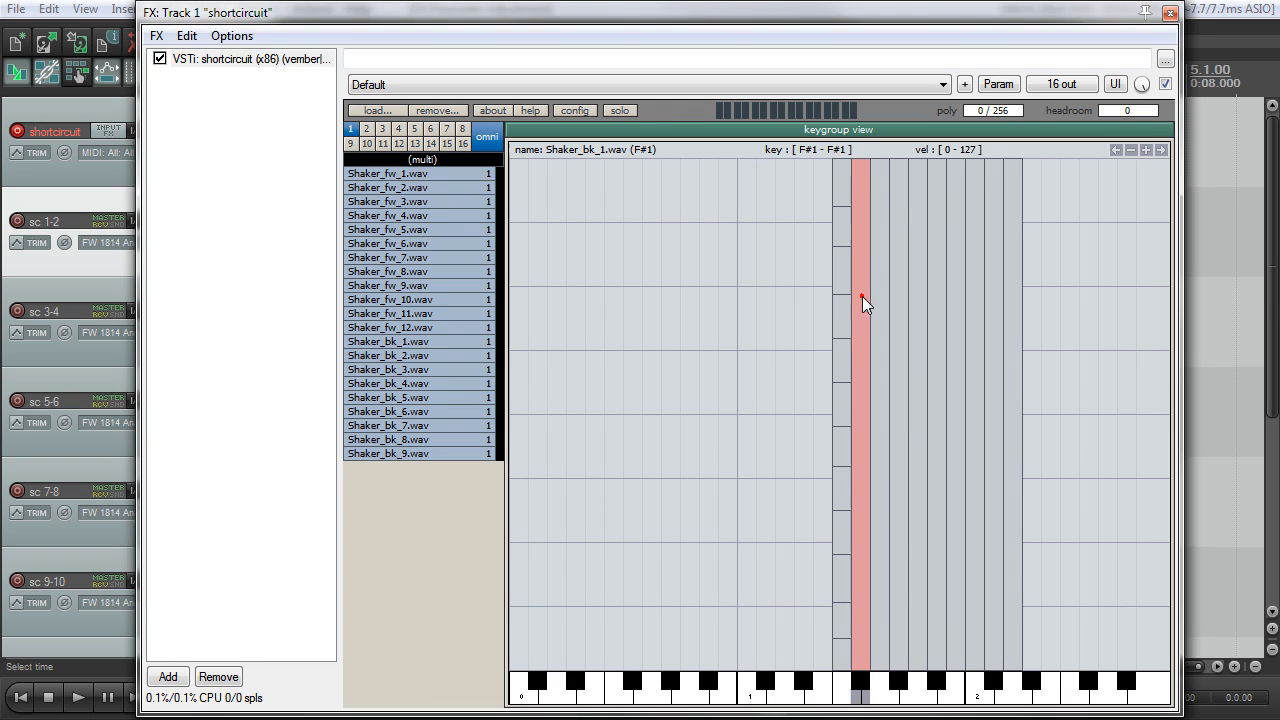
pyautogui.moveTo(865, 162); pyautogui.dragTo(886, 614)
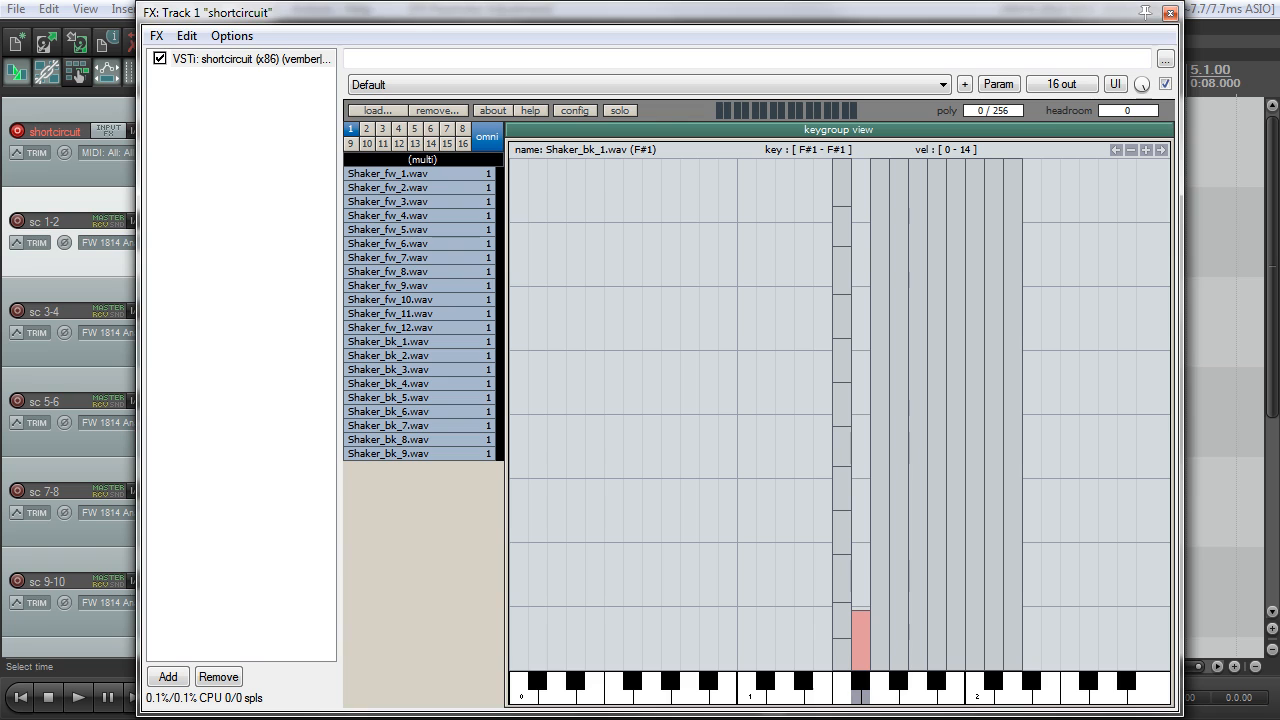
# In the keygroup view, stair-step the velocity ranges of Shaker_bk_2 to Shaker_bk_9 without gaps, from 15–28 up to 113–127
pyautogui.click(878, 602)
pyautogui.moveTo(877, 667); pyautogui.dragTo(878, 609)
pyautogui.moveTo(879, 161); pyautogui.dragTo(880, 555)
pyautogui.click(903, 561)
pyautogui.moveTo(906, 667); pyautogui.dragTo(901, 555)
pyautogui.moveTo(899, 161); pyautogui.dragTo(899, 498)
pyautogui.click(916, 510)
pyautogui.moveTo(917, 667); pyautogui.dragTo(917, 498)
pyautogui.moveTo(936, 667); pyautogui.dragTo(936, 443)
pyautogui.moveTo(937, 161); pyautogui.dragTo(953, 386)
pyautogui.click(955, 405)
pyautogui.moveTo(956, 667); pyautogui.dragTo(958, 387)
pyautogui.moveTo(957, 161); pyautogui.dragTo(974, 330)
pyautogui.click(975, 352)
pyautogui.moveTo(1013, 265); pyautogui.dragTo(1010, 273)
pyautogui.moveTo(994, 161); pyautogui.dragTo(1000, 218)
pyautogui.click(1023, 267)
pyautogui.click(1014, 285)
pyautogui.moveTo(1013, 667); pyautogui.dragTo(1013, 218)
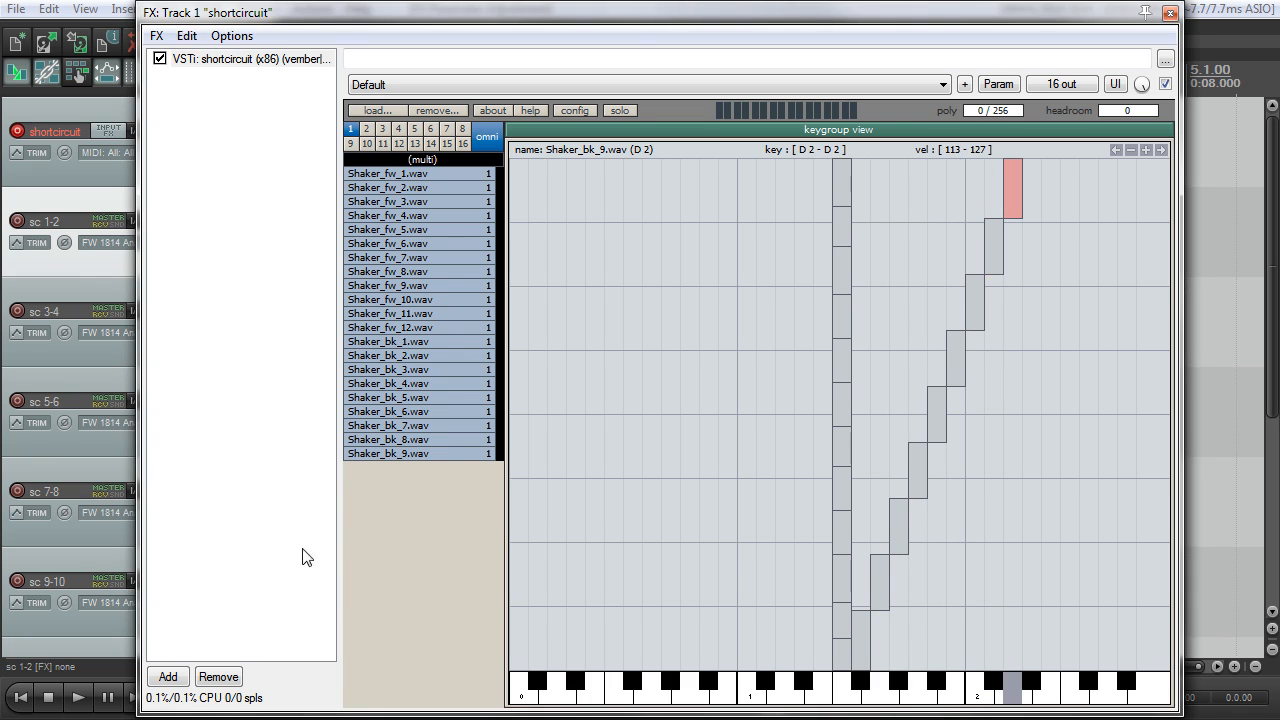
# Assign all nine Shaker_bk zones to the single key G 1 using MIDI learn
pyautogui.click(438, 341)
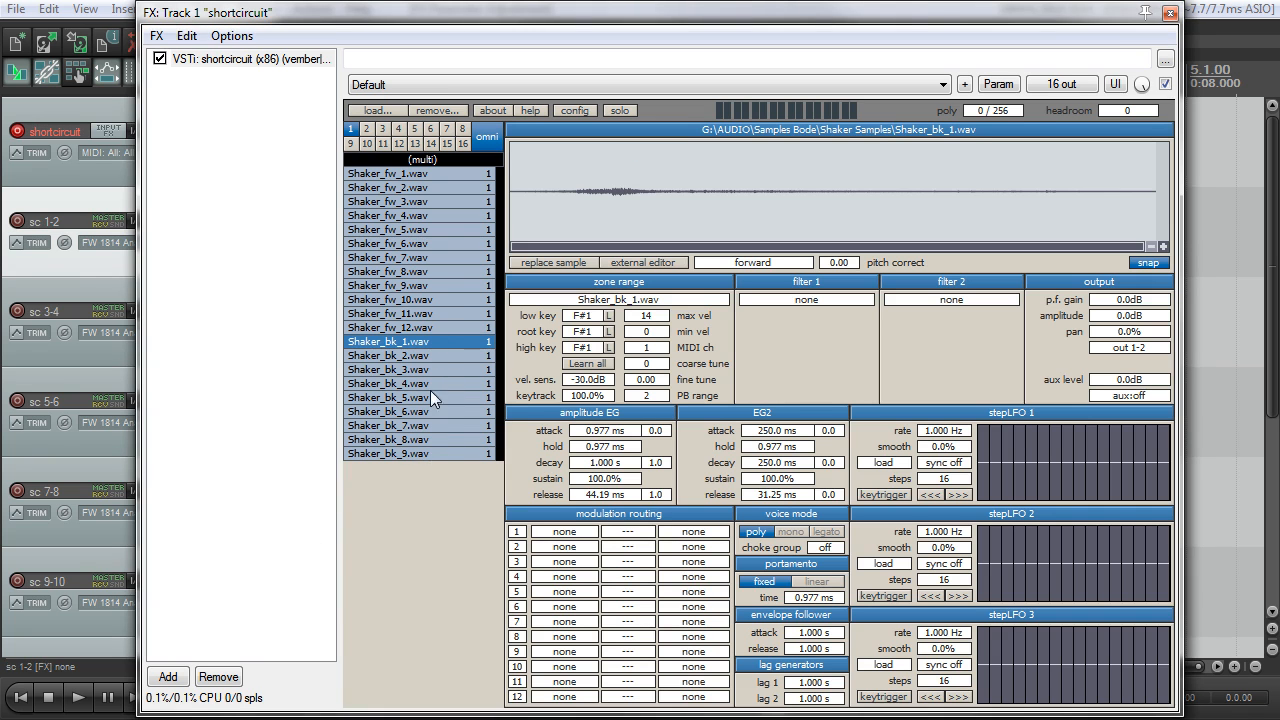
pyautogui.keyDown('shift'); pyautogui.click(436, 456); pyautogui.keyUp('shift')
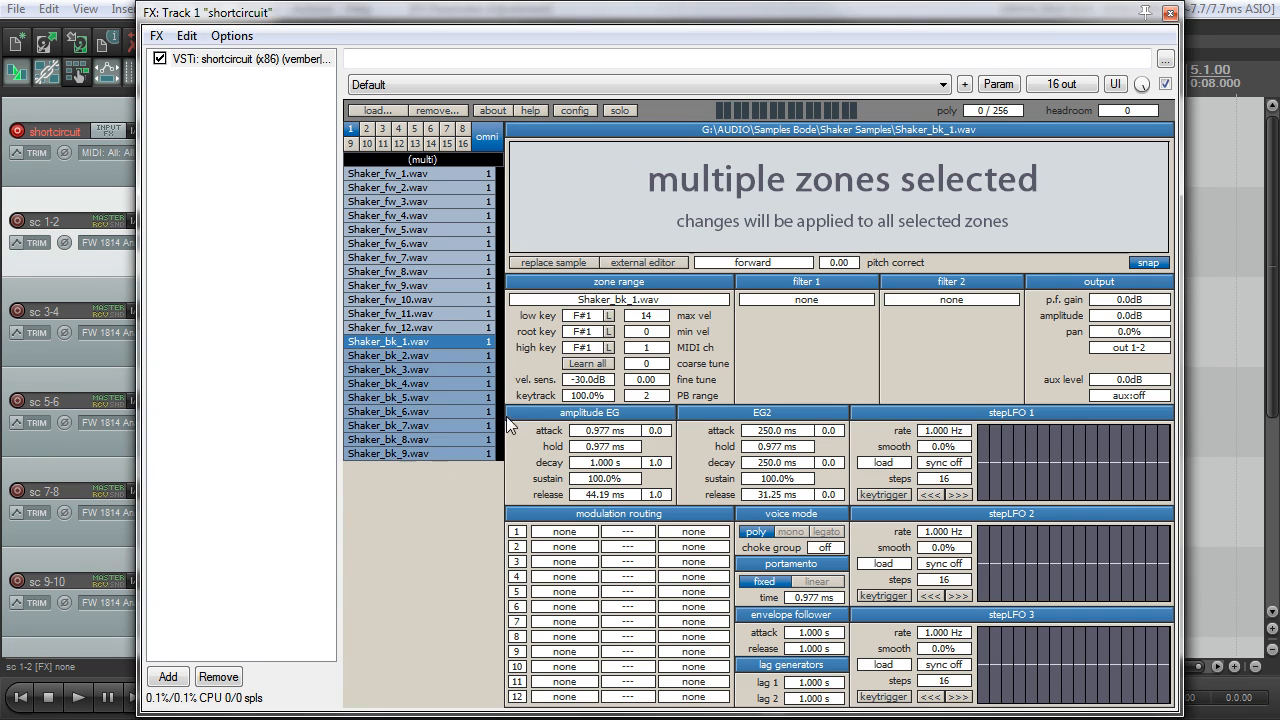
pyautogui.click(590, 364)
# For all nine Shaker_bk zones, set the velocity sensitivity to 0 dB and the playback mode to forward shot
pyautogui.click(451, 339)
pyautogui.keyDown('shift'); pyautogui.click(447, 454); pyautogui.keyUp('shift')
pyautogui.doubleClick(596, 381)
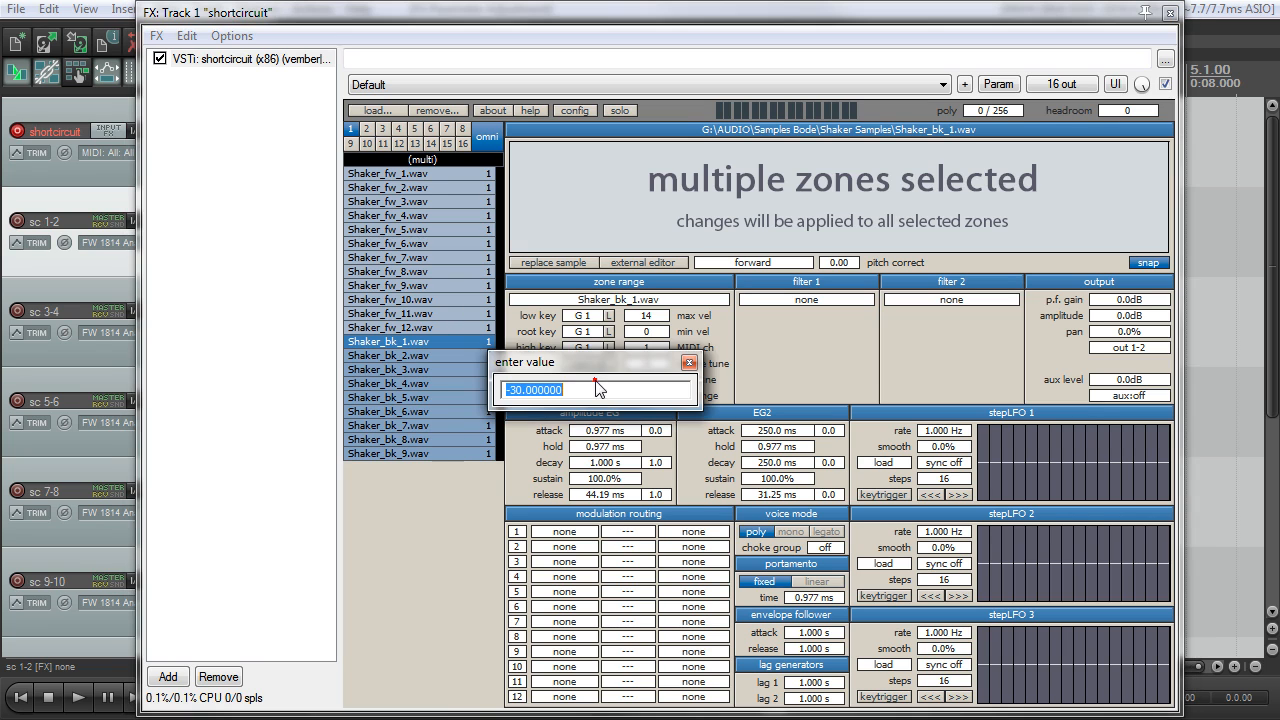
pyautogui.write('0')
pyautogui.press('Return')
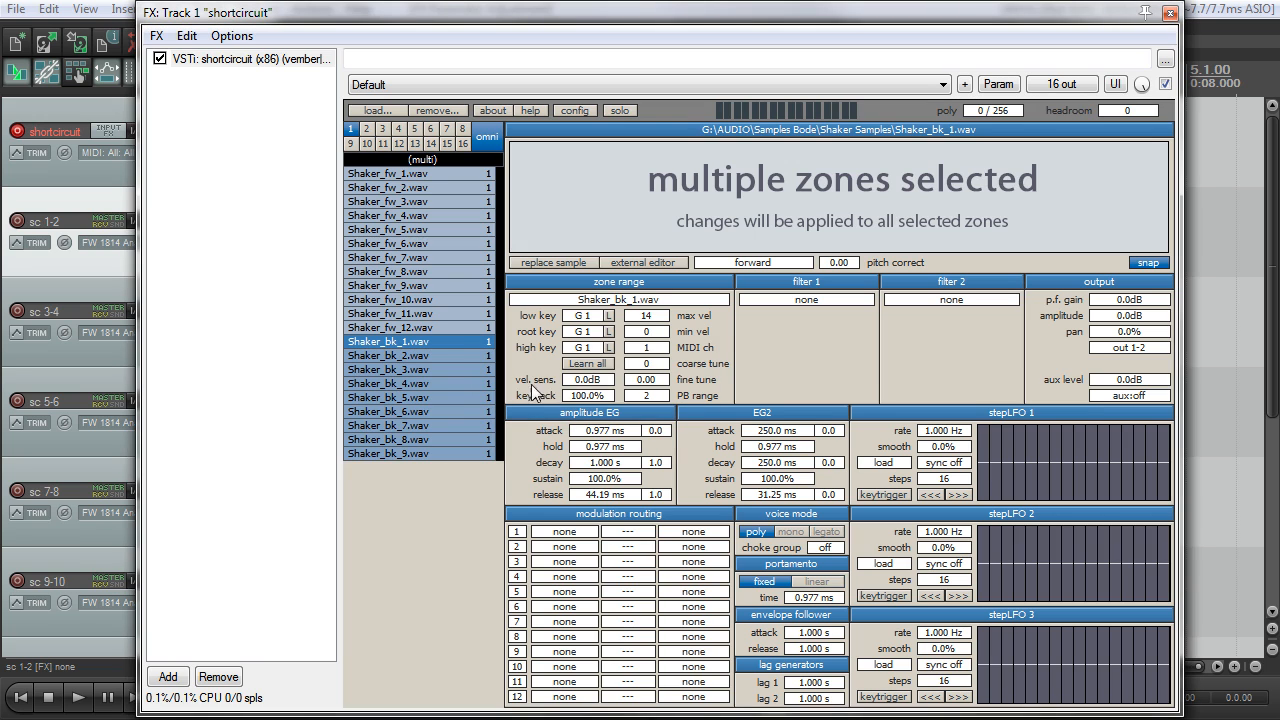
pyautogui.click(737, 262)
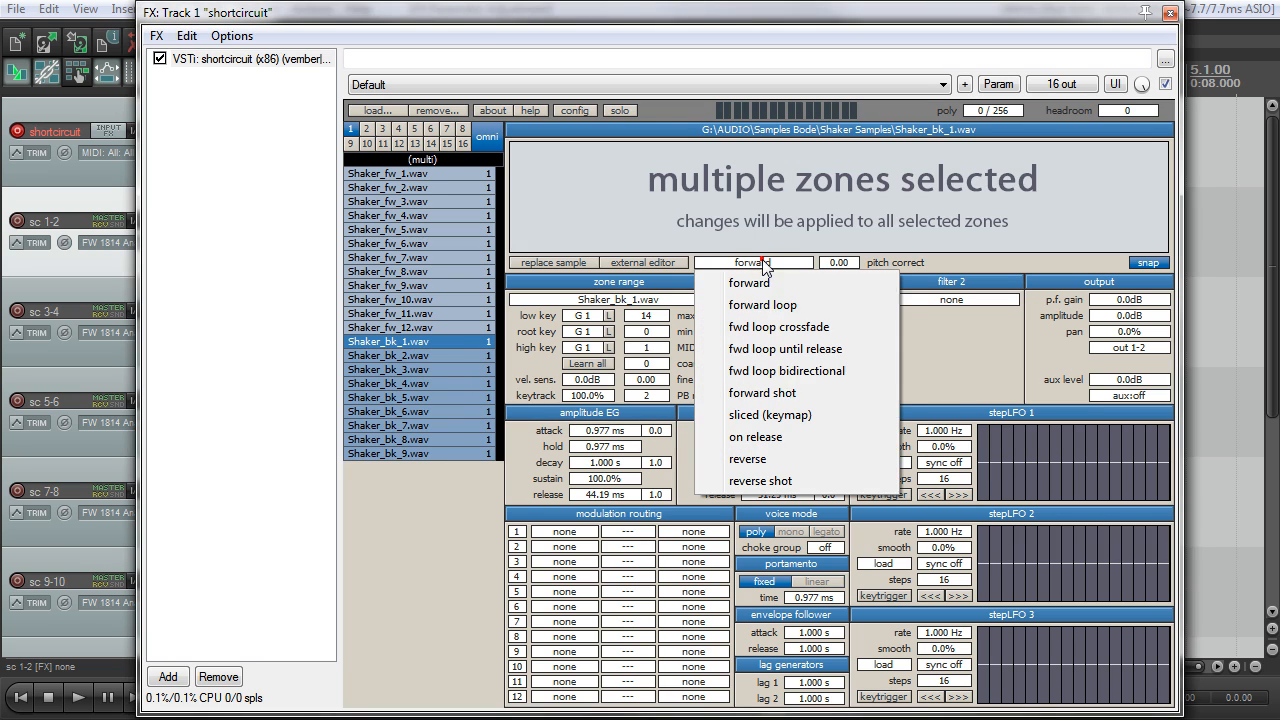
pyautogui.click(752, 391)
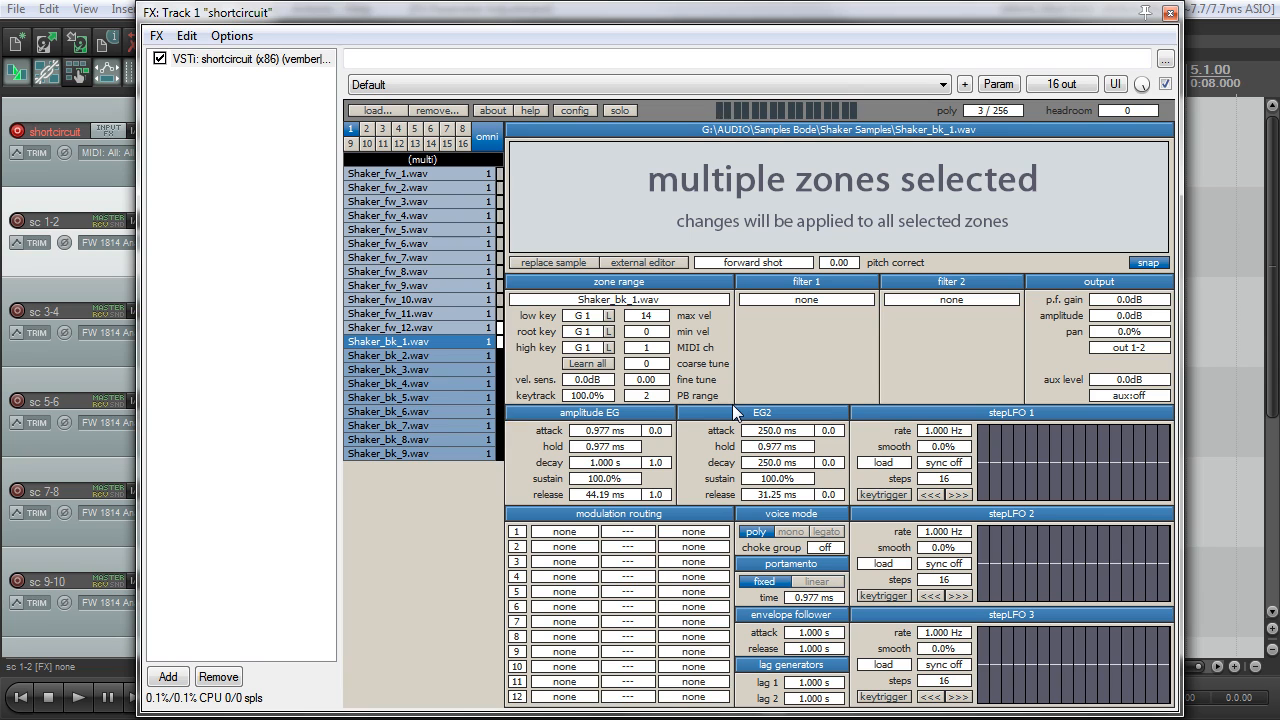
# Check the Shaker_fw waveforms and trim the leading silence of Shaker_fw_9 by moving its zone start to just before the hit
pyautogui.click(450, 174)
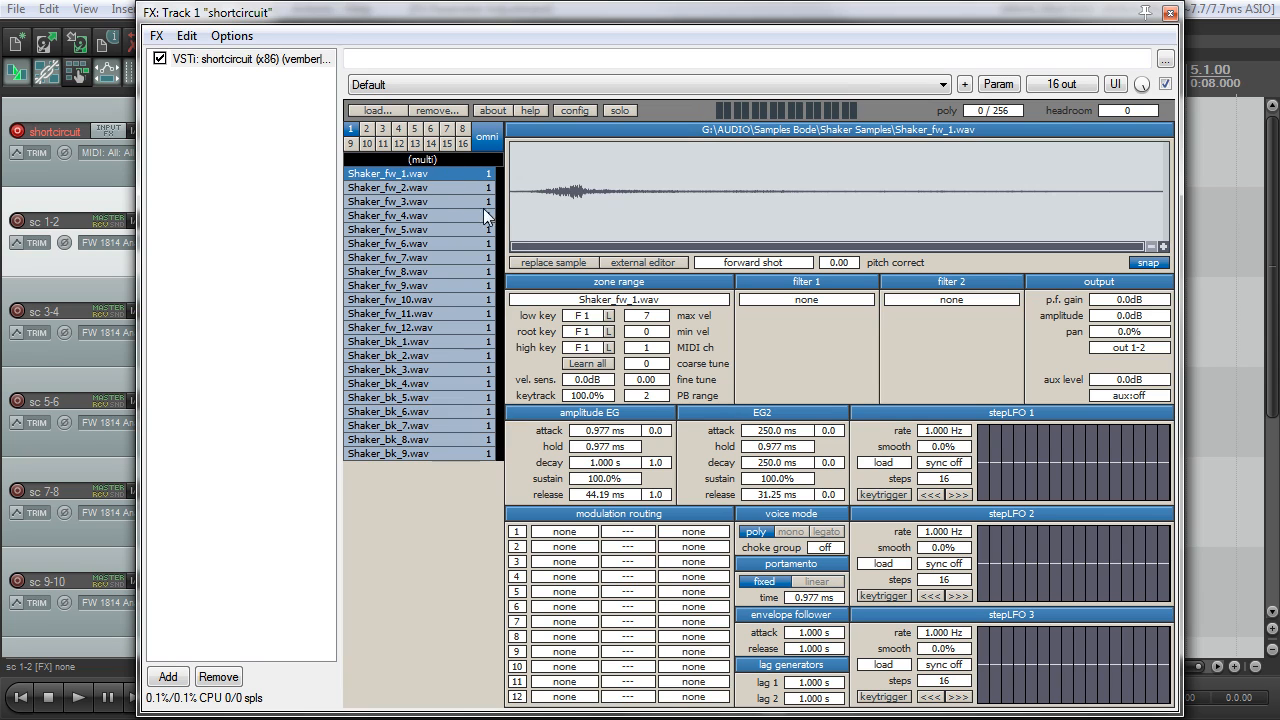
pyautogui.moveTo(445, 193); pyautogui.dragTo(449, 310)
pyautogui.click(448, 275)
pyautogui.click(456, 288)
pyautogui.click(457, 268)
pyautogui.click(457, 290)
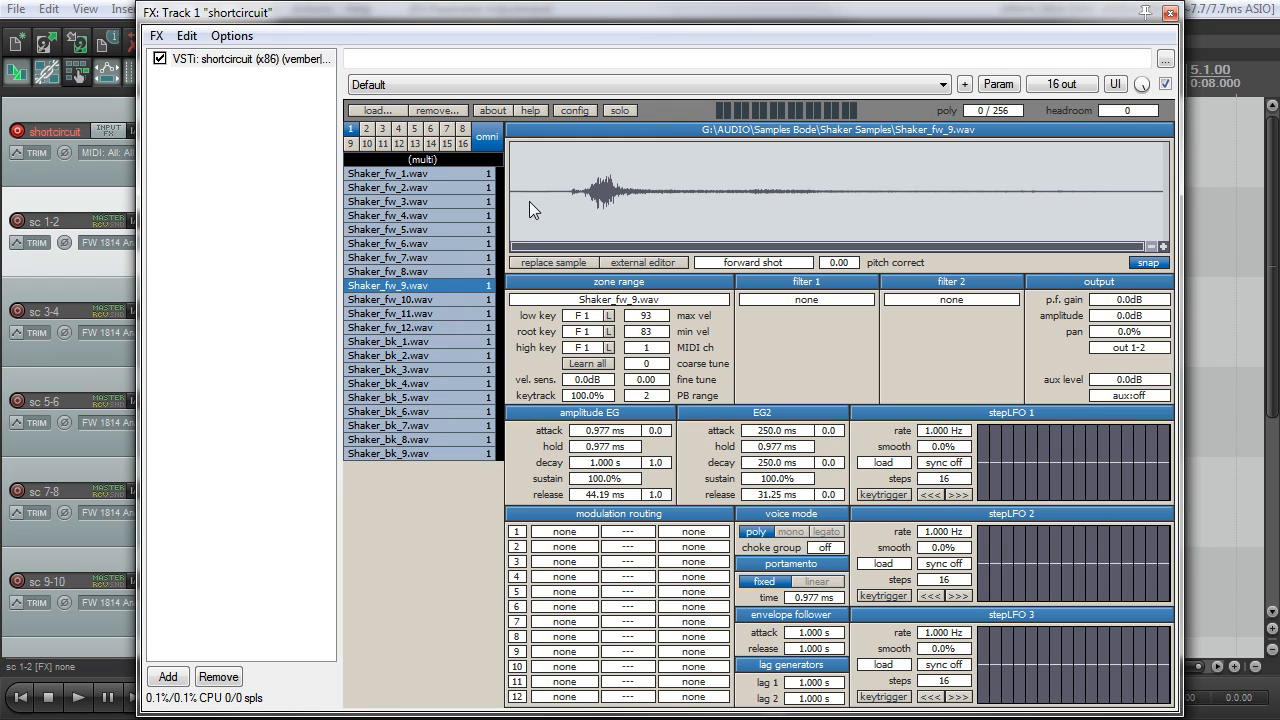
pyautogui.moveTo(510, 205)
pyautogui.mouseDown()
pyautogui.moveTo(568, 208)
pyautogui.moveTo(521, 213)
pyautogui.mouseUp()
pyautogui.moveTo(526, 202)
pyautogui.mouseDown()
pyautogui.moveTo(586, 210)
pyautogui.moveTo(550, 207)
pyautogui.moveTo(568, 207)
pyautogui.mouseUp()
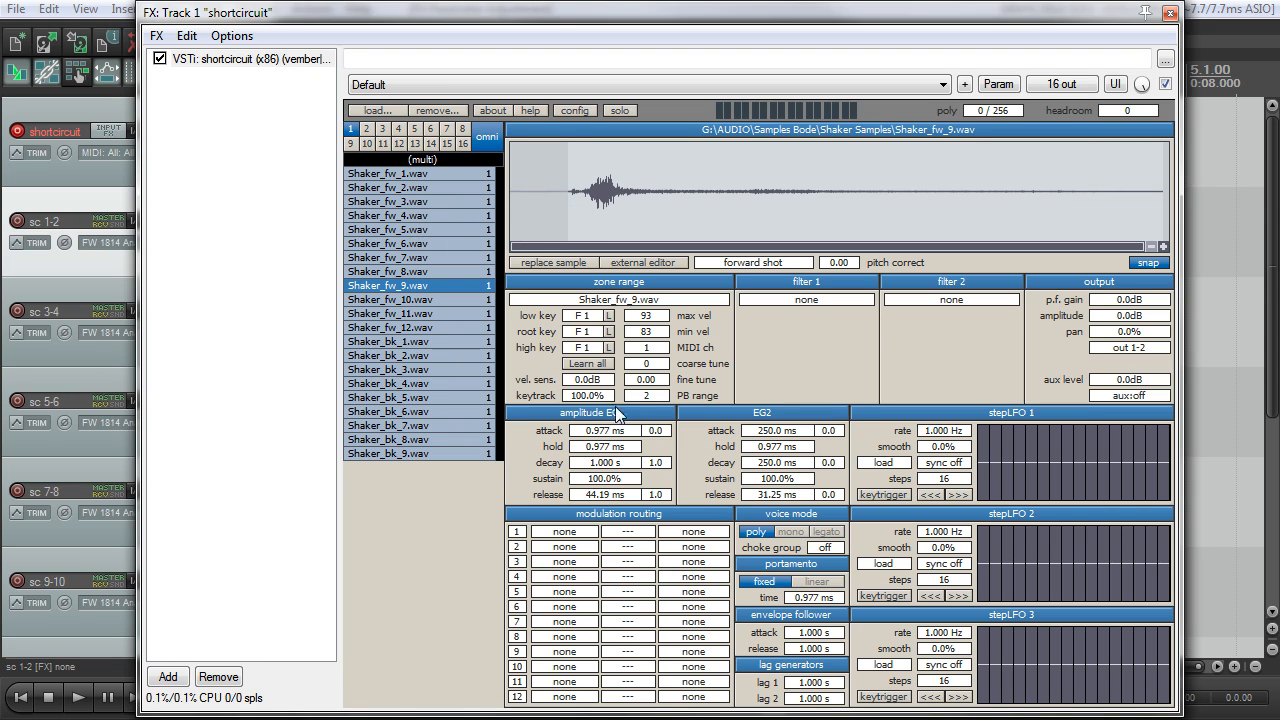
# Set the amplitude EG attack of Shaker_fw_9 to 2.577 ms with an attack shape of -1.0
pyautogui.moveTo(622, 435)
pyautogui.mouseDown()
pyautogui.moveTo(659, 432)
pyautogui.moveTo(616, 432)
pyautogui.mouseUp()
pyautogui.moveTo(603, 430); pyautogui.dragTo(655, 433)
pyautogui.doubleClick(657, 432)
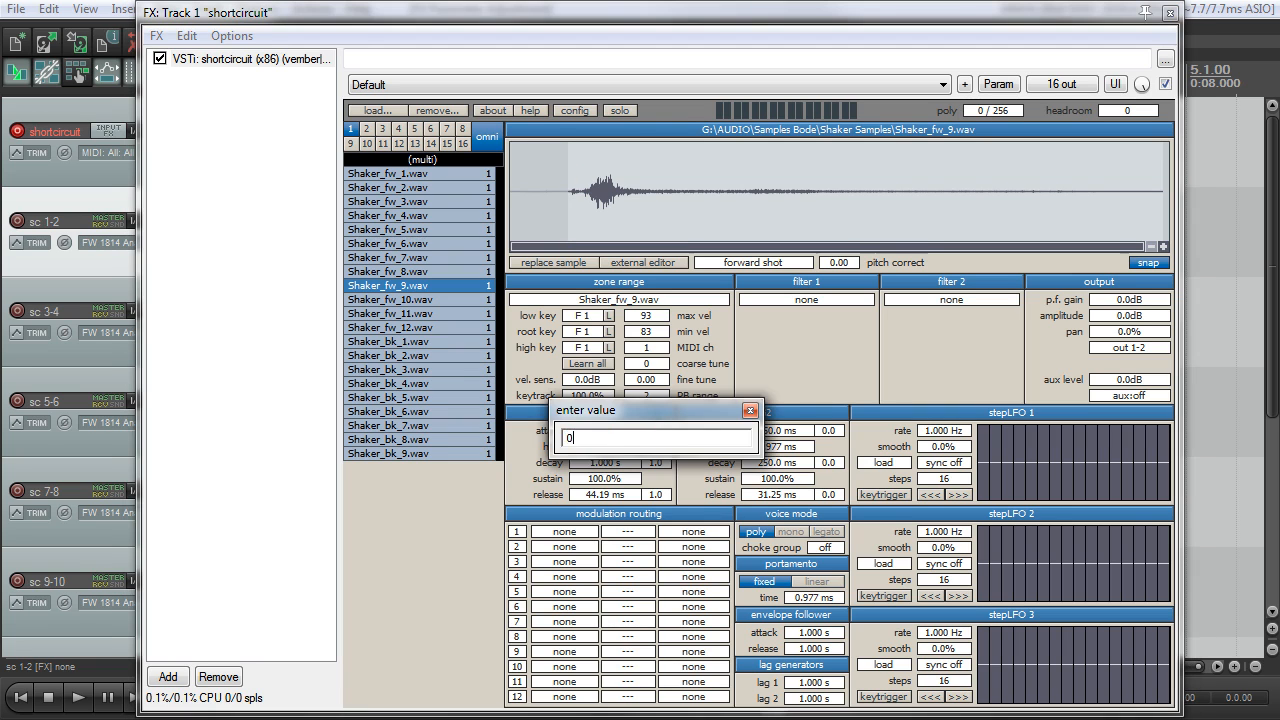
pyautogui.write('0')
pyautogui.press('Return')
pyautogui.moveTo(651, 433); pyautogui.dragTo(603, 430)
# Trim the start of Shaker_fw_8 and set its amplitude EG attack to 1.586 ms with a shape of -0.2
pyautogui.click(406, 299)
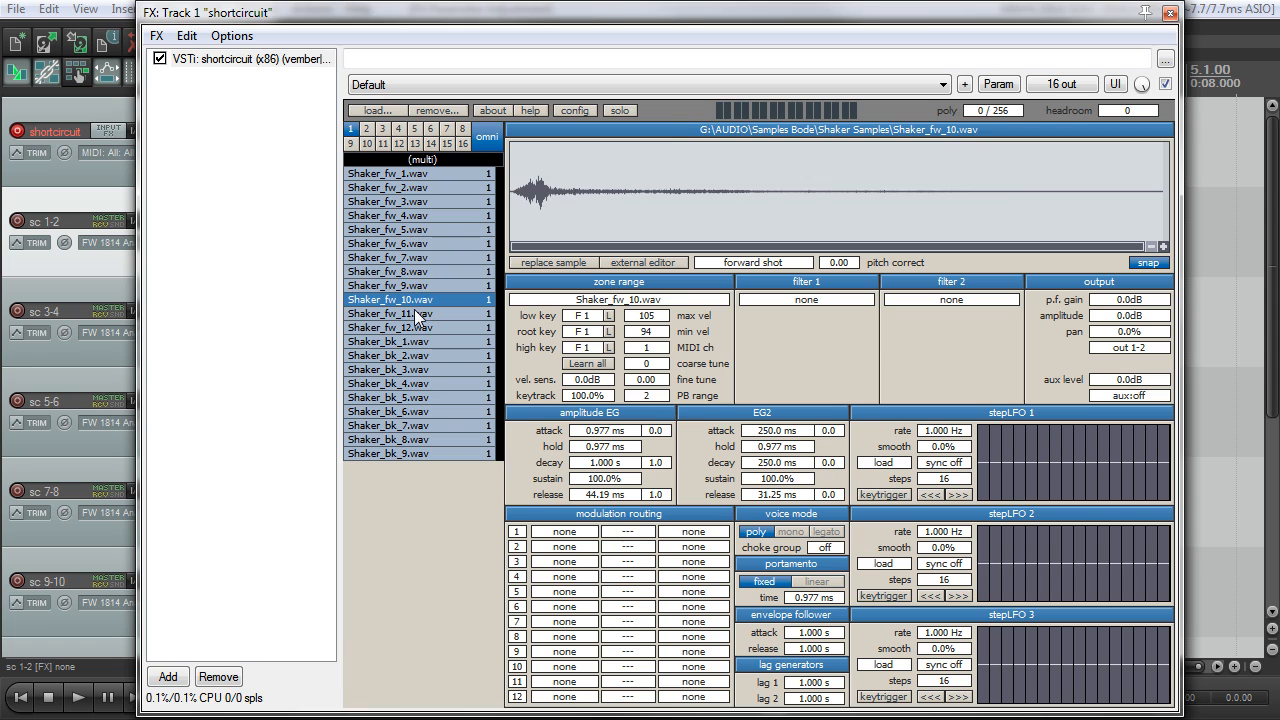
pyautogui.click(417, 285)
pyautogui.click(419, 272)
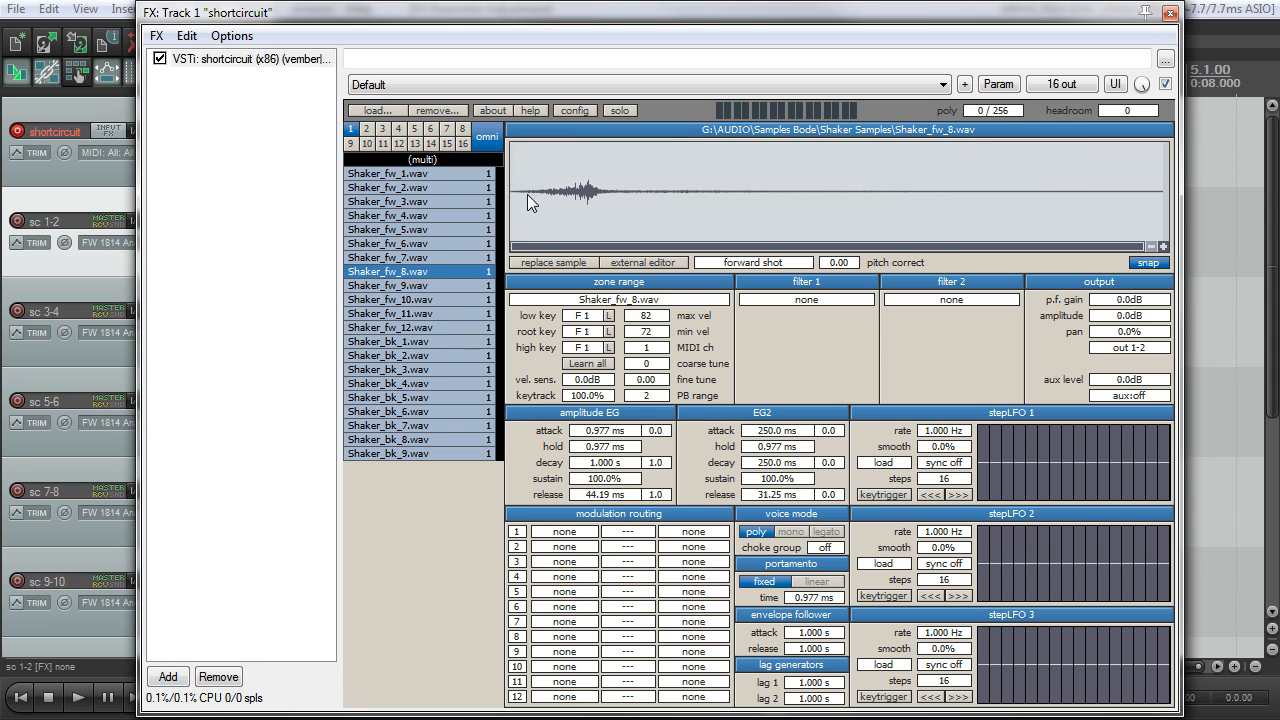
pyautogui.moveTo(603, 436); pyautogui.dragTo(606, 429)
pyautogui.click(660, 430)
# Trim the start of Shaker_fw_7, set its amplitude EG attack to 2.577 ms with shape -0.2, and check the waveforms of Shaker_fw_3 to Shaker_fw_6
pyautogui.click(415, 258)
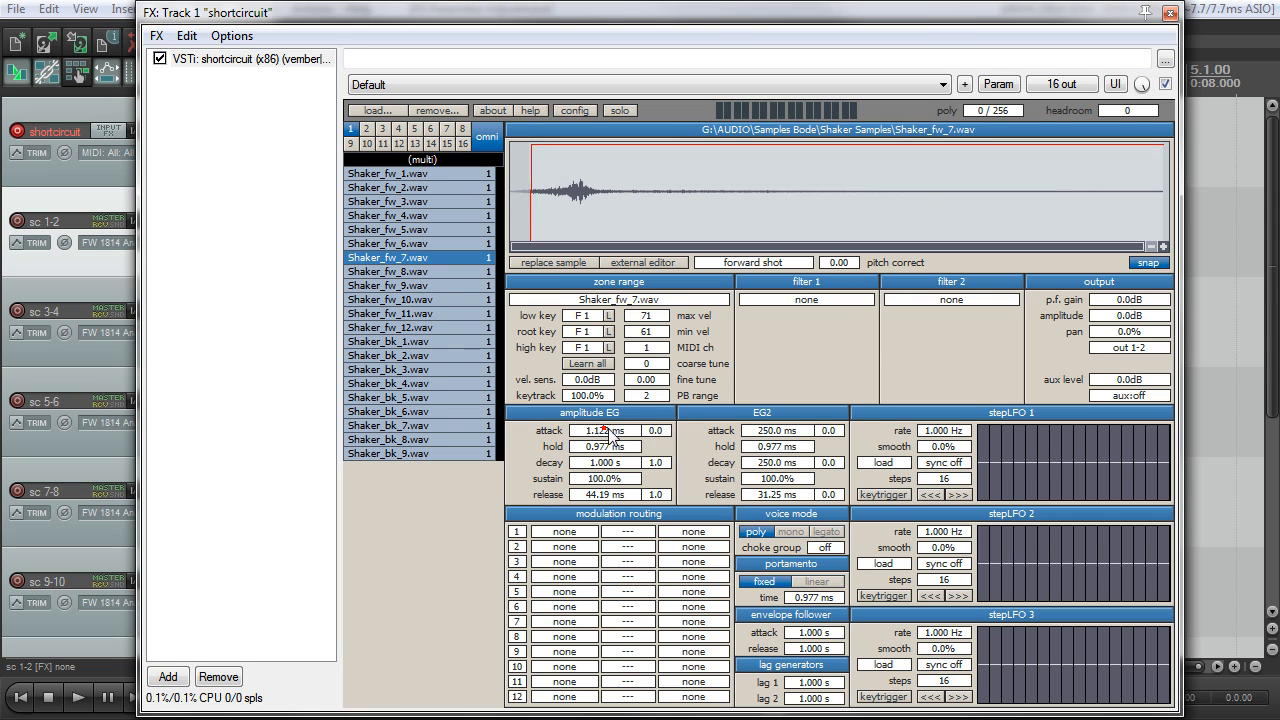
pyautogui.click(400, 241)
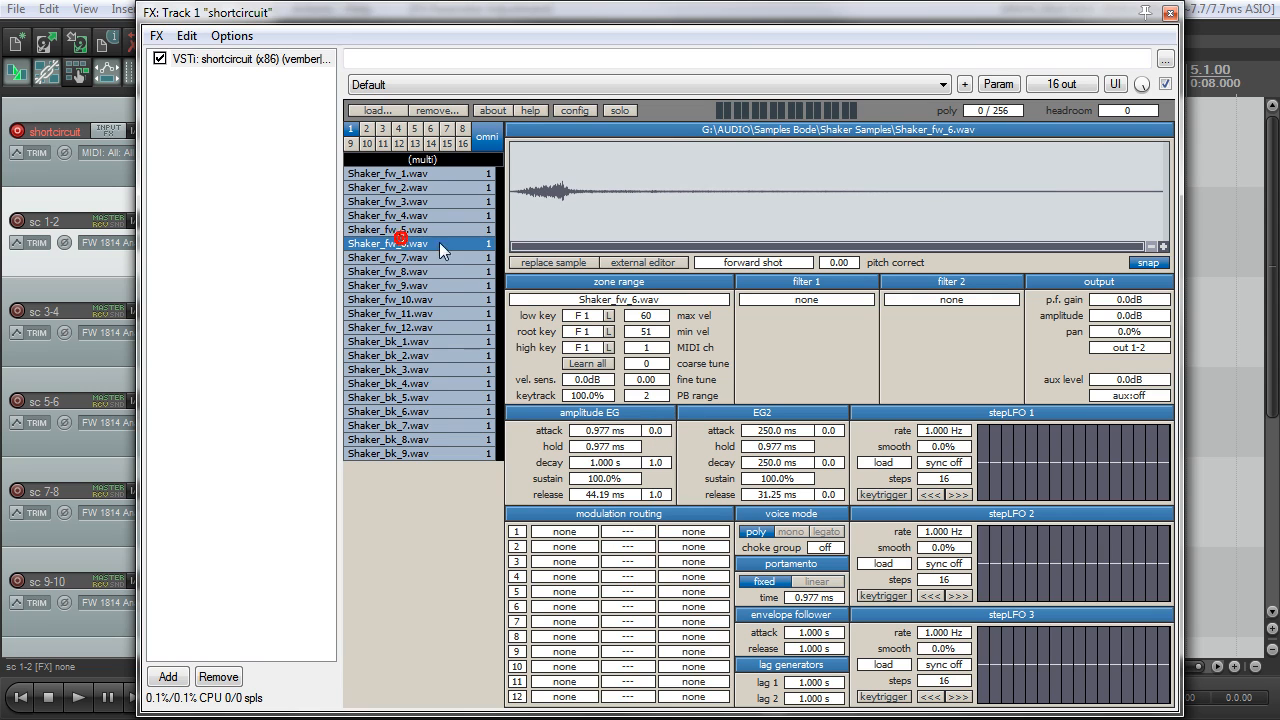
pyautogui.click(416, 202)
pyautogui.click(423, 214)
pyautogui.click(424, 230)
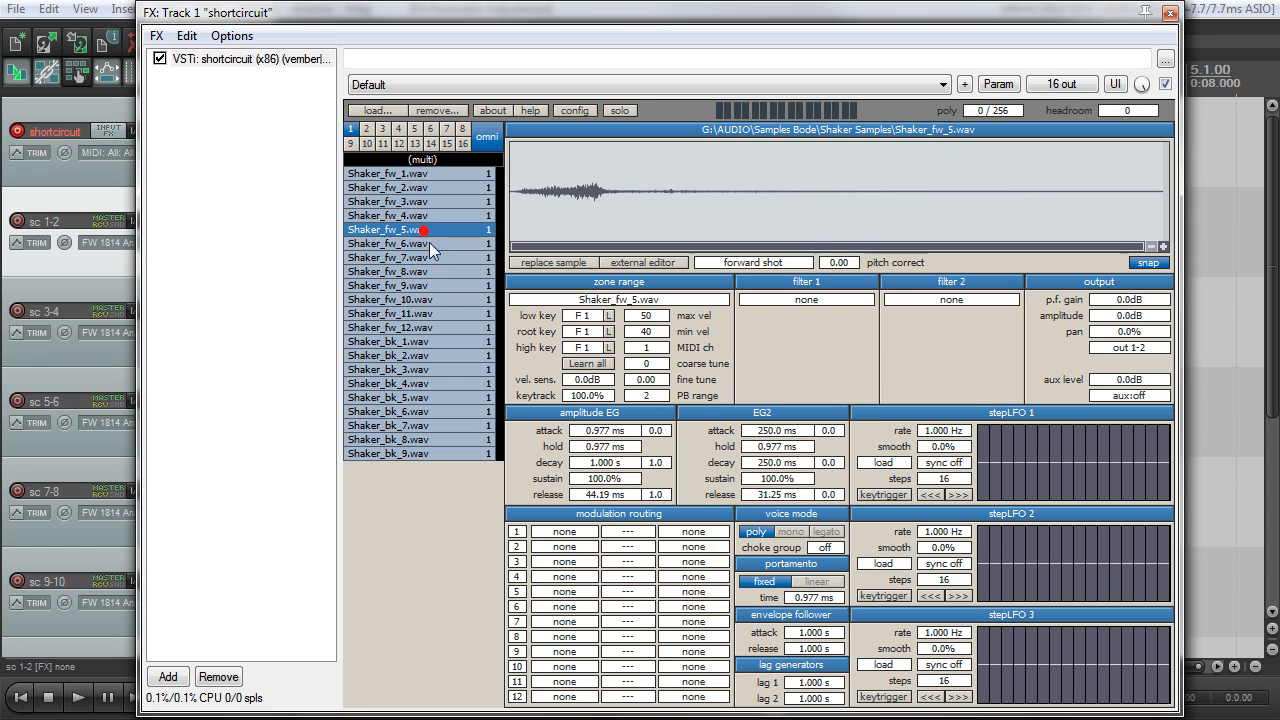
# Fine-tune the zone start of Shaker_fw_8 to 407 and of Shaker_fw_7 to 325
pyautogui.click(442, 257)
pyautogui.click(442, 272)
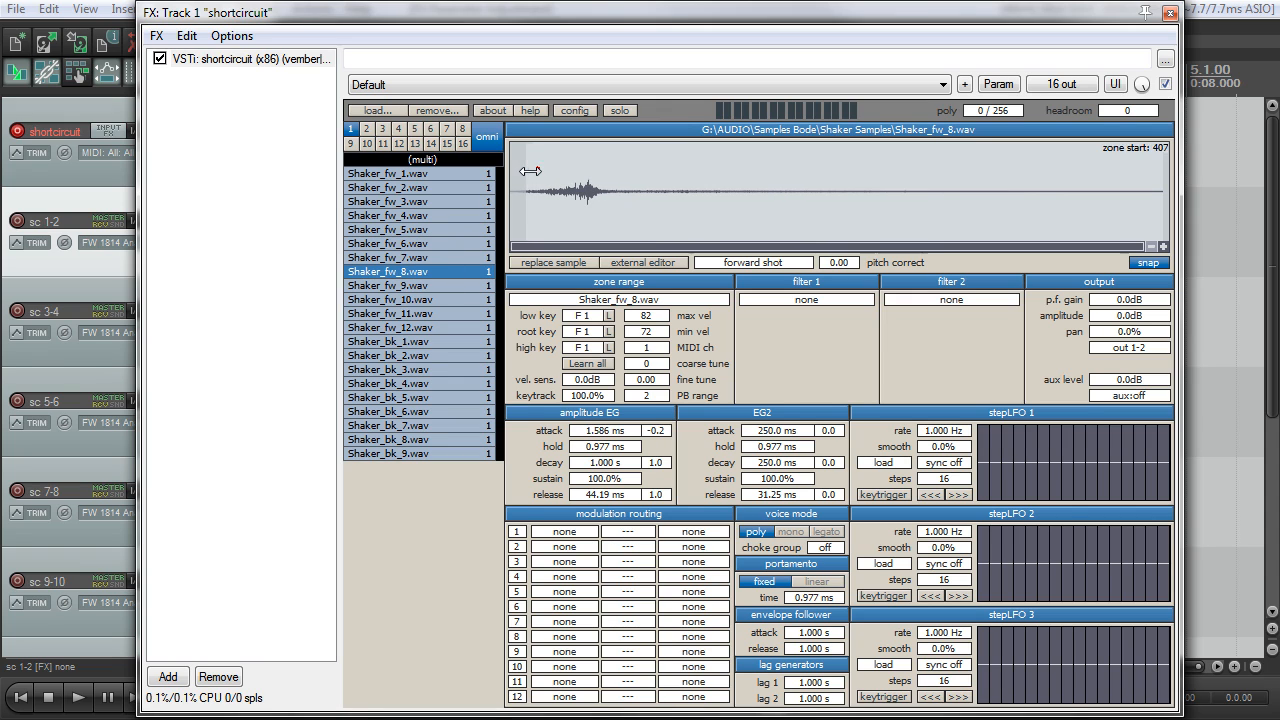
pyautogui.click(446, 258)
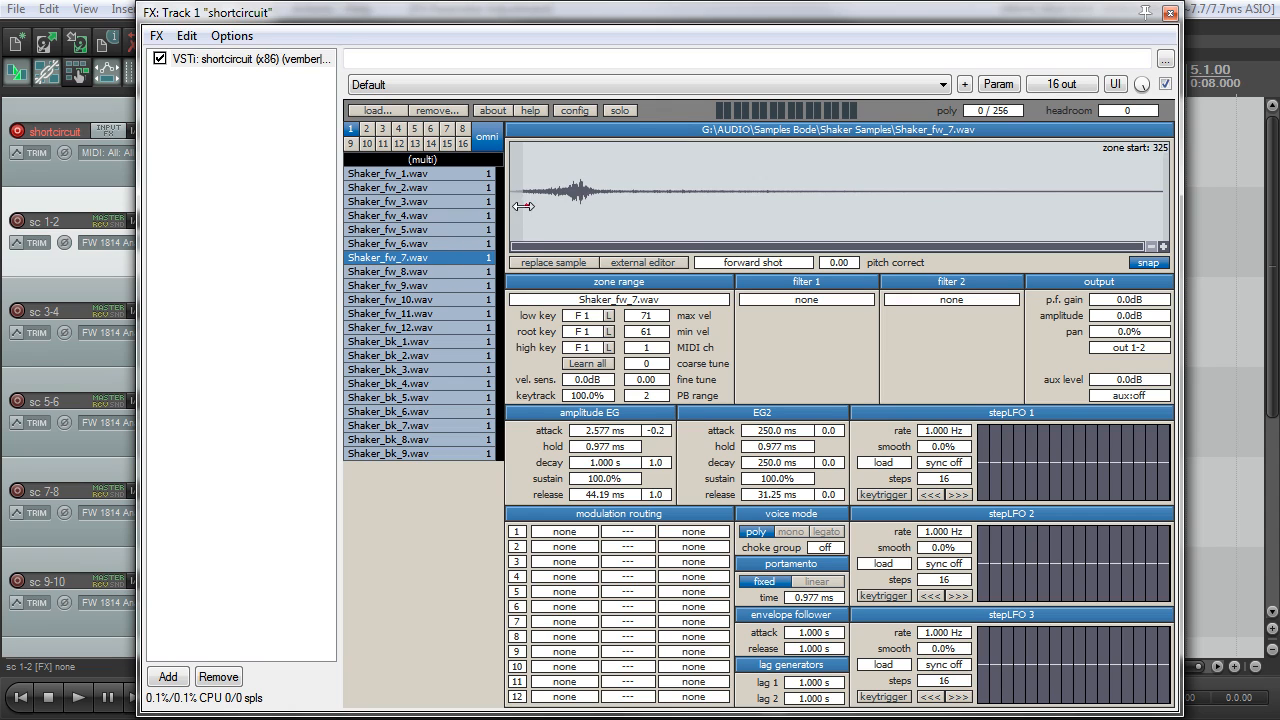
# Check Shaker_fw_8 to Shaker_fw_11, then trim the start of Shaker_fw_12 and adjust its amplitude EG attack time and shape
pyautogui.click(459, 276)
pyautogui.click(459, 285)
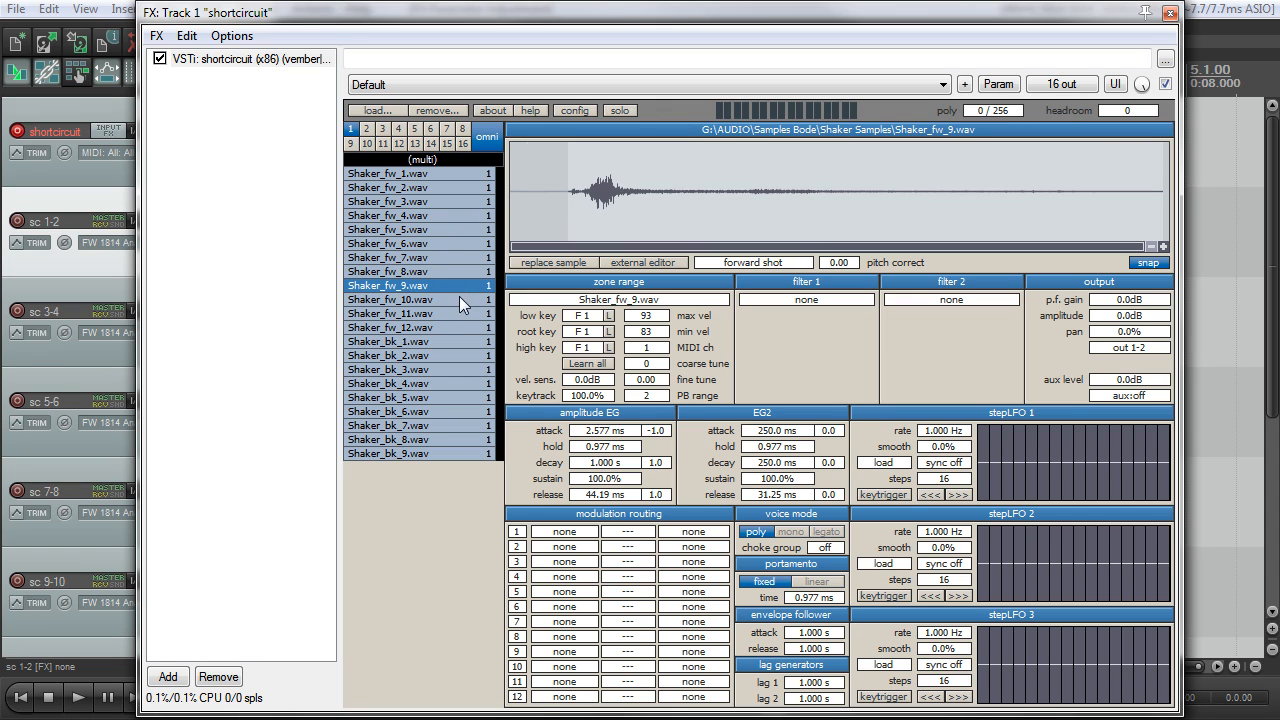
pyautogui.click(457, 299)
pyautogui.click(454, 313)
pyautogui.click(456, 298)
pyautogui.click(457, 313)
pyautogui.click(458, 326)
pyautogui.moveTo(515, 205); pyautogui.dragTo(540, 212)
pyautogui.moveTo(600, 427); pyautogui.dragTo(623, 430)
pyautogui.moveTo(656, 430); pyautogui.dragTo(648, 430)
pyautogui.click(606, 431)
# Examine the waveforms of Shaker_bk_1 to Shaker_bk_9 for silence before the hit
pyautogui.click(425, 341)
pyautogui.click(425, 356)
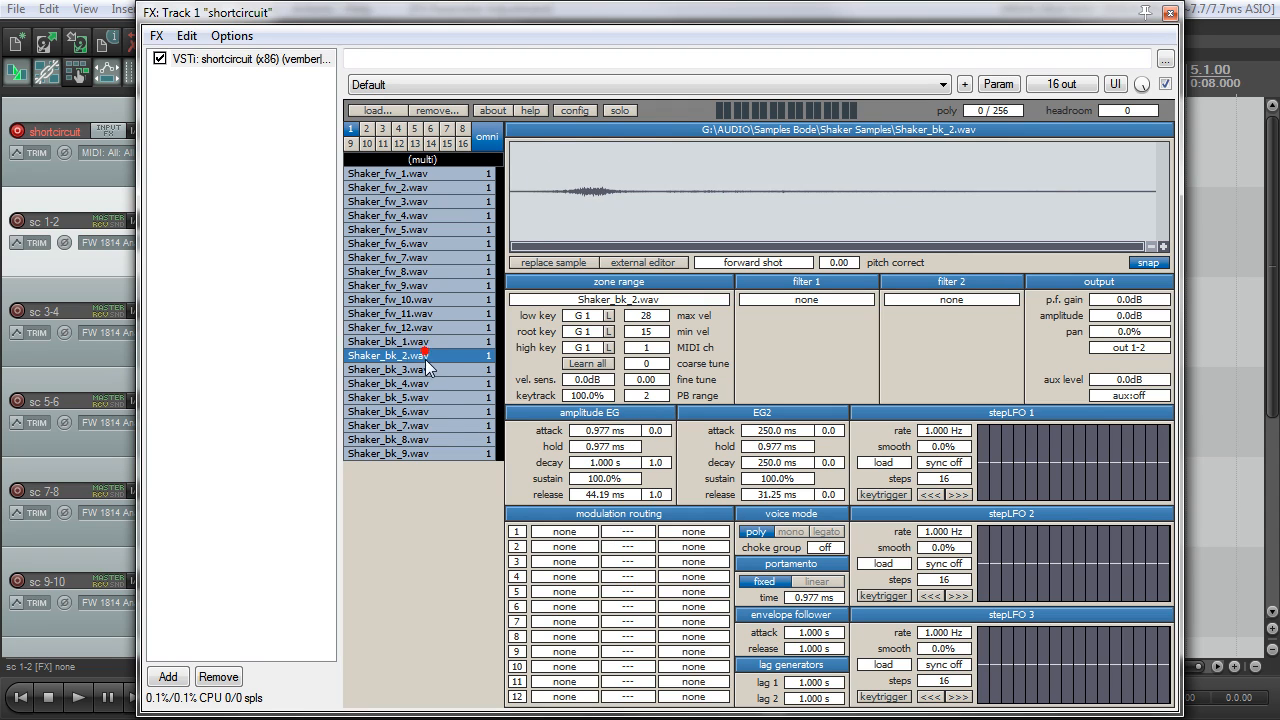
pyautogui.click(428, 369)
pyautogui.click(431, 383)
pyautogui.click(436, 397)
pyautogui.click(442, 411)
pyautogui.click(441, 425)
pyautogui.click(441, 439)
pyautogui.click(439, 455)
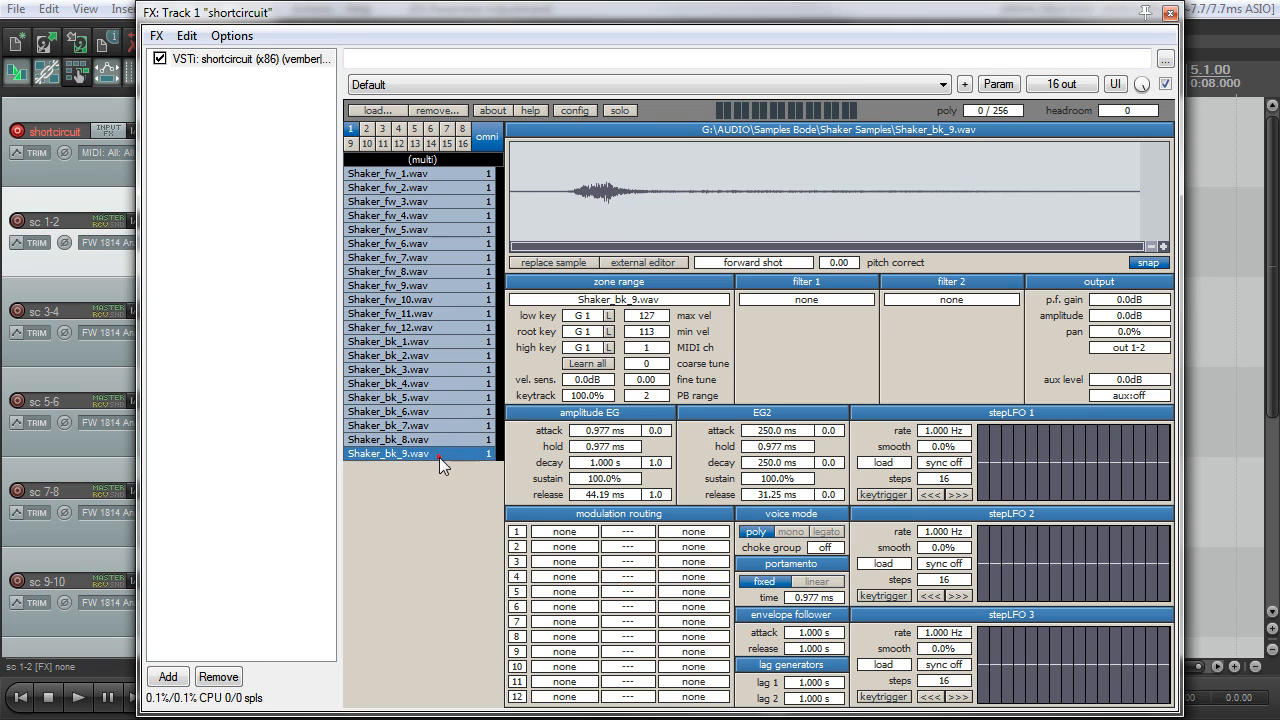
# Trim the leading silence of Shaker_bk_1 and set its amplitude EG attack to 1.953 ms with a shape of 0.2
pyautogui.click(433, 344)
pyautogui.moveTo(514, 168)
pyautogui.mouseDown()
pyautogui.moveTo(545, 170)
pyautogui.moveTo(552, 195)
pyautogui.mouseUp()
pyautogui.moveTo(605, 428); pyautogui.dragTo(664, 430)
pyautogui.doubleClick(609, 428)
pyautogui.moveTo(465, 350)
pyautogui.mouseDown()
pyautogui.moveTo(457, 429)
pyautogui.moveTo(430, 458)
pyautogui.moveTo(477, 336)
pyautogui.mouseUp()
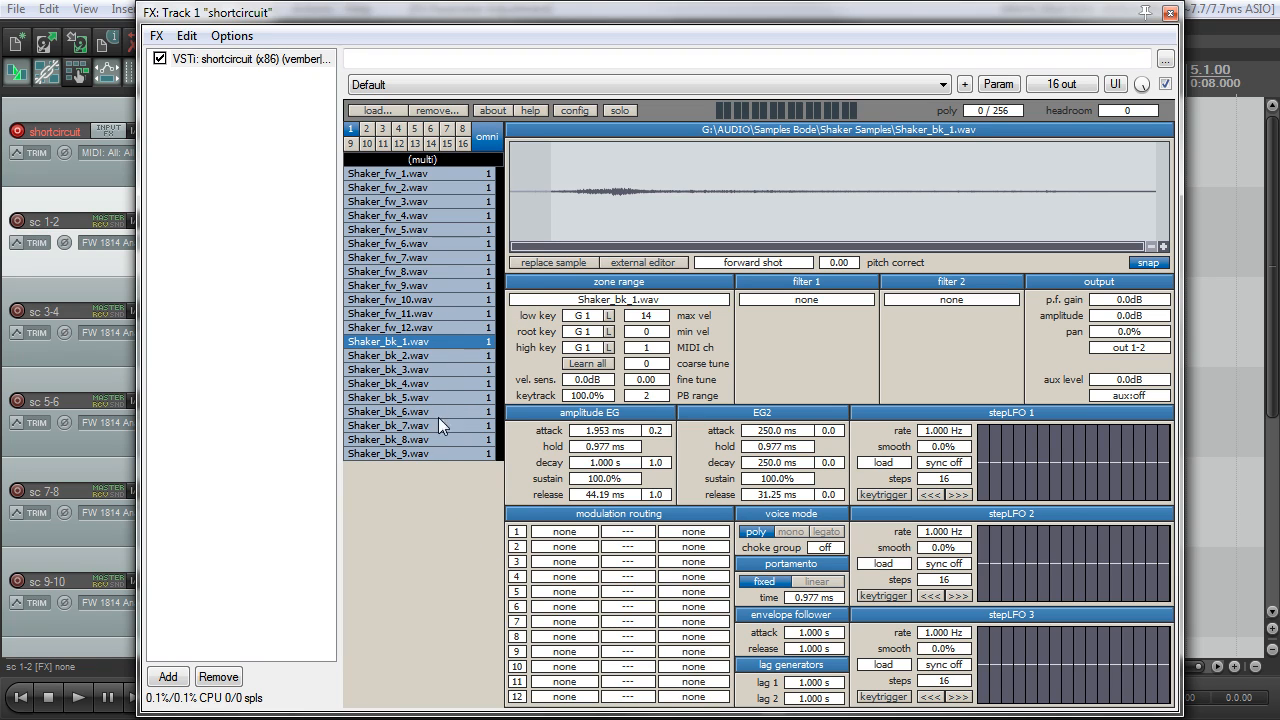
# Trim the start of Shaker_bk_9, set its amplitude EG attack to 2.405 ms, and review the Shaker_bk zones
pyautogui.click(420, 455)
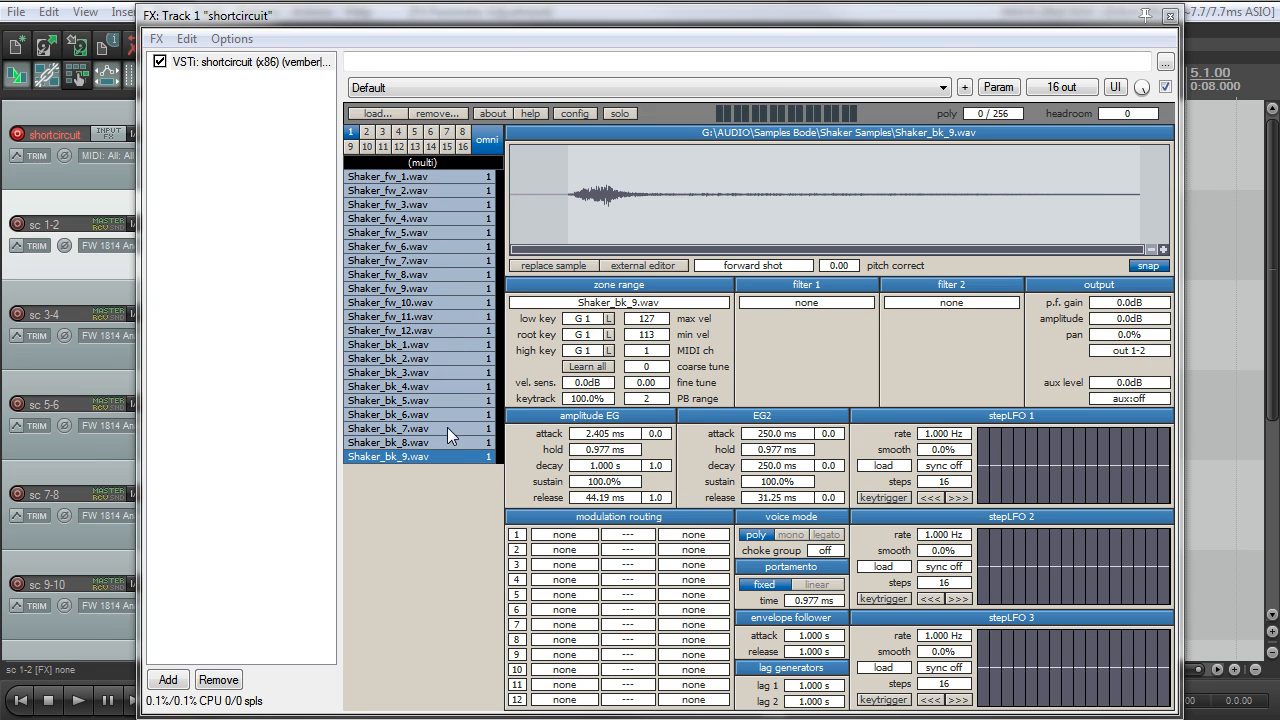
pyautogui.click(464, 344)
pyautogui.moveTo(464, 349); pyautogui.dragTo(446, 478)
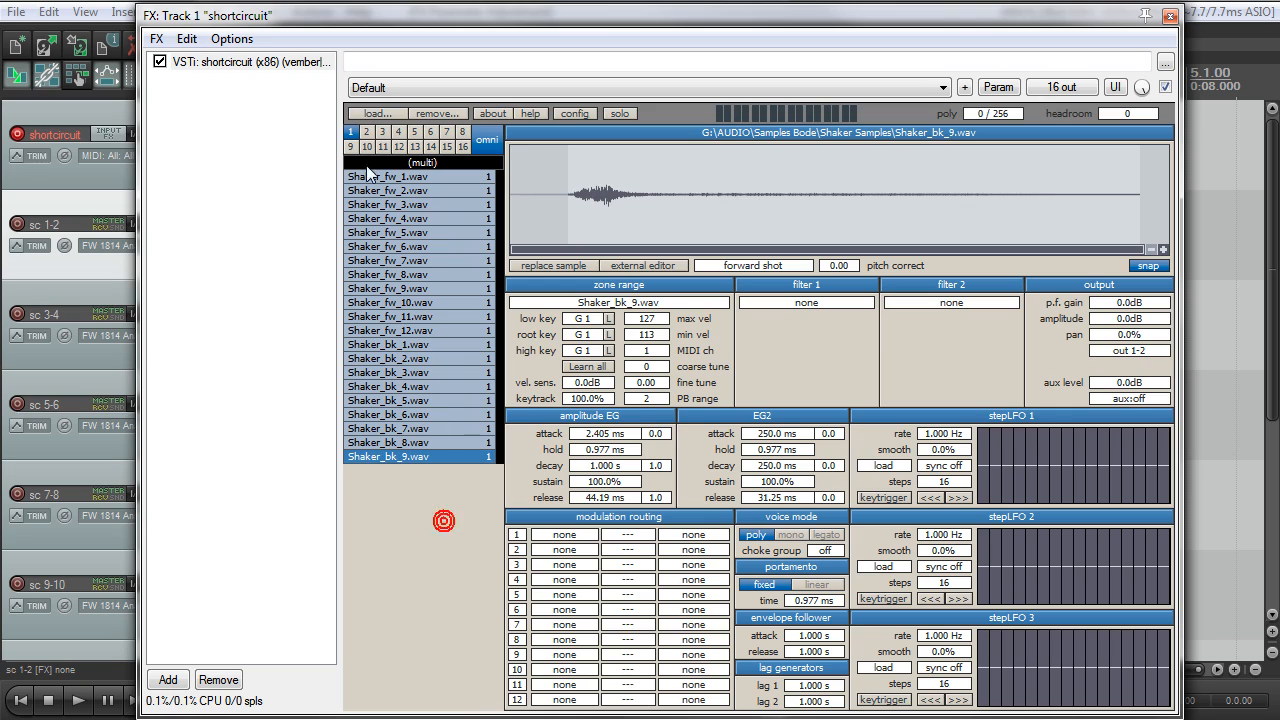
# Load the samples Shaker_sh_1.wav to Shaker_sh_10.wav from the Shaker Samples folder
pyautogui.click(378, 113)
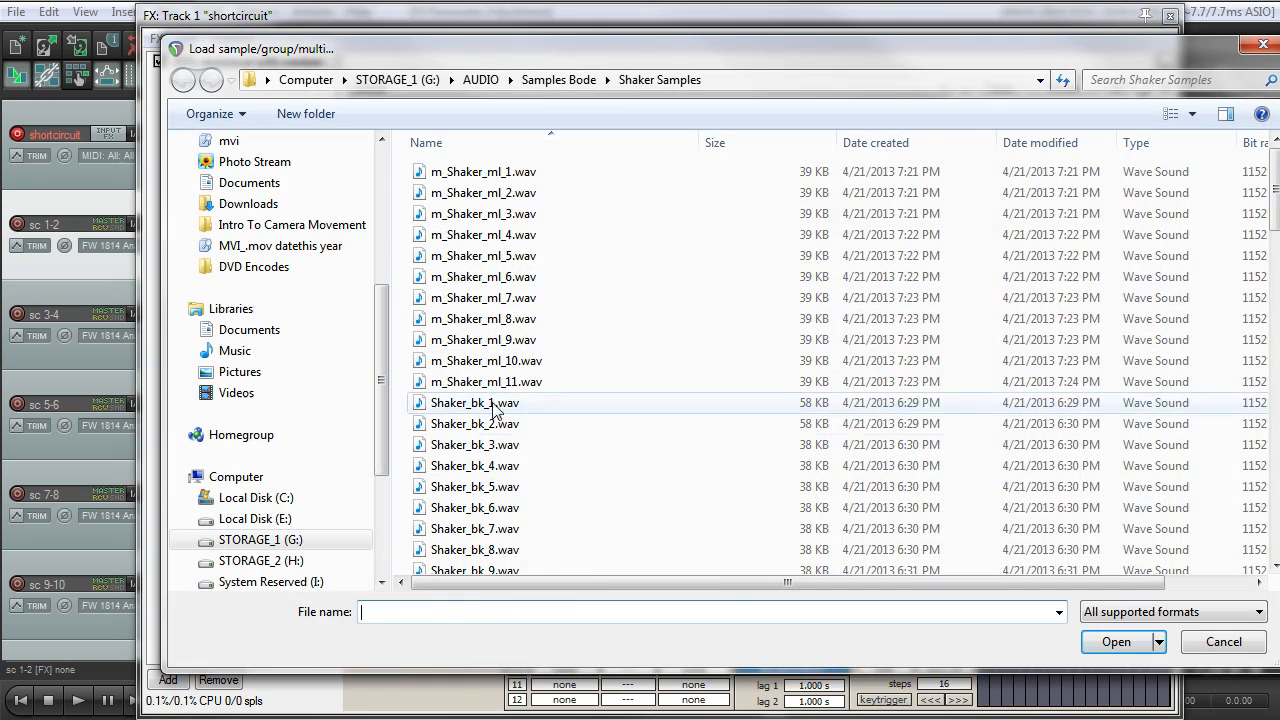
pyautogui.click(474, 406)
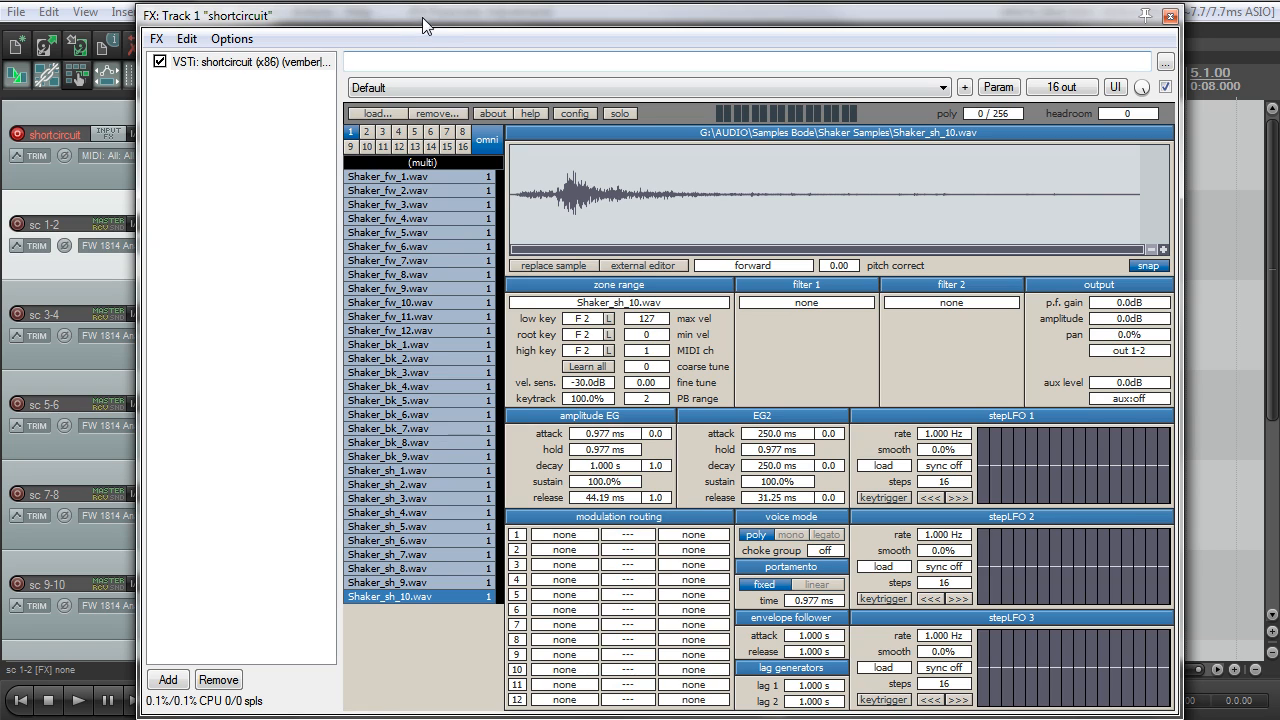
# In the keygroup view, stair-step the velocity ranges of the ten Shaker_sh zones from 0–12 up to 113–127
pyautogui.click(418, 160)
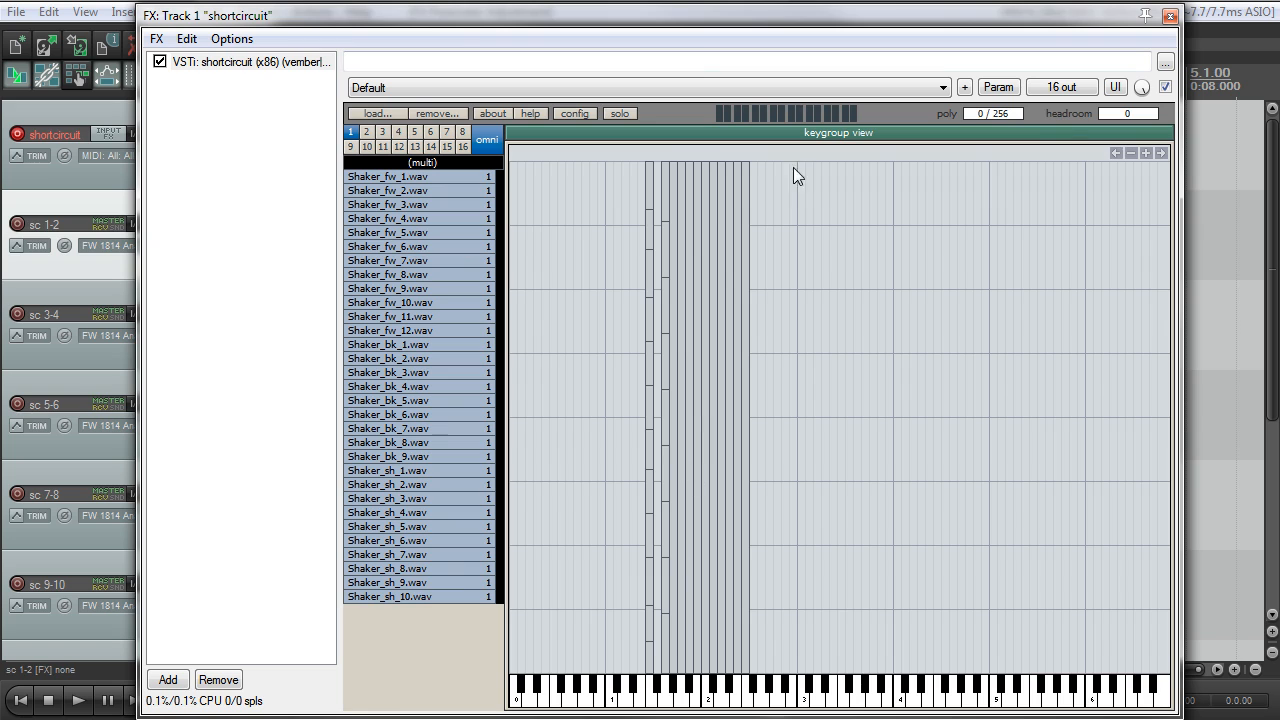
pyautogui.click(1146, 153)
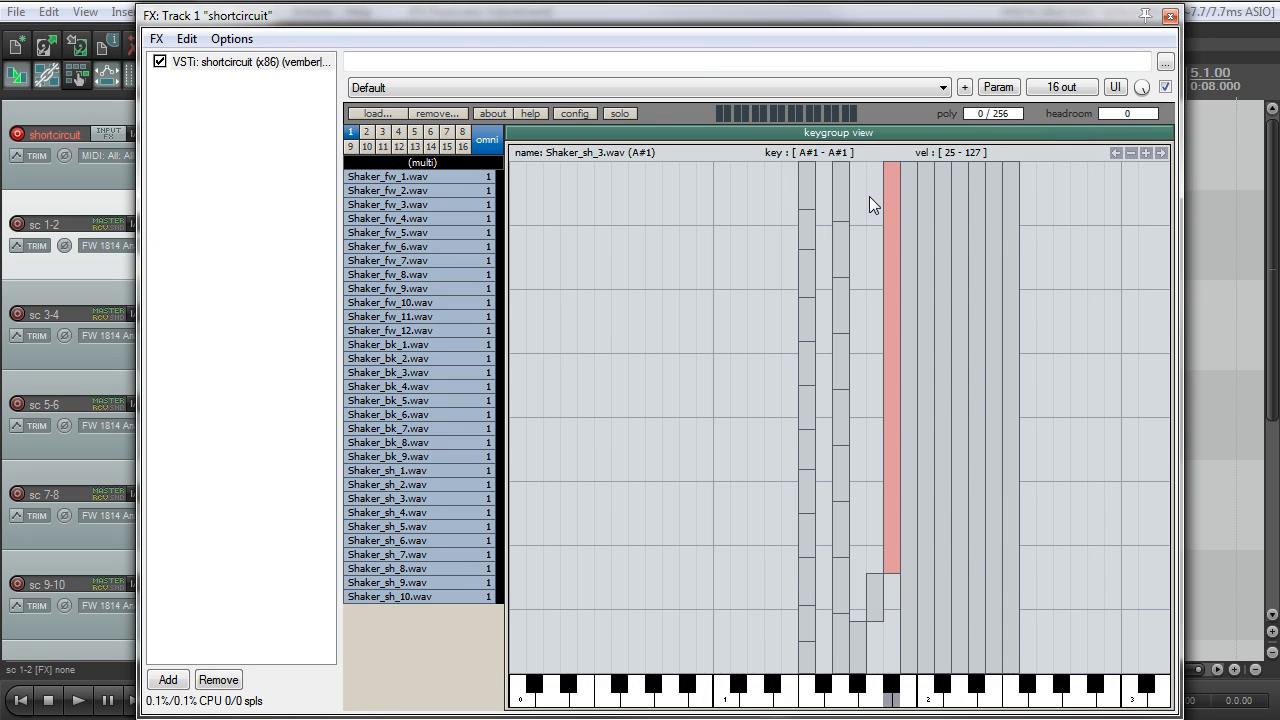
pyautogui.moveTo(890, 163); pyautogui.dragTo(888, 520)
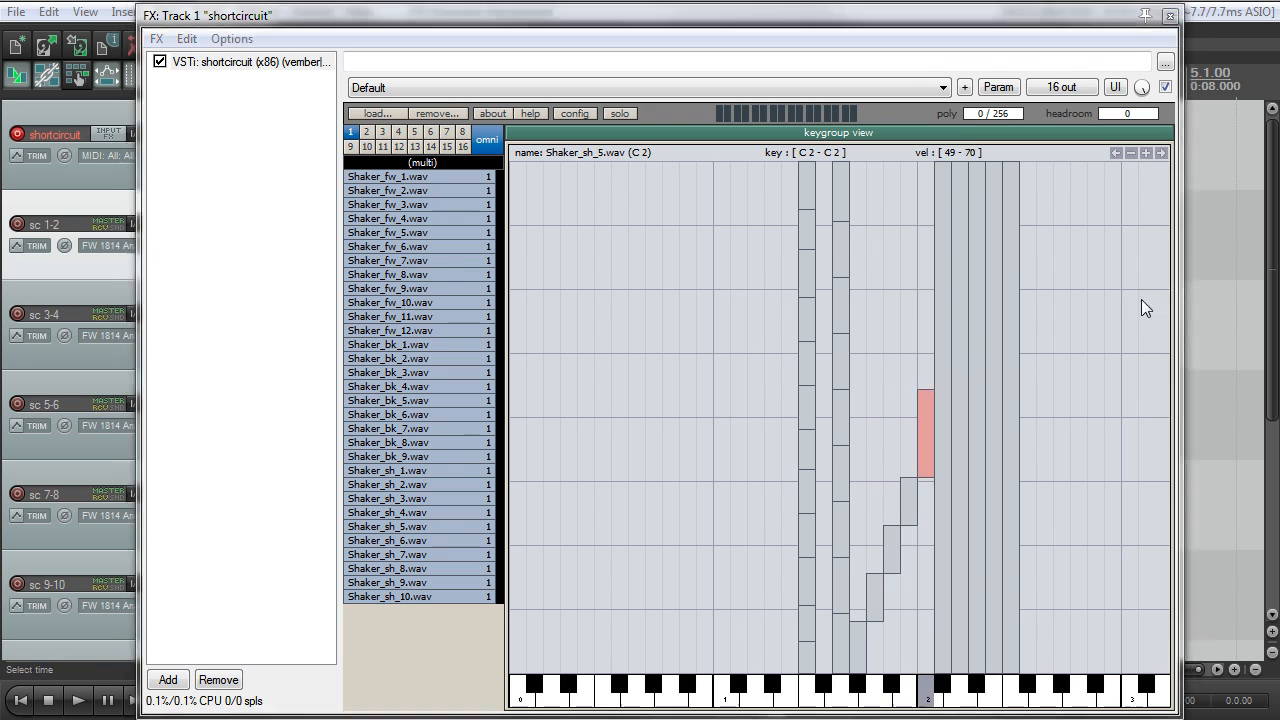
pyautogui.moveTo(960, 163); pyautogui.dragTo(960, 290)
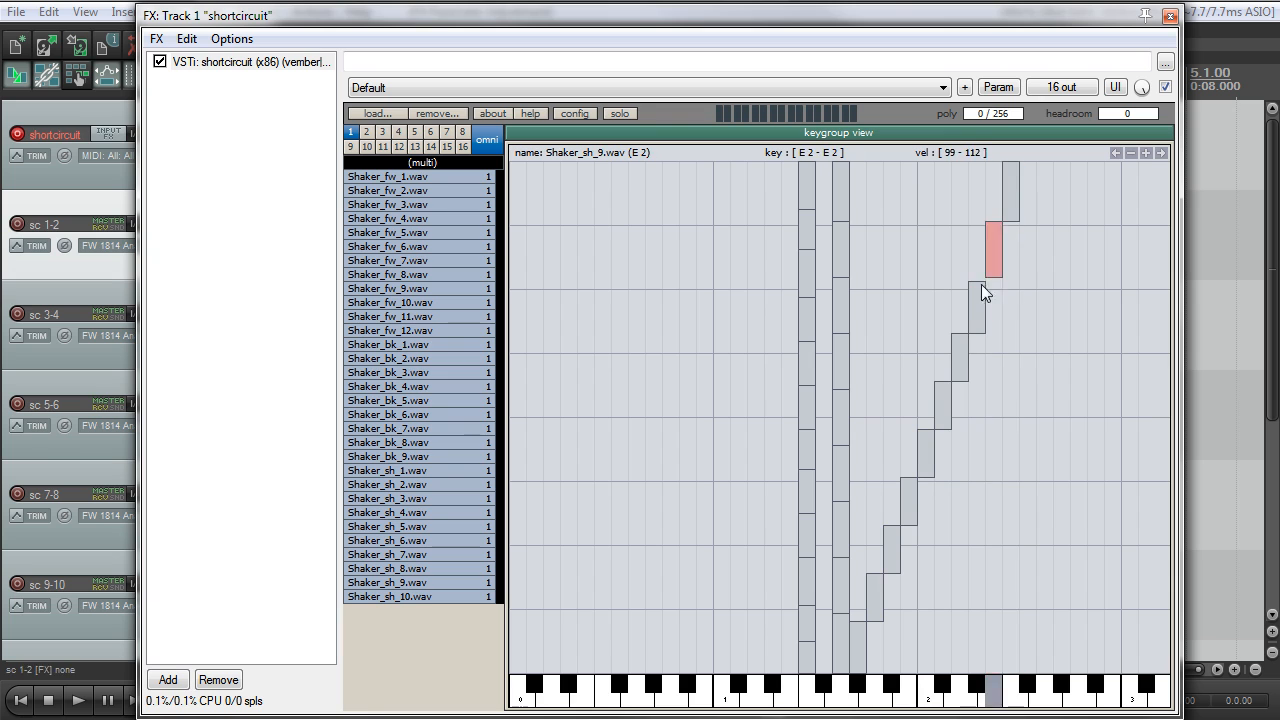
# For all ten Shaker_sh zones, set the playback mode to forward shot and the velocity sensitivity to 0 dB
pyautogui.click(376, 555)
pyautogui.keyDown('shift'); pyautogui.click(413, 597); pyautogui.keyUp('shift')
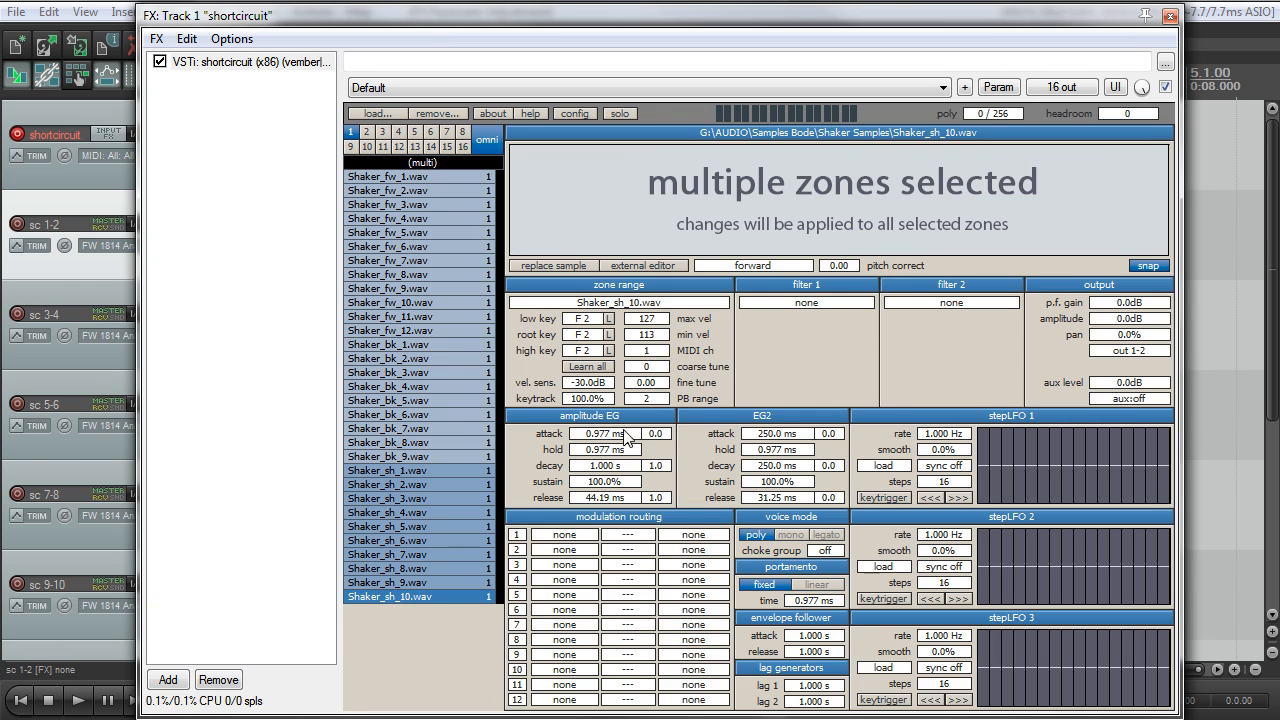
pyautogui.click(765, 268)
pyautogui.click(795, 397)
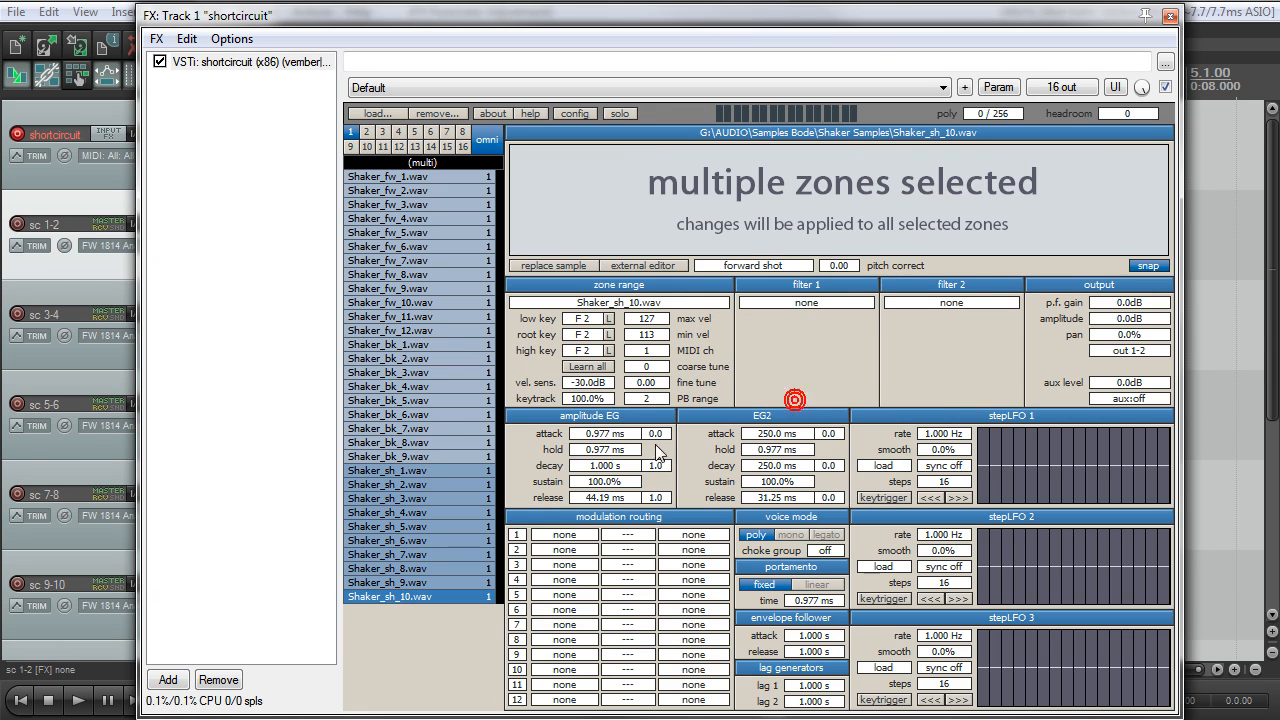
pyautogui.doubleClick(598, 383)
pyautogui.write('0')
pyautogui.press('Return')
# Assign all ten Shaker_sh zones to the single key A 1 using MIDI learn
pyautogui.click(587, 367)
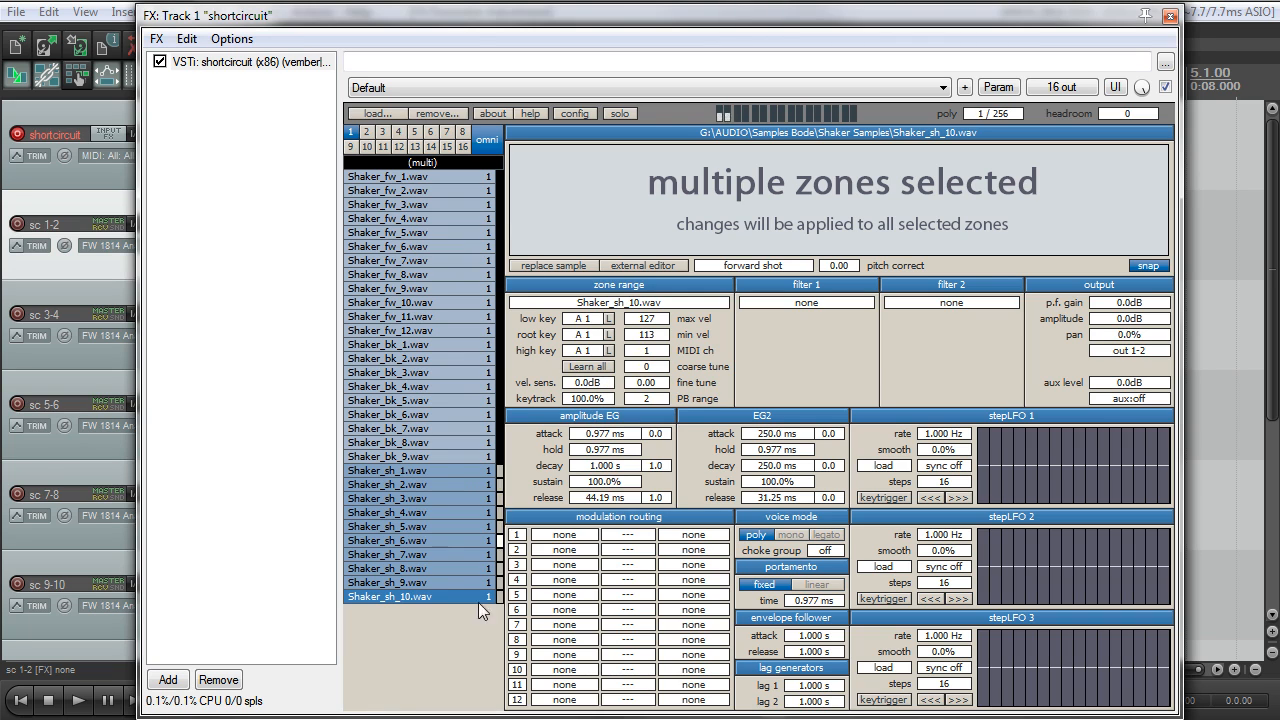
pyautogui.click(430, 655)
# Check the Shaker_sh waveforms and trim the leading silence of Shaker_sh_8 by moving its zone start to just before the hit
pyautogui.click(446, 472)
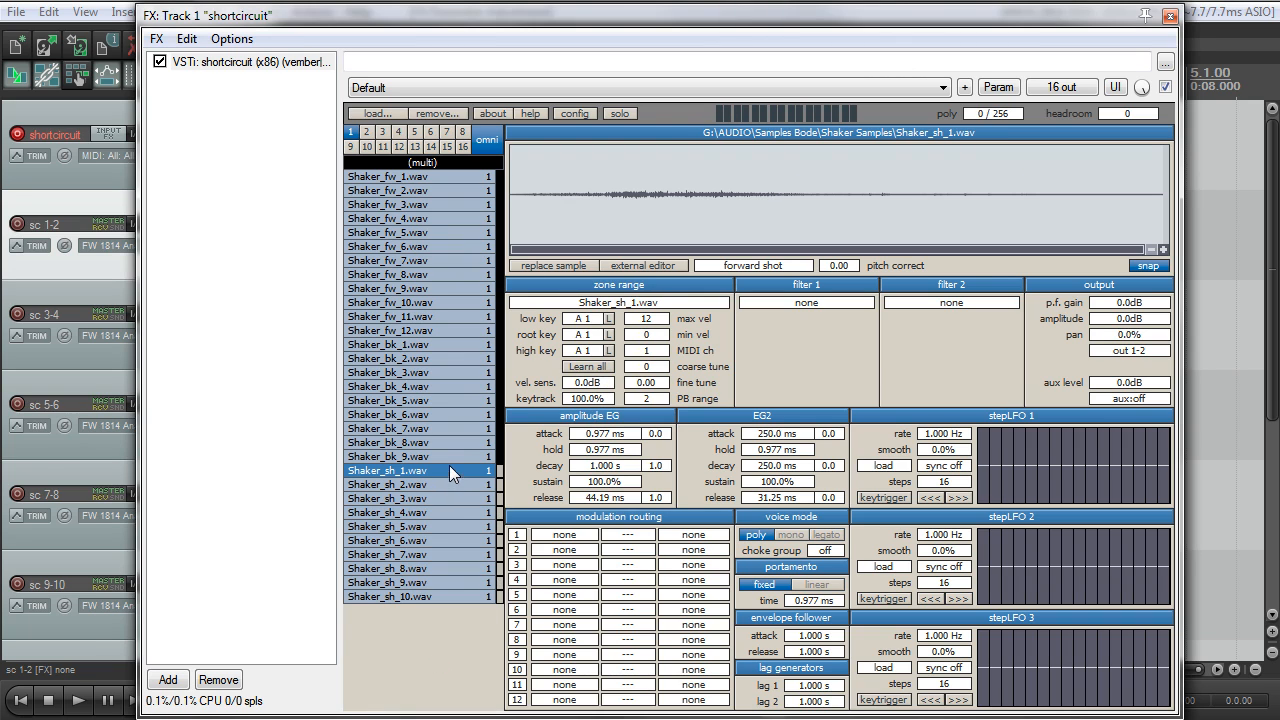
pyautogui.moveTo(450, 485); pyautogui.dragTo(467, 571)
pyautogui.moveTo(515, 236); pyautogui.dragTo(562, 236)
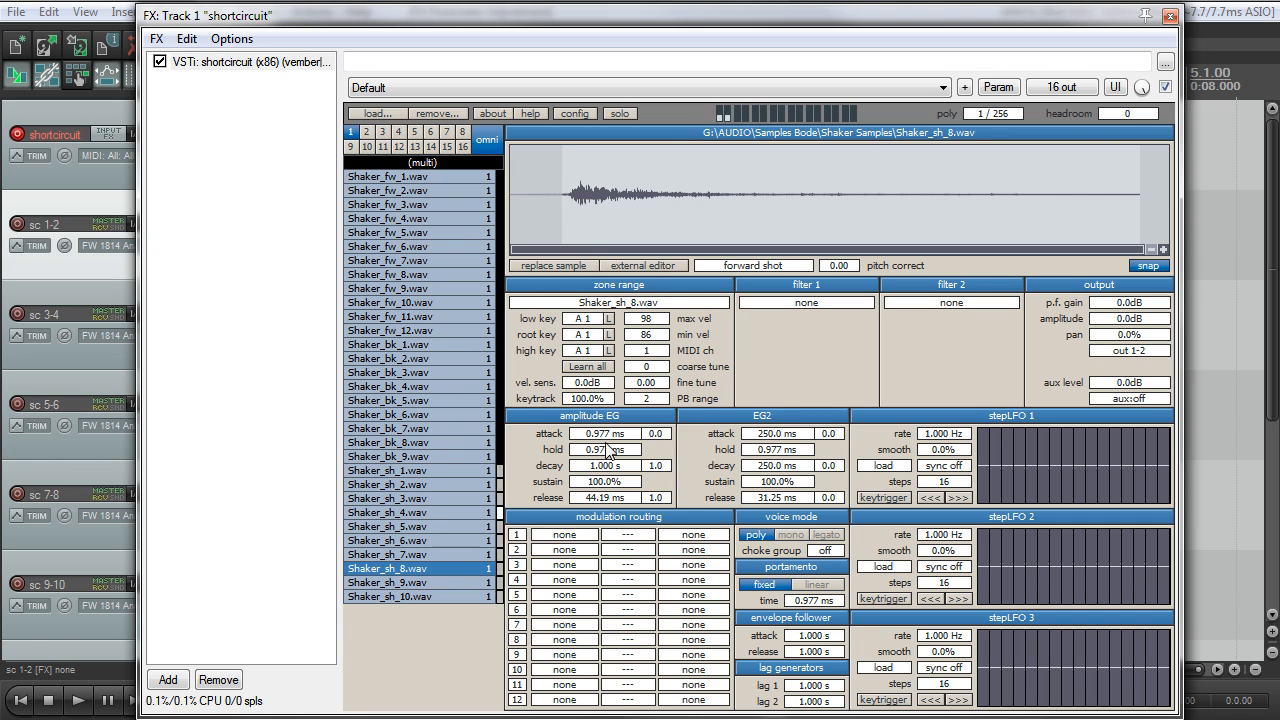
# Review the mapped zones in the keygroup view and check the Shaker_bk and Shaker_sh zones' waveforms and settings
pyautogui.click(434, 499)
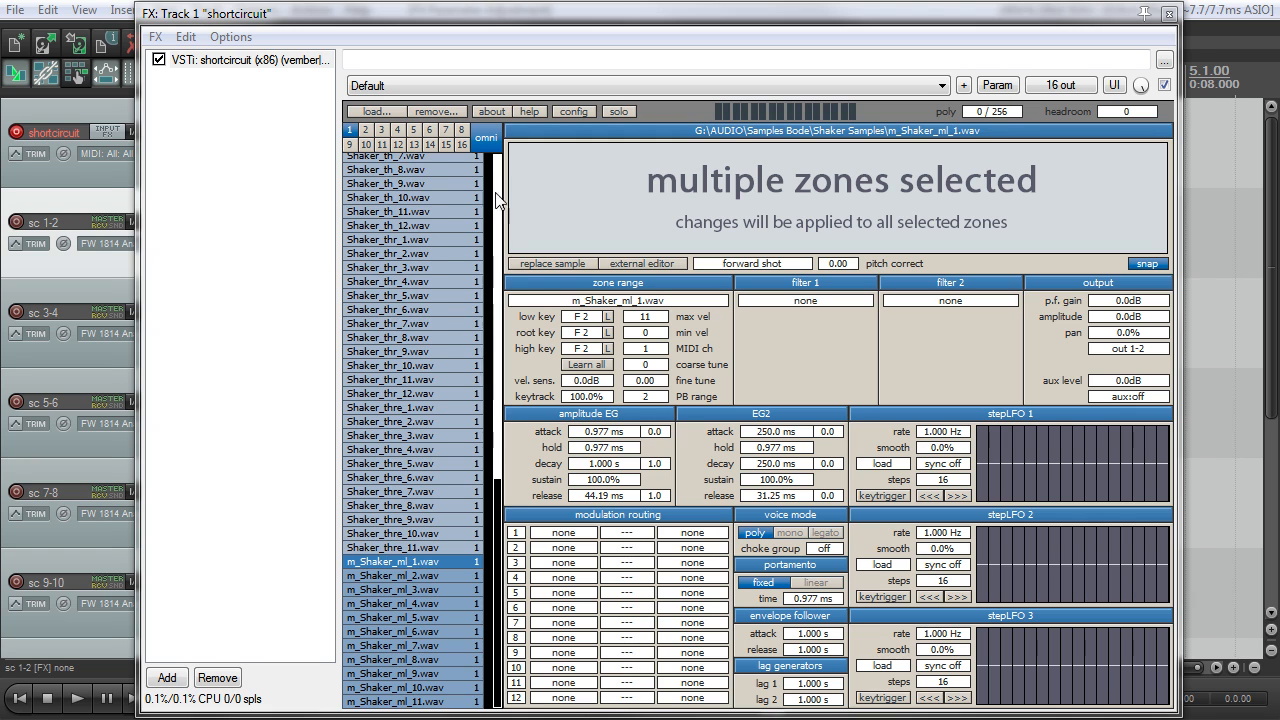
pyautogui.scroll(13, 494, 200)
pyautogui.scroll(5, 469, 186)
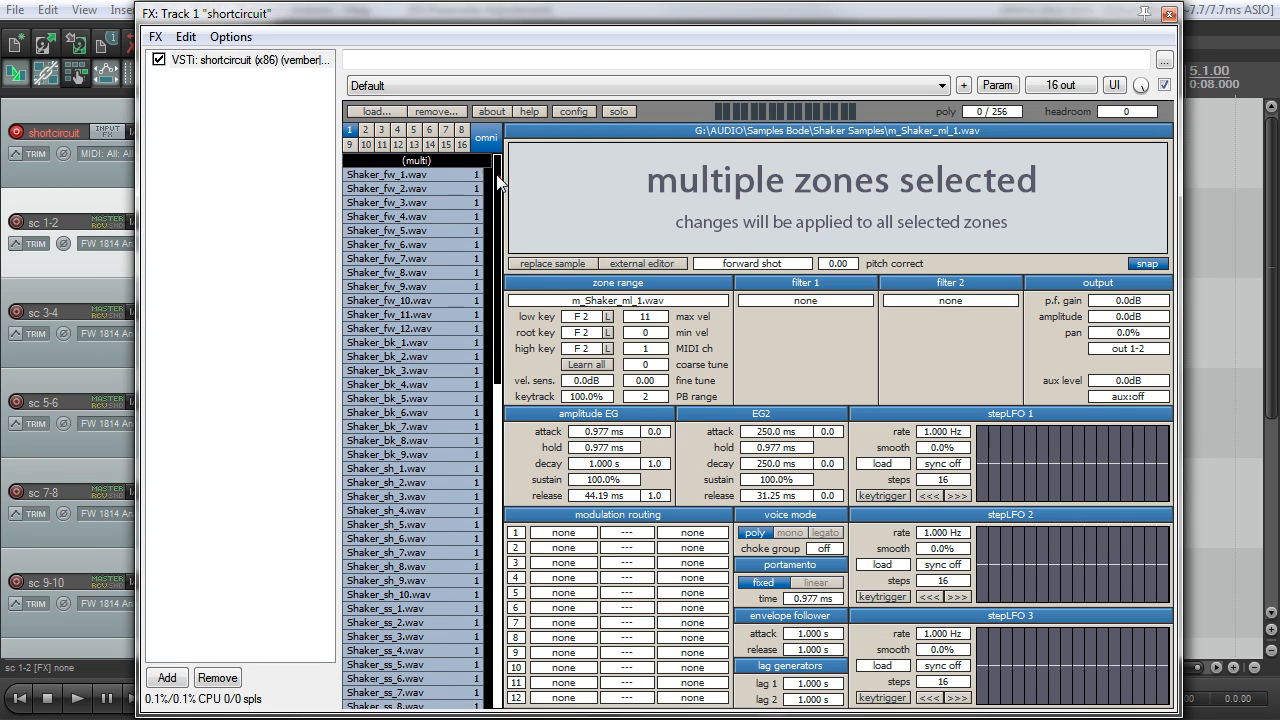
pyautogui.click(472, 161)
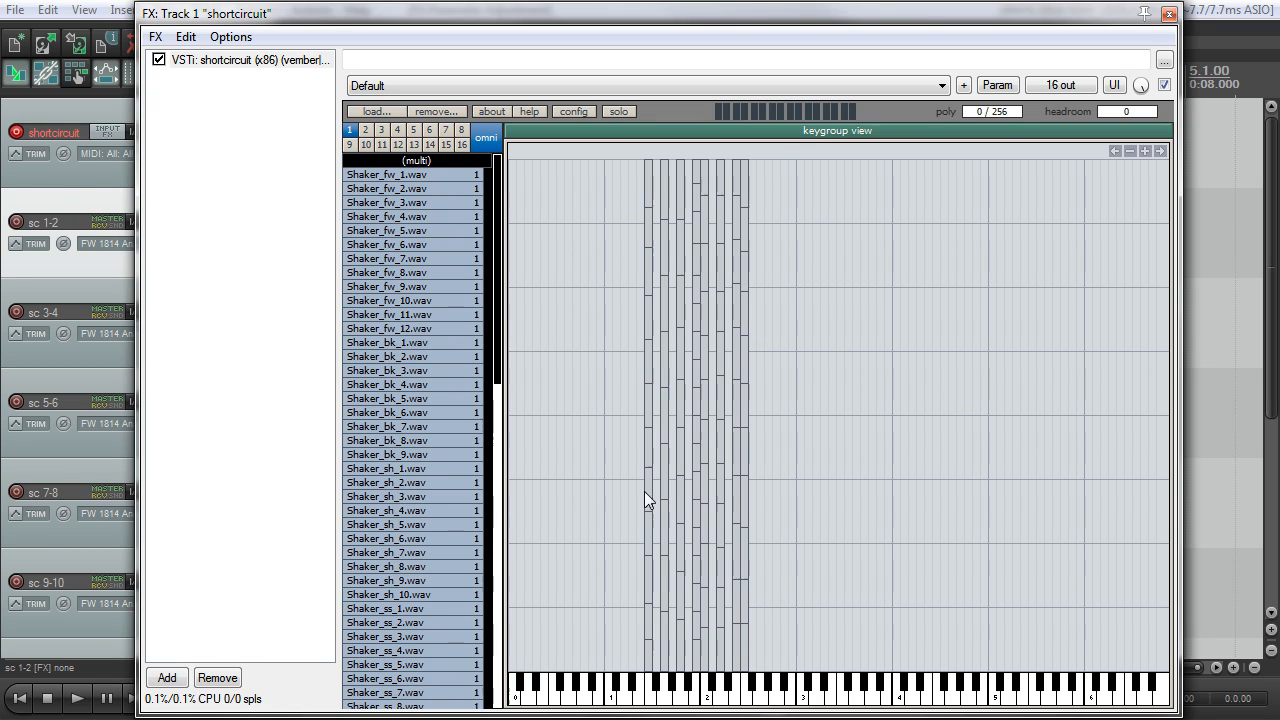
pyautogui.click(488, 412)
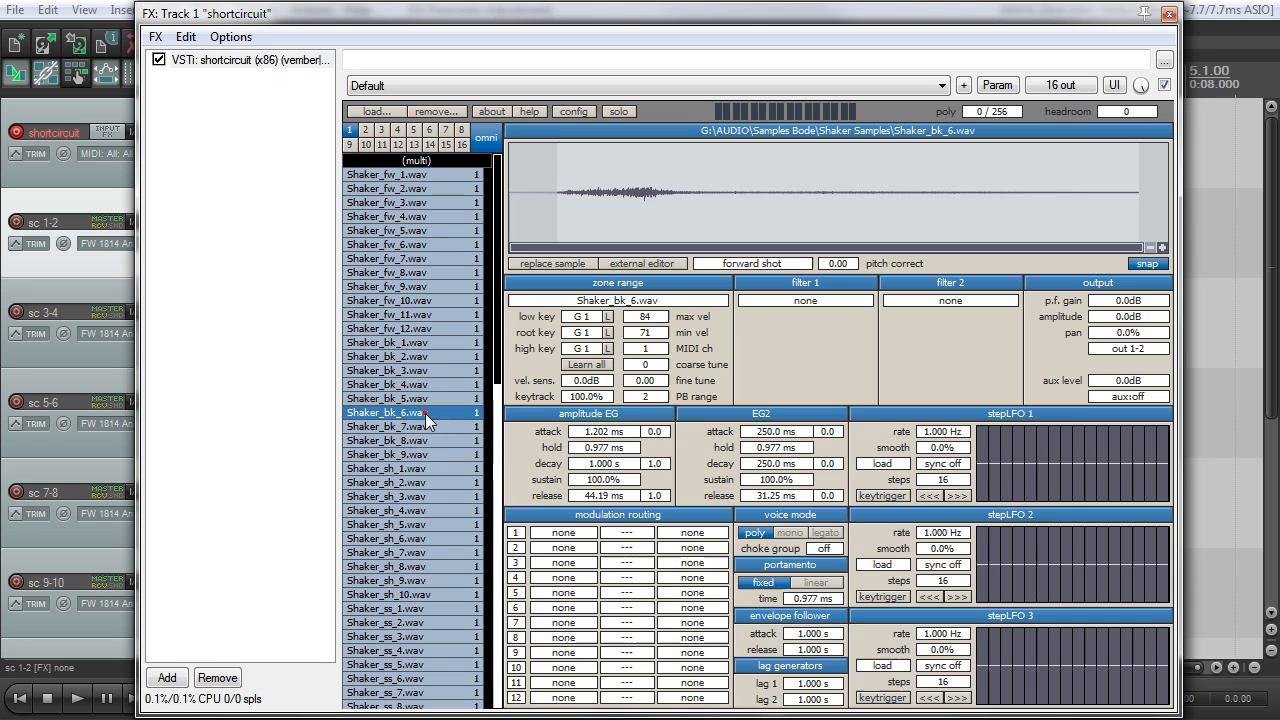
pyautogui.moveTo(498, 360); pyautogui.dragTo(489, 219)
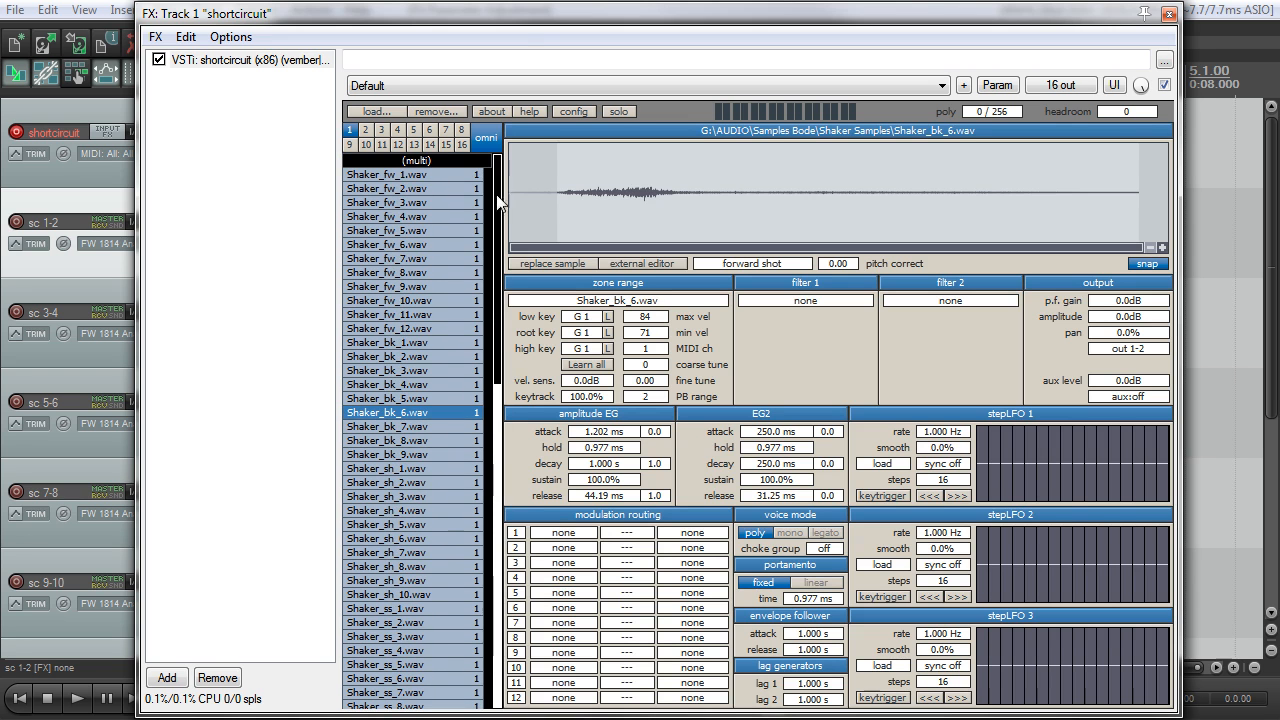
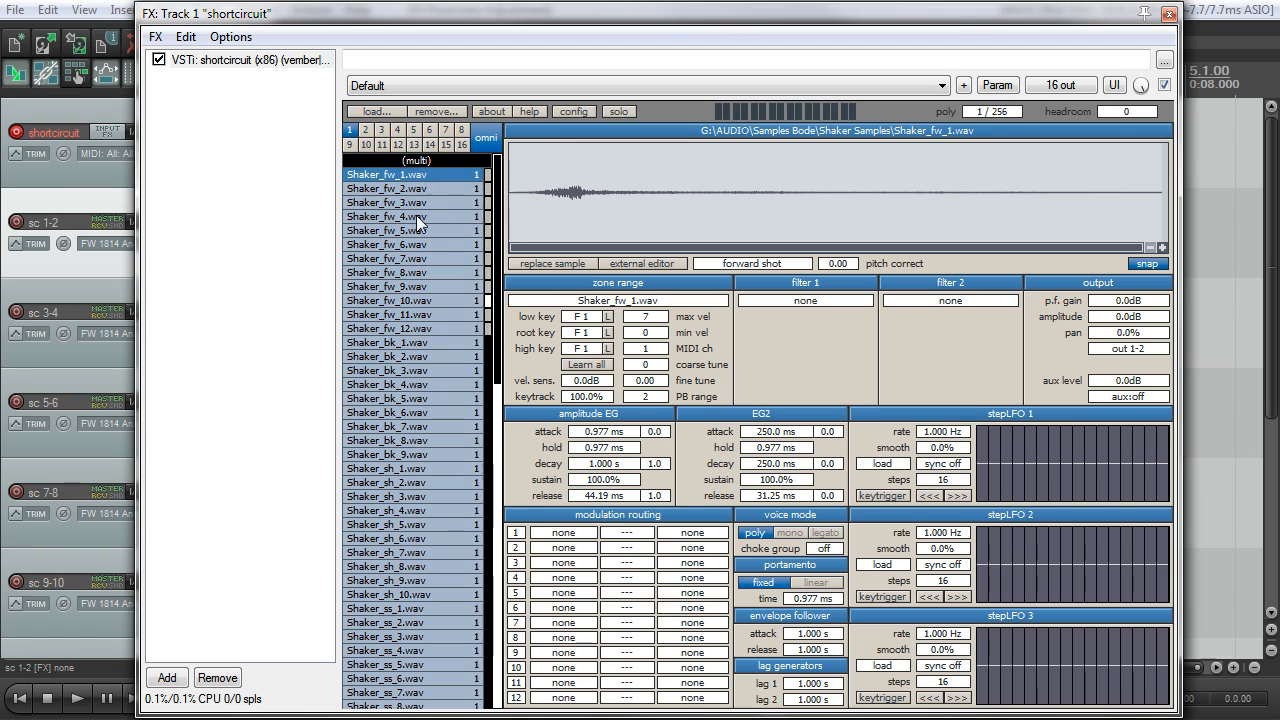
pyautogui.click(416, 342)
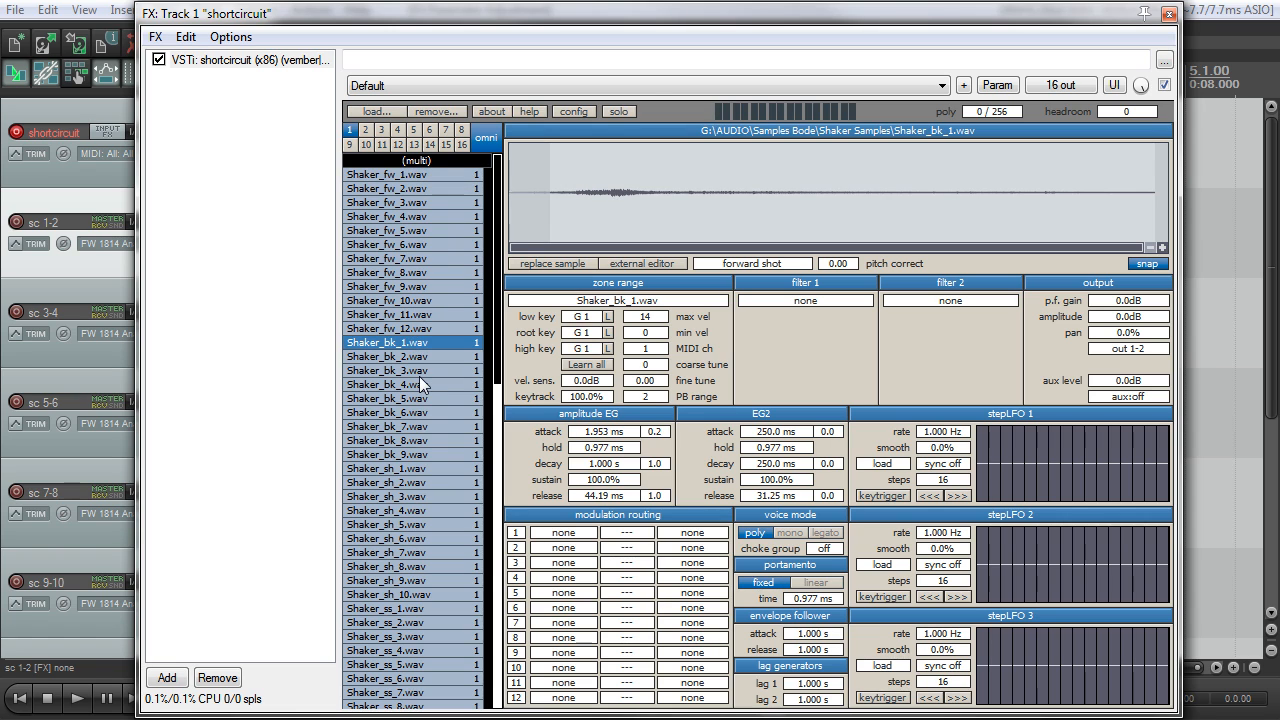
pyautogui.scroll(-13, 507, 440)
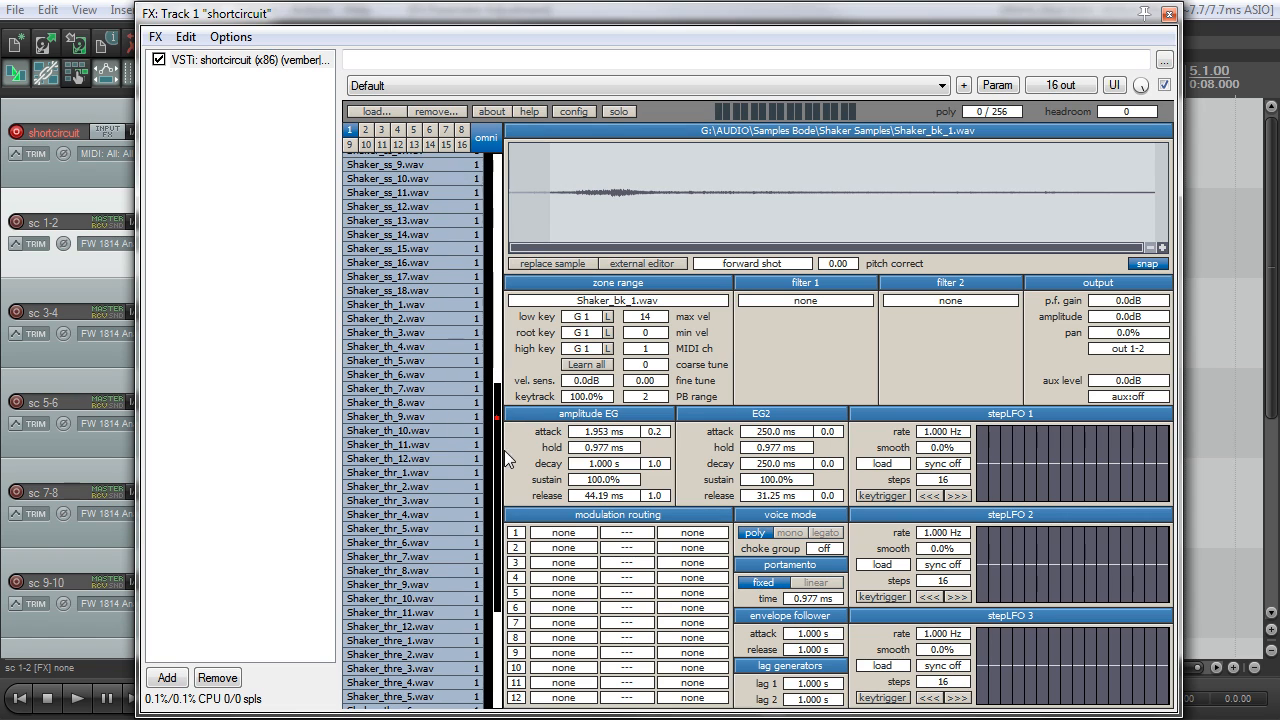
pyautogui.click(497, 248)
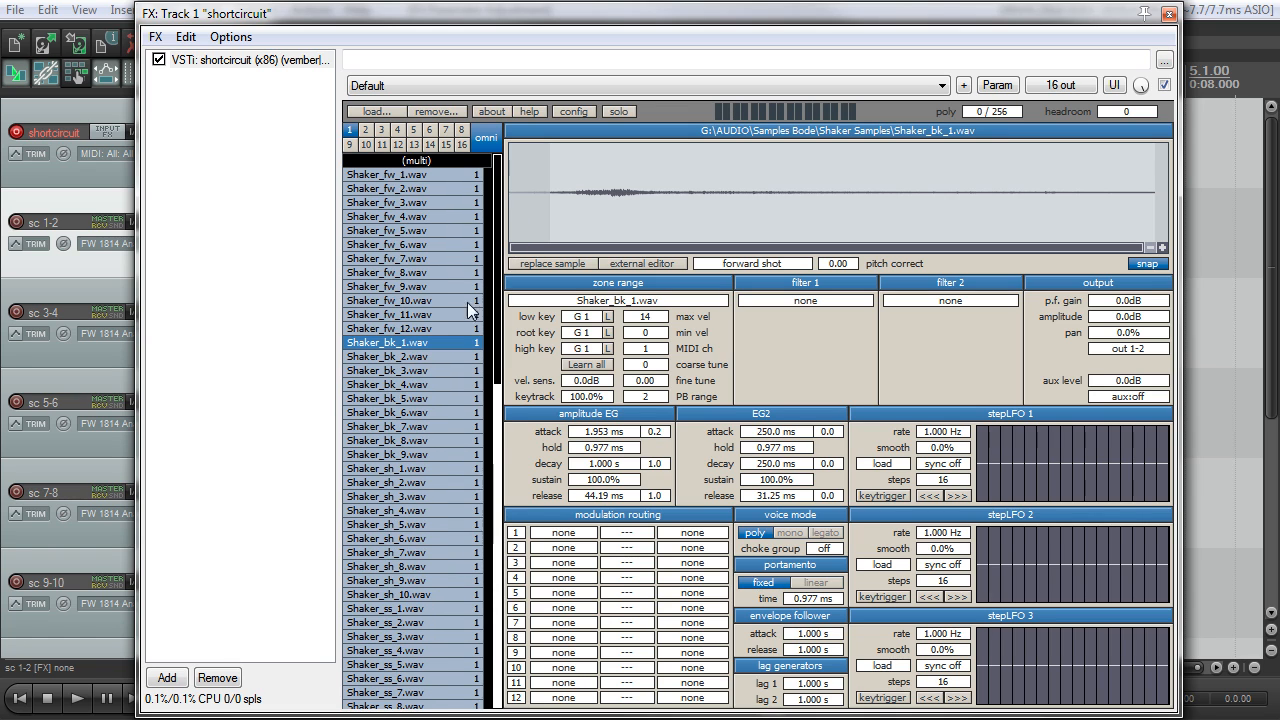
pyautogui.click(445, 499)
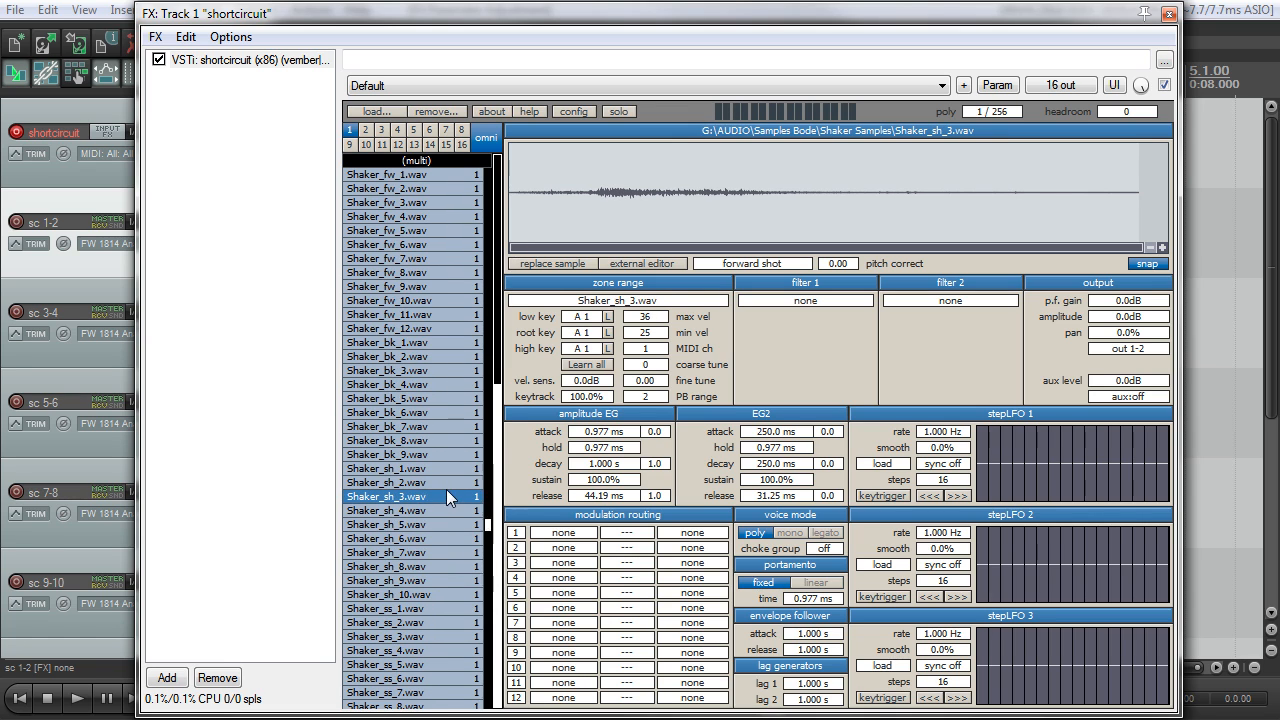
pyautogui.click(495, 500)
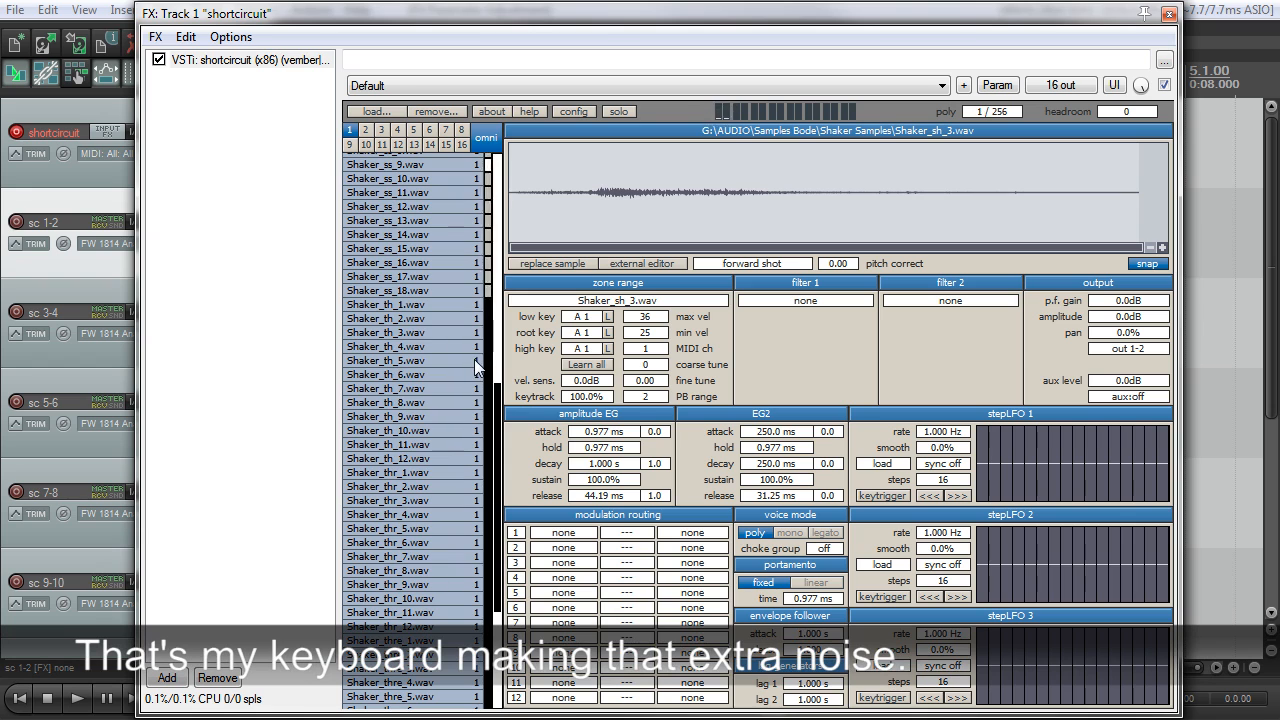
# Examine the Shaker_th, Shaker_thr and Shaker_thre zones' waveforms, key assignments and velocity ranges, and browse to the end of the zone list
pyautogui.click(424, 305)
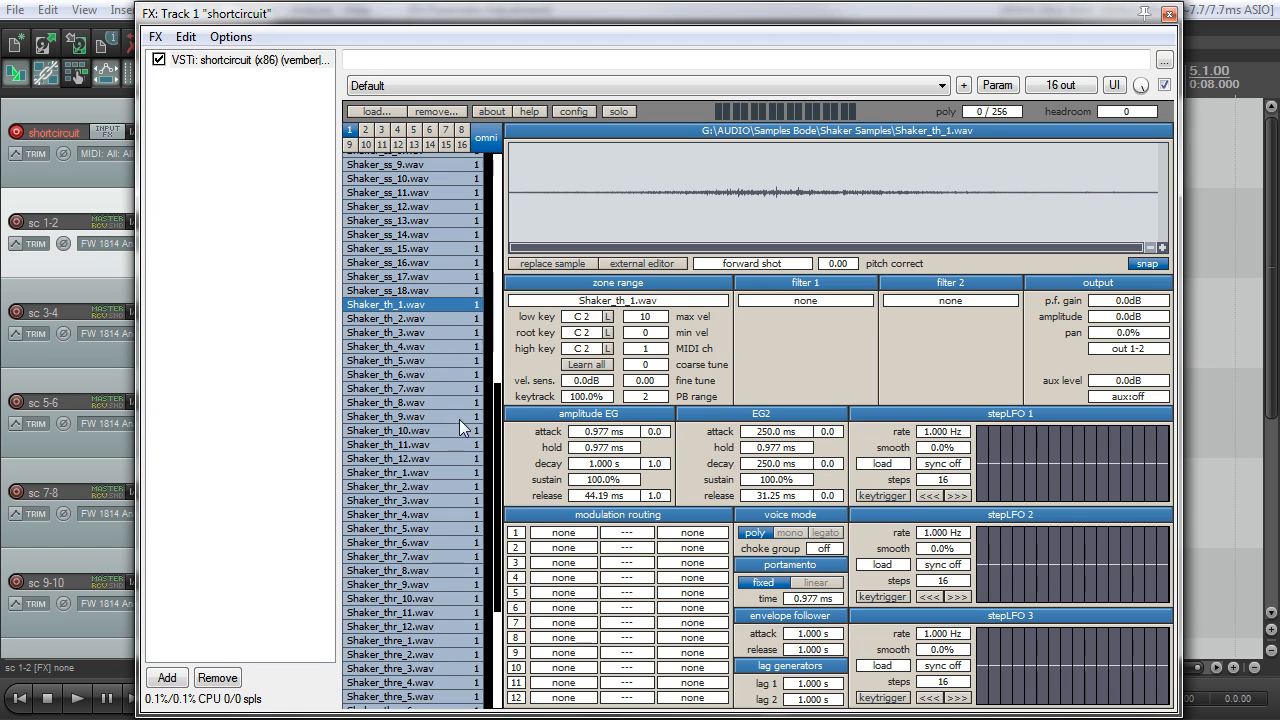
pyautogui.click(453, 444)
pyautogui.click(453, 456)
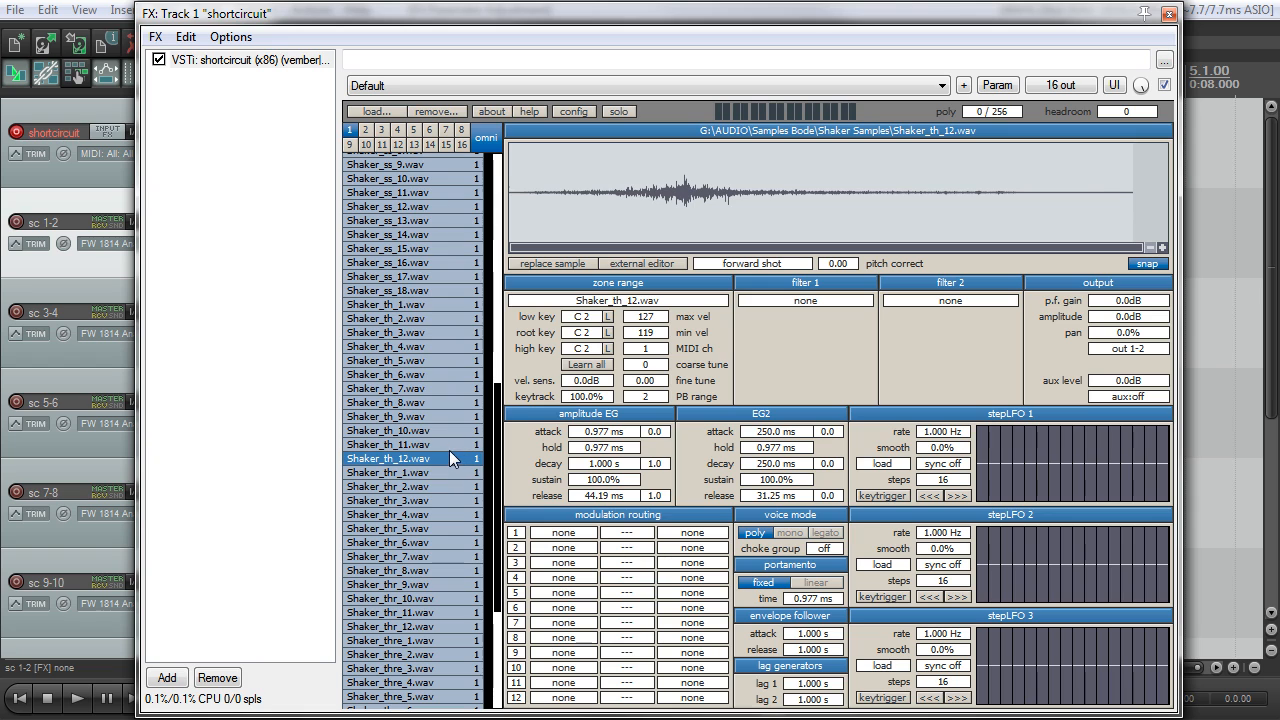
pyautogui.click(422, 505)
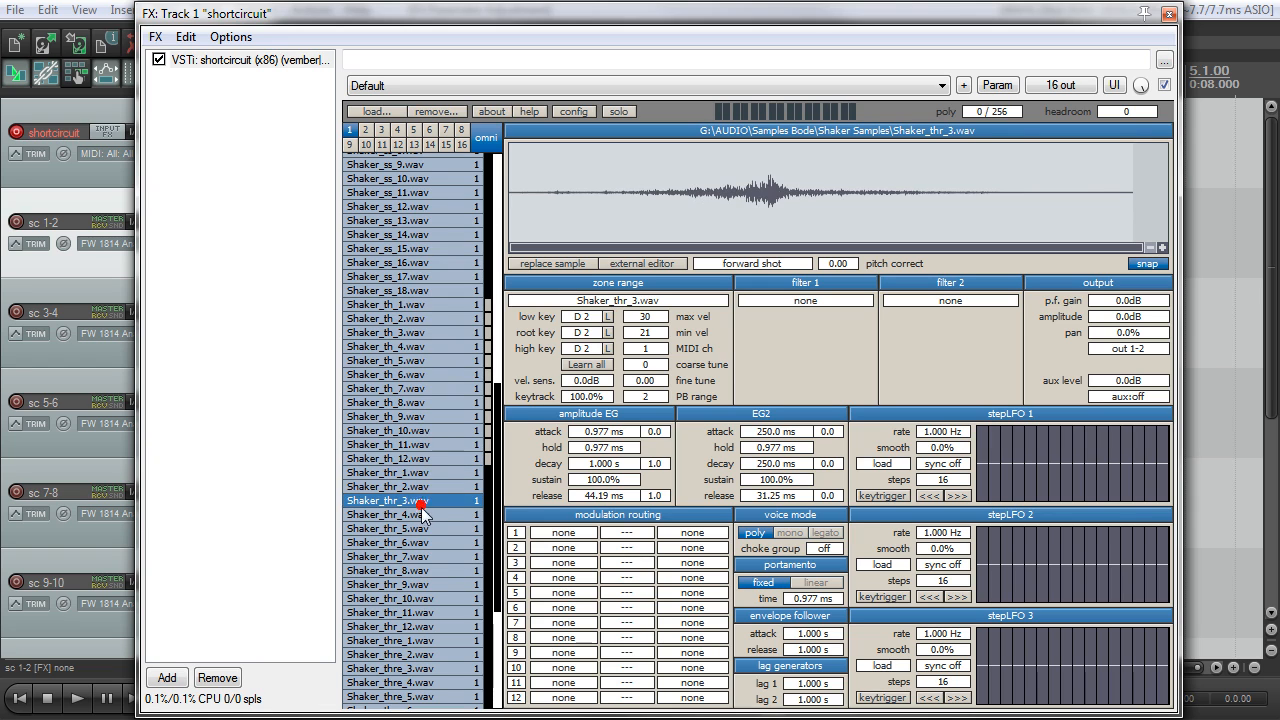
pyautogui.click(430, 571)
pyautogui.click(439, 611)
pyautogui.click(439, 628)
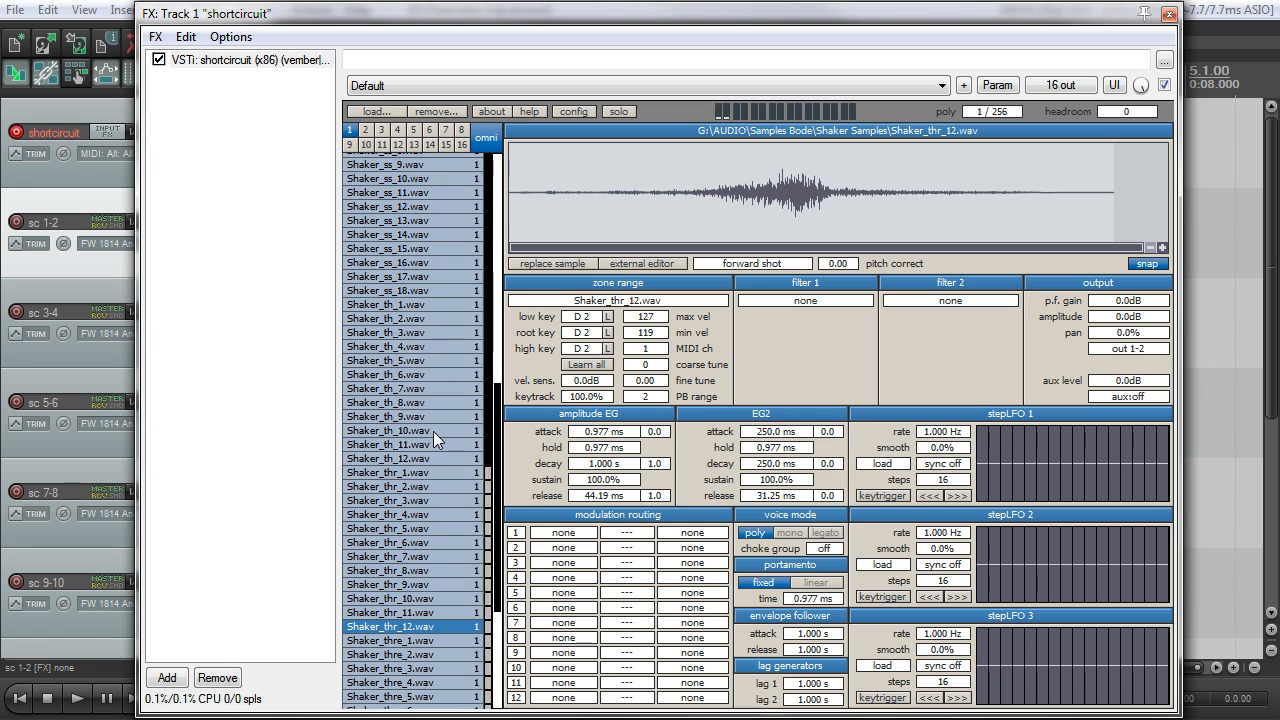
pyautogui.moveTo(495, 402); pyautogui.dragTo(506, 496)
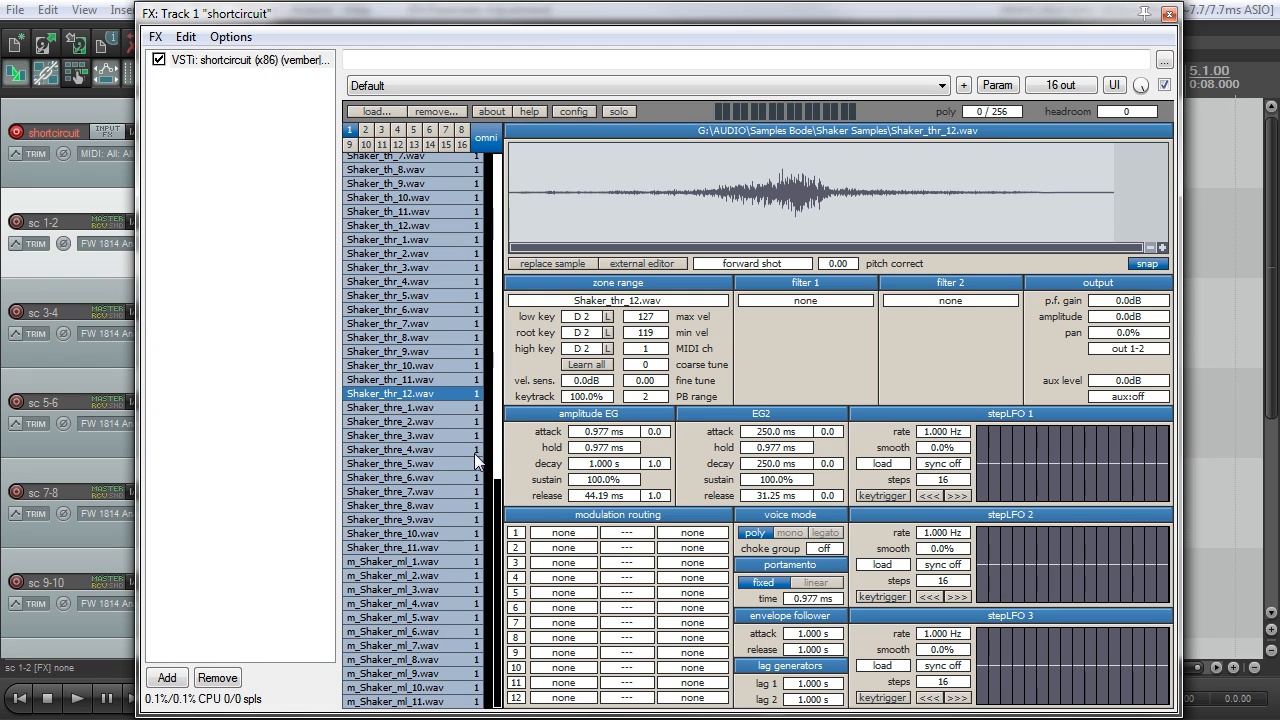
pyautogui.moveTo(498, 488)
pyautogui.mouseDown()
pyautogui.moveTo(497, 473)
pyautogui.moveTo(496, 502)
pyautogui.mouseUp()
pyautogui.moveTo(496, 497); pyautogui.dragTo(503, 427)
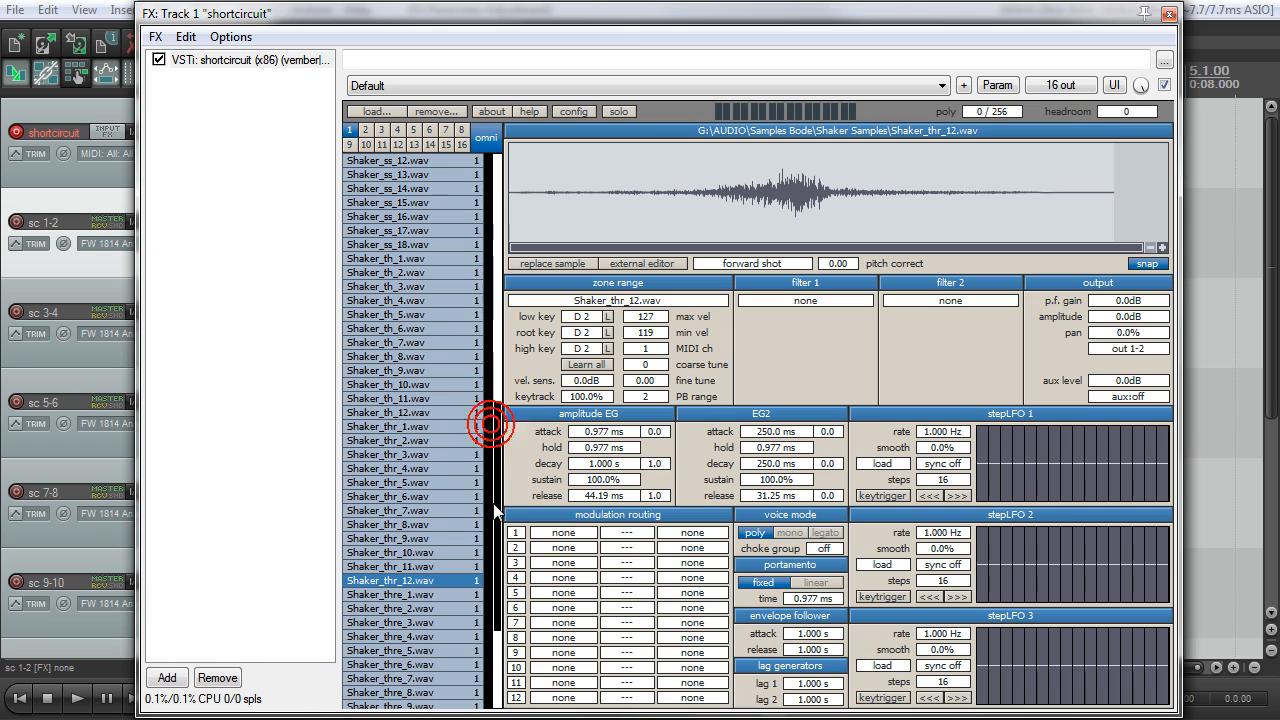
pyautogui.scroll(-3, 497, 525)
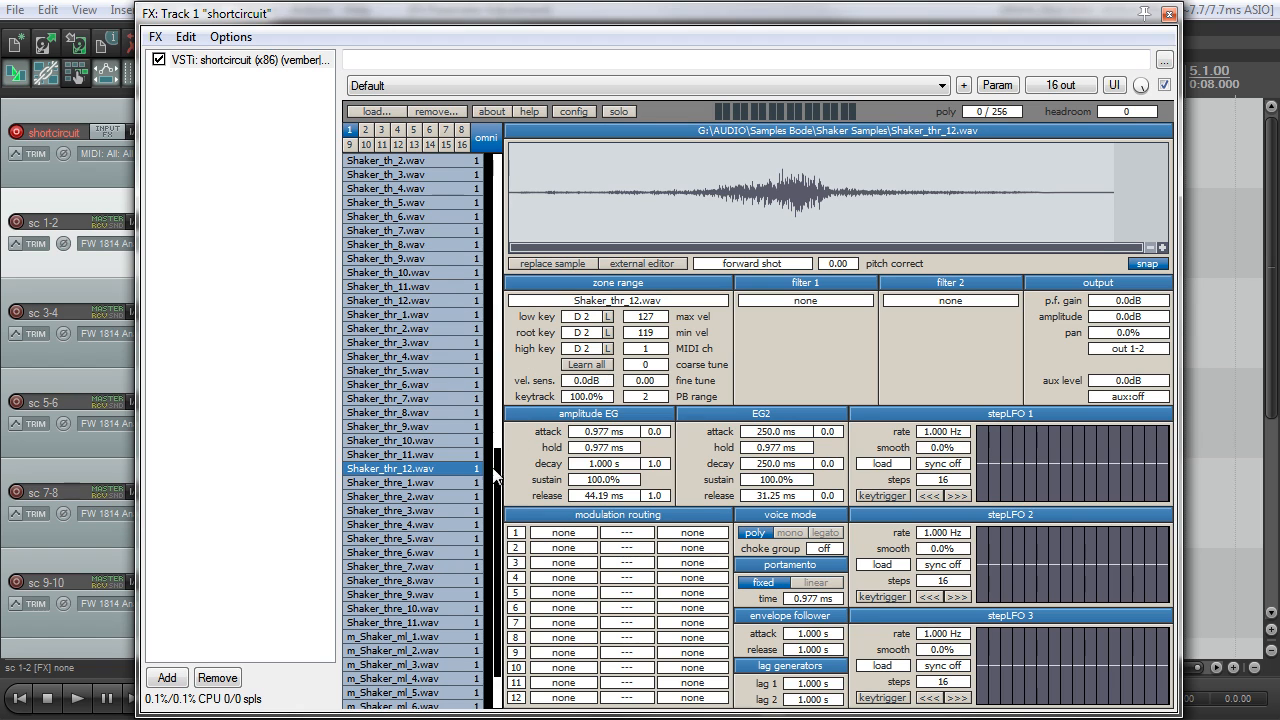
pyautogui.scroll(-2, 503, 545)
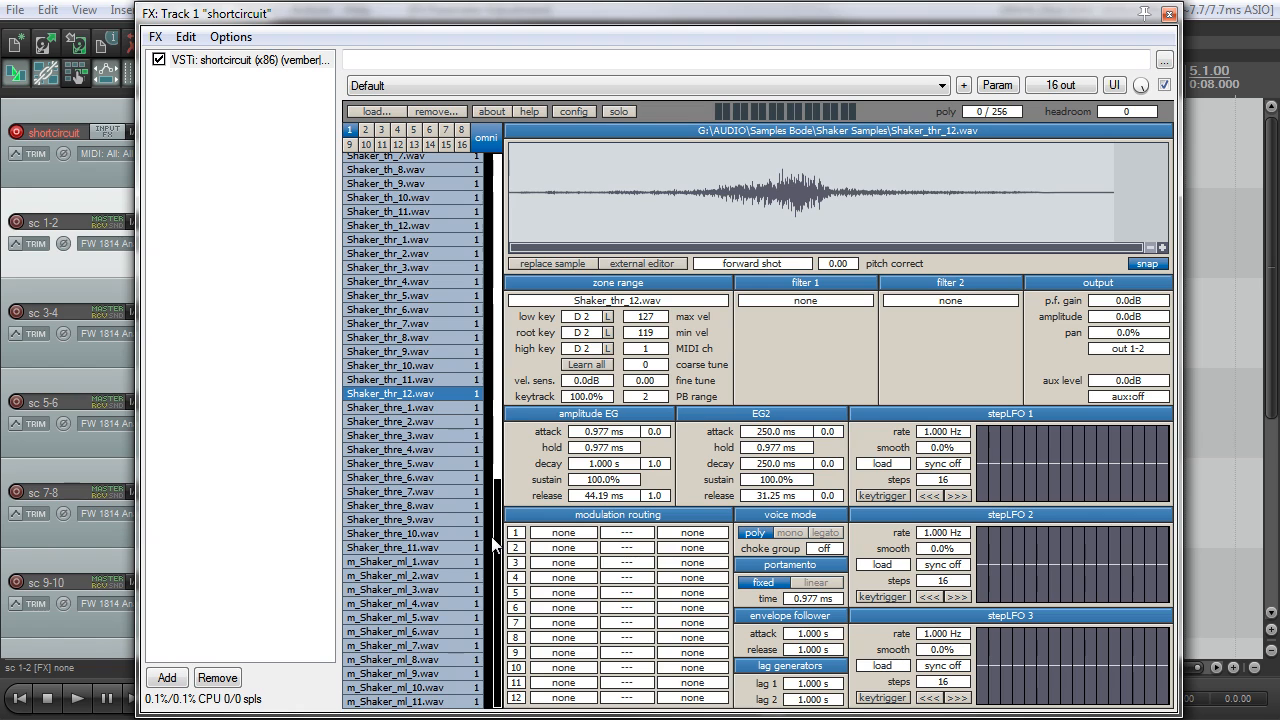
pyautogui.click(450, 567)
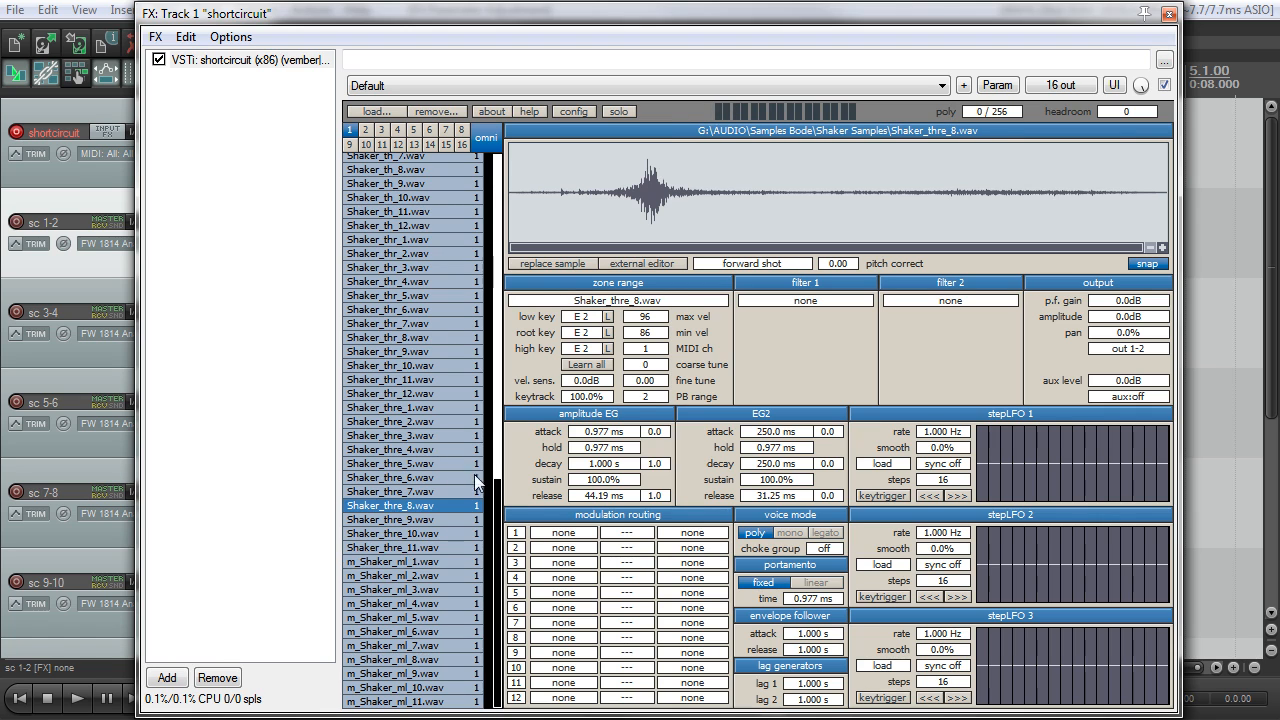
# Pan all twelve Shaker_fw zones together, trying the left side and finishing at 100%
pyautogui.moveTo(492, 486); pyautogui.dragTo(514, 151)
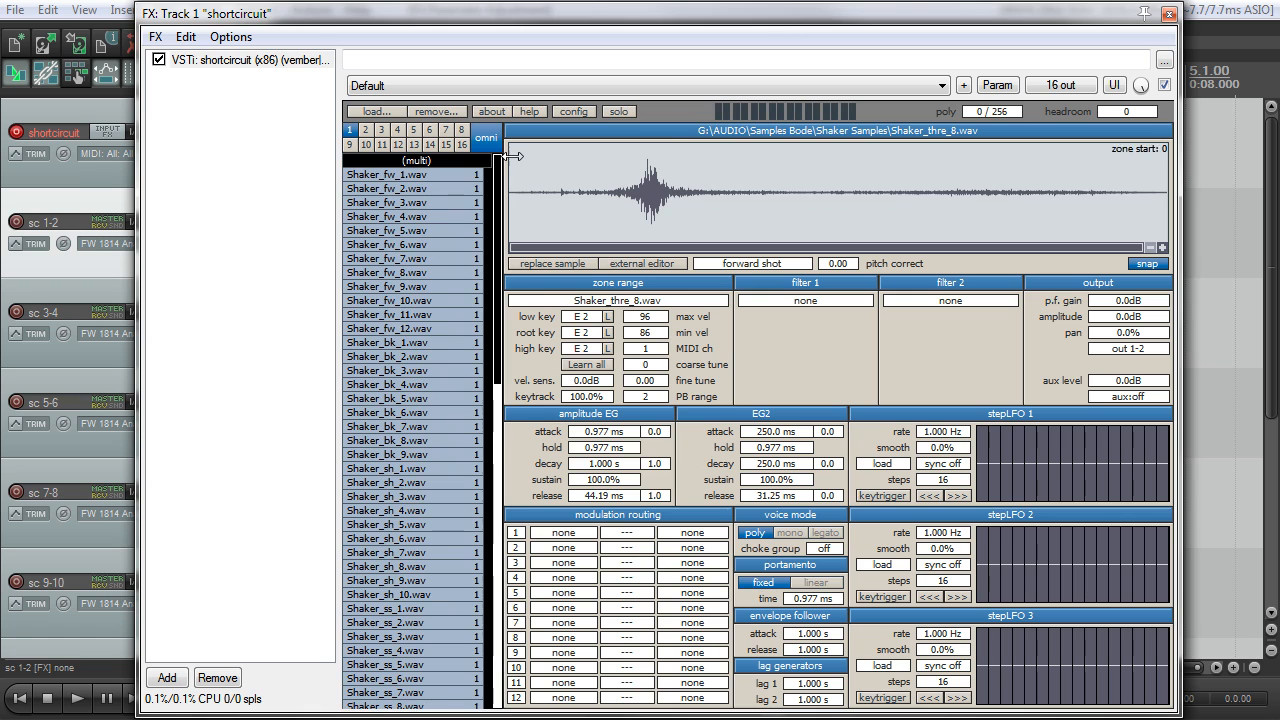
pyautogui.click(405, 176)
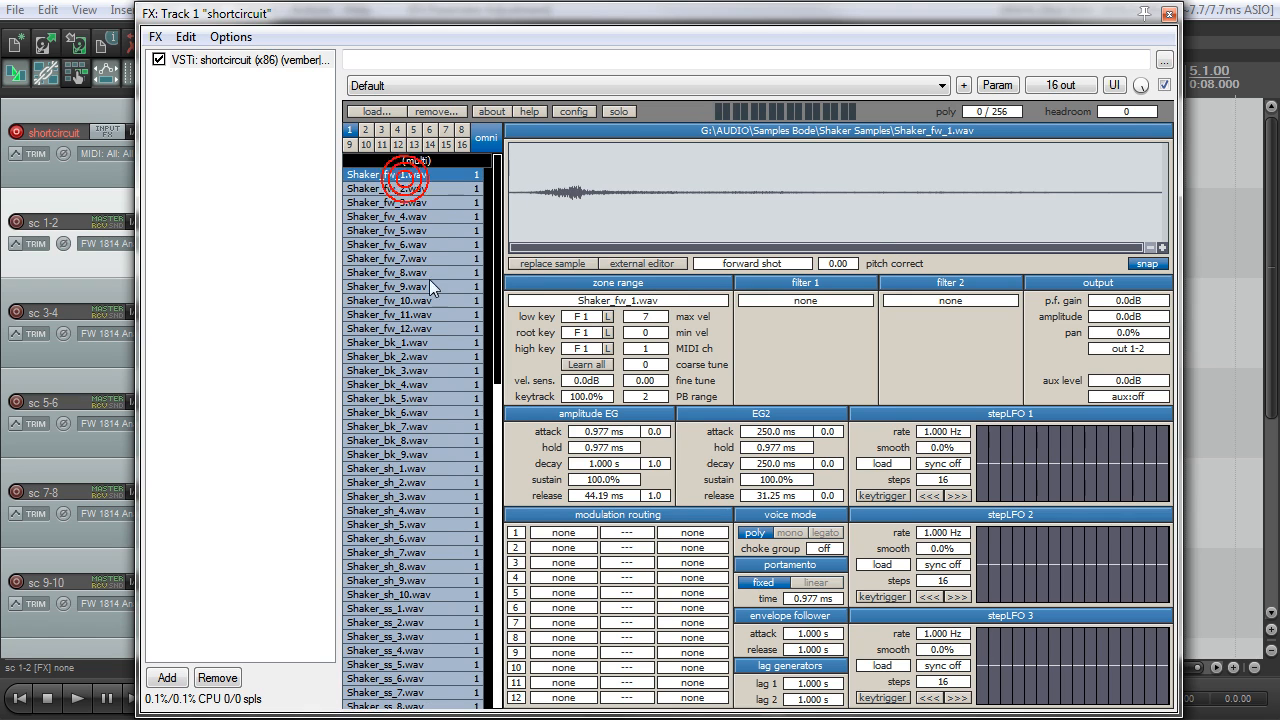
pyautogui.keyDown('shift'); pyautogui.click(450, 331); pyautogui.keyUp('shift')
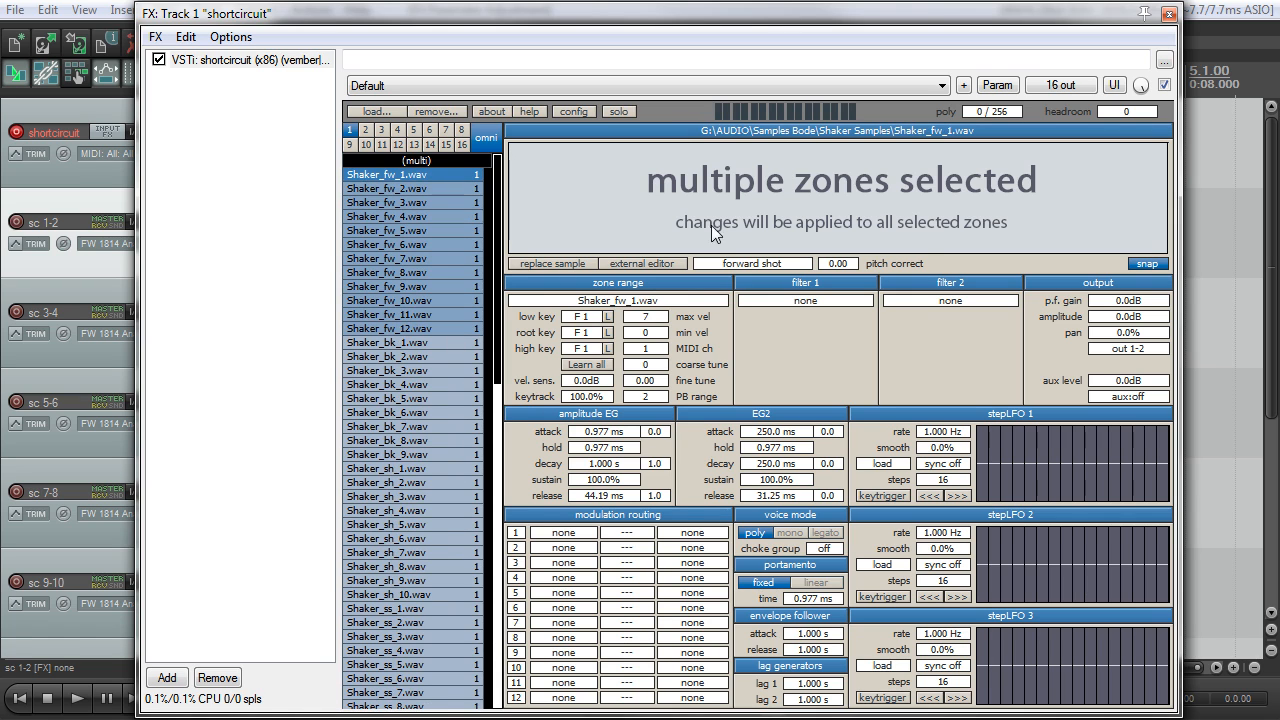
pyautogui.moveTo(1148, 333); pyautogui.dragTo(1108, 342)
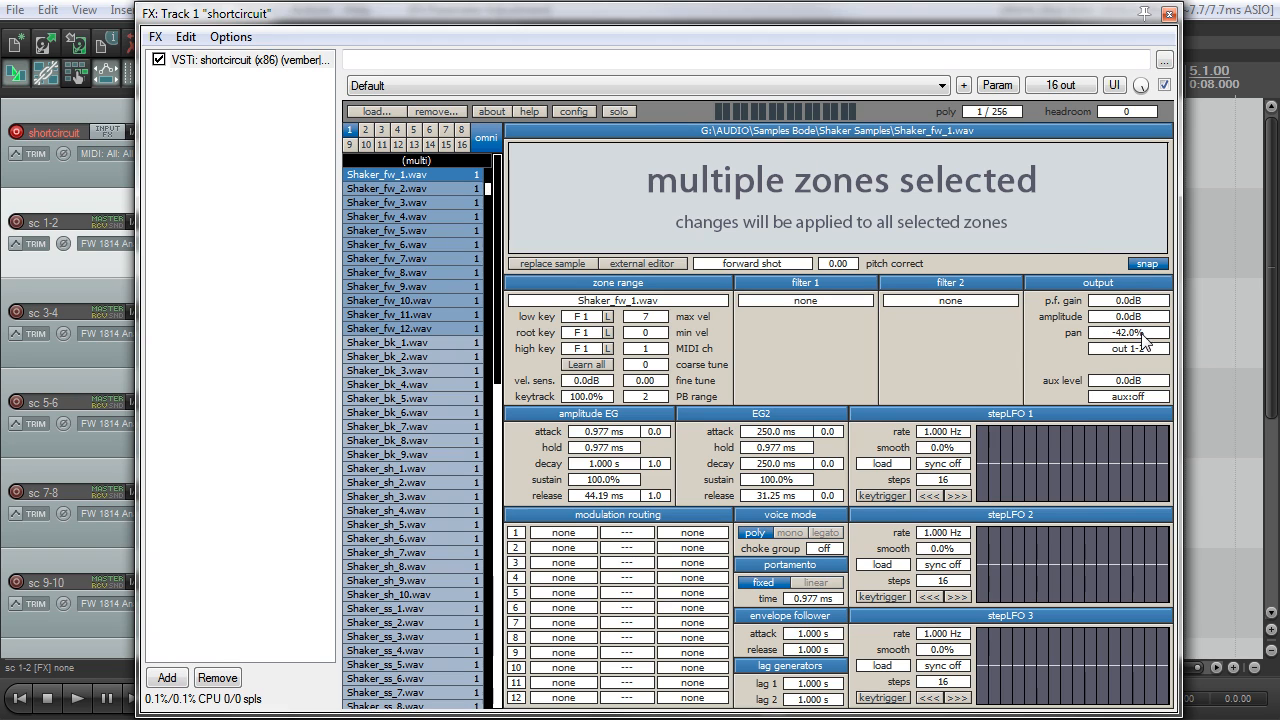
pyautogui.moveTo(1136, 333); pyautogui.dragTo(952, 350)
pyautogui.moveTo(1134, 334); pyautogui.dragTo(1279, 338)
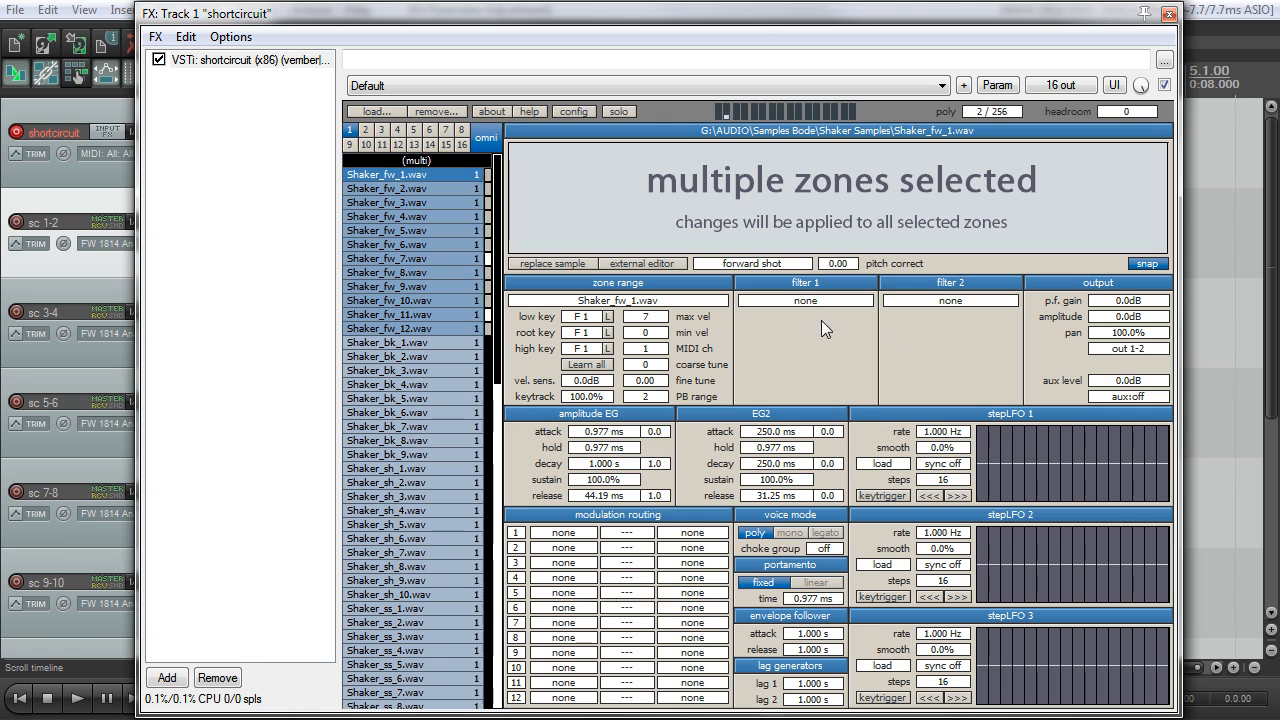
# Pan all nine Shaker_bk zones together to -100%
pyautogui.click(445, 343)
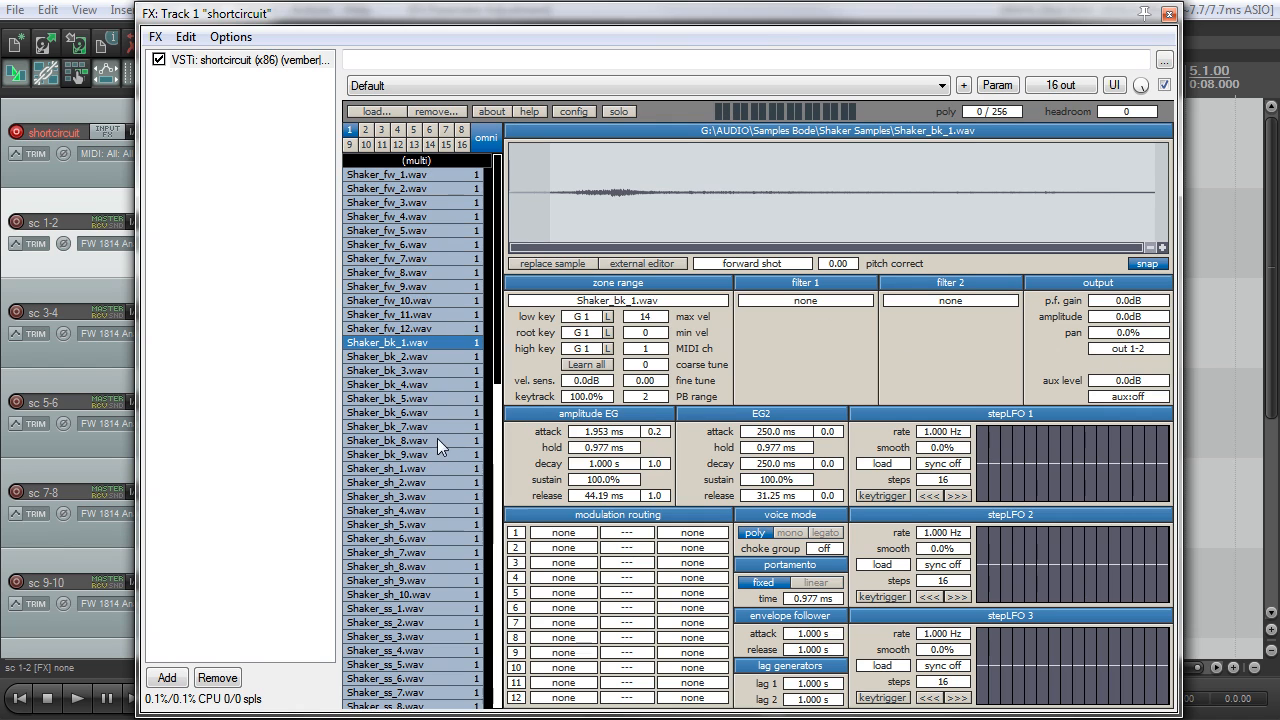
pyautogui.keyDown('shift'); pyautogui.click(423, 454); pyautogui.keyUp('shift')
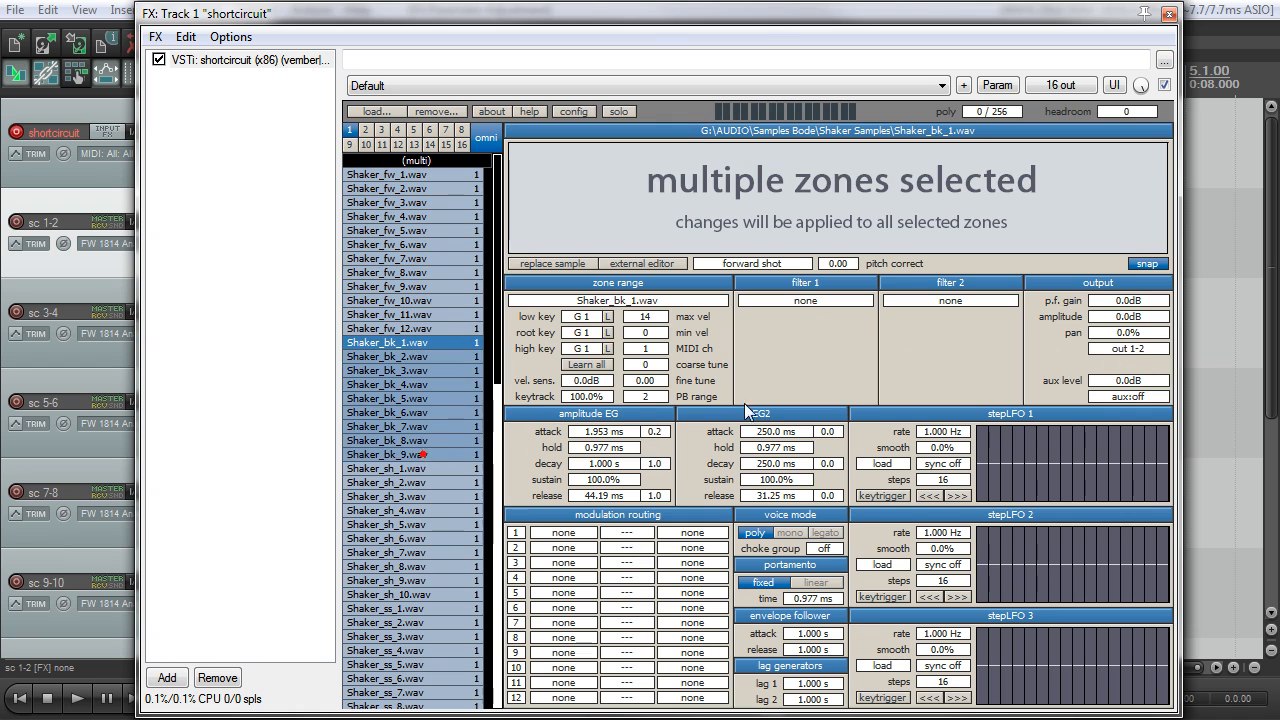
pyautogui.moveTo(1128, 334); pyautogui.dragTo(1128, 290)
# Try an alternating stereo layout by panning the odd-numbered Shaker_fw and Shaker_bk zones to -100%
pyautogui.click(433, 189)
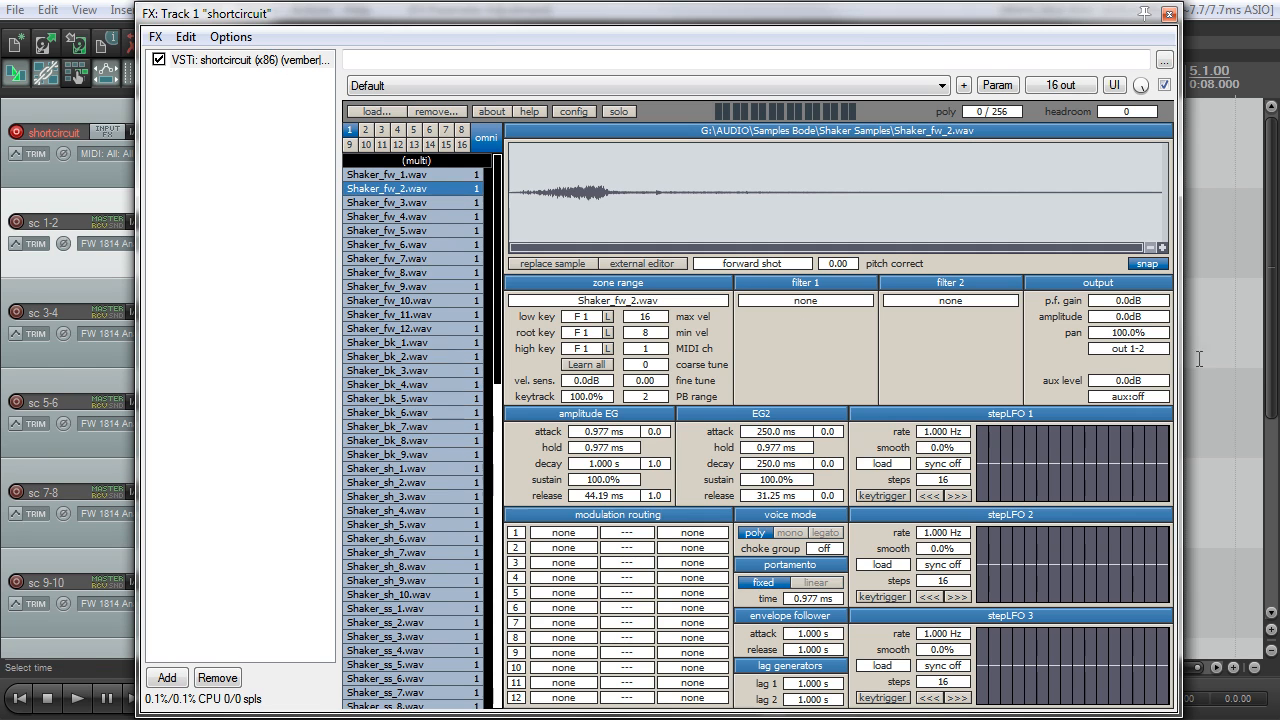
pyautogui.click(459, 162)
pyautogui.click(459, 174)
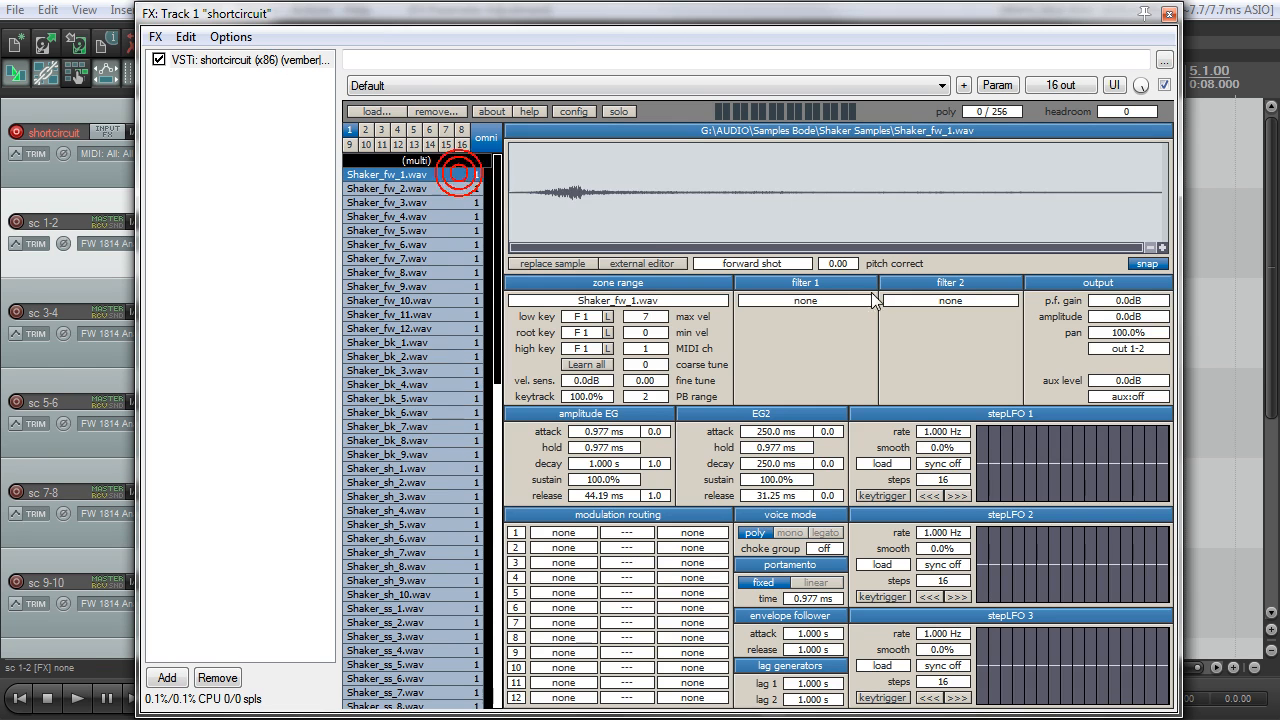
pyautogui.keyDown('ctrl'); pyautogui.click(450, 203); pyautogui.keyUp('ctrl')
pyautogui.keyDown('ctrl'); pyautogui.click(445, 231); pyautogui.keyUp('ctrl')
pyautogui.keyDown('ctrl'); pyautogui.click(440, 259); pyautogui.keyUp('ctrl')
pyautogui.keyDown('ctrl'); pyautogui.click(435, 287); pyautogui.keyUp('ctrl')
pyautogui.keyDown('ctrl'); pyautogui.click(431, 314); pyautogui.keyUp('ctrl')
pyautogui.click(385, 343)
pyautogui.keyDown('ctrl'); pyautogui.click(410, 371); pyautogui.keyUp('ctrl')
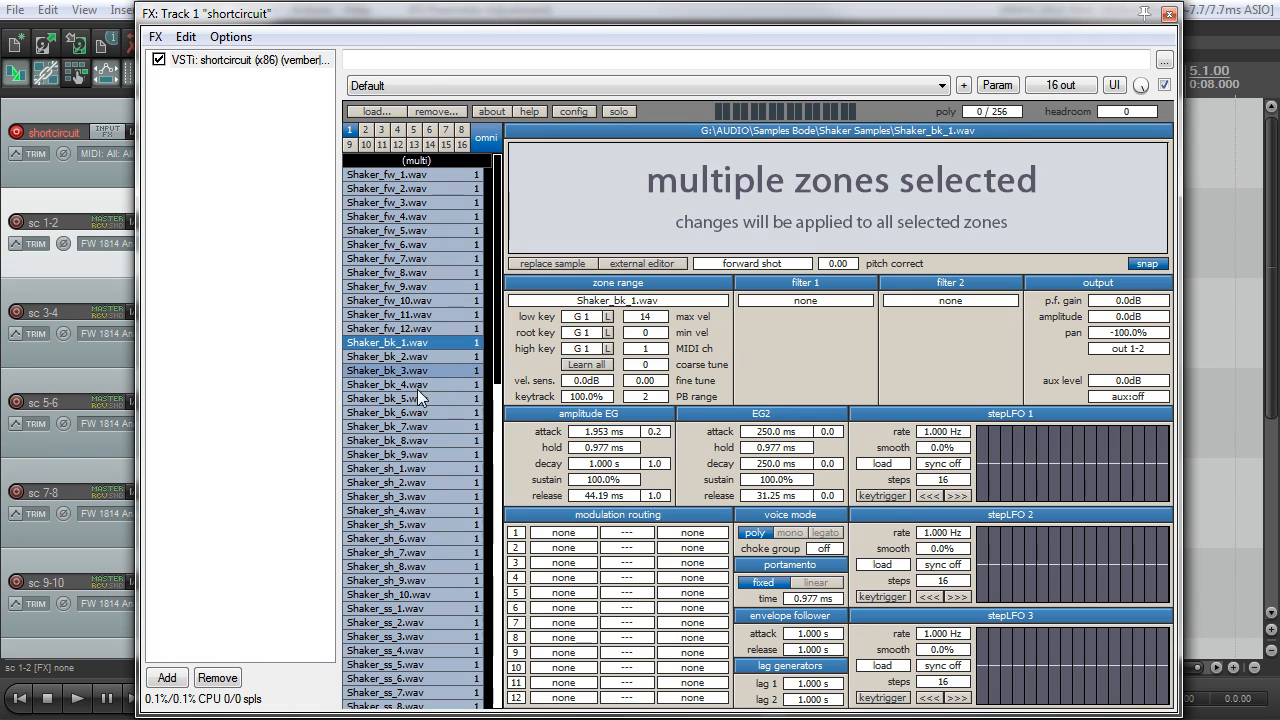
pyautogui.keyDown('ctrl'); pyautogui.click(416, 399); pyautogui.keyUp('ctrl')
pyautogui.keyDown('ctrl'); pyautogui.click(414, 427); pyautogui.keyUp('ctrl')
pyautogui.keyDown('ctrl'); pyautogui.click(412, 456); pyautogui.keyUp('ctrl')
# Try panning the even-numbered Shaker_fw and Shaker_bk zones to the side opposite the odd-numbered ones
pyautogui.click(380, 189)
pyautogui.keyDown('ctrl'); pyautogui.click(417, 217); pyautogui.keyUp('ctrl')
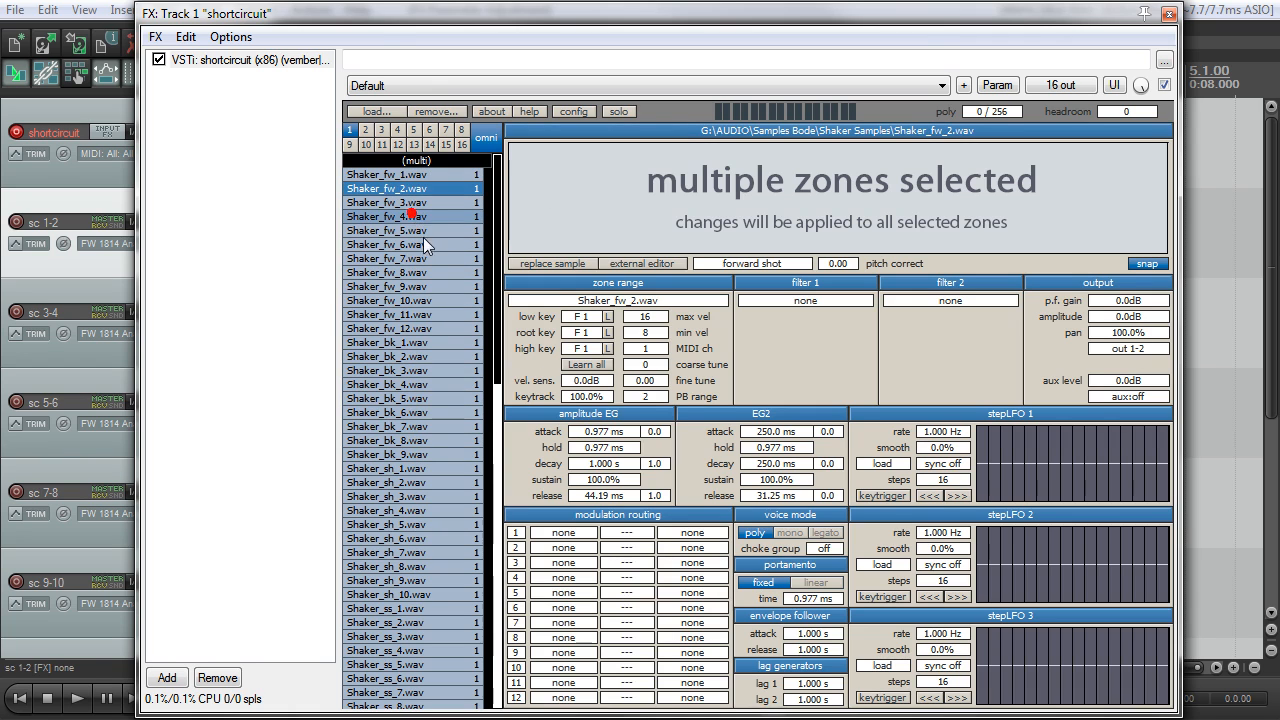
pyautogui.keyDown('ctrl'); pyautogui.click(424, 245); pyautogui.keyUp('ctrl')
pyautogui.keyDown('ctrl'); pyautogui.click(425, 273); pyautogui.keyUp('ctrl')
pyautogui.keyDown('ctrl'); pyautogui.click(422, 301); pyautogui.keyUp('ctrl')
pyautogui.keyDown('ctrl'); pyautogui.click(428, 329); pyautogui.keyUp('ctrl')
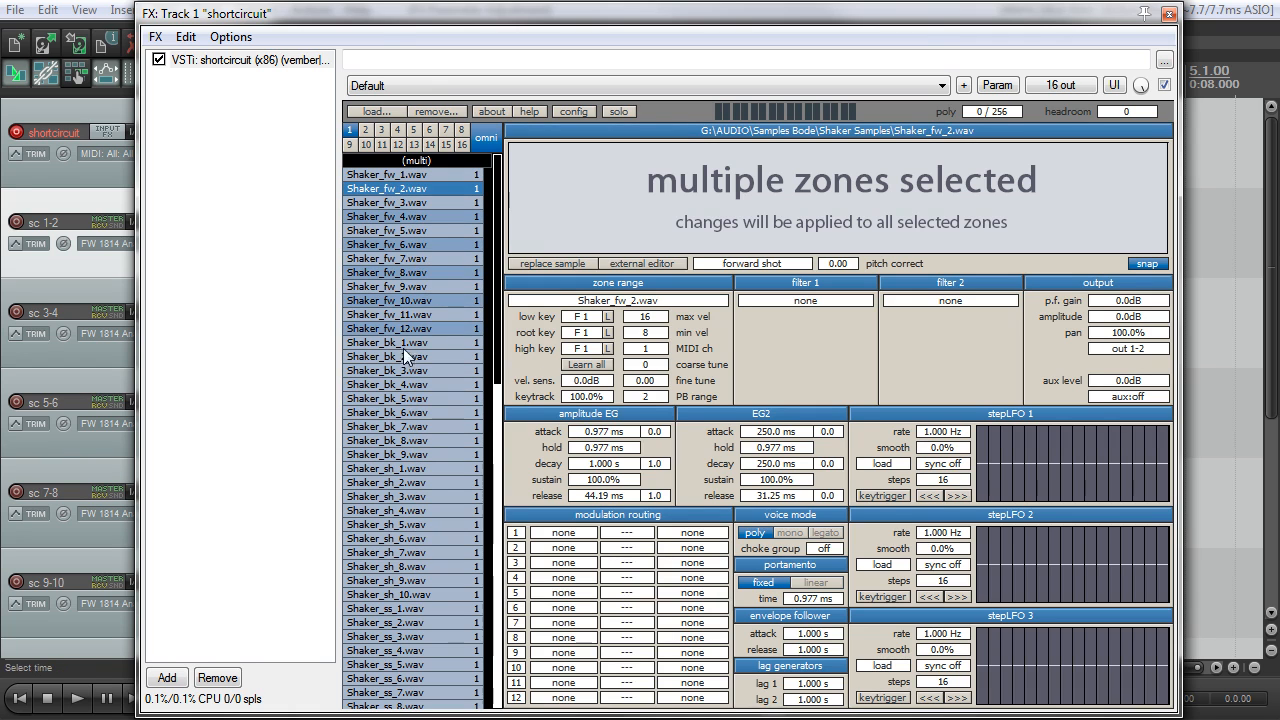
pyautogui.click(420, 357)
pyautogui.keyDown('ctrl'); pyautogui.click(420, 385); pyautogui.keyUp('ctrl')
pyautogui.keyDown('ctrl'); pyautogui.click(420, 413); pyautogui.keyUp('ctrl')
pyautogui.keyDown('ctrl'); pyautogui.click(420, 441); pyautogui.keyUp('ctrl')
pyautogui.moveTo(1128, 333); pyautogui.dragTo(1130, 90)
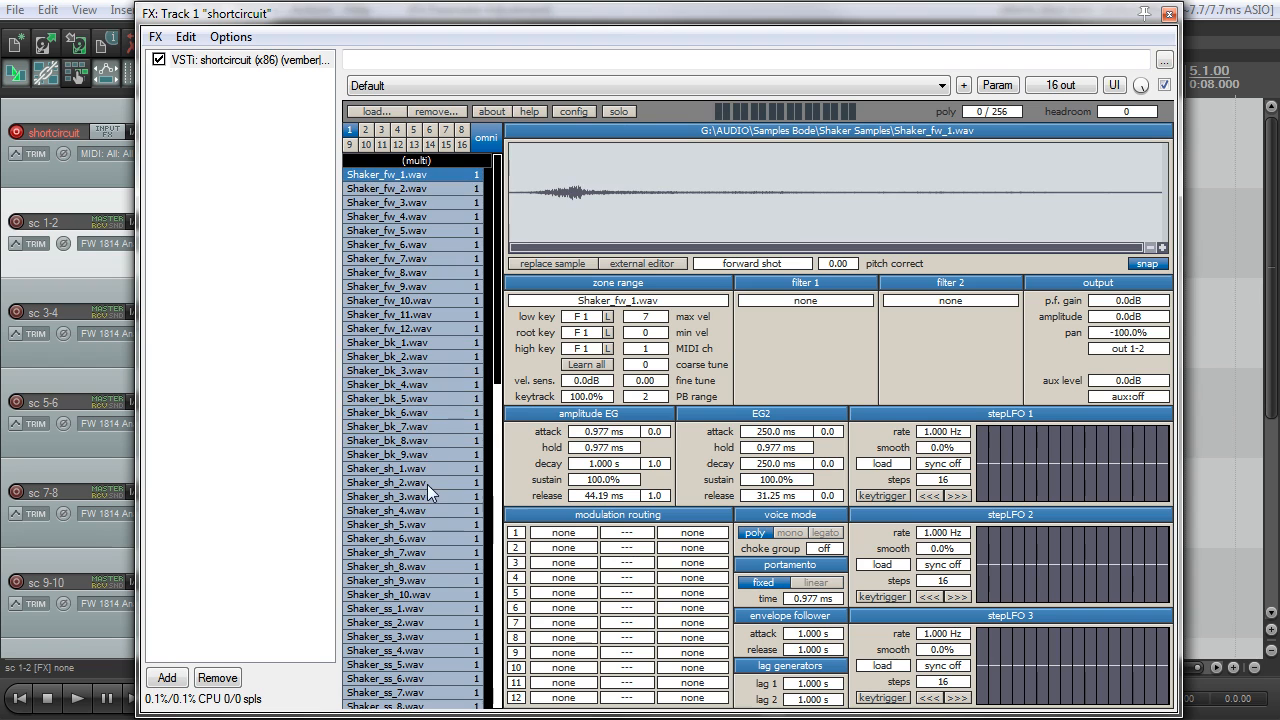
# Reset the pan of all Shaker_fw and Shaker_bk zones to 0.0% and check individual zones
pyautogui.keyDown('shift'); pyautogui.click(430, 468); pyautogui.keyUp('shift')
pyautogui.rightClick(1128, 333)
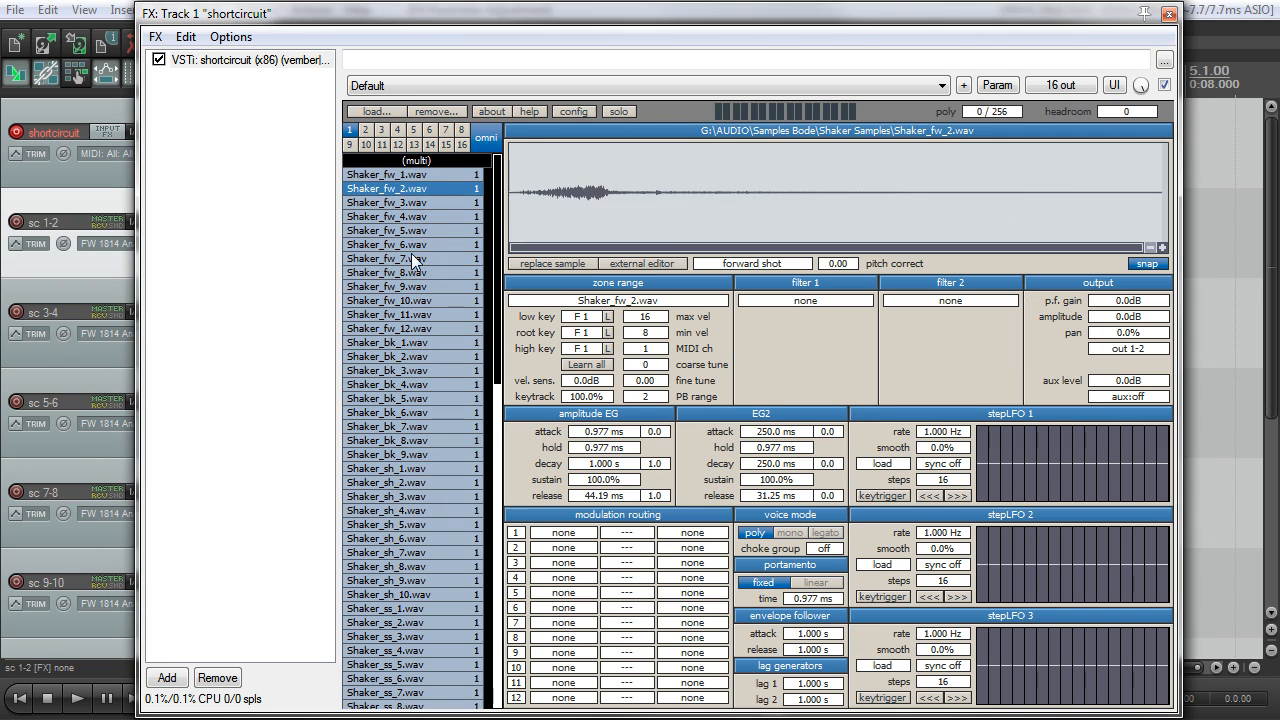
pyautogui.click(411, 256)
pyautogui.click(413, 273)
pyautogui.click(415, 287)
pyautogui.click(420, 313)
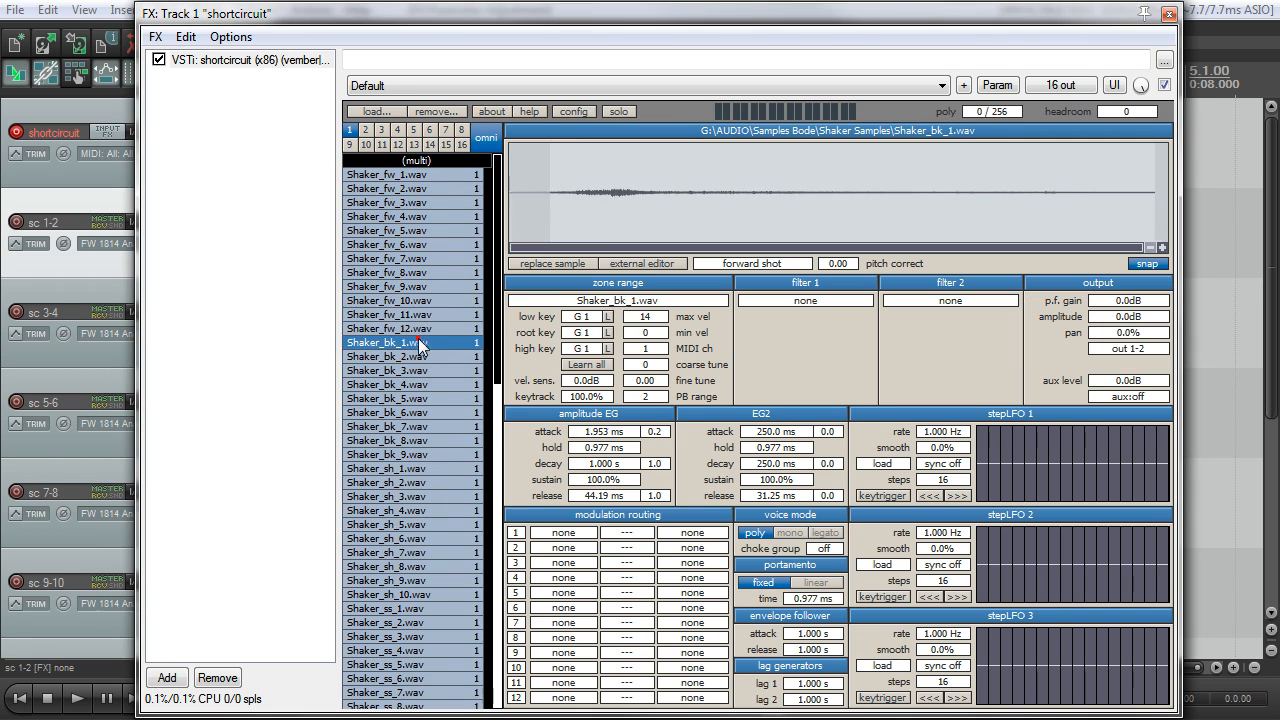
# Set the pan of all twelve Shaker_fw zones together to -50%
pyautogui.click(416, 329)
pyautogui.keyDown('shift'); pyautogui.click(435, 175); pyautogui.keyUp('shift')
pyautogui.moveTo(1131, 333); pyautogui.dragTo(653, 350)
pyautogui.click(417, 329)
pyautogui.click(417, 330)
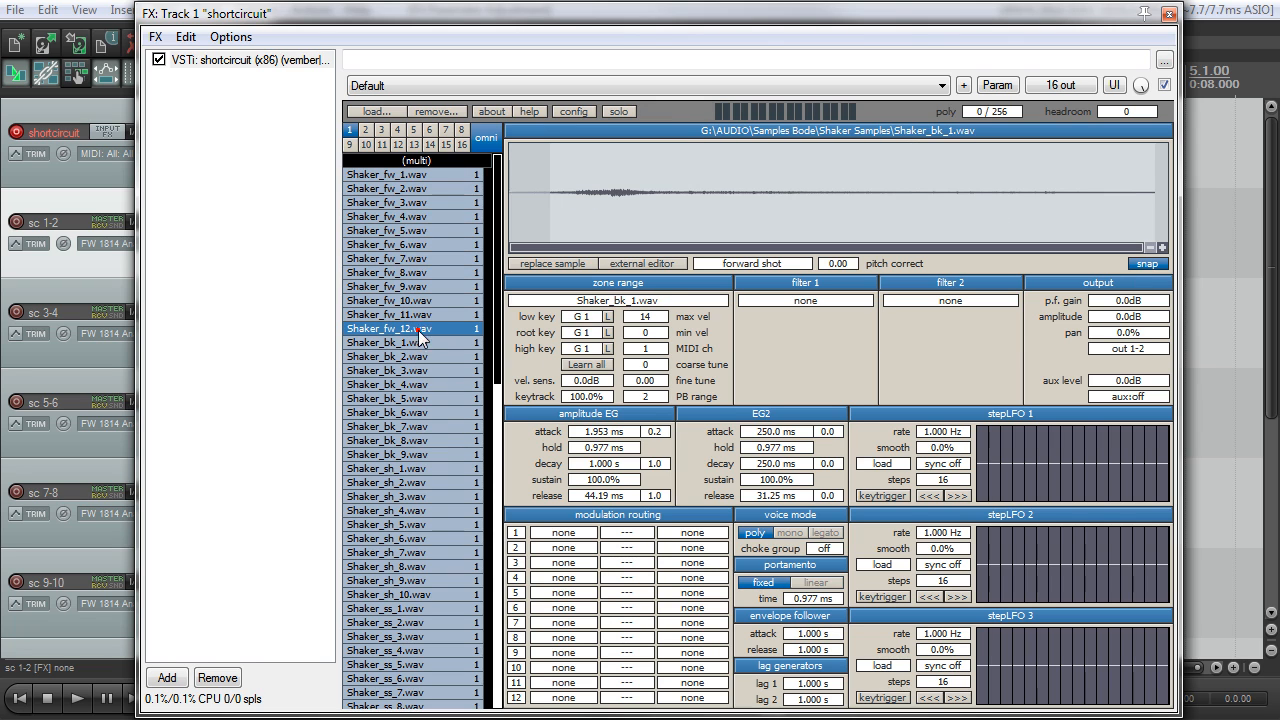
pyautogui.keyDown('shift'); pyautogui.click(451, 176); pyautogui.keyUp('shift')
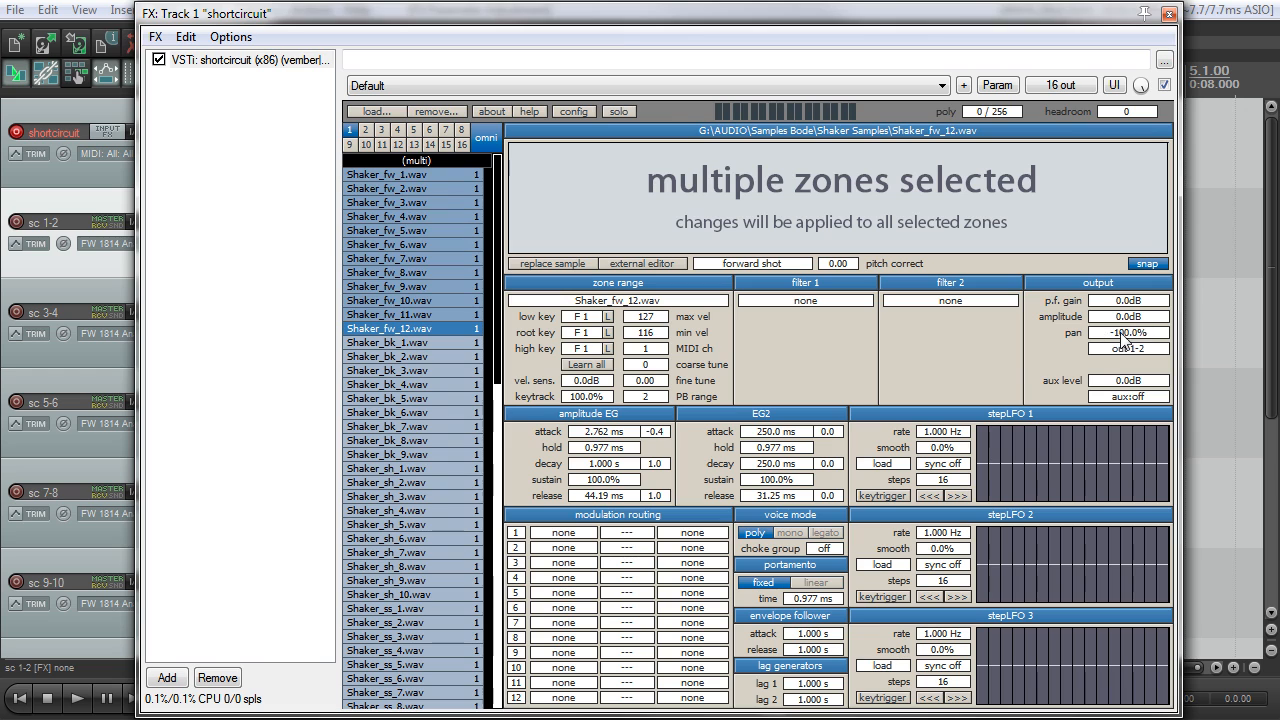
pyautogui.doubleClick(1122, 333)
pyautogui.write('-5')
pyautogui.press('Return')
pyautogui.doubleClick(1108, 334)
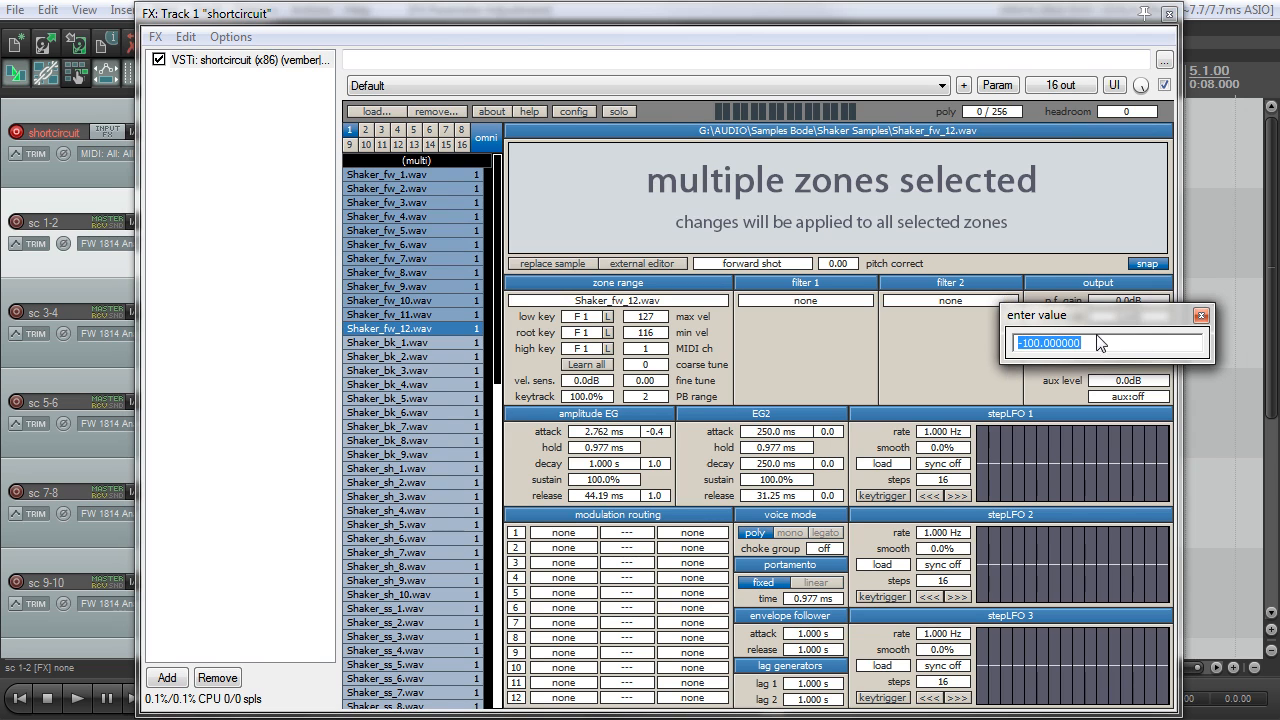
pyautogui.write('-50.0')
pyautogui.press('Return')
# Set the pan of all nine Shaker_bk zones together to +50%
pyautogui.click(441, 345)
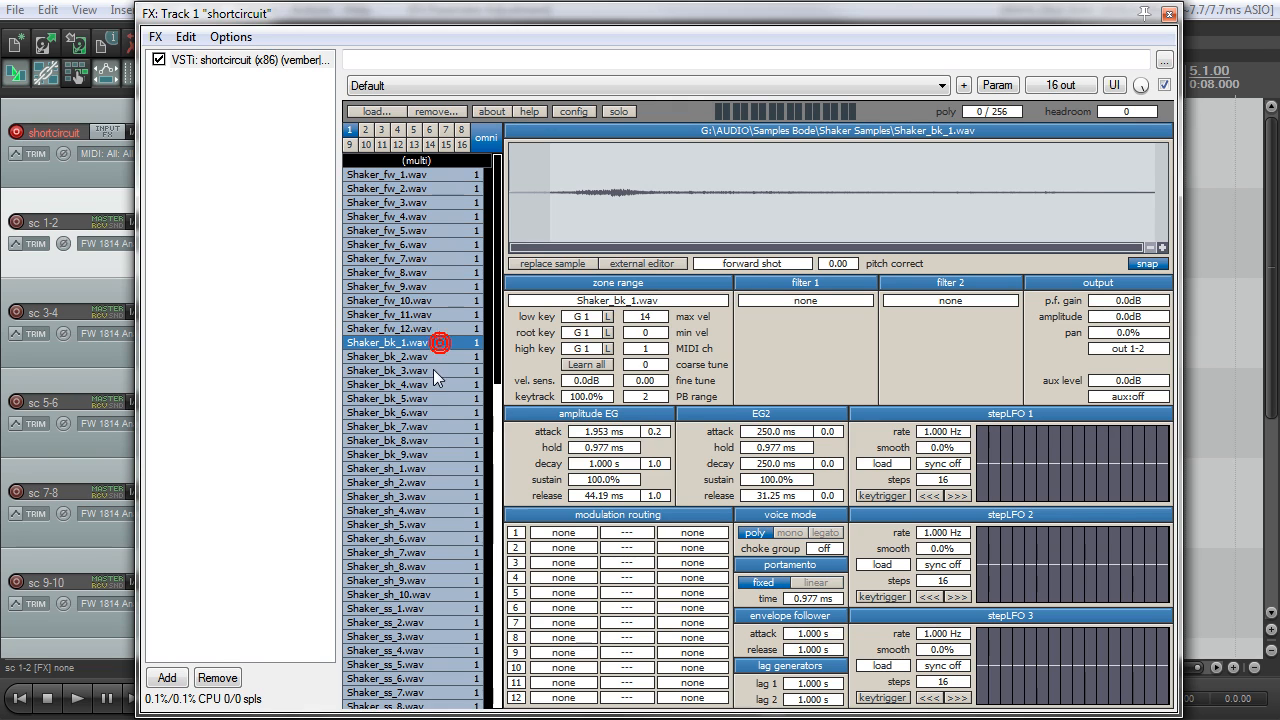
pyautogui.keyDown('shift'); pyautogui.click(434, 455); pyautogui.keyUp('shift')
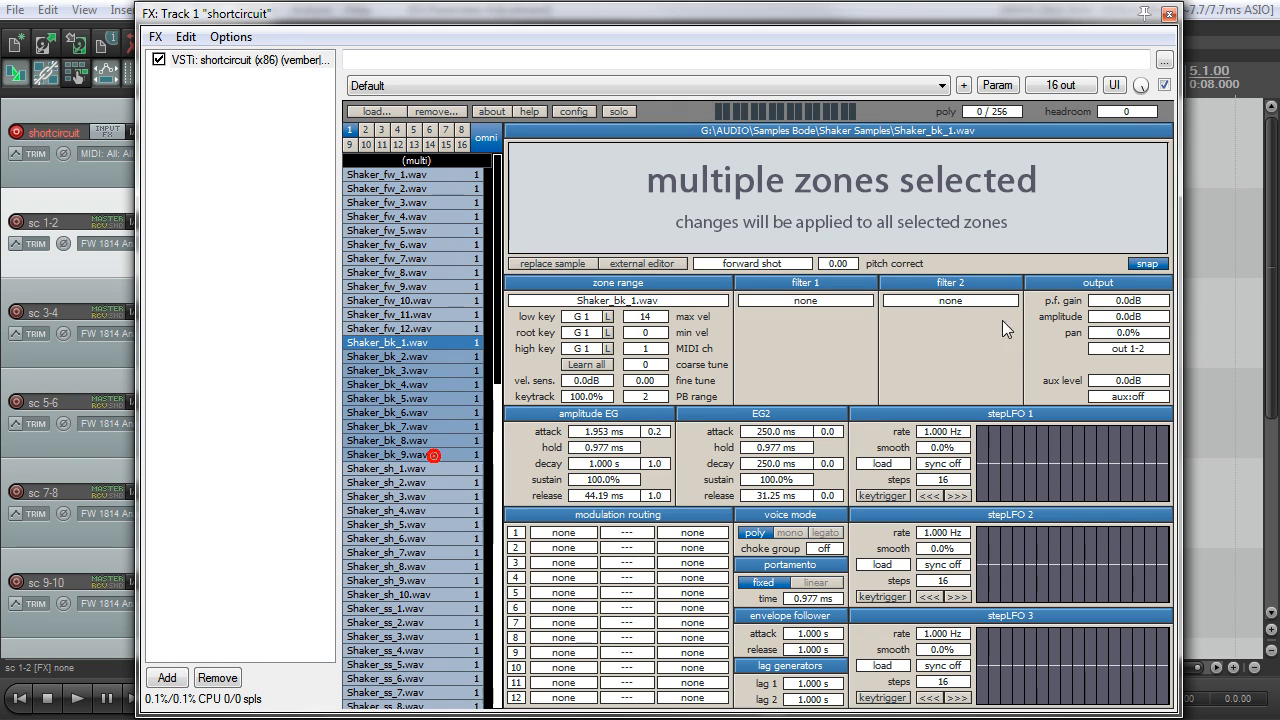
pyautogui.doubleClick(1126, 335)
pyautogui.write('+50.')
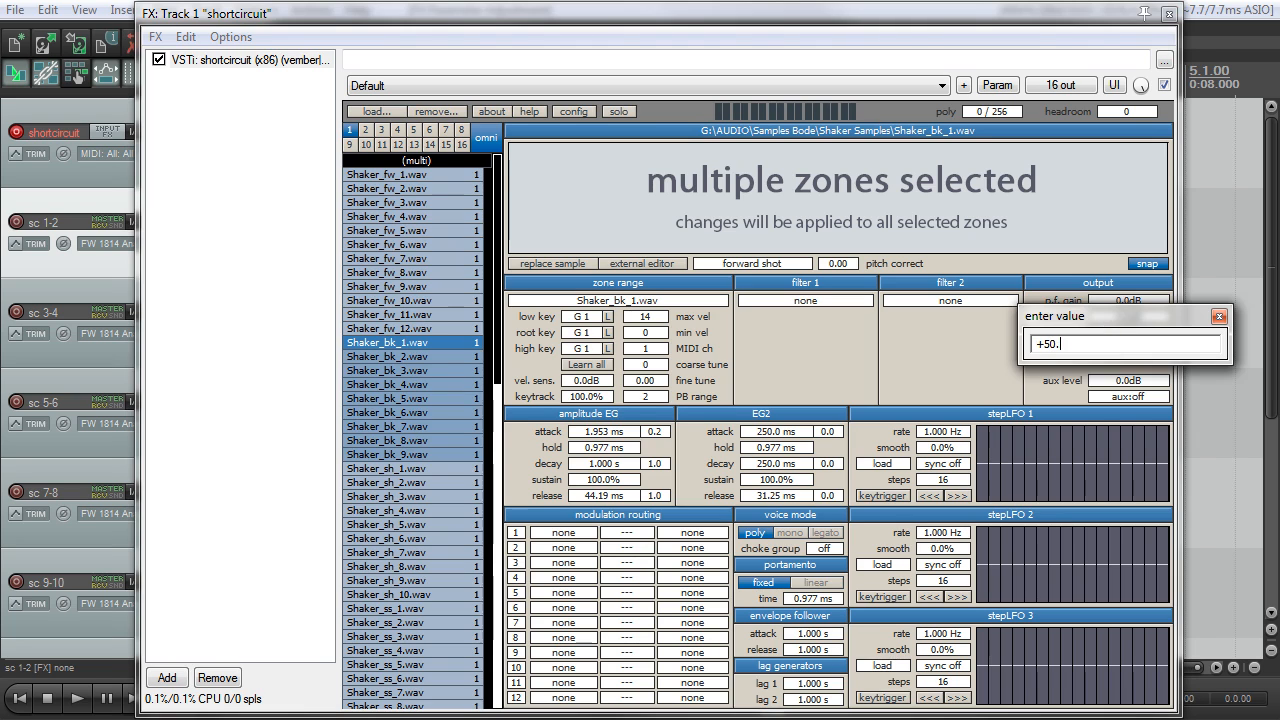
pyautogui.press('Return')
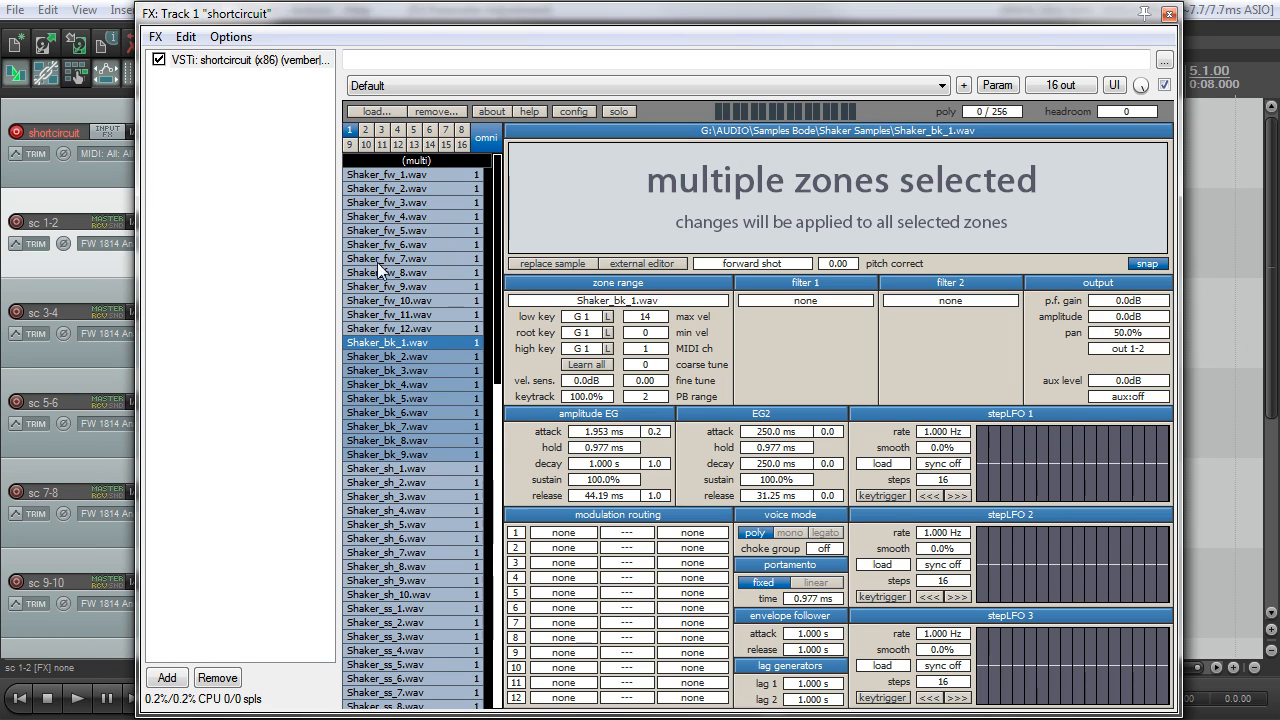
# Pan all ten Shaker_sh zones together towards the right channel
pyautogui.click(424, 466)
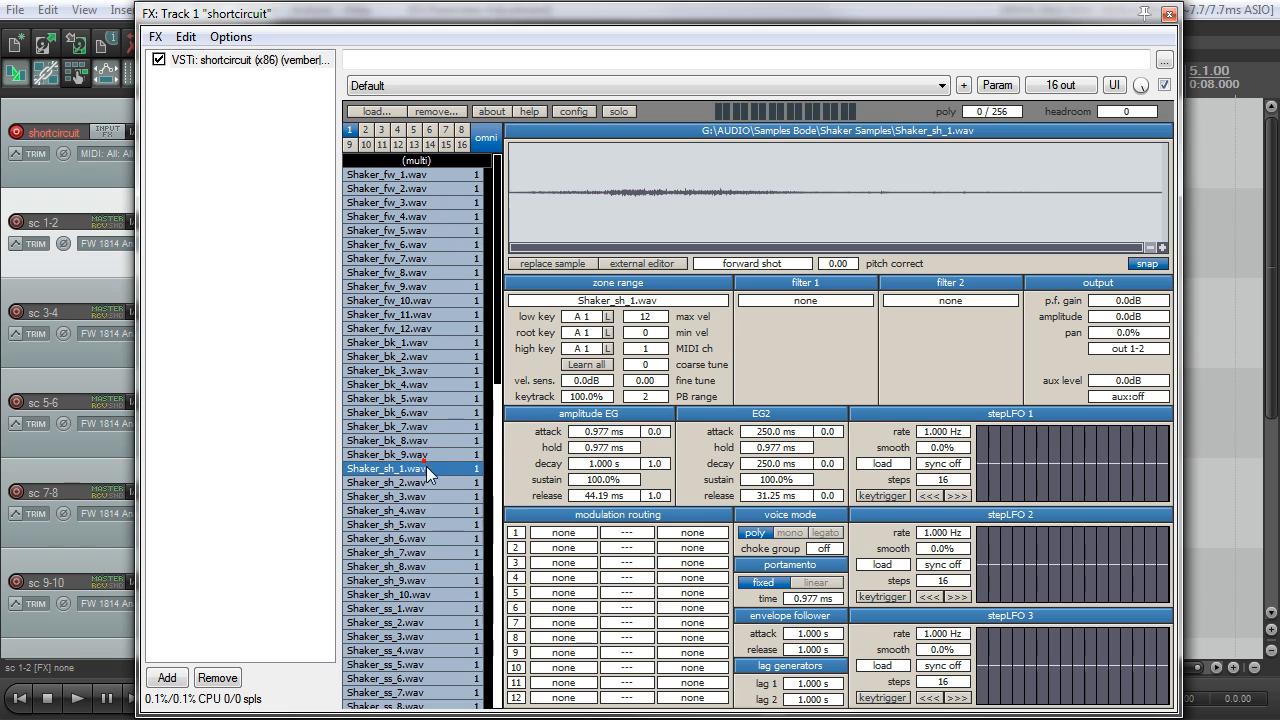
pyautogui.keyDown('shift'); pyautogui.click(435, 592); pyautogui.keyUp('shift')
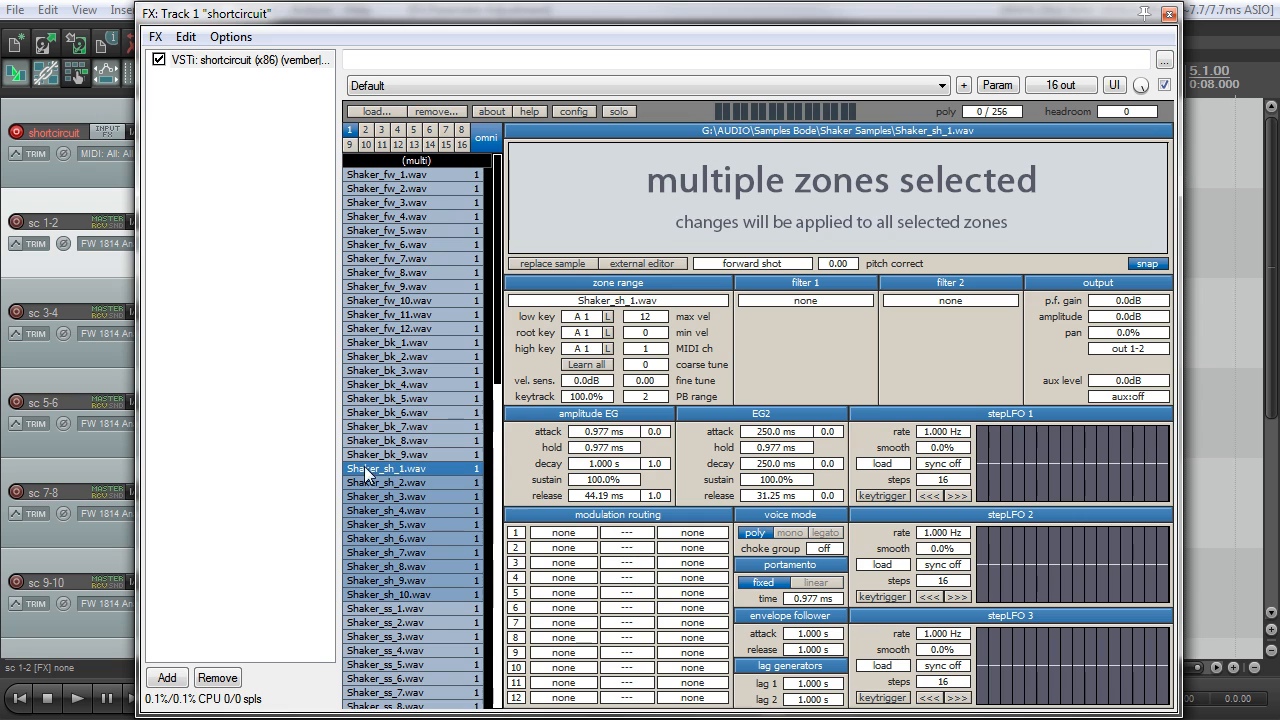
pyautogui.moveTo(1115, 330); pyautogui.dragTo(1220, 330)
# Pan all eighteen Shaker_ss zones together to -100%
pyautogui.click(437, 610)
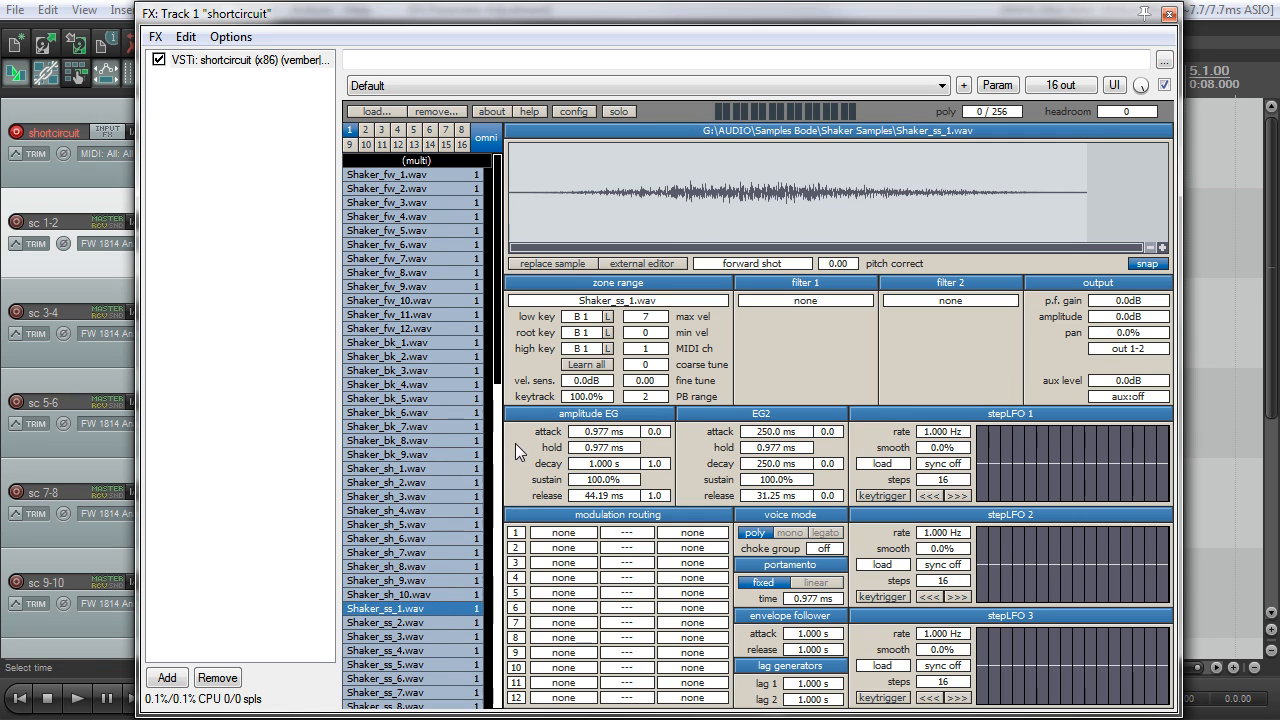
pyautogui.moveTo(498, 380); pyautogui.dragTo(503, 483)
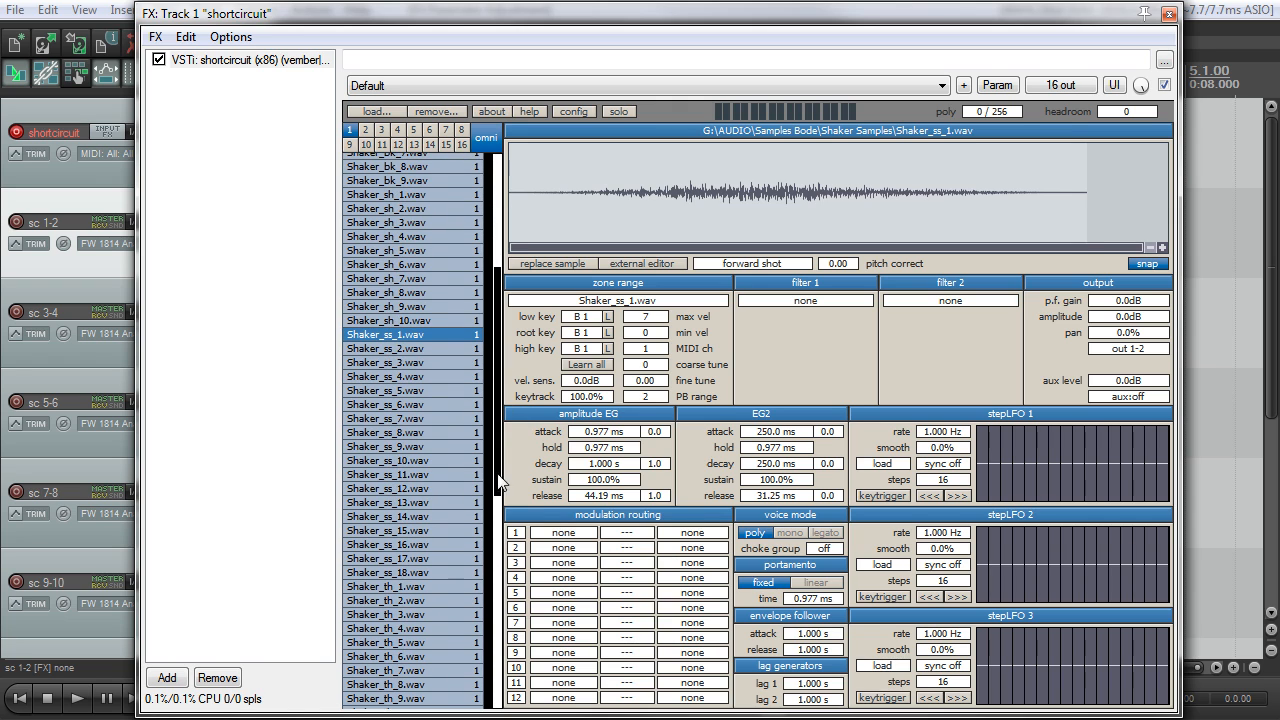
pyautogui.keyDown('shift'); pyautogui.click(425, 572); pyautogui.keyUp('shift')
pyautogui.moveTo(1128, 333); pyautogui.dragTo(928, 343)
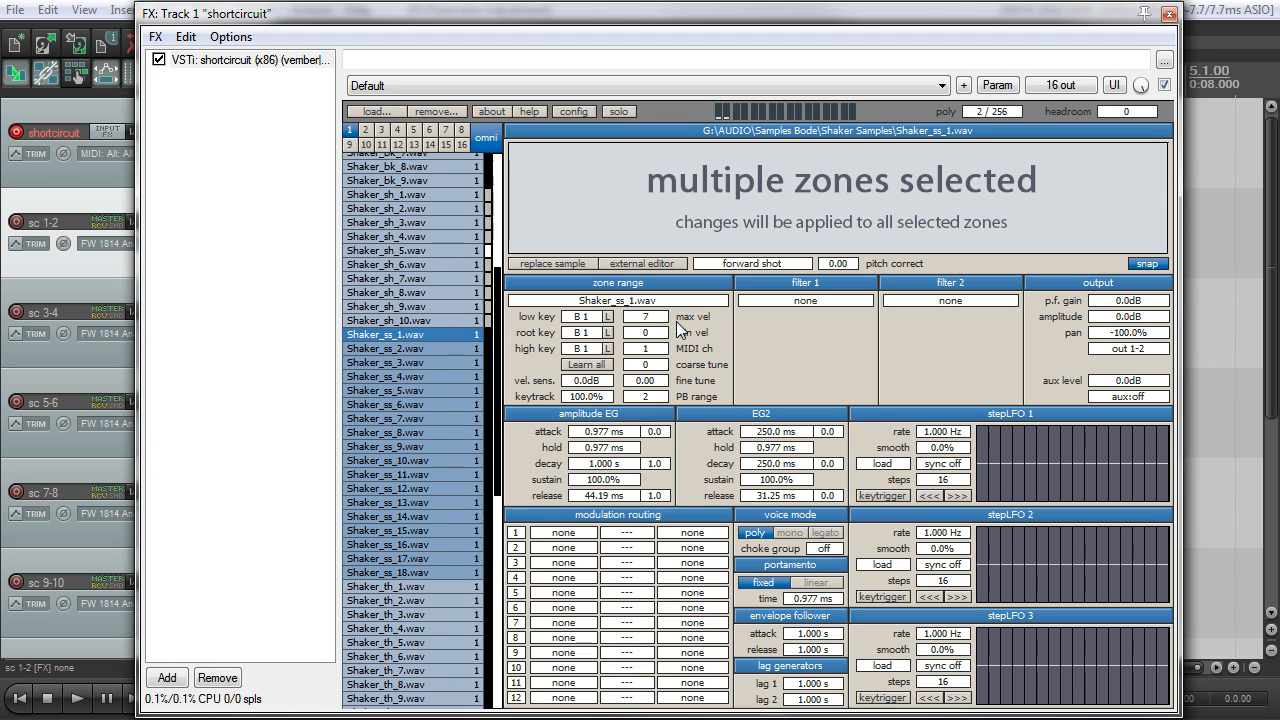
# Pan all twelve Shaker_th zones together to -100%
pyautogui.click(430, 586)
pyautogui.moveTo(498, 460); pyautogui.dragTo(497, 555)
pyautogui.scroll(-1, 422, 413)
pyautogui.keyDown('shift'); pyautogui.click(430, 464); pyautogui.keyUp('shift')
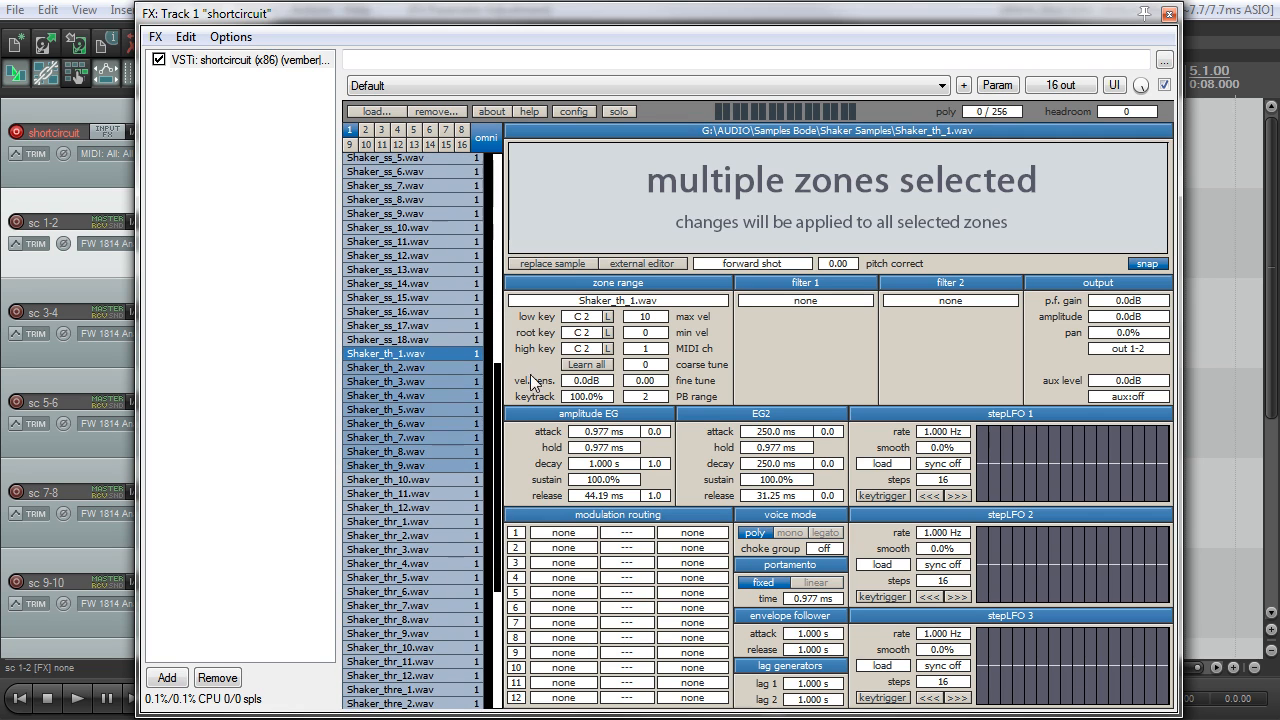
pyautogui.click(421, 353)
pyautogui.click(430, 465)
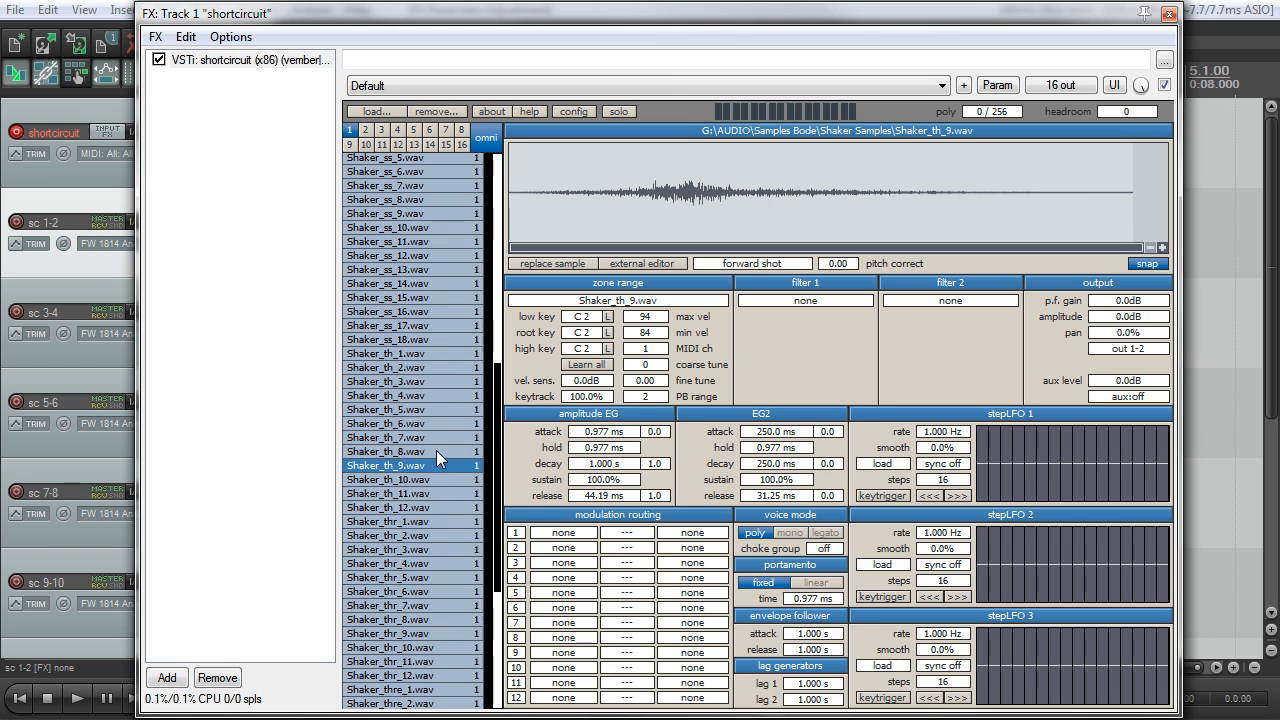
pyautogui.click(445, 364)
pyautogui.click(447, 356)
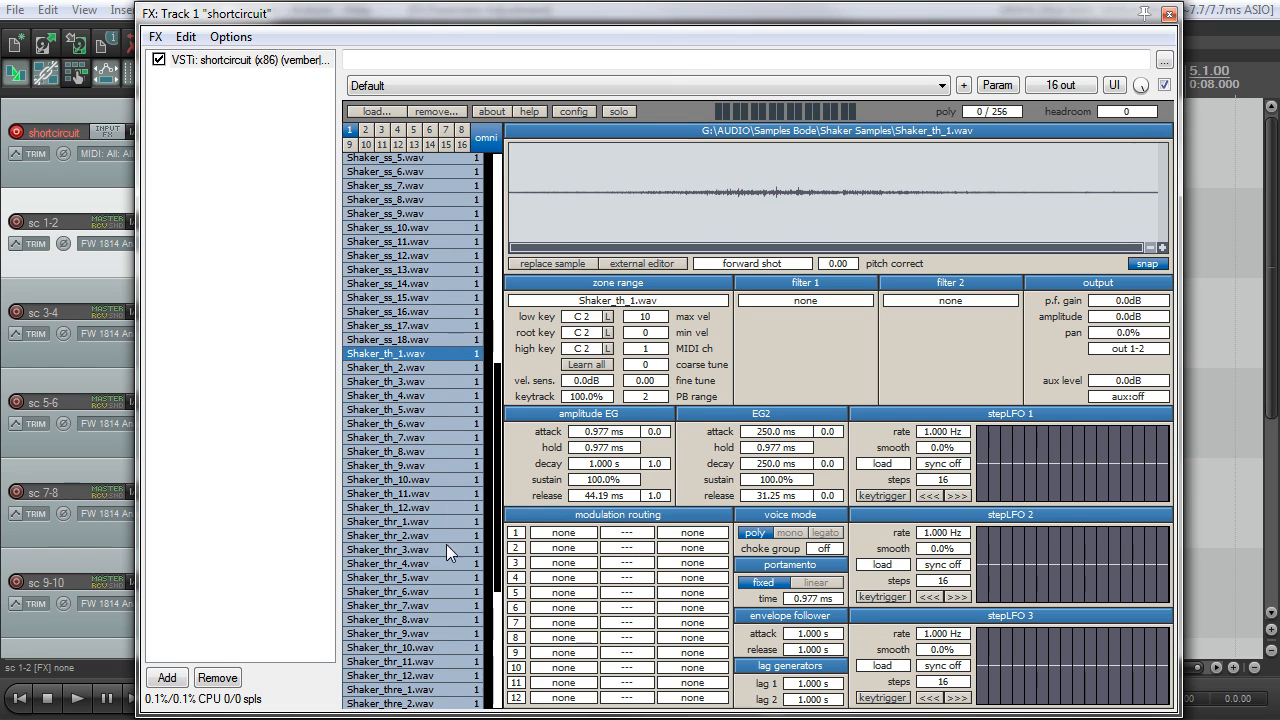
pyautogui.keyDown('shift'); pyautogui.click(442, 505); pyautogui.keyUp('shift')
pyautogui.moveTo(1115, 335); pyautogui.dragTo(562, 357)
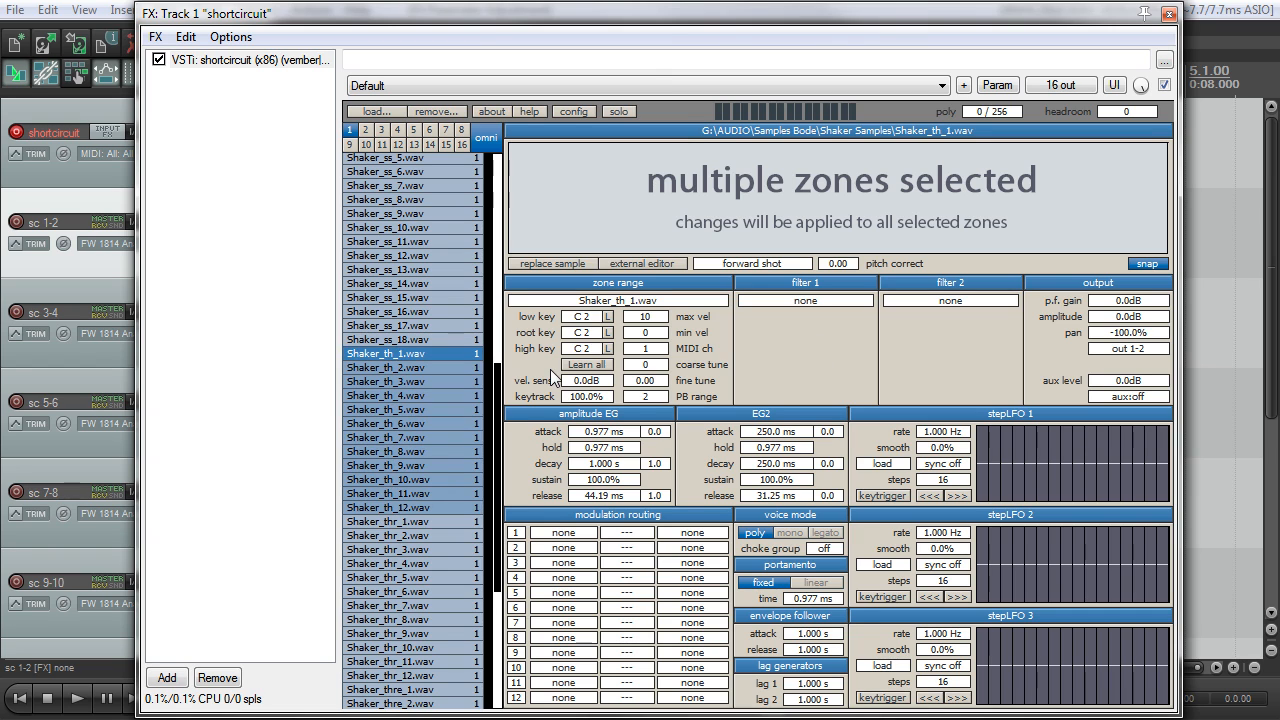
# Pan all eleven Shaker_thre zones together to 100%
pyautogui.click(437, 517)
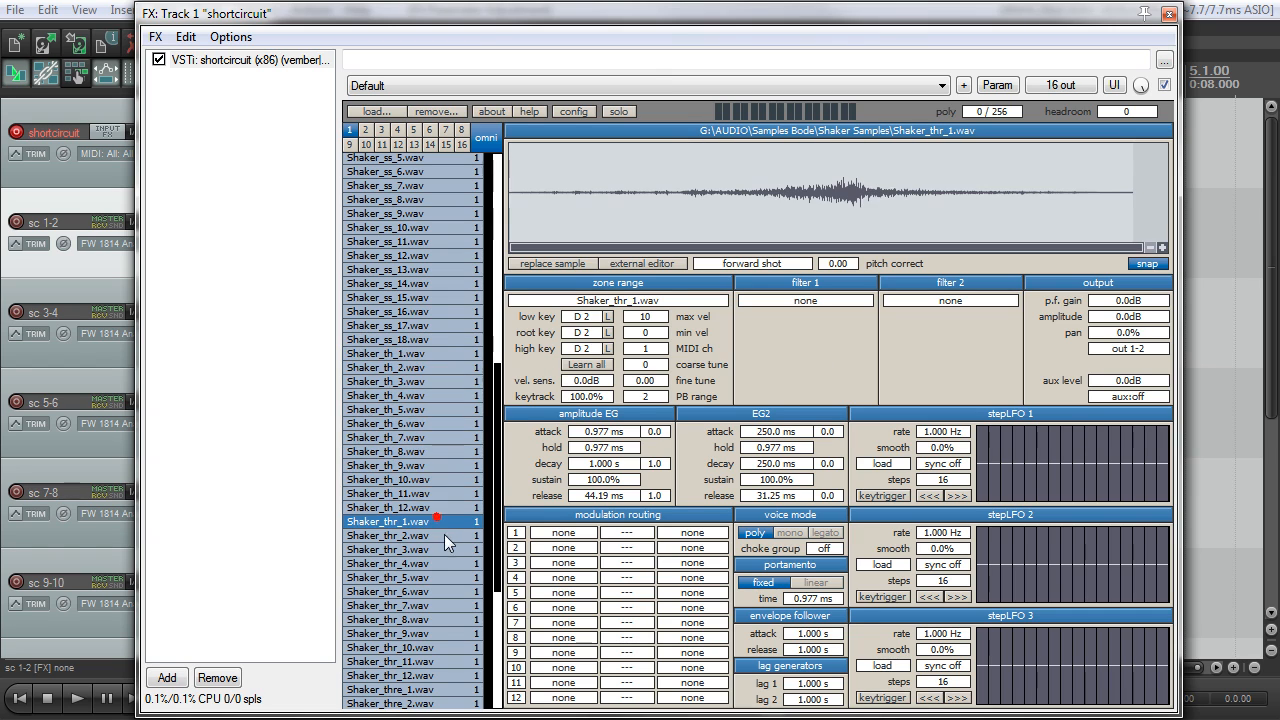
pyautogui.moveTo(503, 490); pyautogui.dragTo(505, 518)
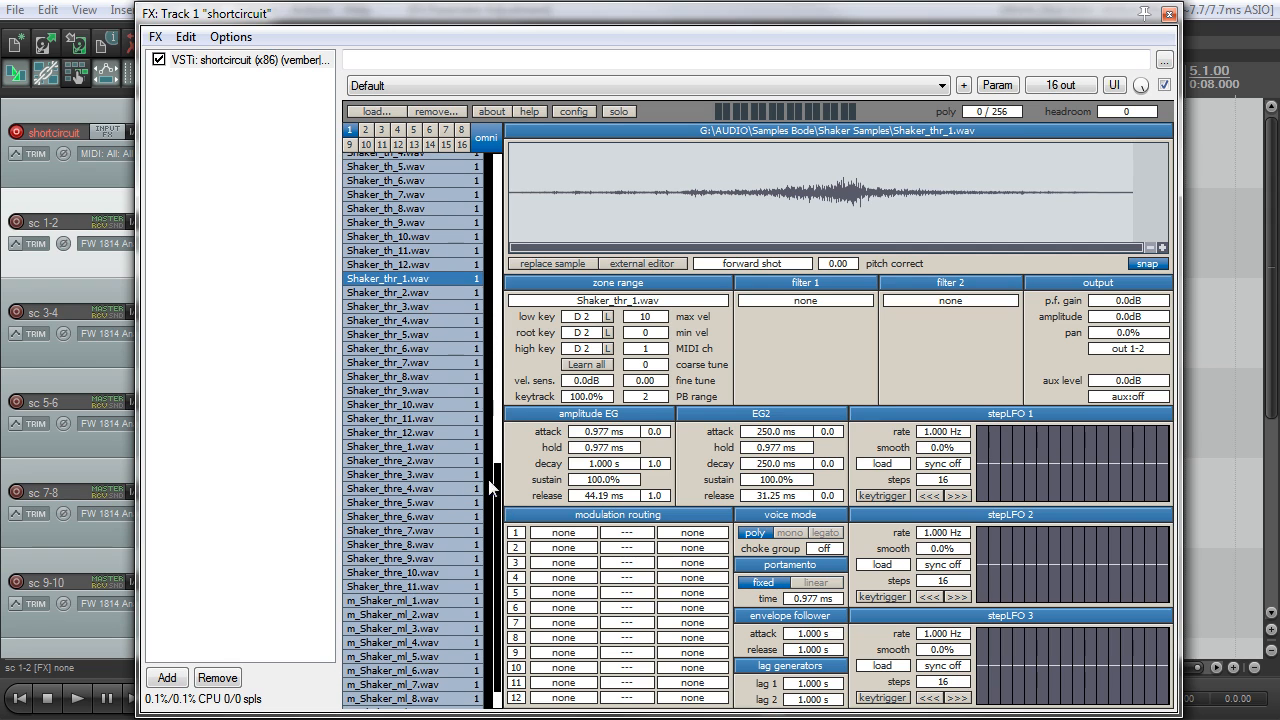
pyautogui.click(436, 447)
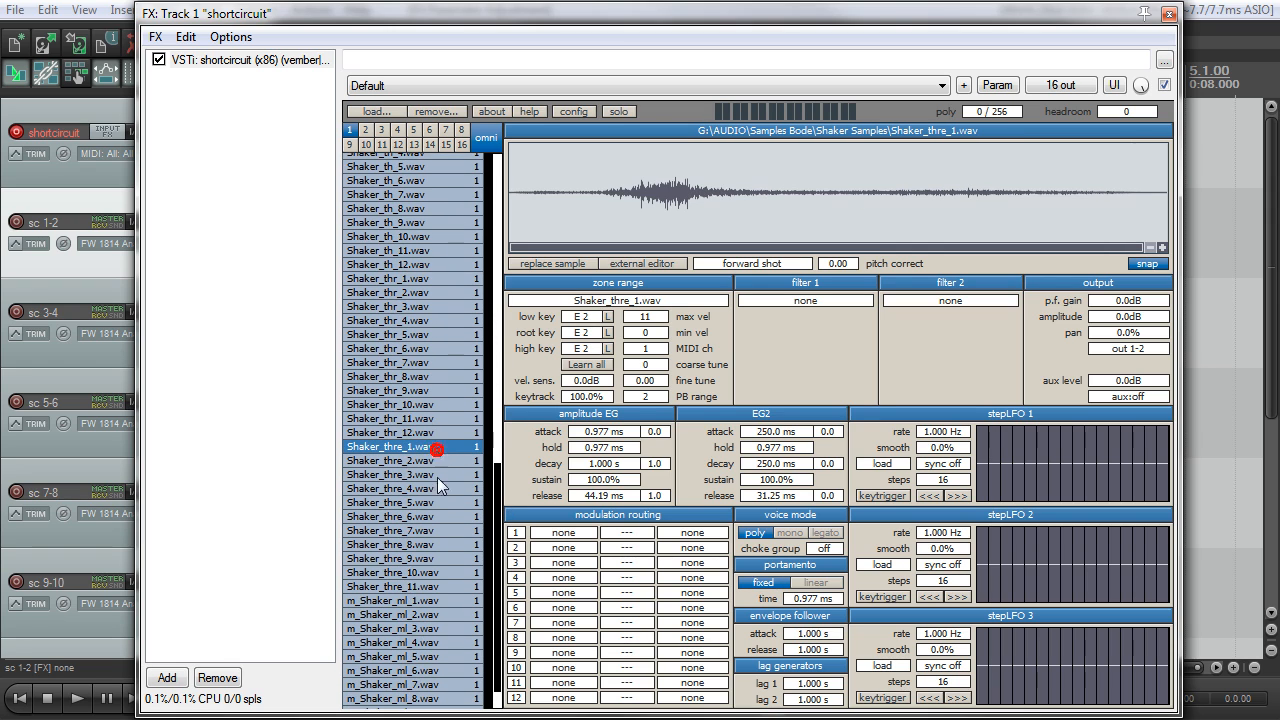
pyautogui.keyDown('shift'); pyautogui.click(430, 585); pyautogui.keyUp('shift')
pyautogui.moveTo(1128, 334); pyautogui.dragTo(1128, 300)
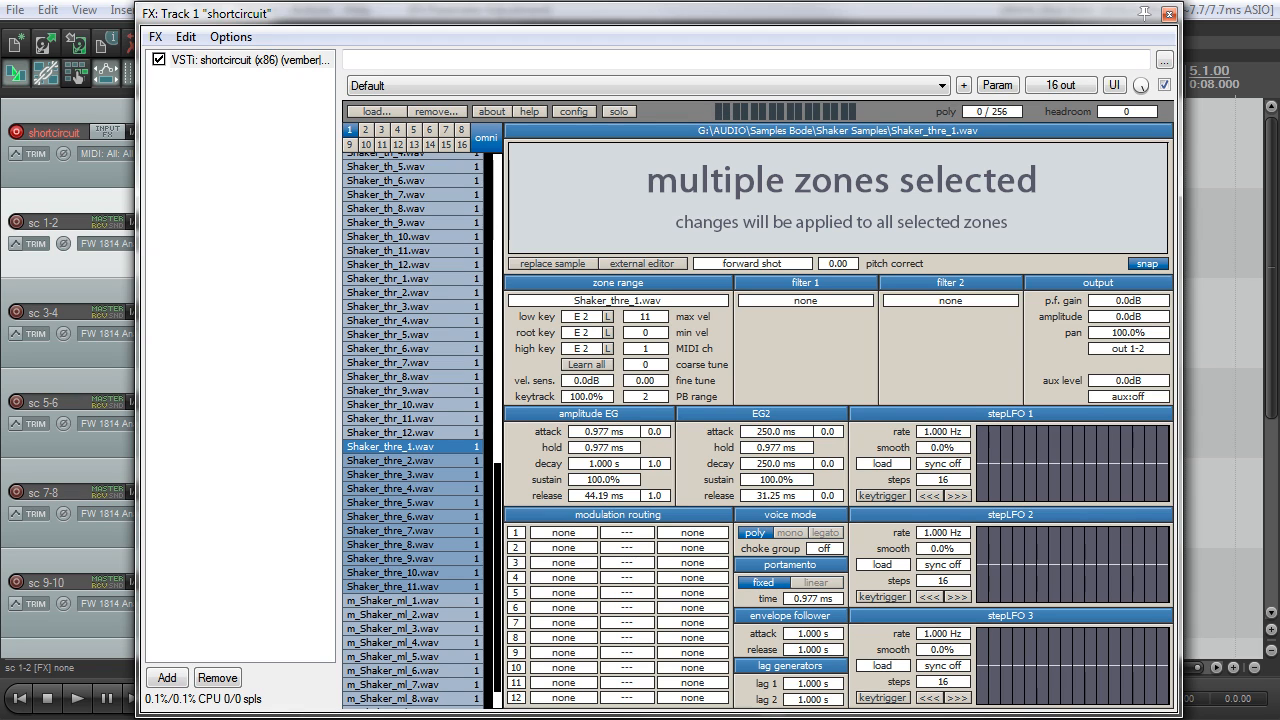
# Route all eleven m_Shaker_ml zones to out 5-6 and check the signal on the sc 5-6 track
pyautogui.moveTo(495, 470); pyautogui.dragTo(499, 541)
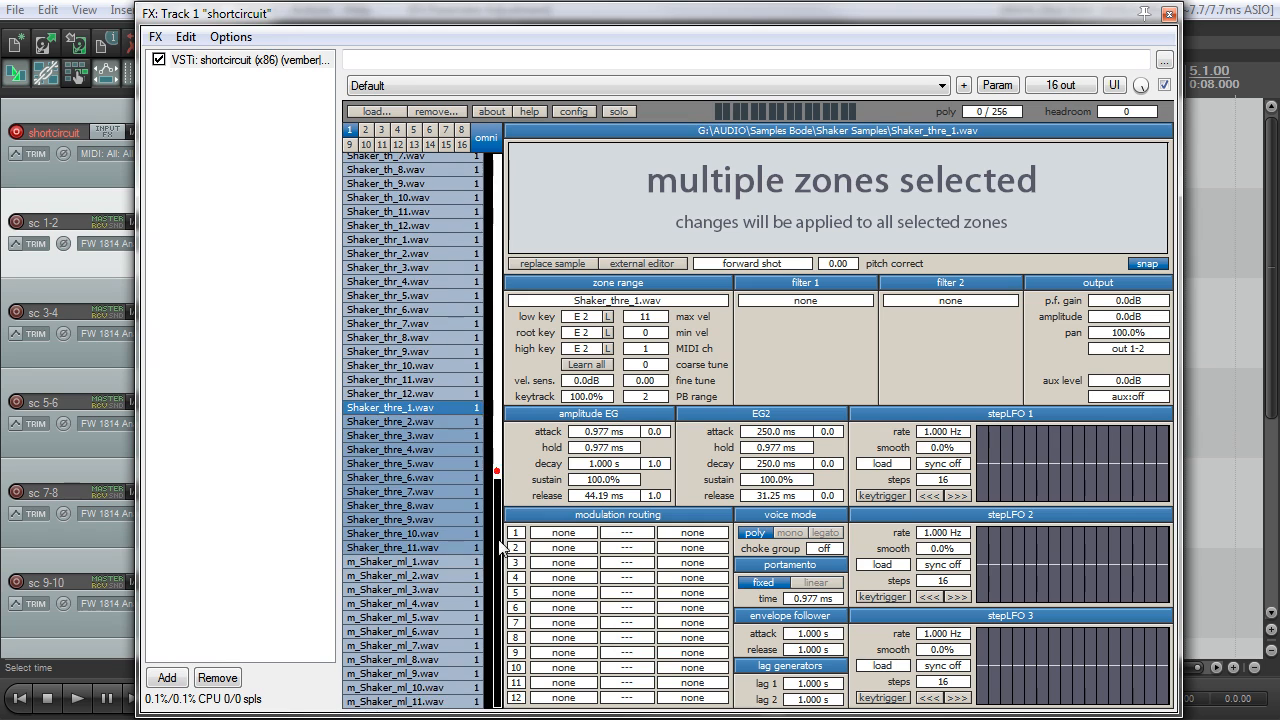
pyautogui.click(427, 702)
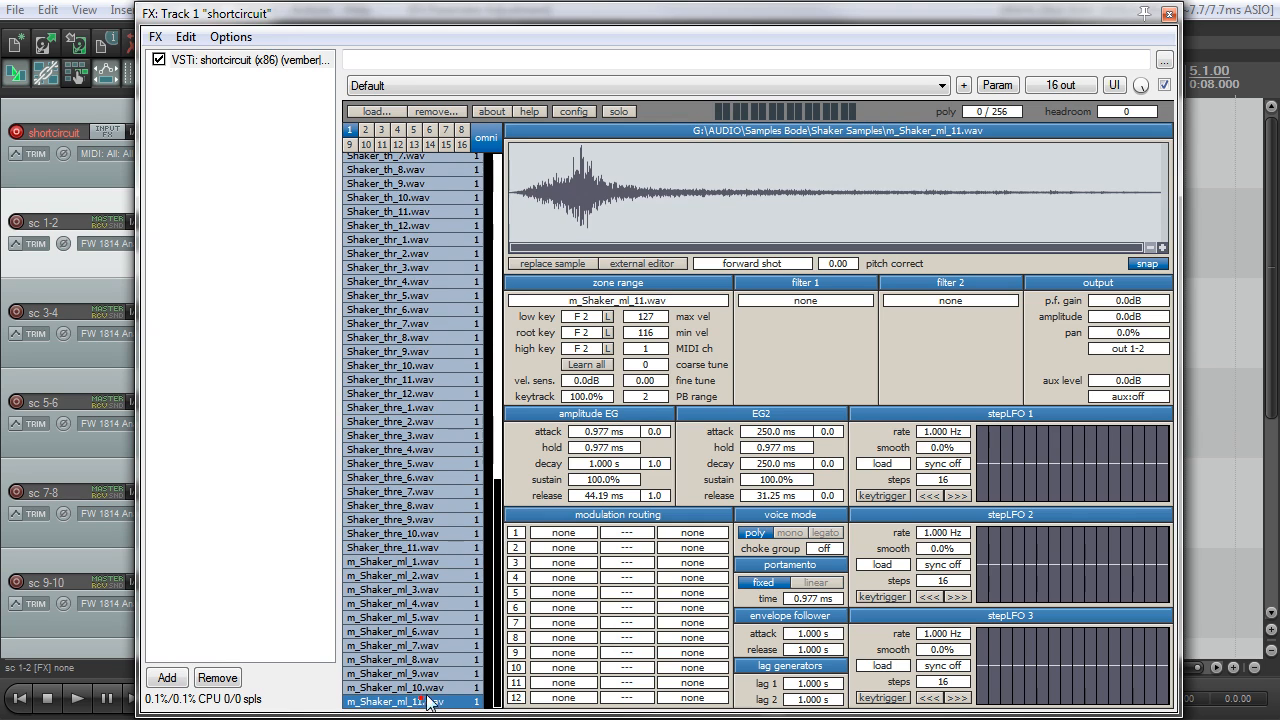
pyautogui.keyDown('shift'); pyautogui.click(436, 563); pyautogui.keyUp('shift')
pyautogui.click(1159, 348)
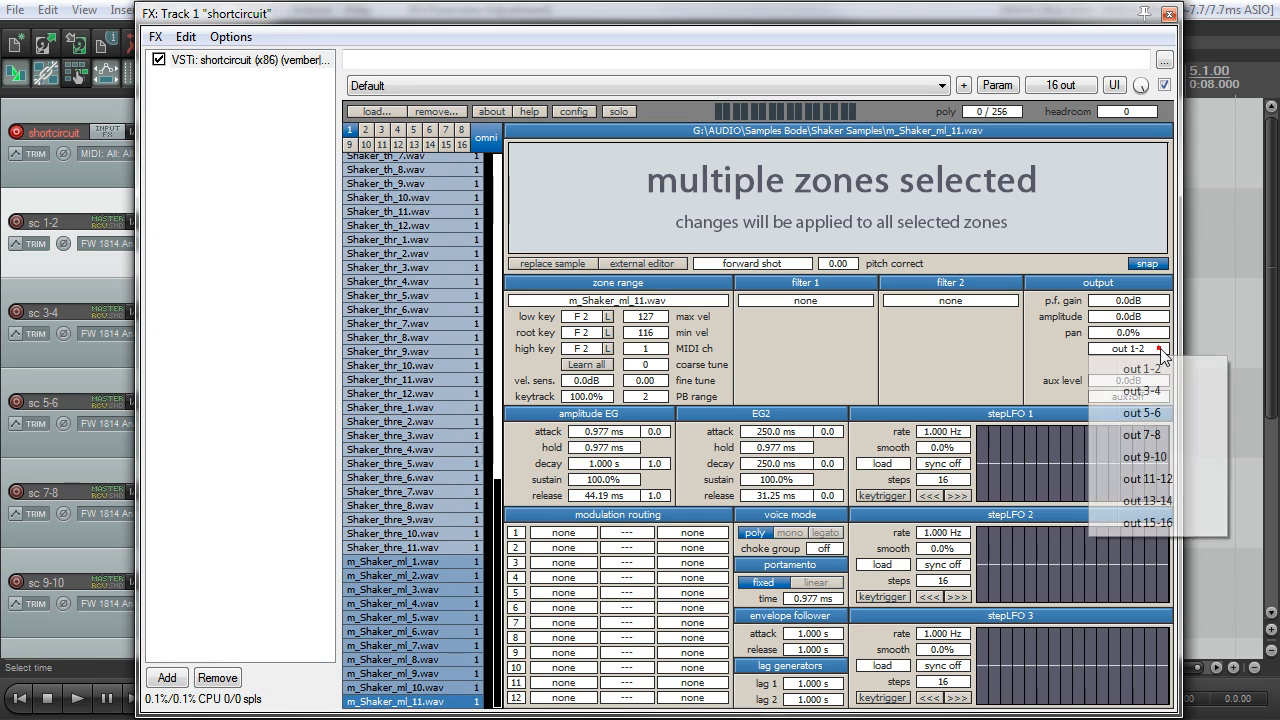
pyautogui.click(1161, 413)
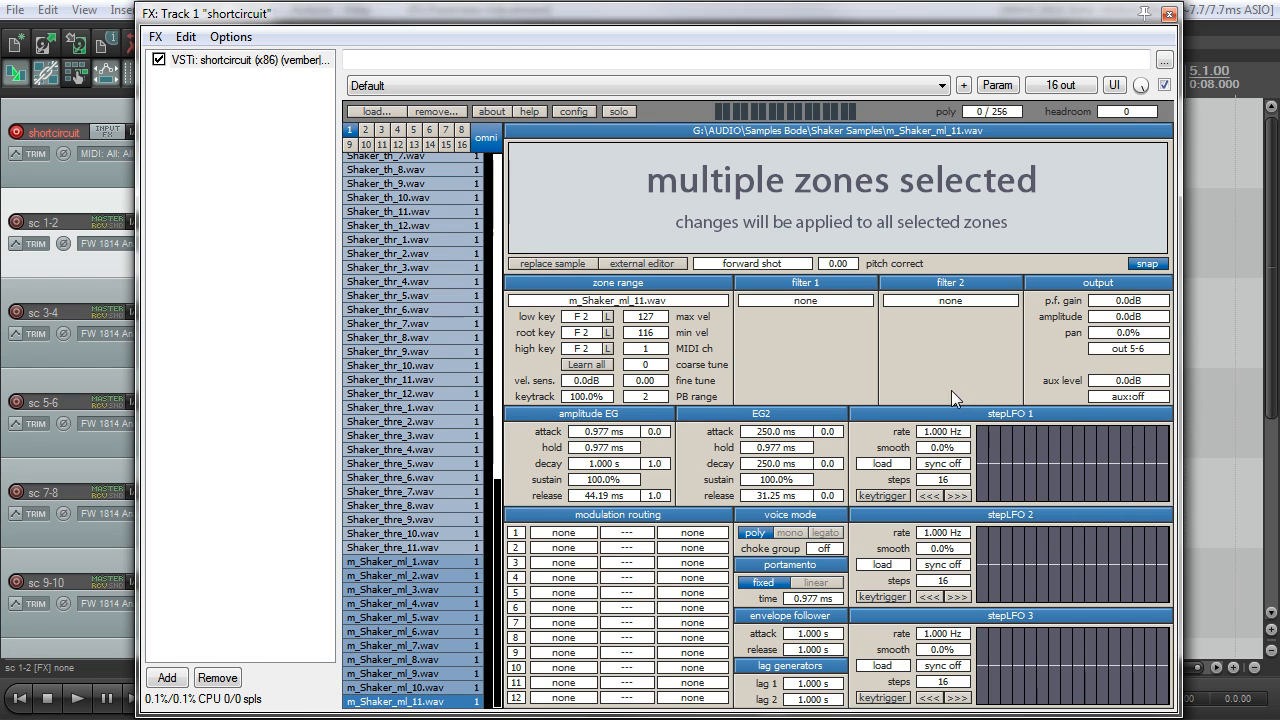
pyautogui.moveTo(489, 17); pyautogui.dragTo(722, 38)
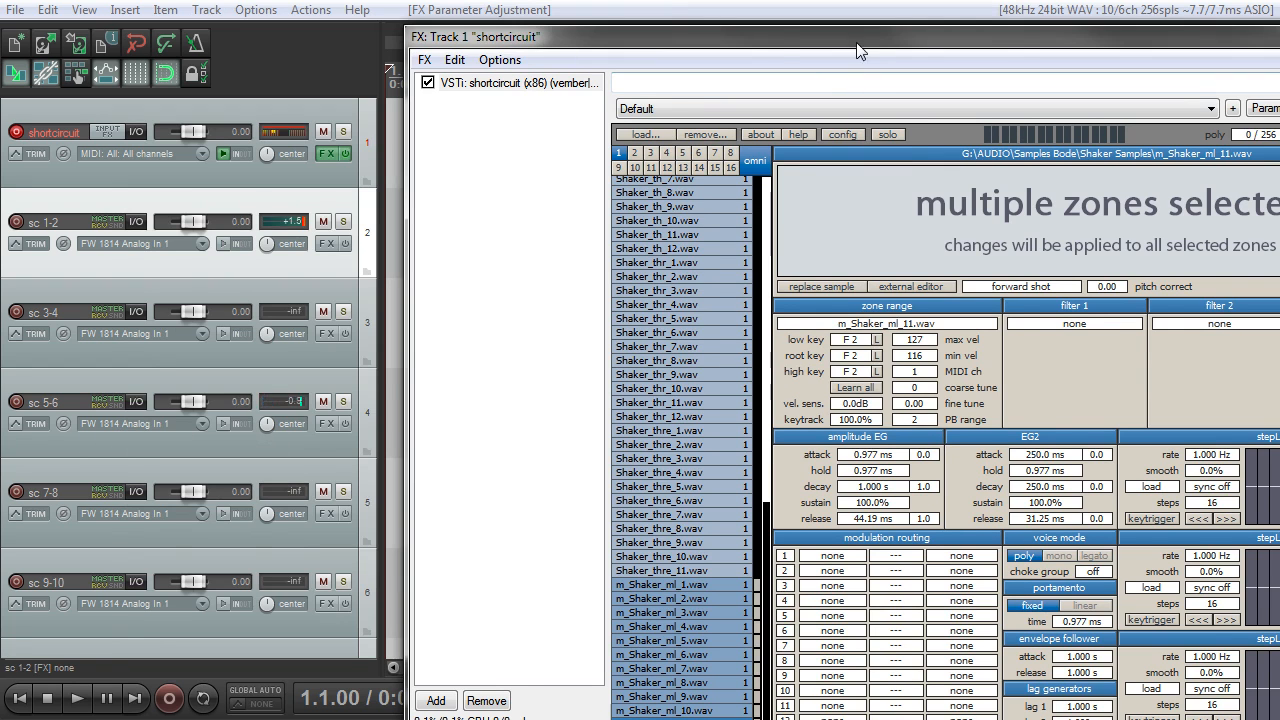
pyautogui.moveTo(857, 43); pyautogui.dragTo(592, 0)
# Set the pan of the odd-numbered m_Shaker_ml zones to +50%
pyautogui.click(435, 568)
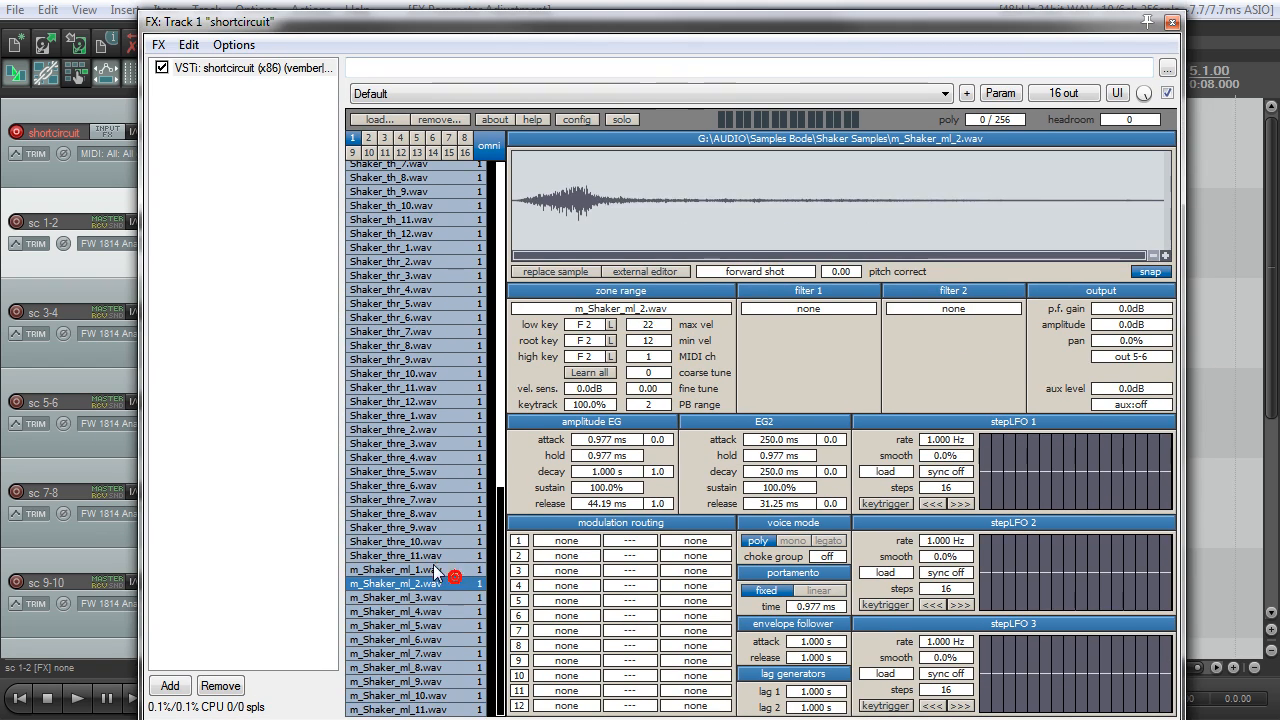
pyautogui.keyDown('ctrl'); pyautogui.click(440, 615); pyautogui.keyUp('ctrl')
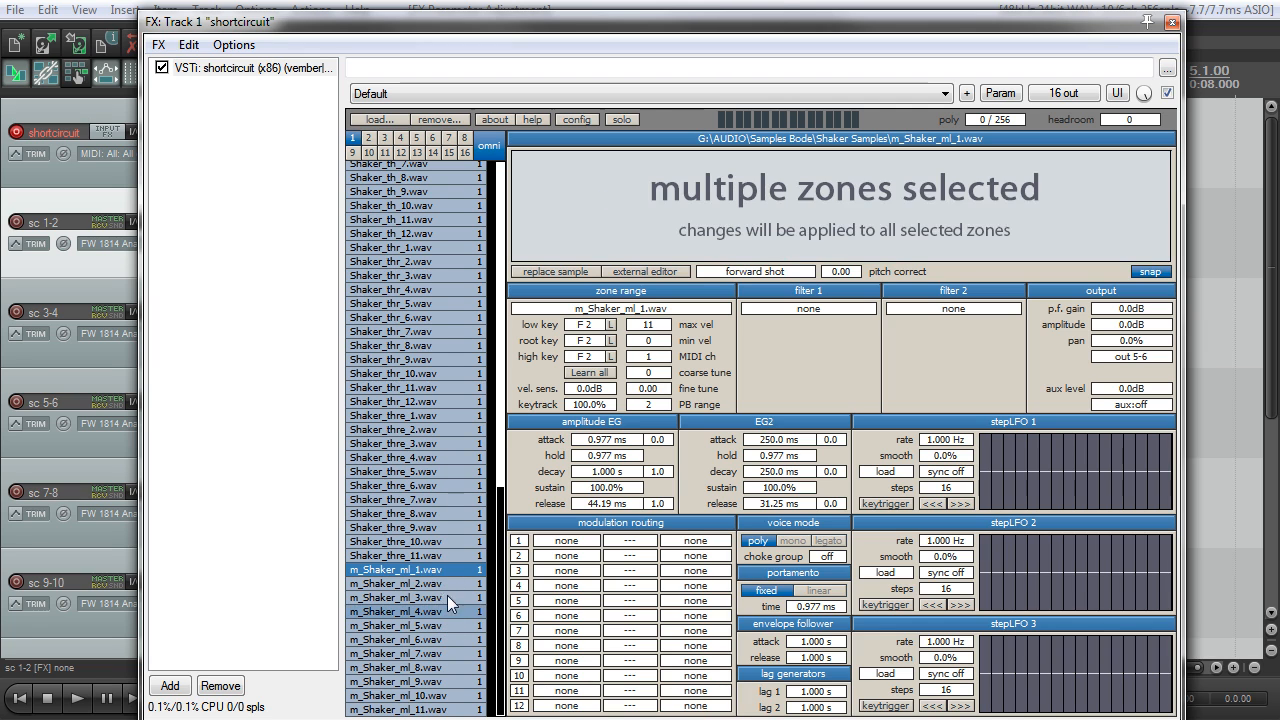
pyautogui.click(446, 597)
pyautogui.click(447, 573)
pyautogui.keyDown('ctrl'); pyautogui.click(447, 597); pyautogui.keyUp('ctrl')
pyautogui.keyDown('ctrl'); pyautogui.click(442, 626); pyautogui.keyUp('ctrl')
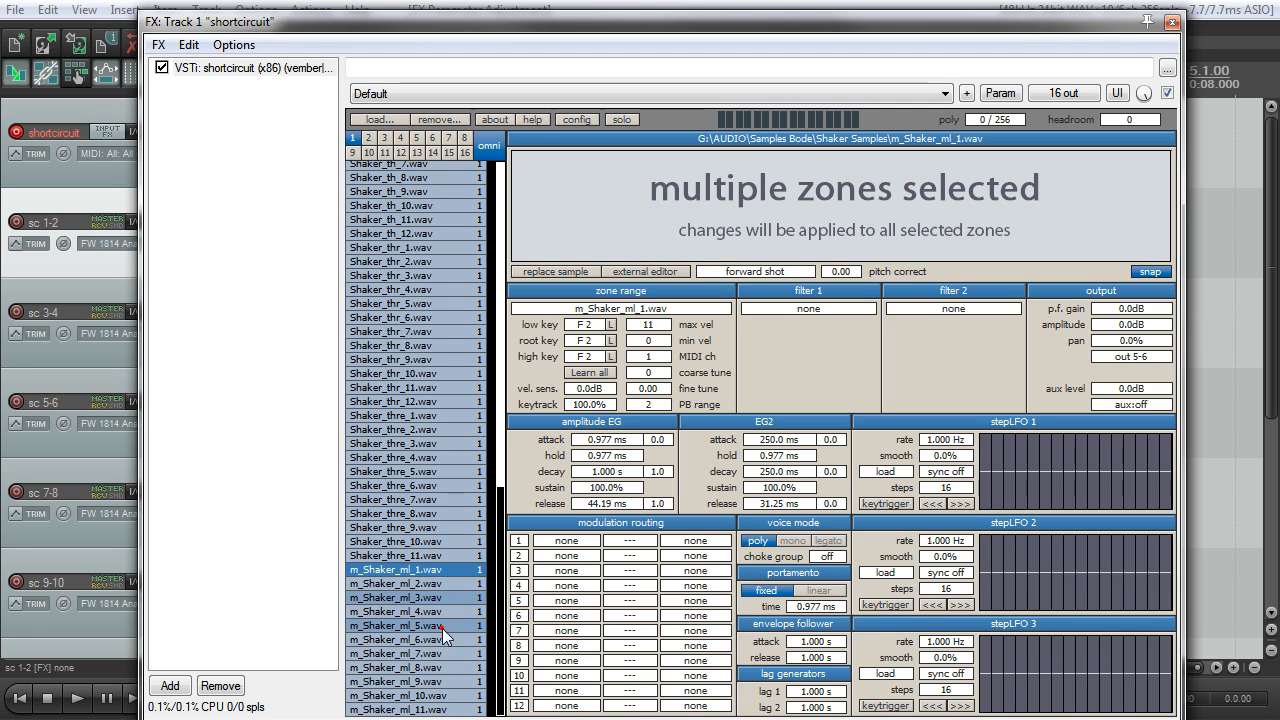
pyautogui.keyDown('ctrl'); pyautogui.click(446, 653); pyautogui.keyUp('ctrl')
pyautogui.keyDown('ctrl'); pyautogui.click(445, 681); pyautogui.keyUp('ctrl')
pyautogui.keyDown('ctrl'); pyautogui.click(443, 709); pyautogui.keyUp('ctrl')
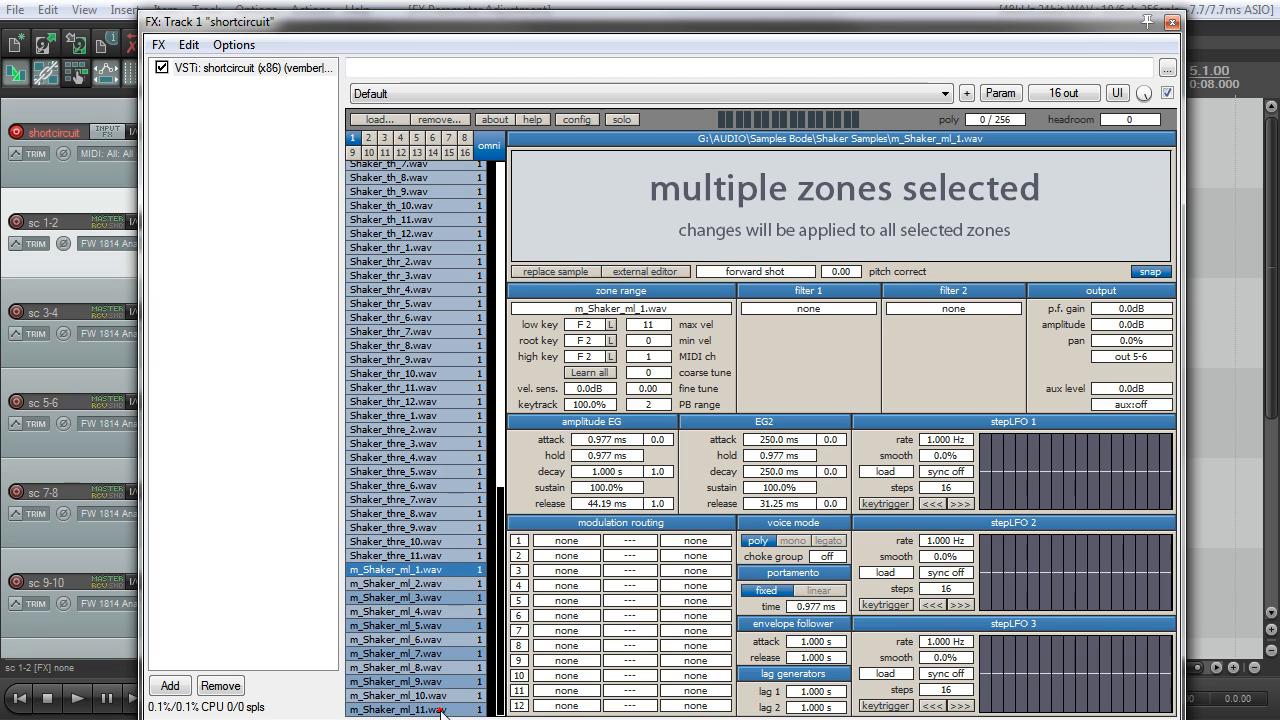
pyautogui.doubleClick(1140, 345)
pyautogui.write('+50')
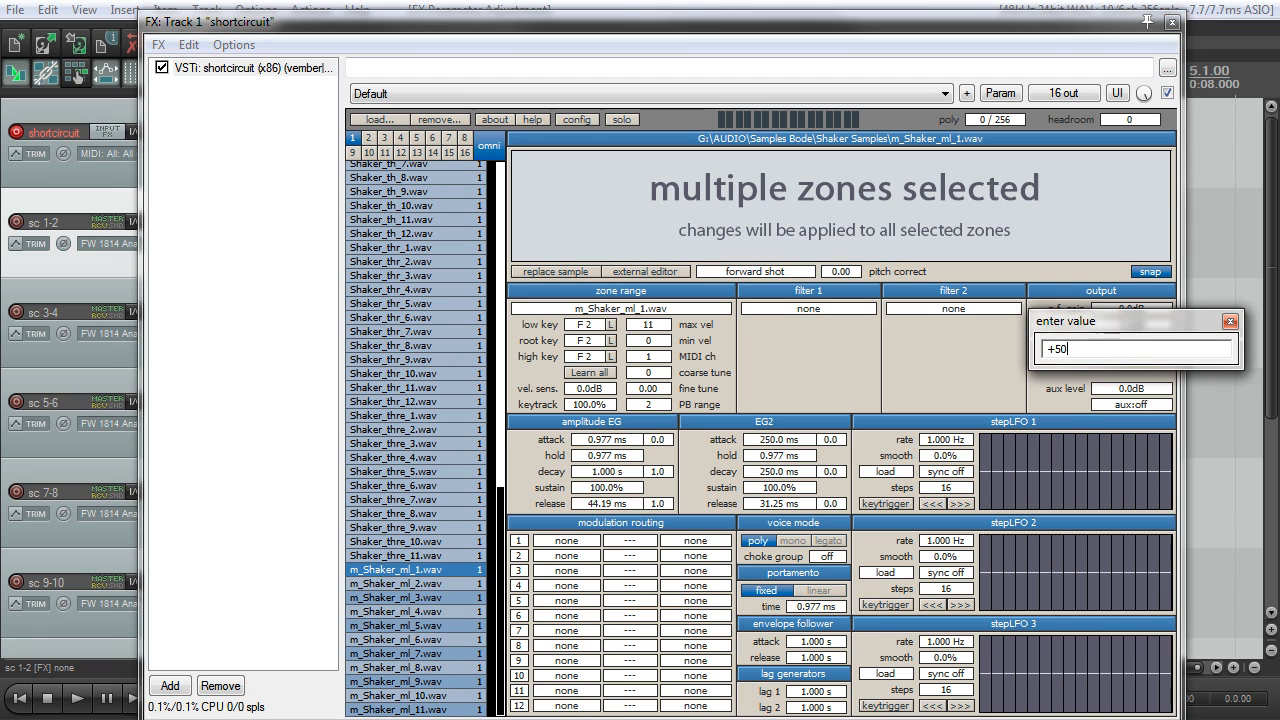
pyautogui.press('Return')
# Set the pan of the even-numbered m_Shaker_ml zones to -50% and check the m_Shaker_ml_2 zone
pyautogui.click(445, 584)
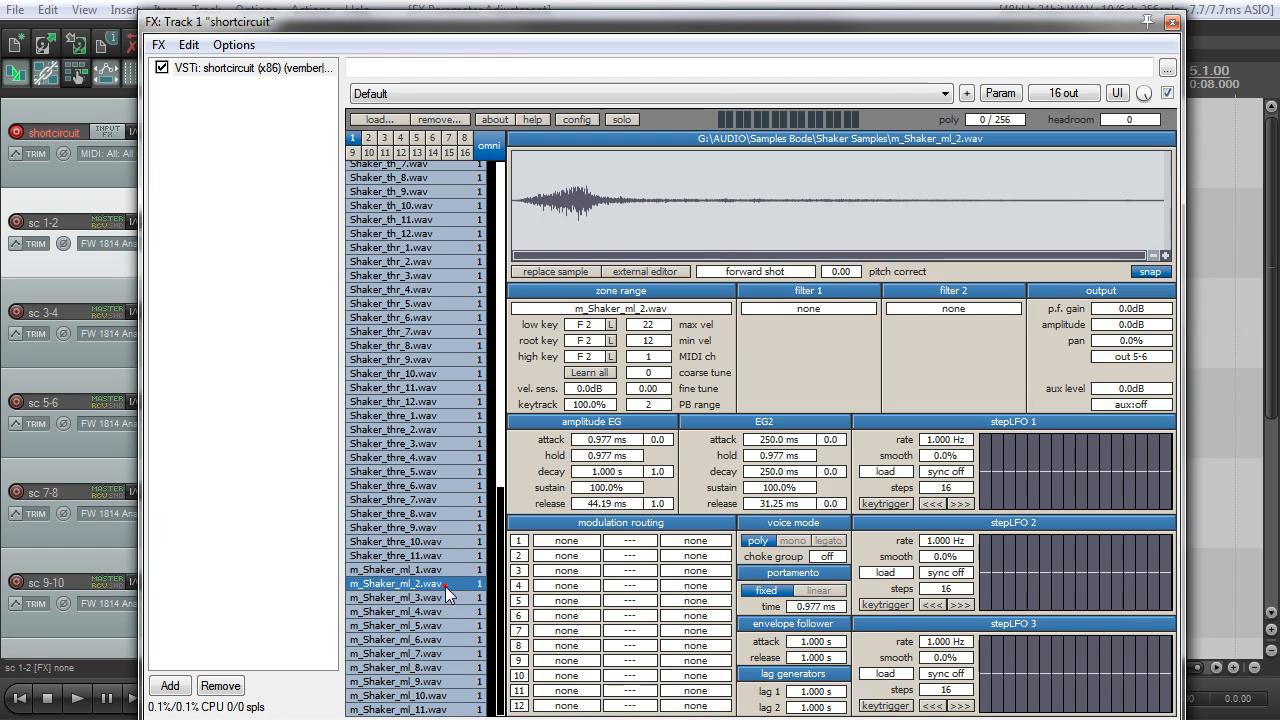
pyautogui.keyDown('ctrl'); pyautogui.click(443, 608); pyautogui.keyUp('ctrl')
pyautogui.keyDown('ctrl'); pyautogui.click(443, 638); pyautogui.keyUp('ctrl')
pyautogui.keyDown('ctrl'); pyautogui.click(443, 666); pyautogui.keyUp('ctrl')
pyautogui.keyDown('ctrl'); pyautogui.click(441, 694); pyautogui.keyUp('ctrl')
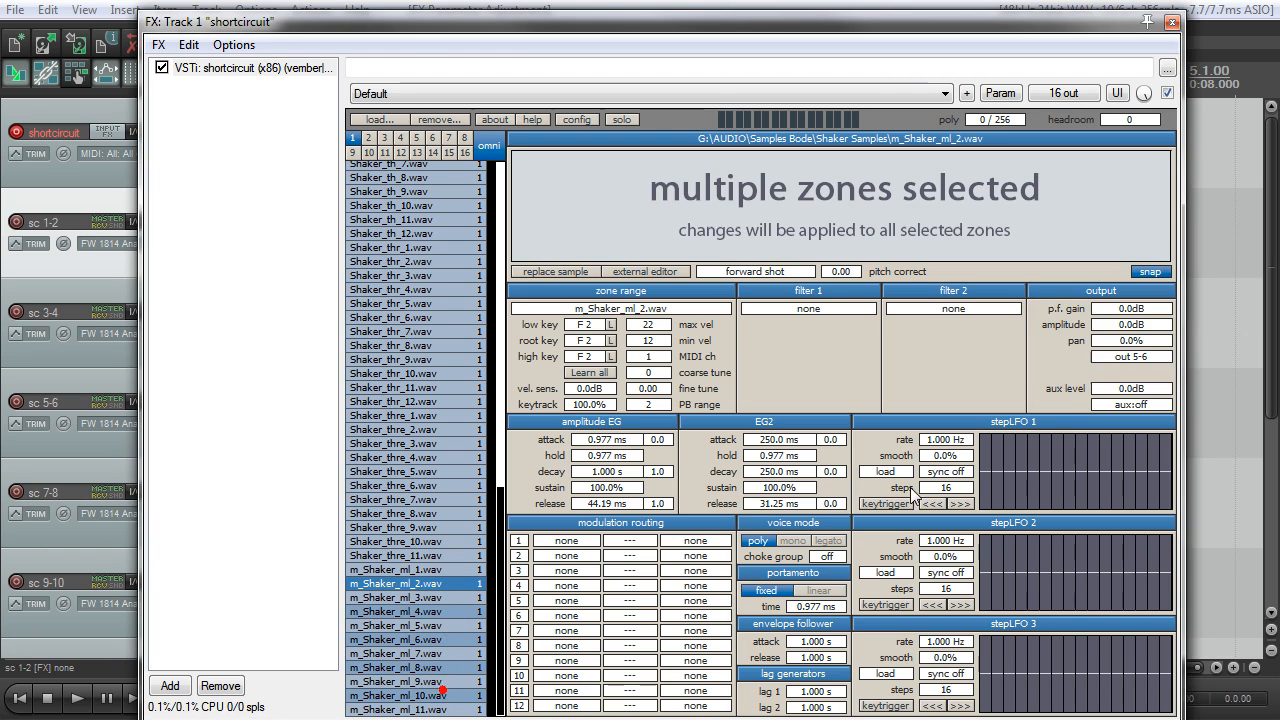
pyautogui.doubleClick(1139, 340)
pyautogui.write('-')
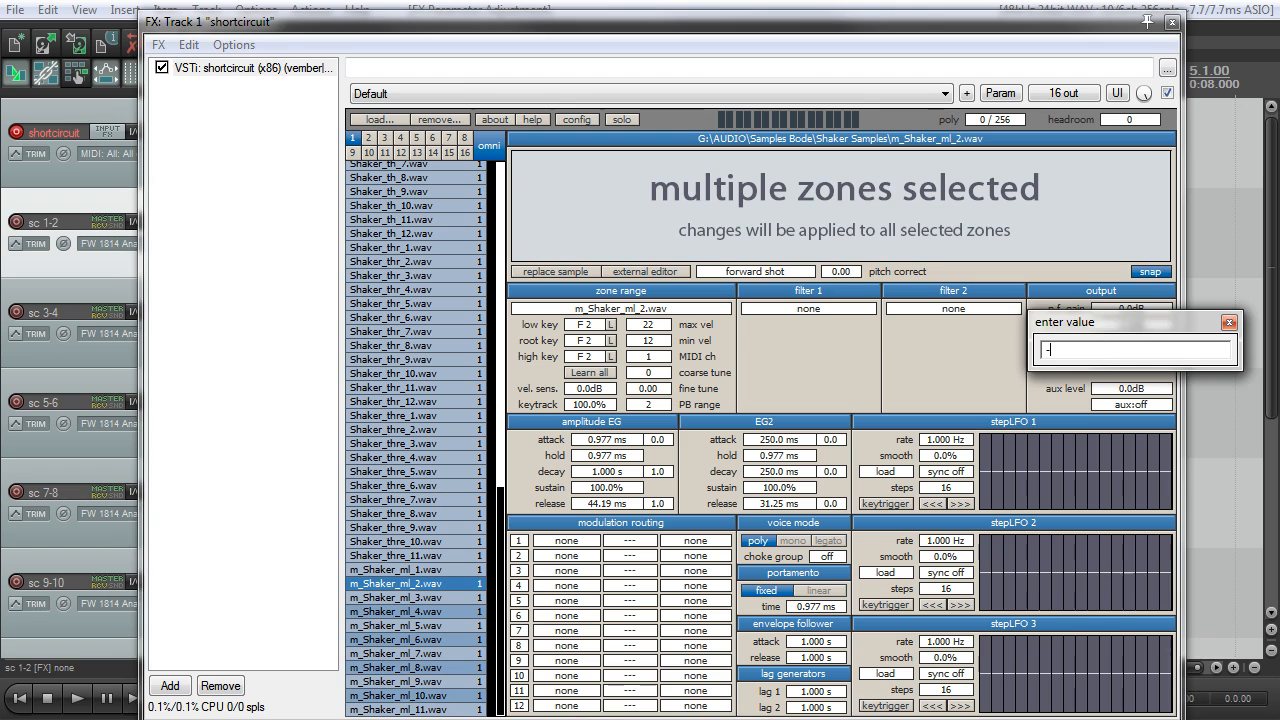
pyautogui.write('50.')
pyautogui.press('Return')
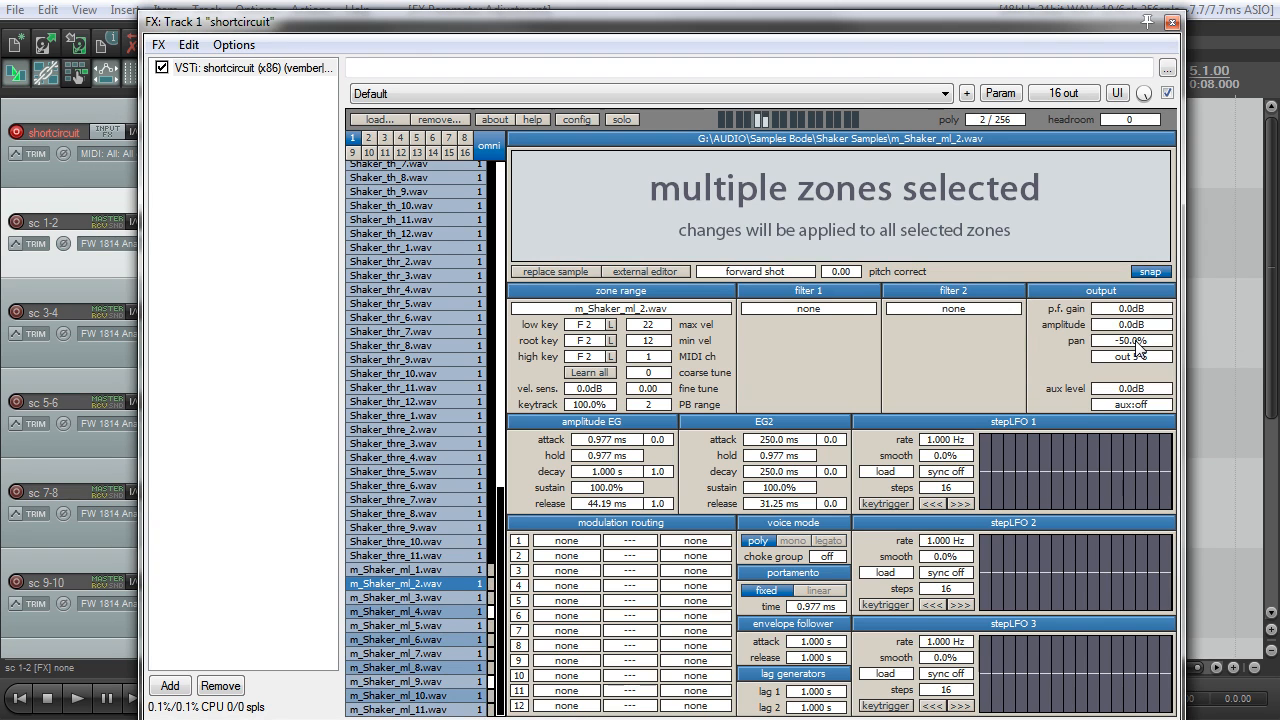
pyautogui.click(420, 583)
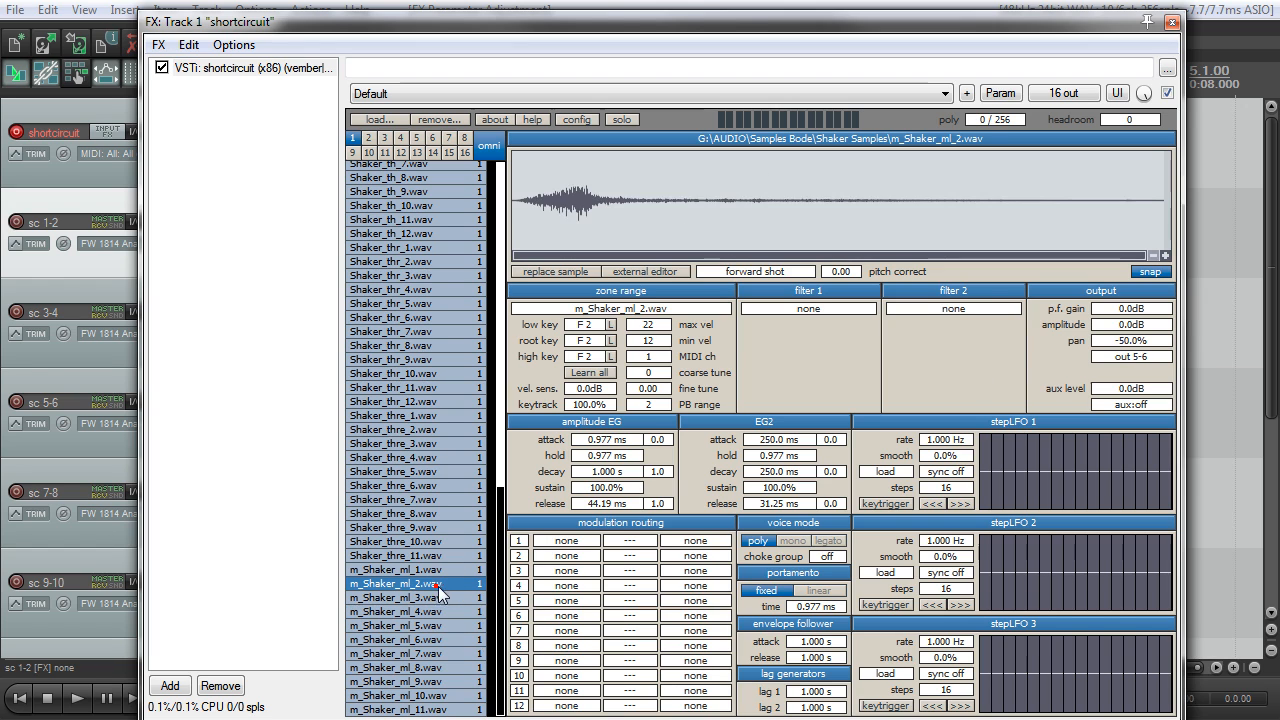
# Route all the Shaker_th, Shaker_thr and Shaker_thre zones together to out 3-4
pyautogui.click(445, 570)
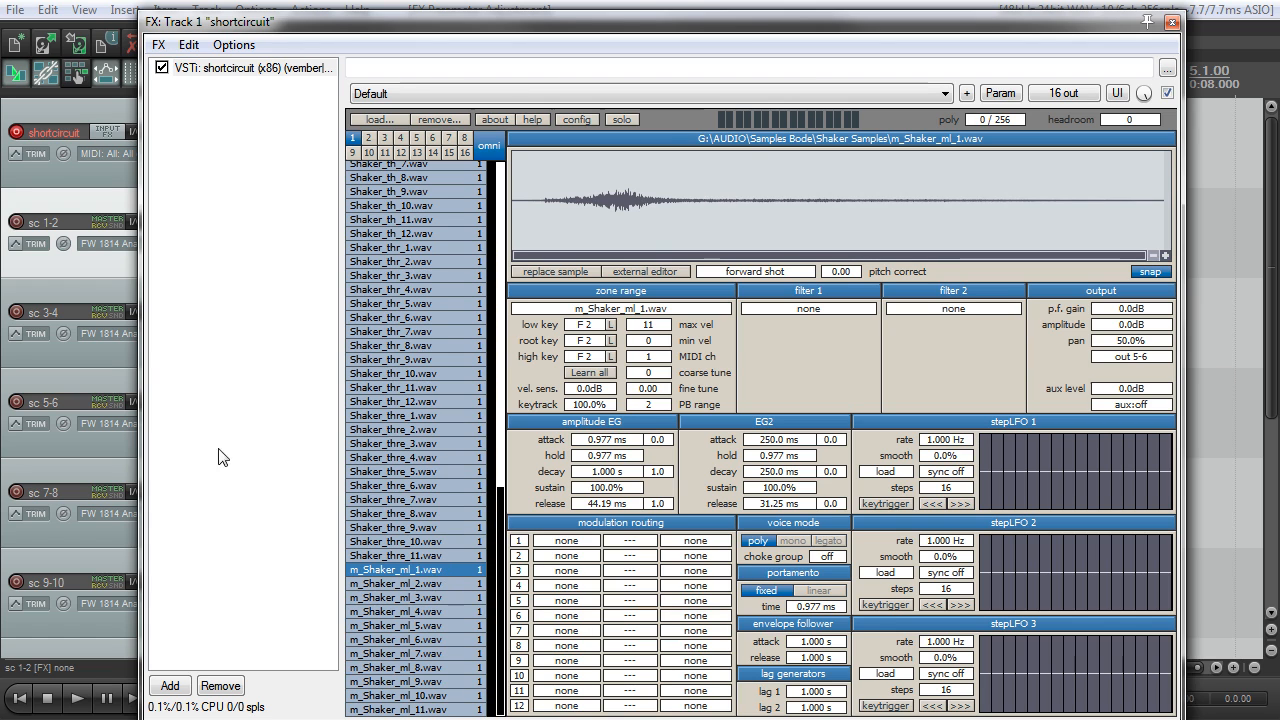
pyautogui.moveTo(500, 476); pyautogui.dragTo(508, 190)
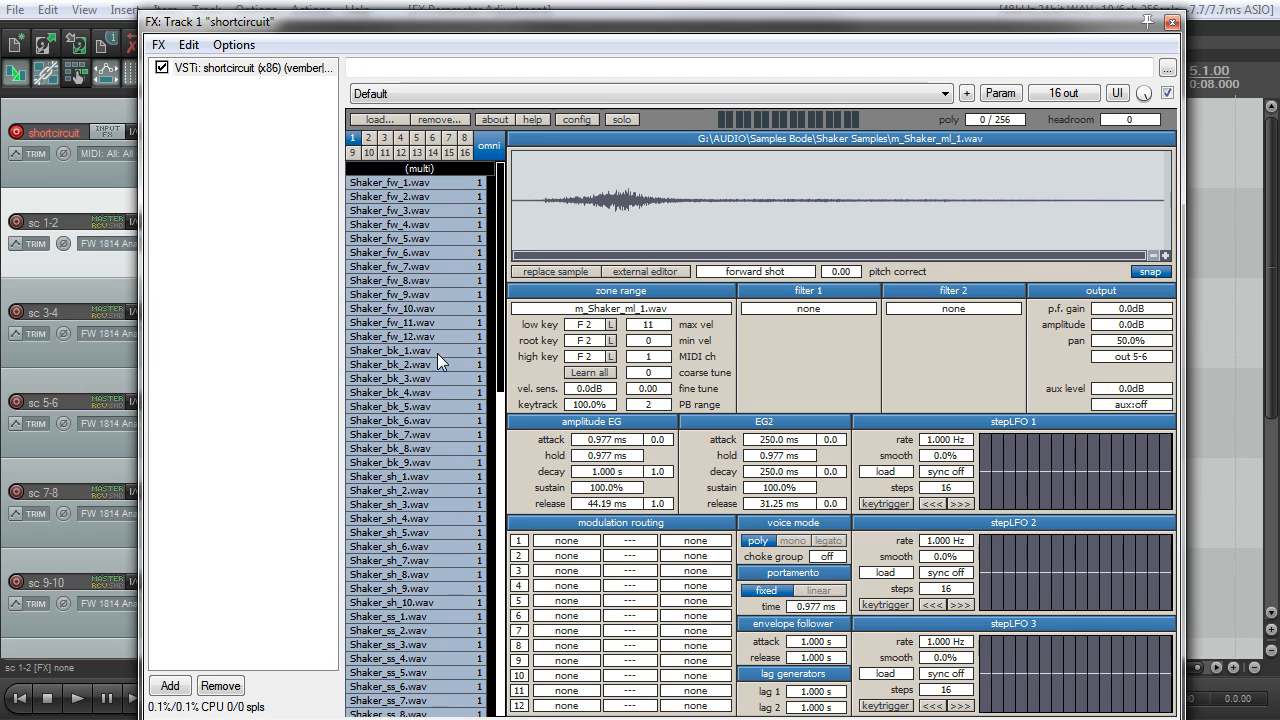
pyautogui.moveTo(498, 336); pyautogui.dragTo(493, 470)
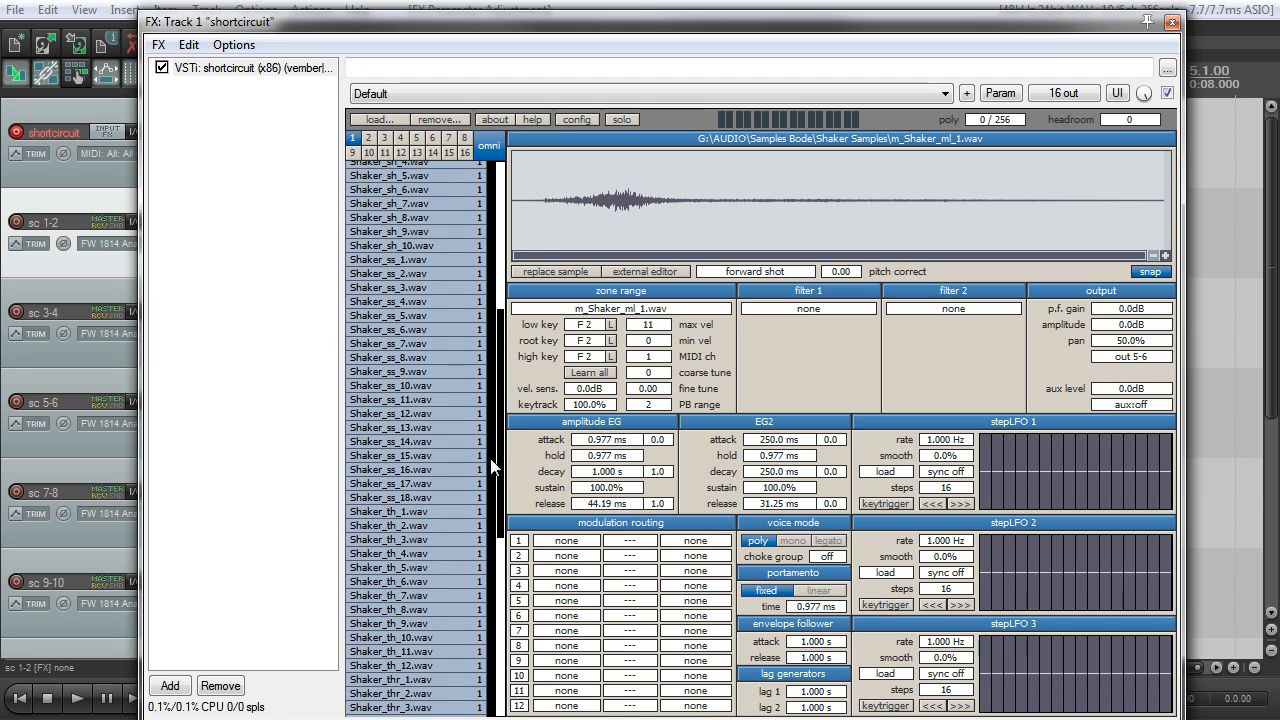
pyautogui.scroll(-5, 477, 303)
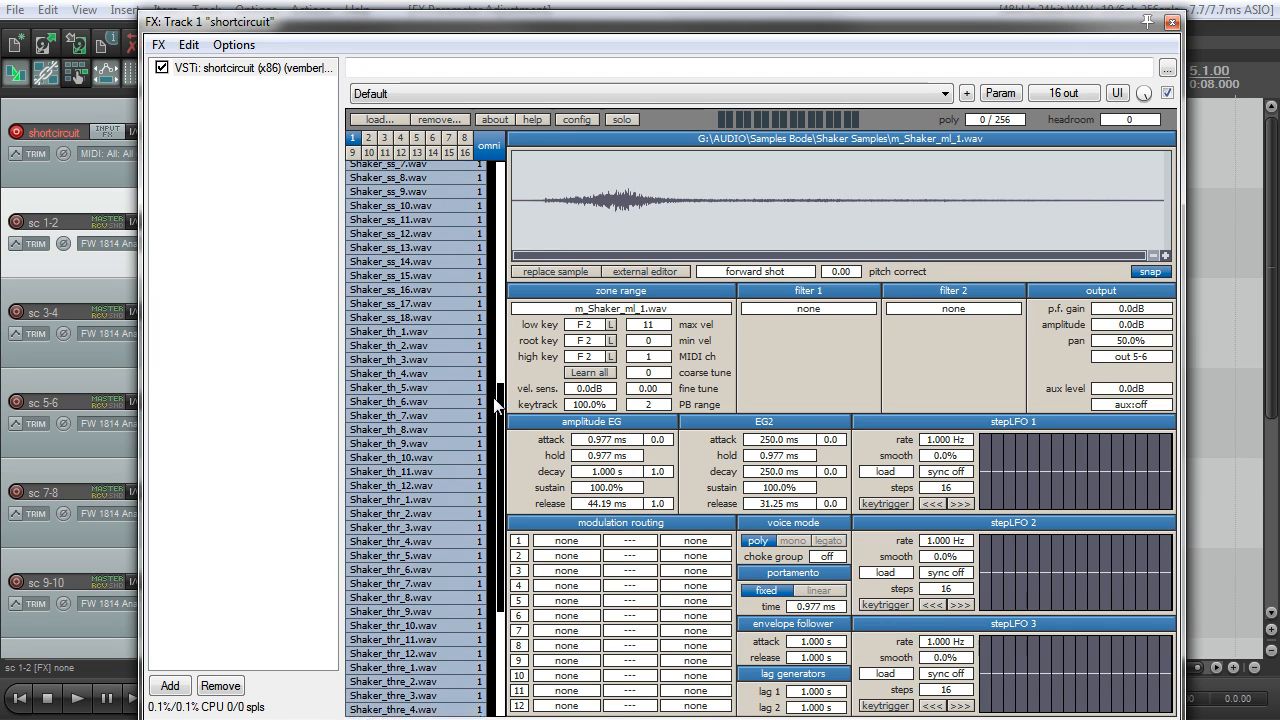
pyautogui.click(444, 328)
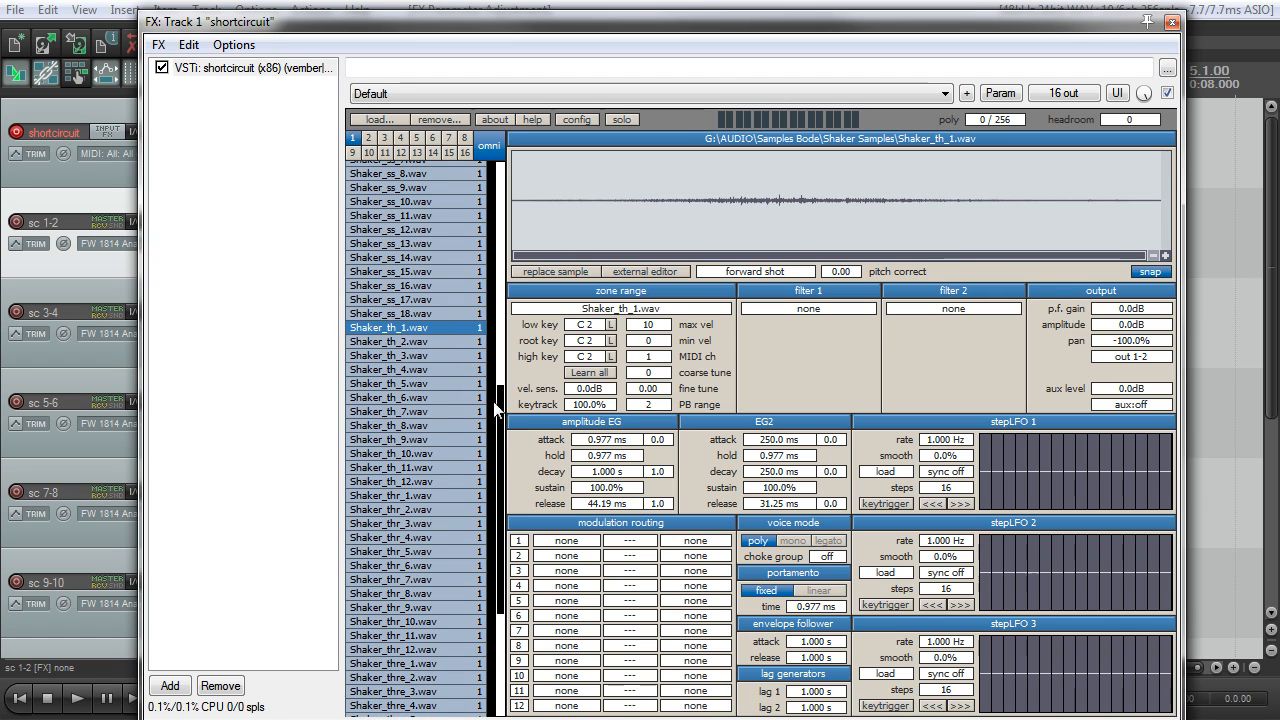
pyautogui.scroll(-4, 463, 497)
pyautogui.keyDown('shift'); pyautogui.click(416, 628); pyautogui.keyUp('shift')
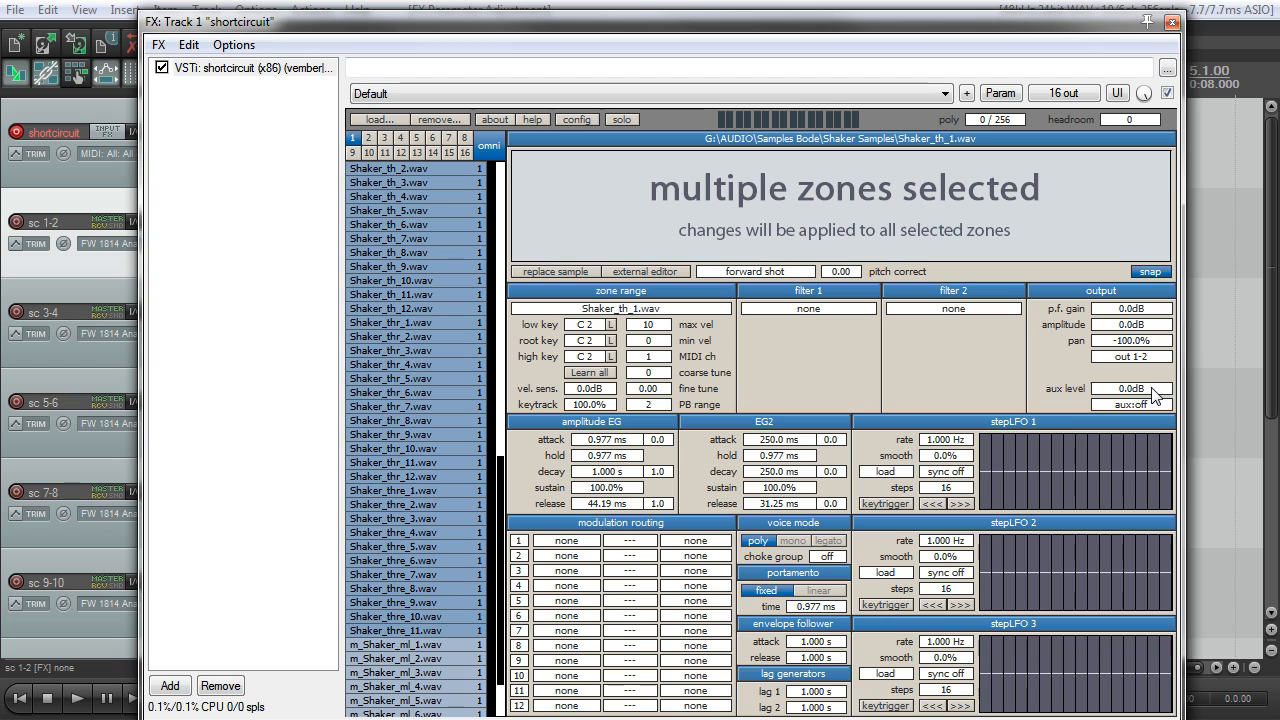
pyautogui.click(1150, 362)
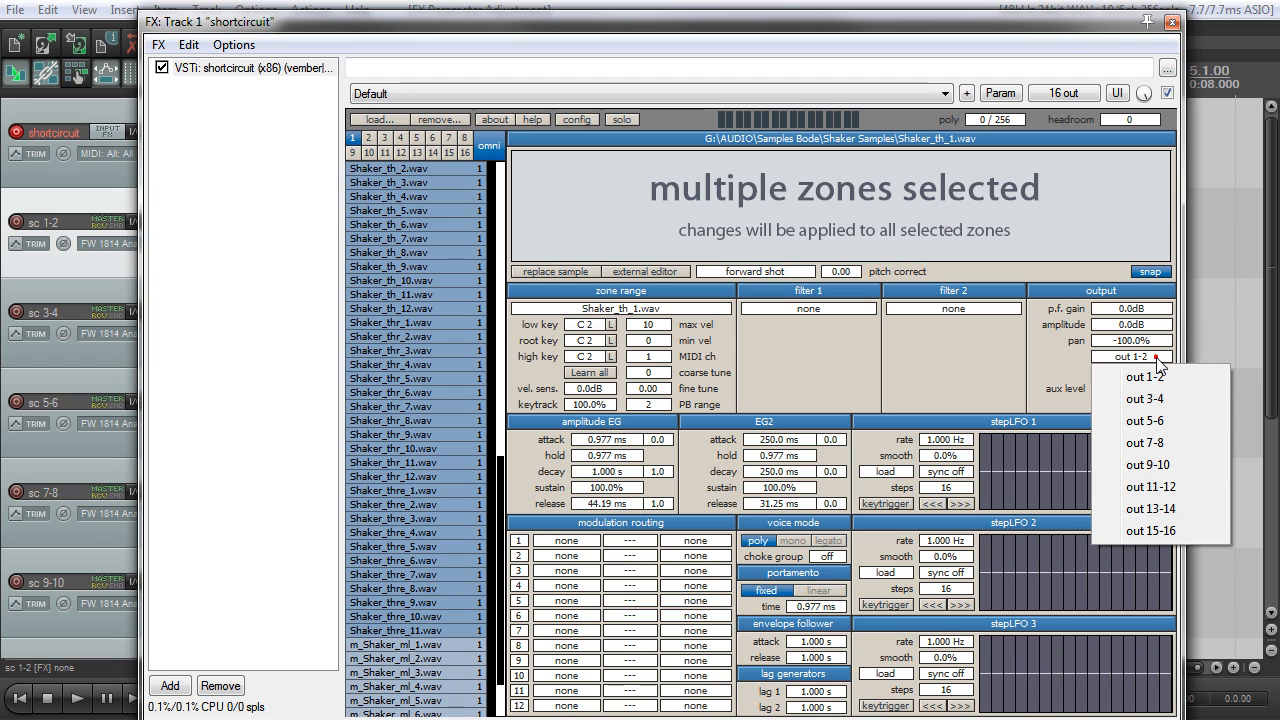
pyautogui.click(1186, 416)
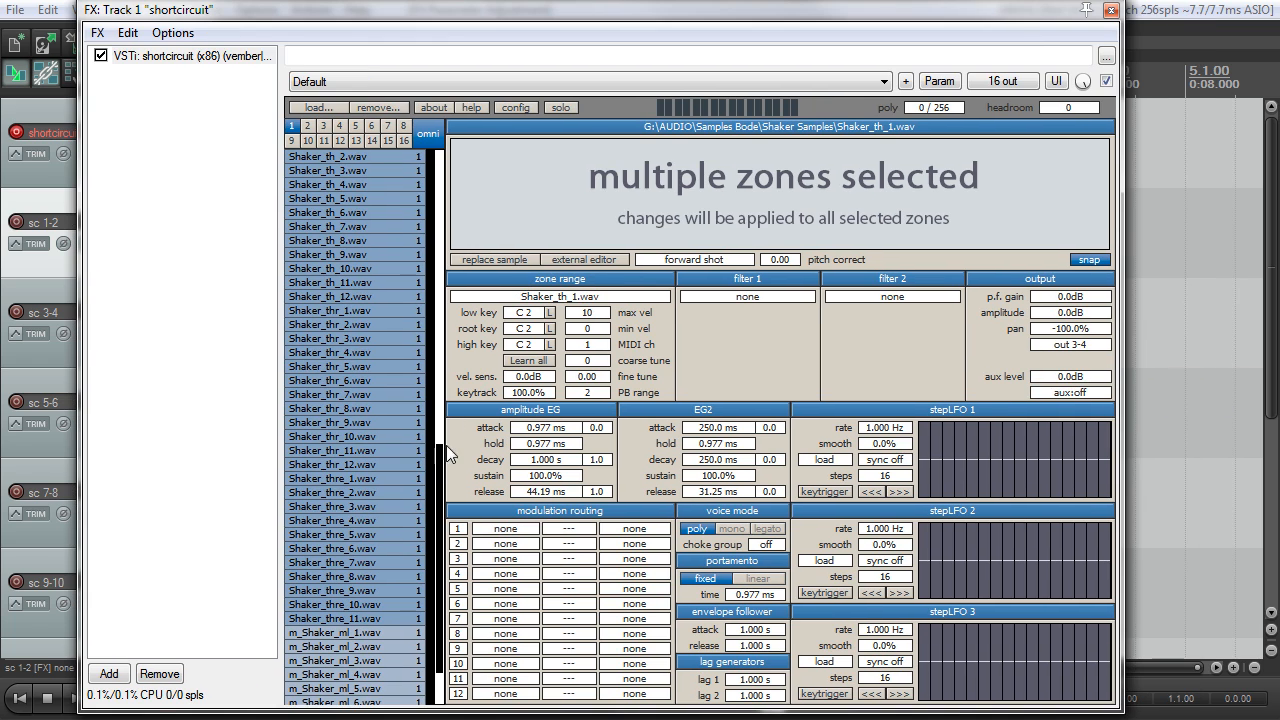
# Route all the Shaker_sh and Shaker_ss zones together to out 7-8
pyautogui.moveTo(444, 435); pyautogui.dragTo(454, 232)
pyautogui.click(357, 452)
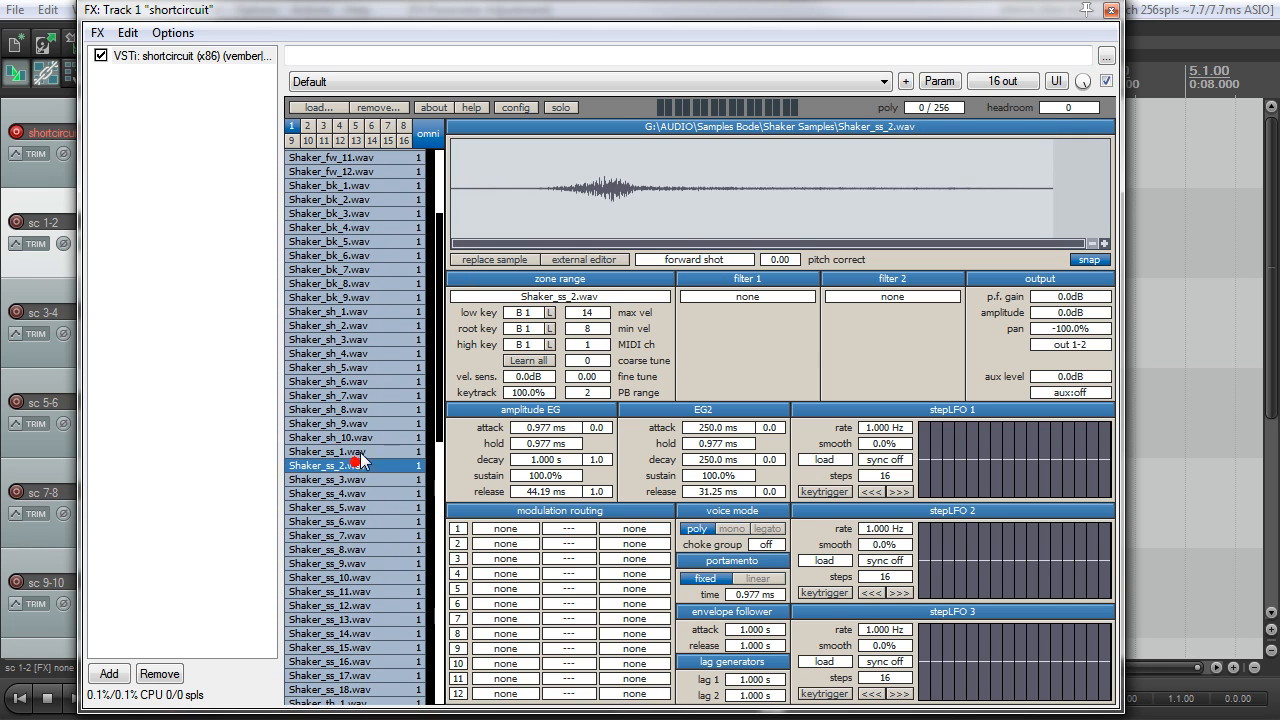
pyautogui.click(388, 312)
pyautogui.moveTo(441, 308); pyautogui.dragTo(443, 388)
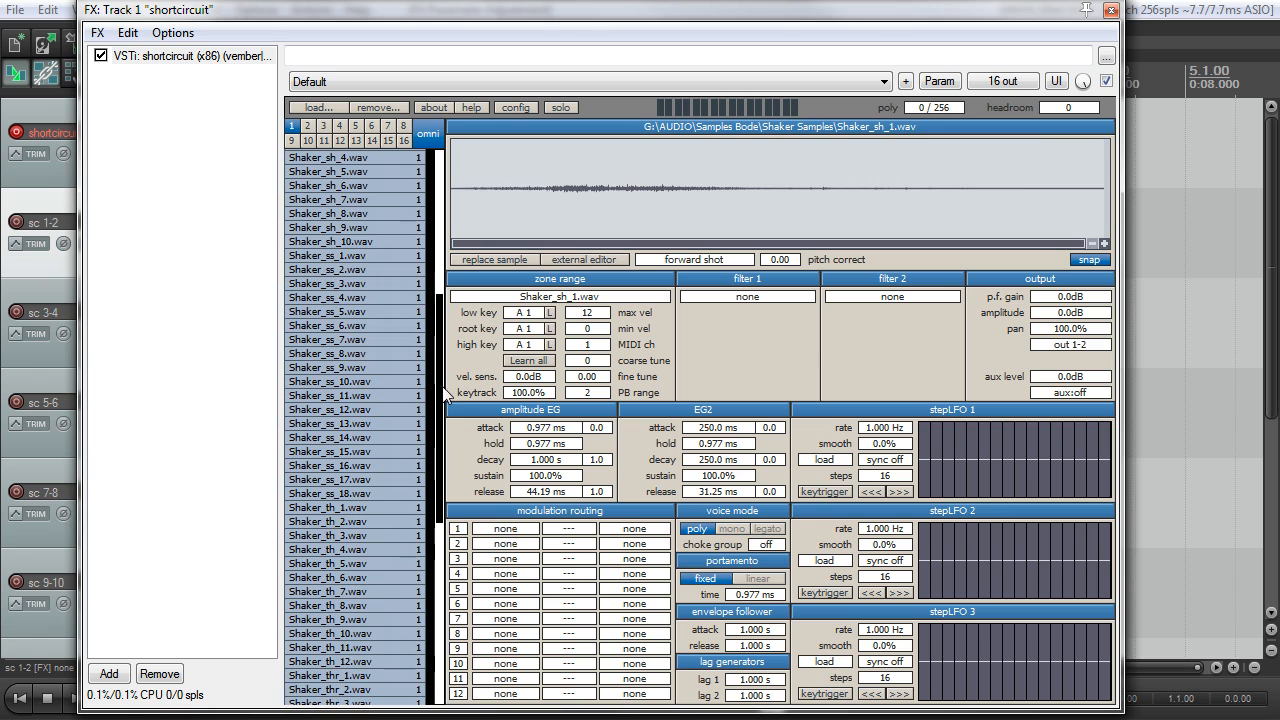
pyautogui.keyDown('shift'); pyautogui.click(372, 498); pyautogui.keyUp('shift')
pyautogui.click(1070, 344)
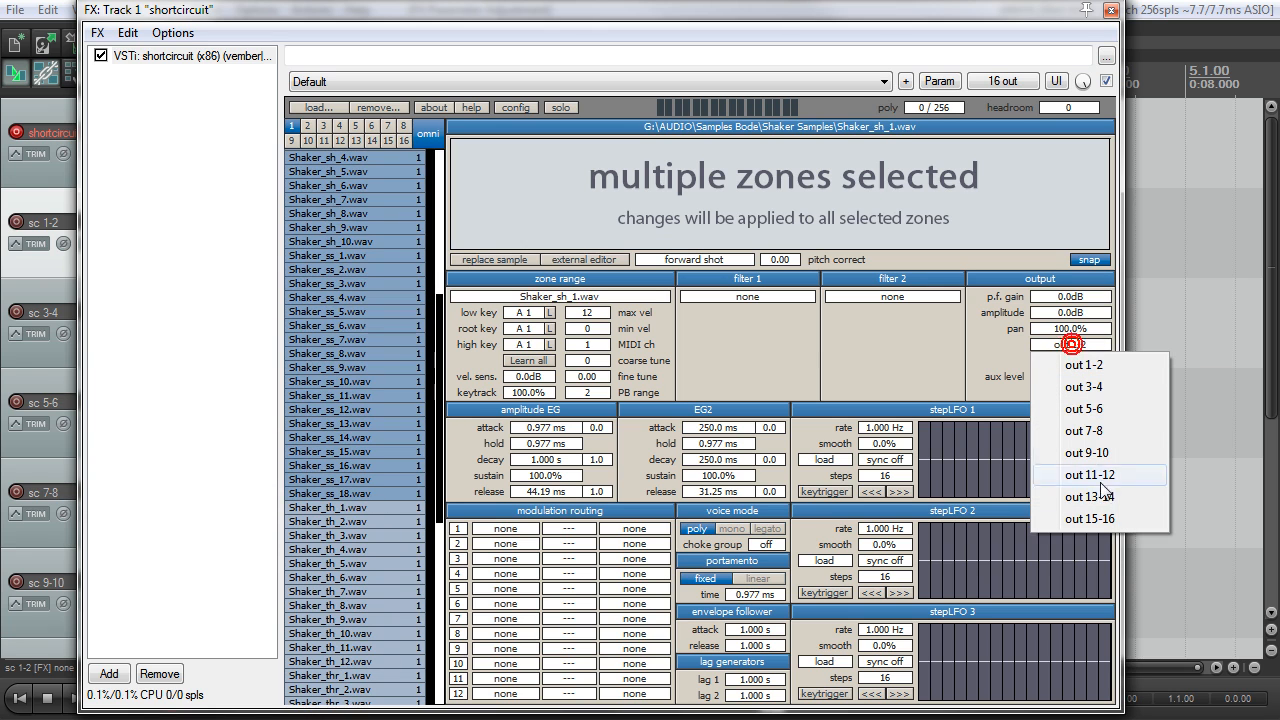
pyautogui.click(1104, 431)
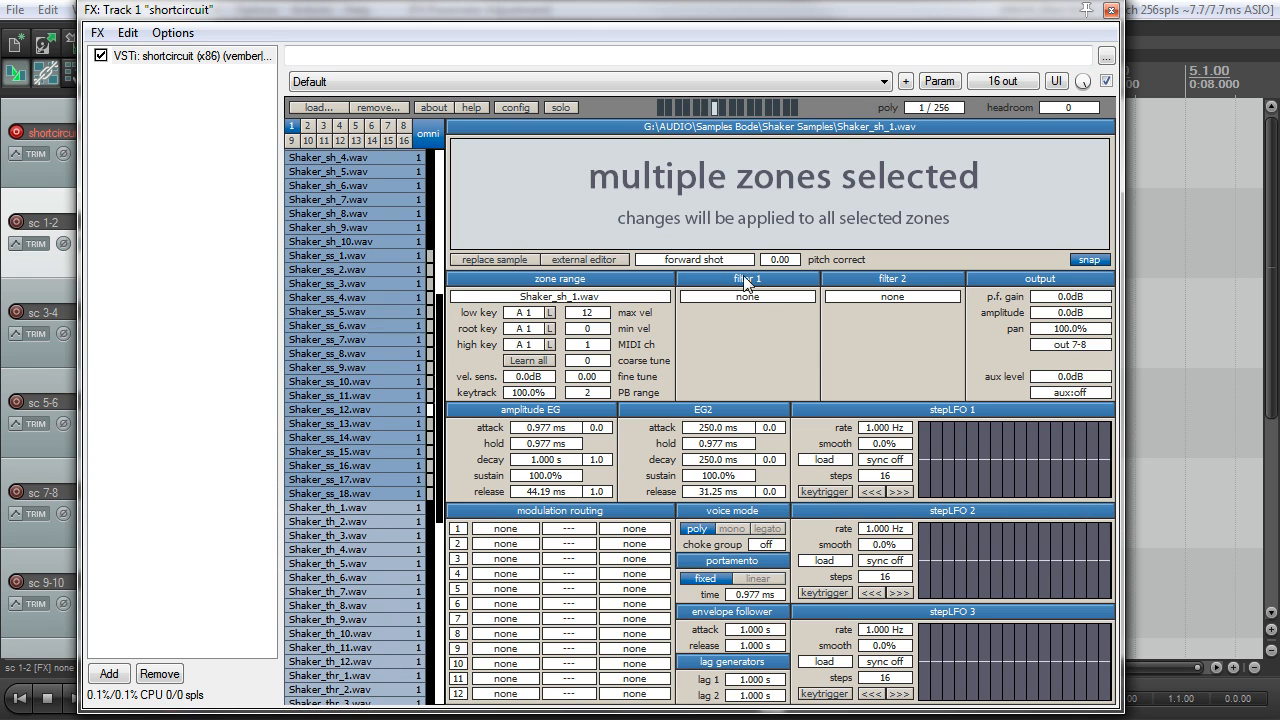
# Rename the sc 1-2, sc 3-4, sc 5-6 and sc 7-8 tracks as FWD_BK, THREE, MT_SHK and SHRT_SHKE
pyautogui.moveTo(680, 27); pyautogui.dragTo(799, 33)
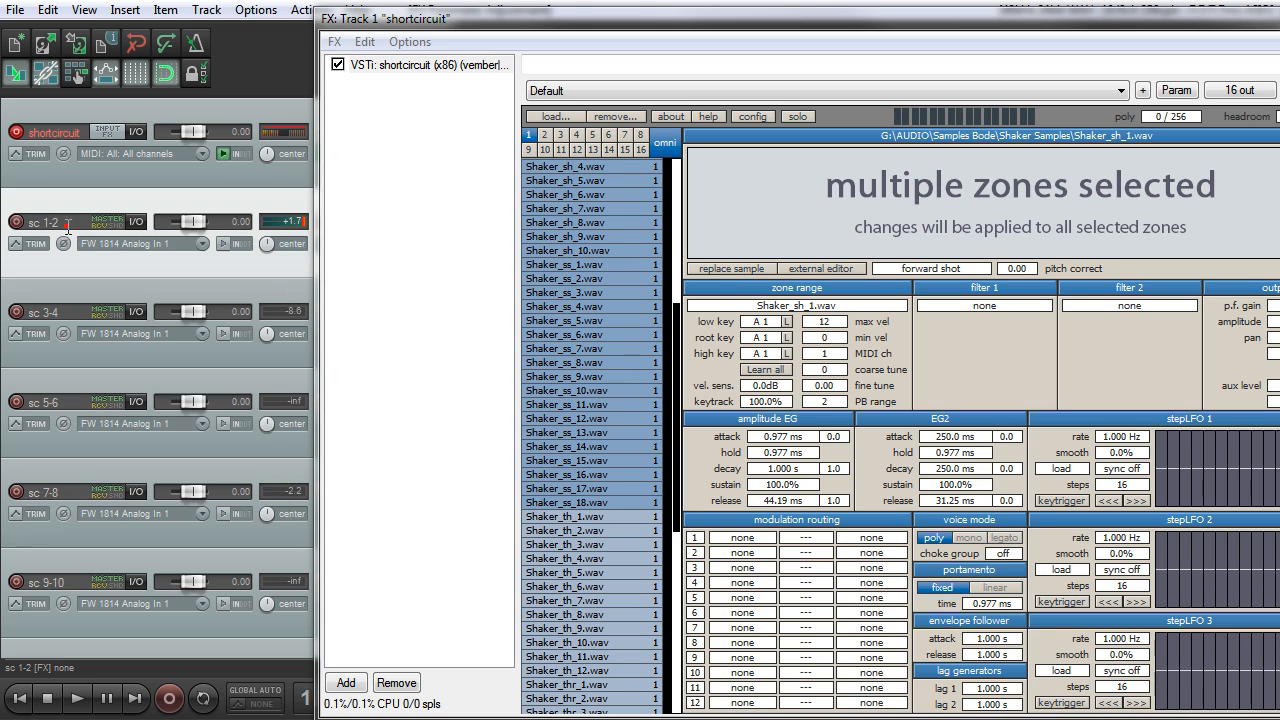
pyautogui.click(92, 468)
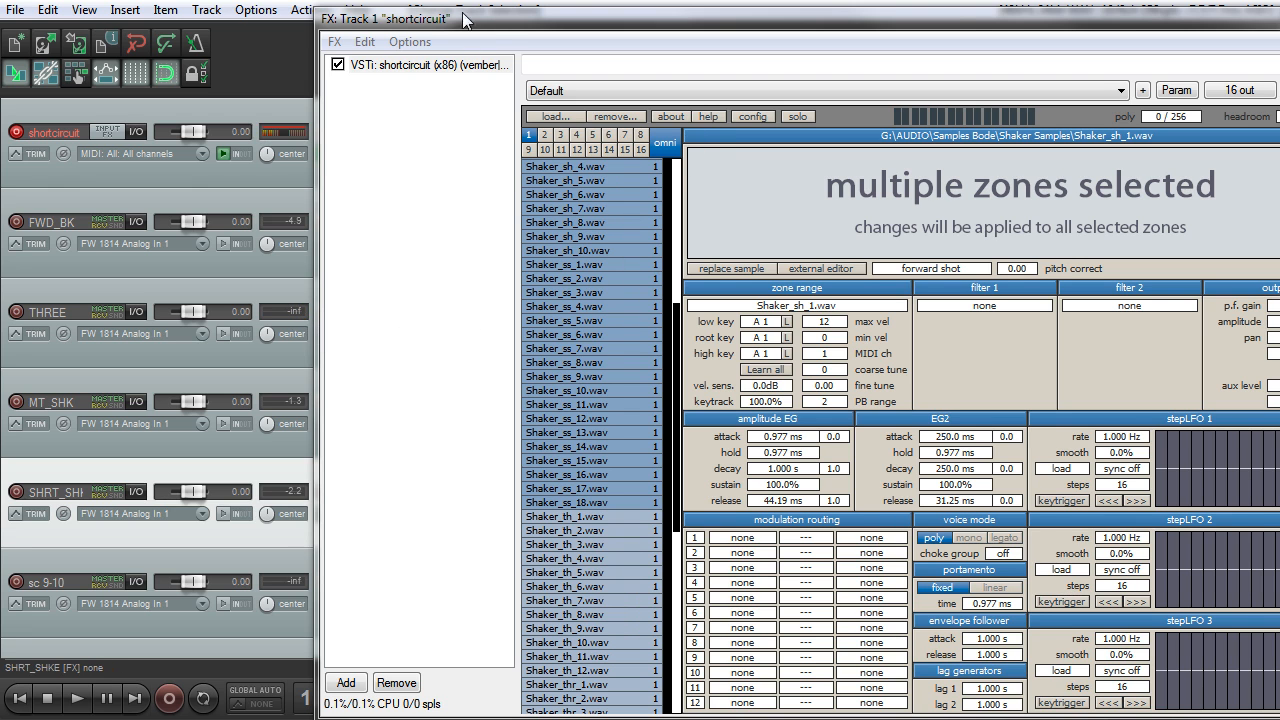
pyautogui.moveTo(486, 28); pyautogui.dragTo(394, 20)
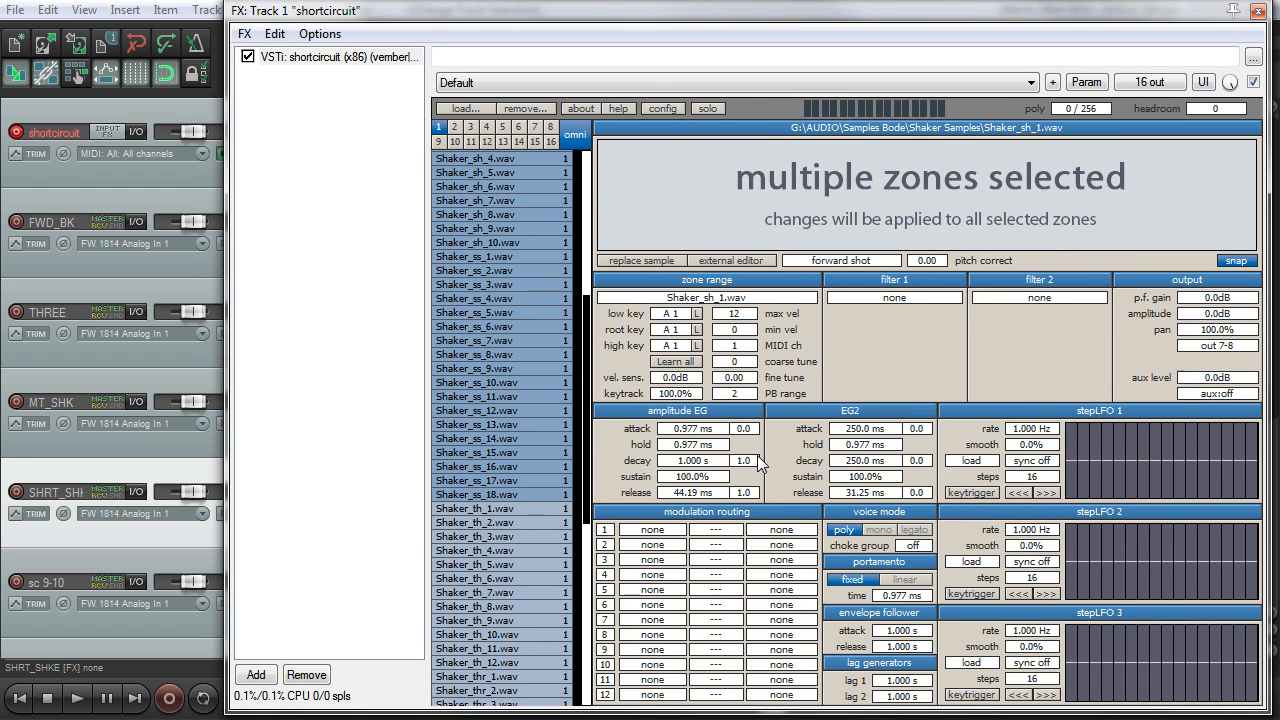
# Review the pan and output settings of the Shaker_th_1 and Shaker_th_2 zones
pyautogui.click(520, 522)
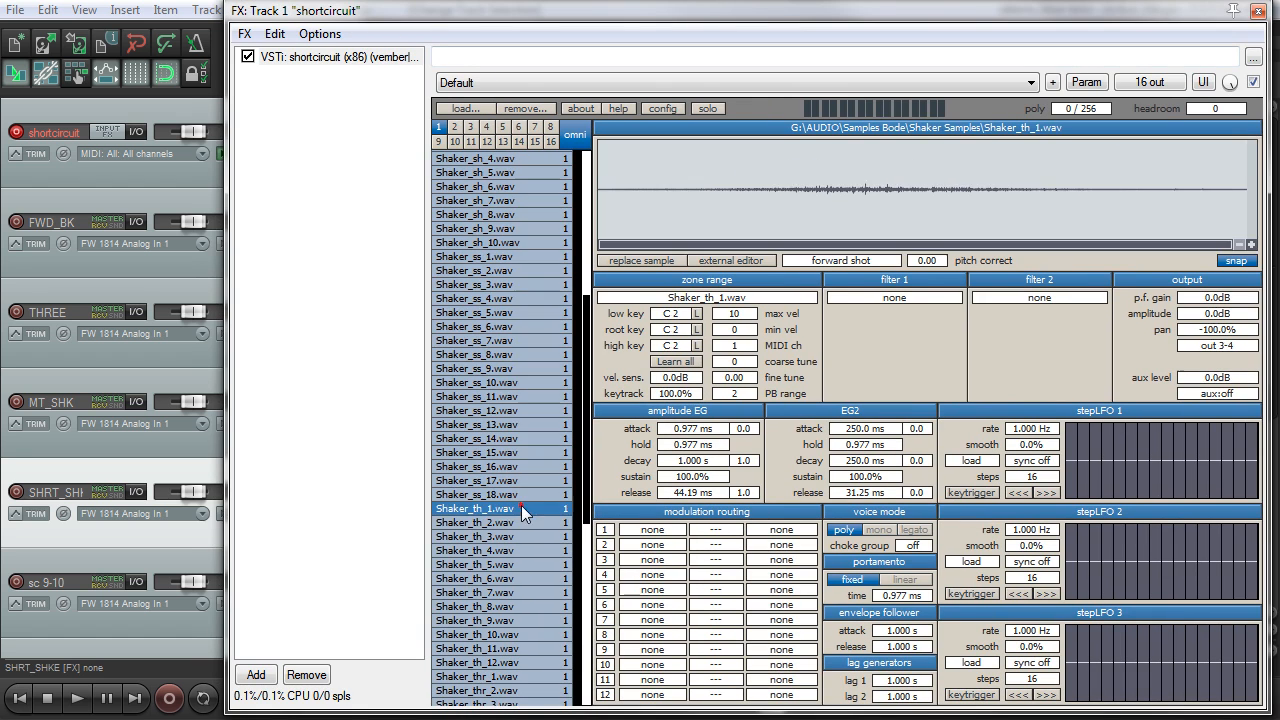
pyautogui.scroll(-3, 590, 460)
pyautogui.moveTo(592, 441); pyautogui.dragTo(589, 304)
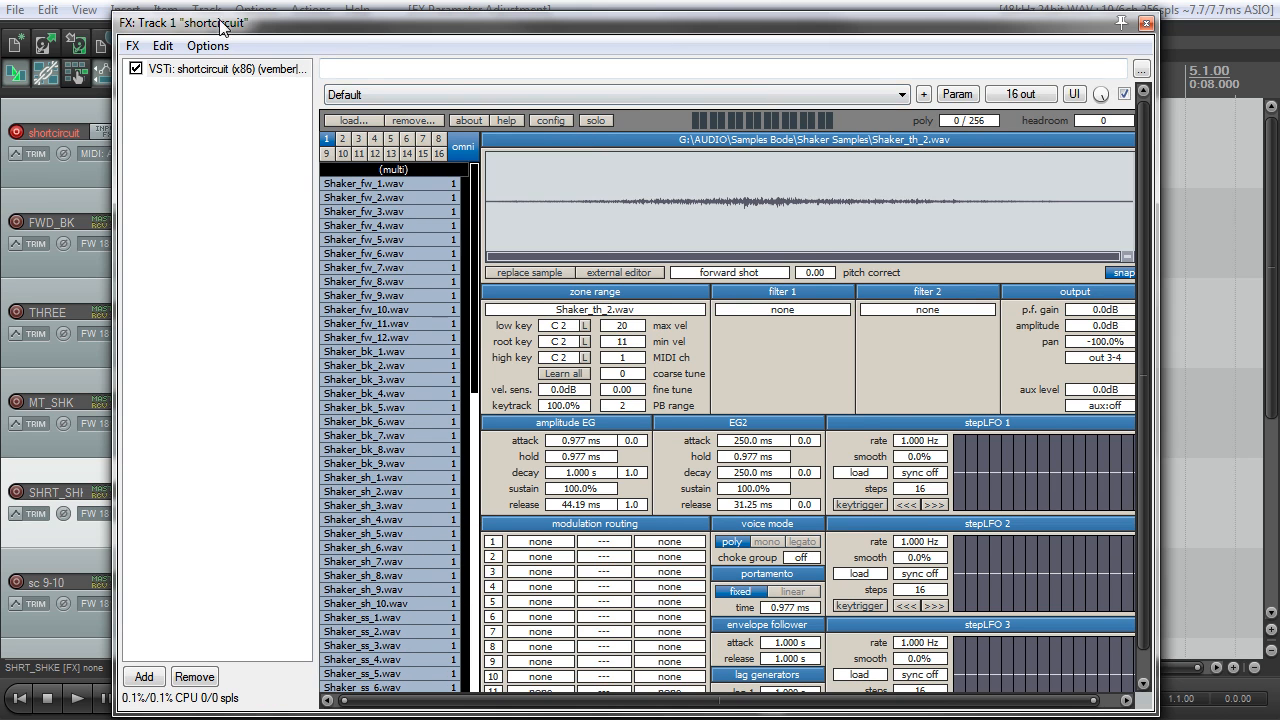
pyautogui.moveTo(392, 28); pyautogui.dragTo(438, 20)
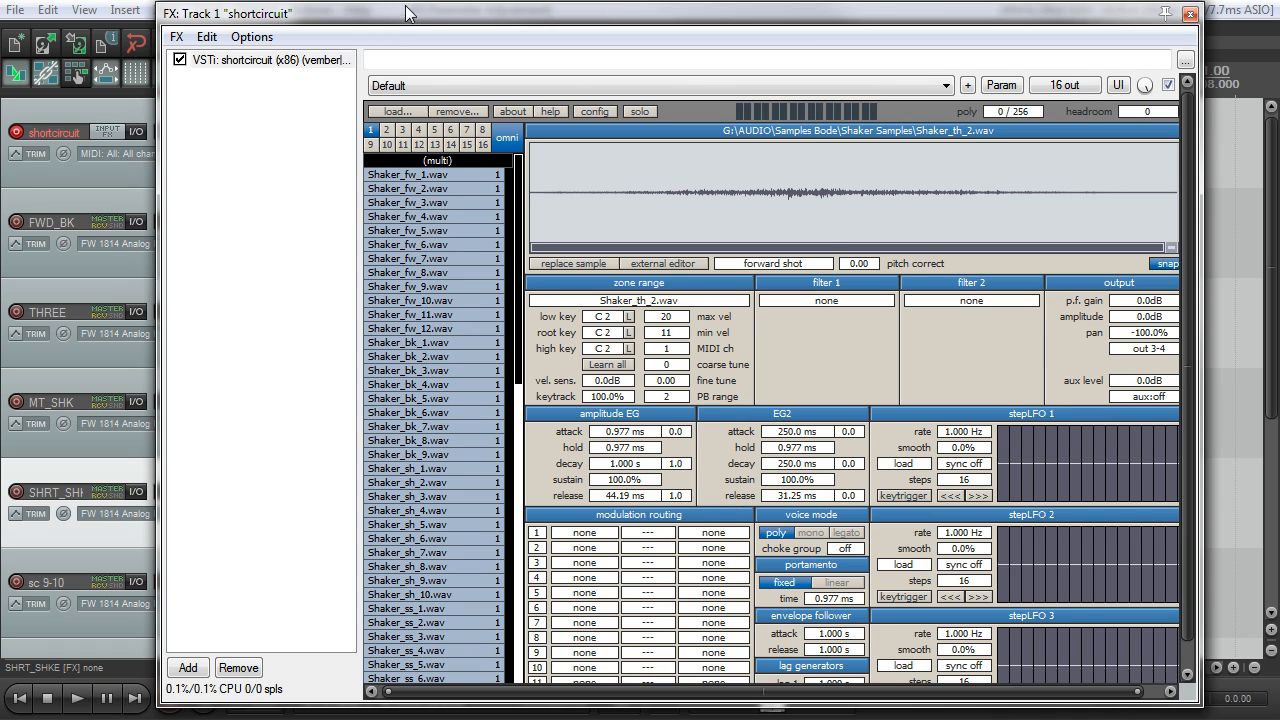
pyautogui.moveTo(407, 14)
pyautogui.mouseDown()
pyautogui.moveTo(390, 33)
pyautogui.moveTo(387, 16)
pyautogui.mouseUp()
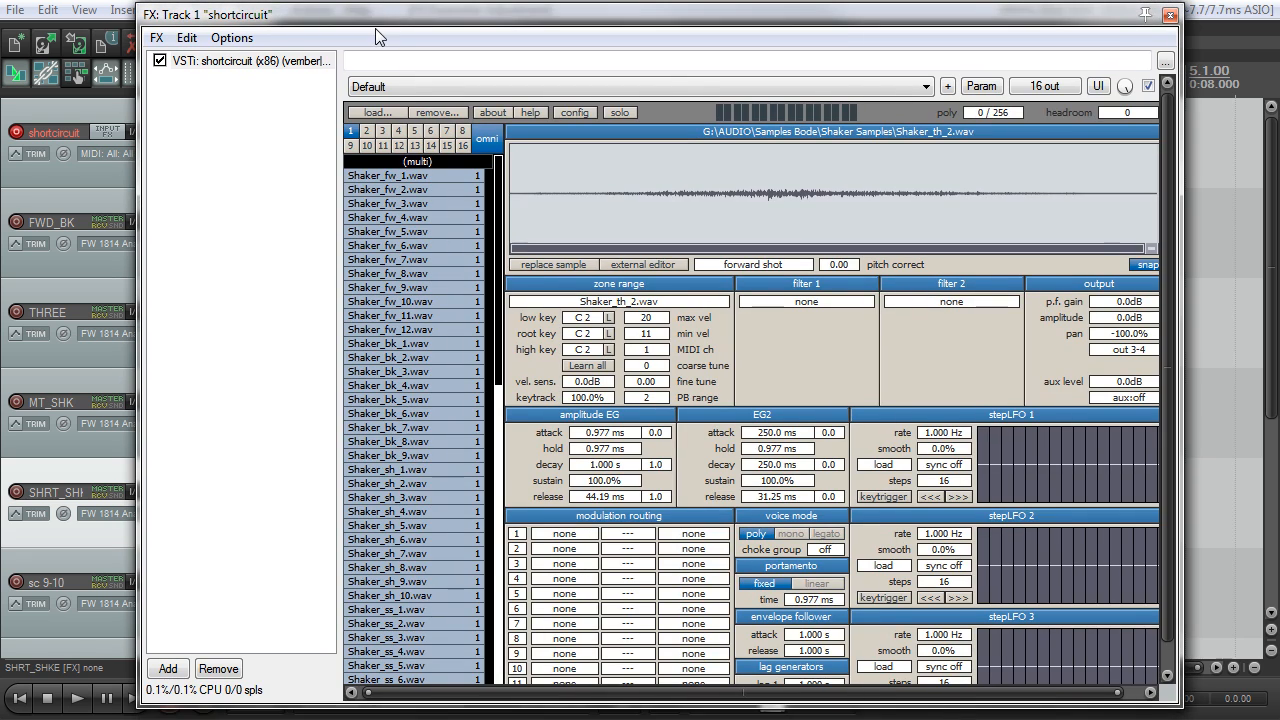
pyautogui.moveTo(475, 22); pyautogui.dragTo(469, 23)
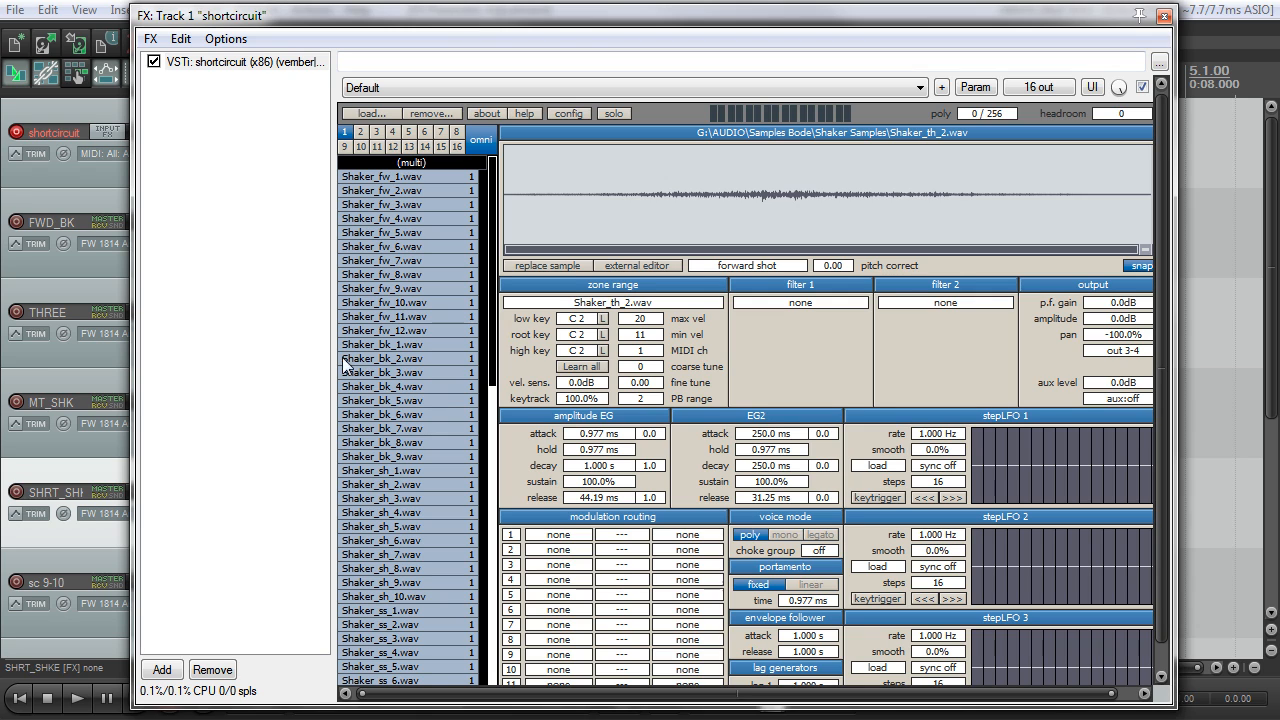
pyautogui.moveTo(489, 342); pyautogui.dragTo(490, 317)
pyautogui.moveTo(540, 19); pyautogui.dragTo(536, 20)
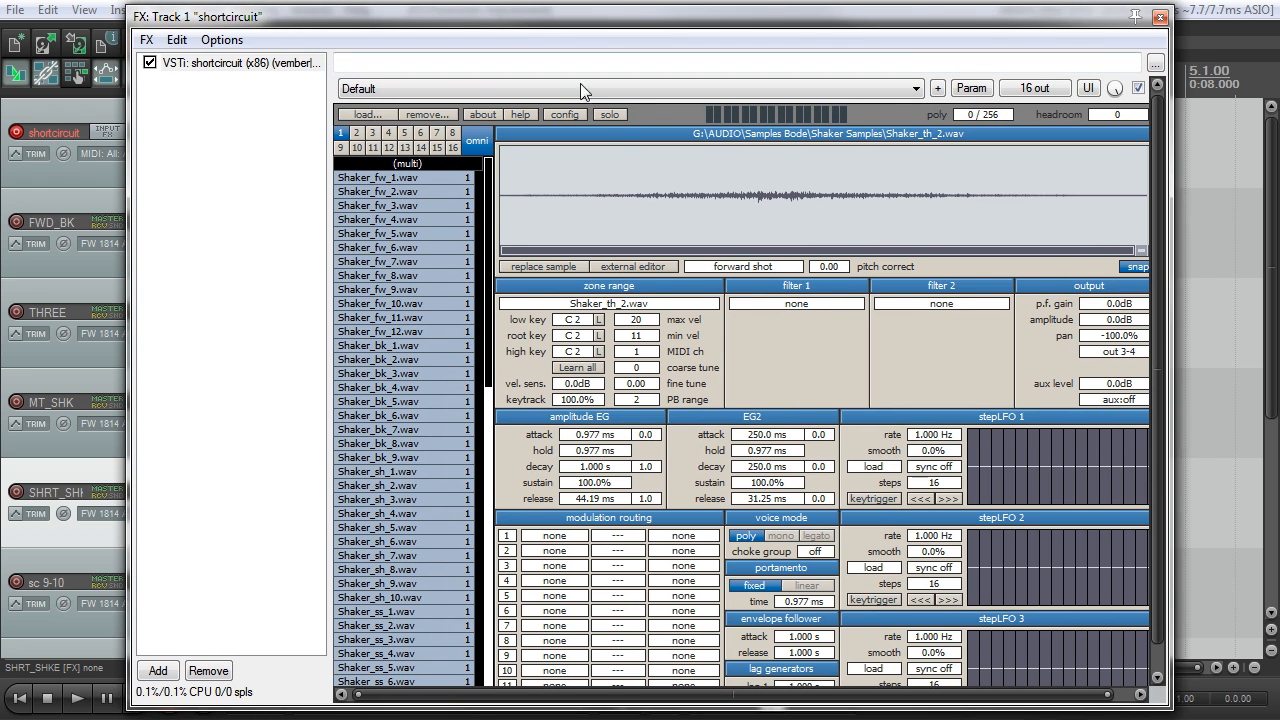
pyautogui.moveTo(580, 22)
pyautogui.mouseDown()
pyautogui.moveTo(576, 40)
pyautogui.moveTo(576, 28)
pyautogui.mouseUp()
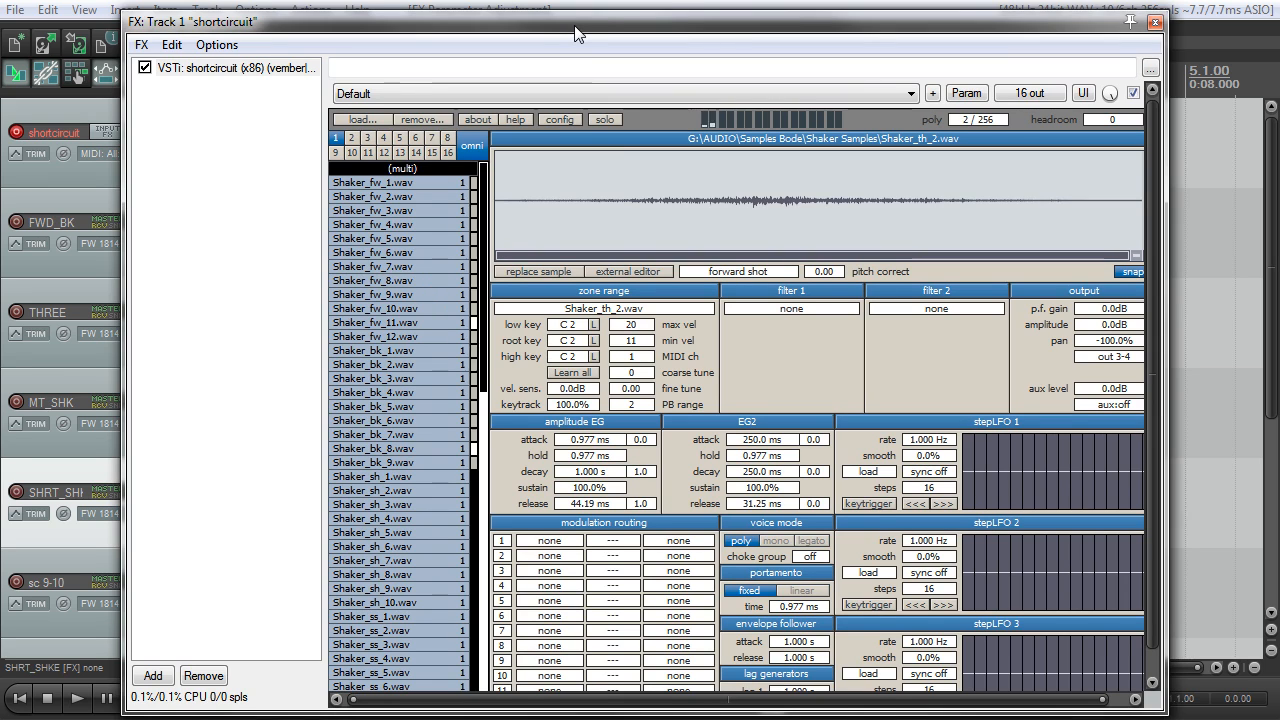
pyautogui.moveTo(575, 34); pyautogui.dragTo(581, 29)
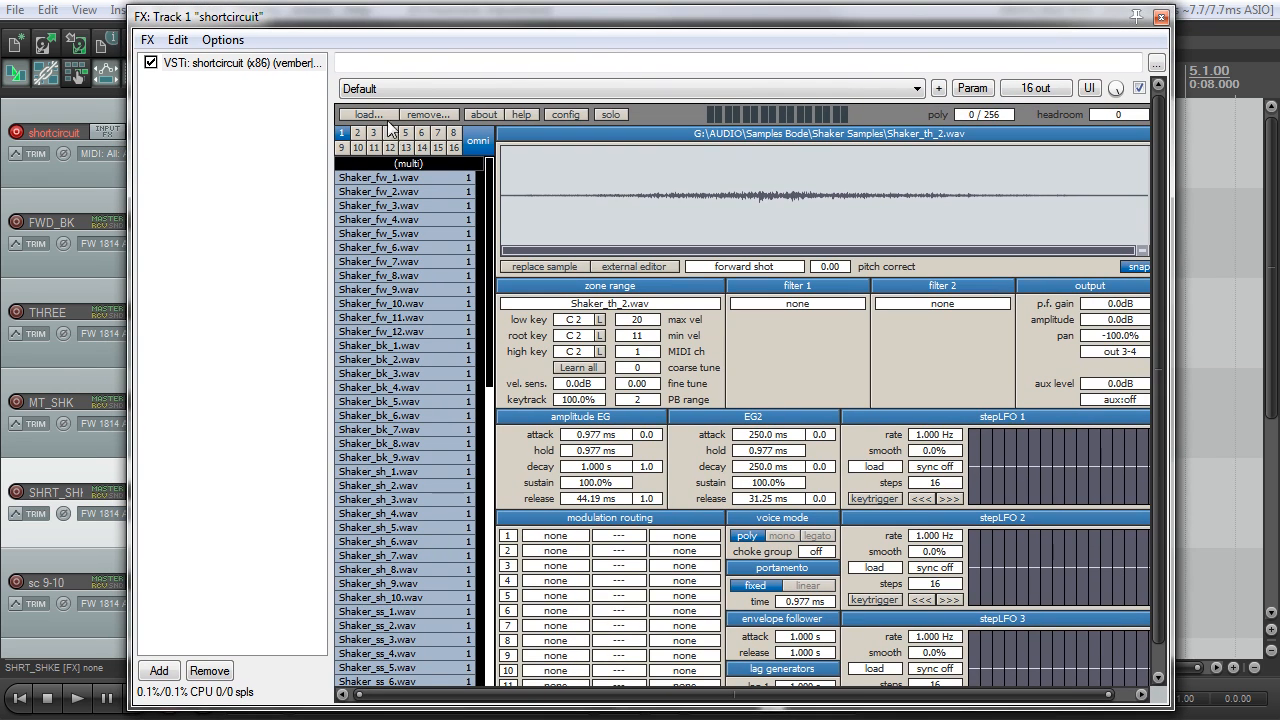
# Save the shortcircuit track and its eight output tracks together as a track template named Super_Shaker
pyautogui.click(373, 177)
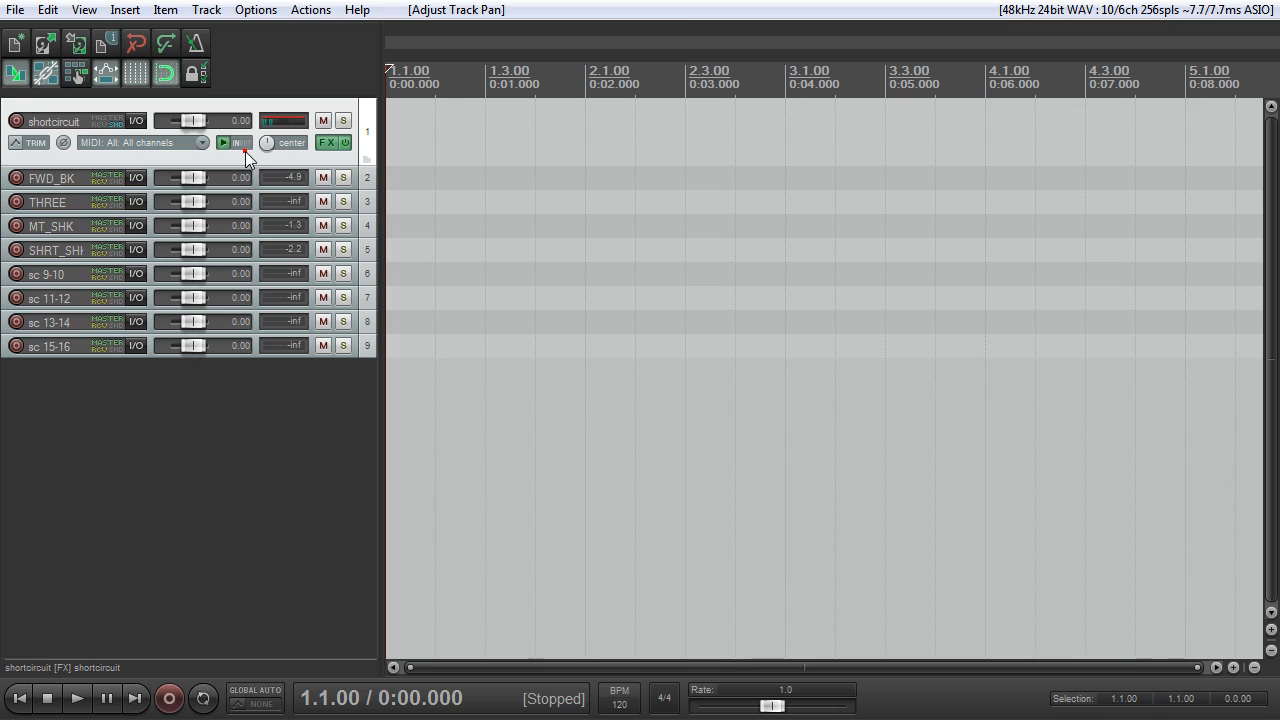
pyautogui.keyDown('shift'); pyautogui.click(3, 356); pyautogui.keyUp('shift')
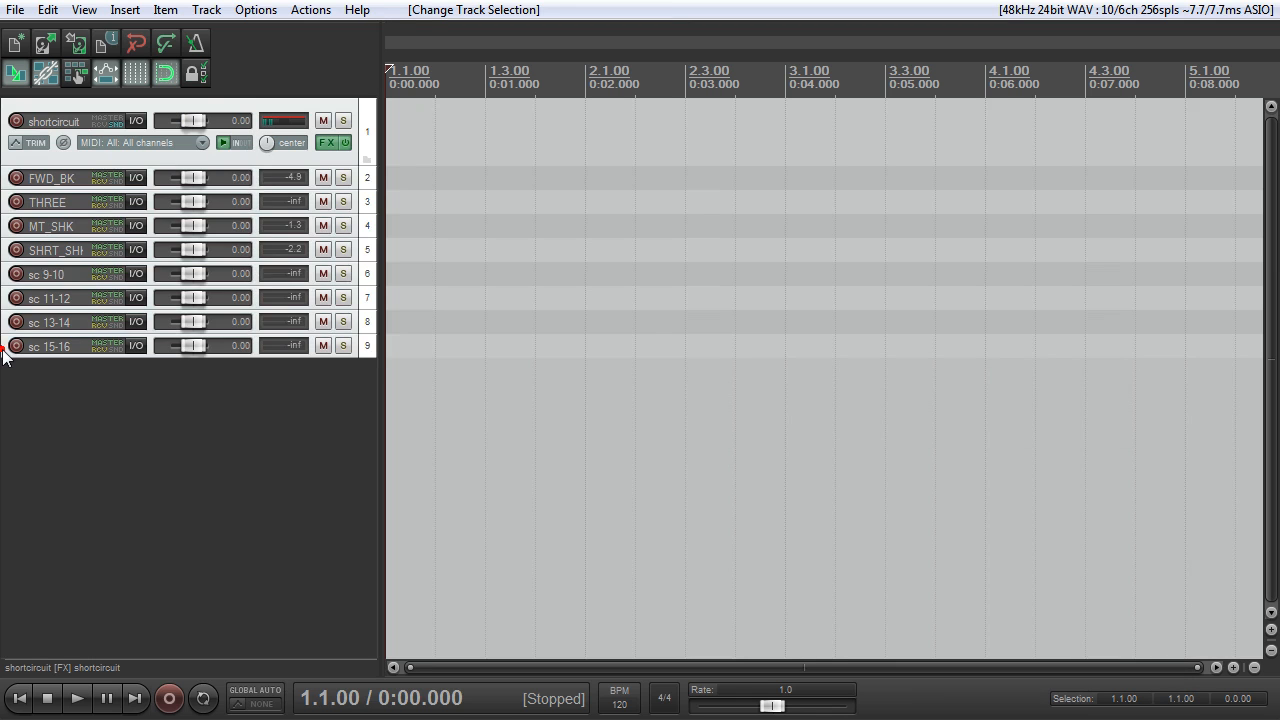
pyautogui.rightClick(4, 348)
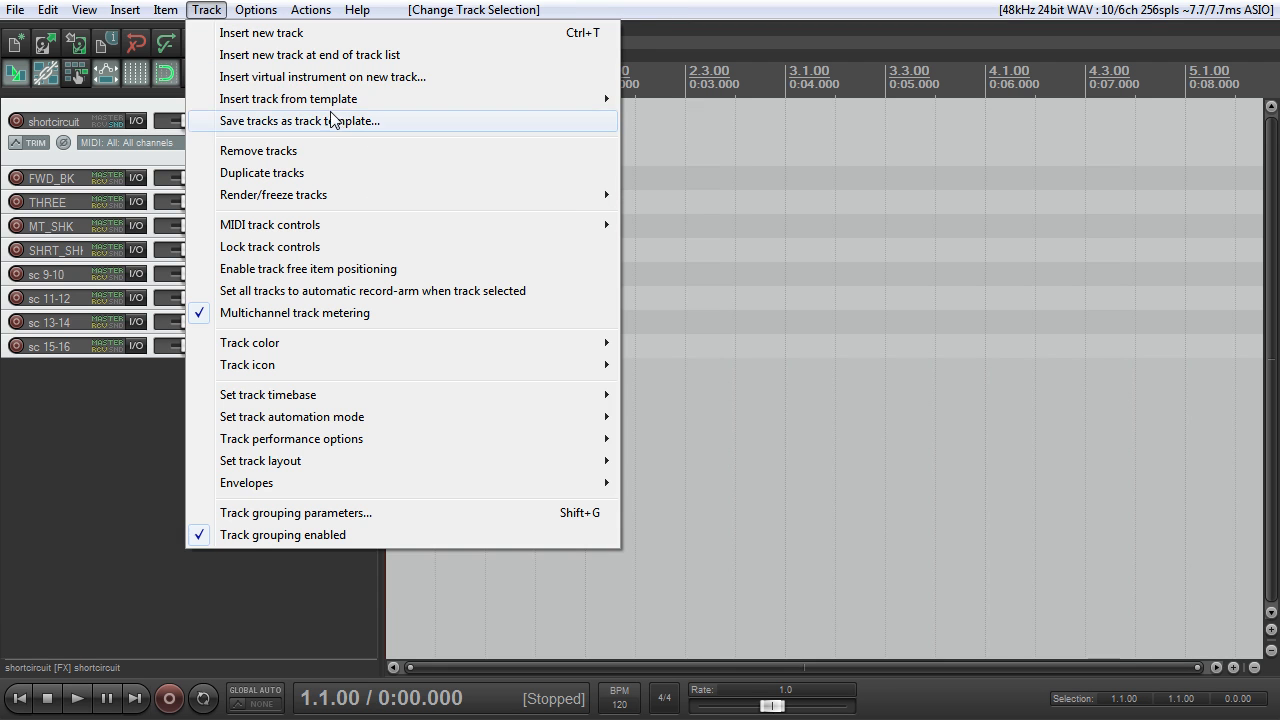
pyautogui.click(334, 120)
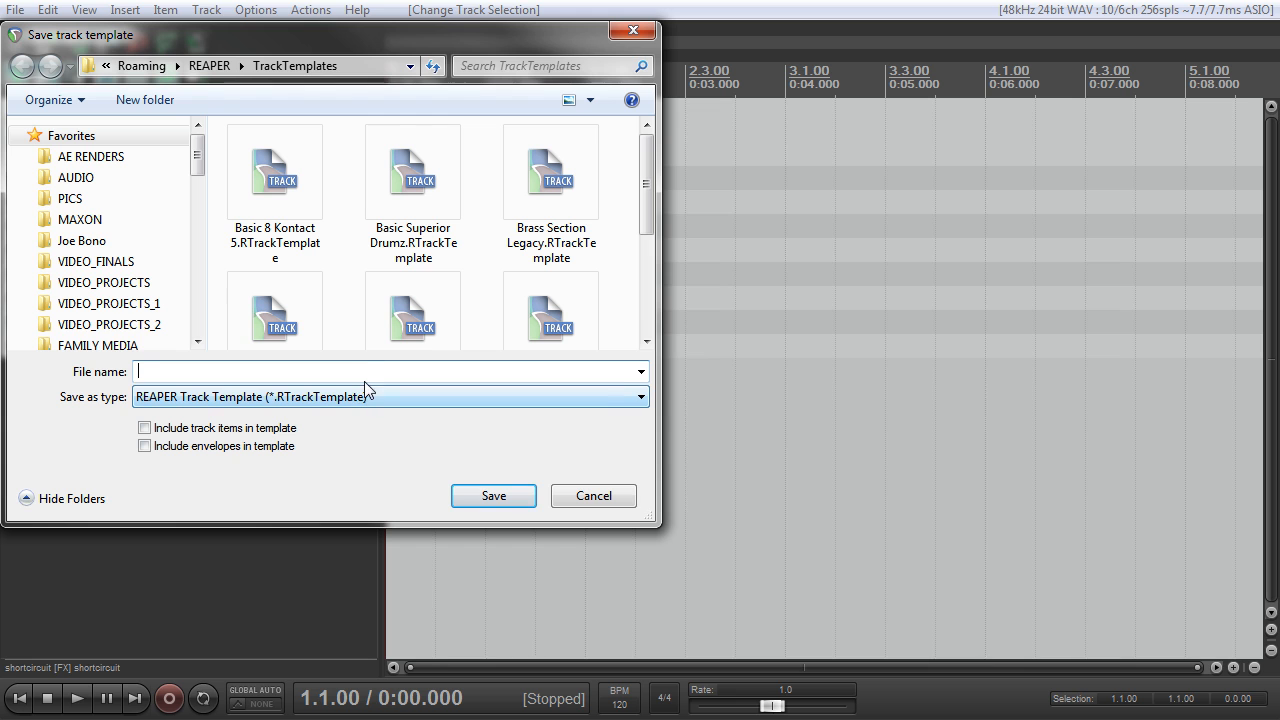
pyautogui.write('Super_Shaker')
pyautogui.press('Return')
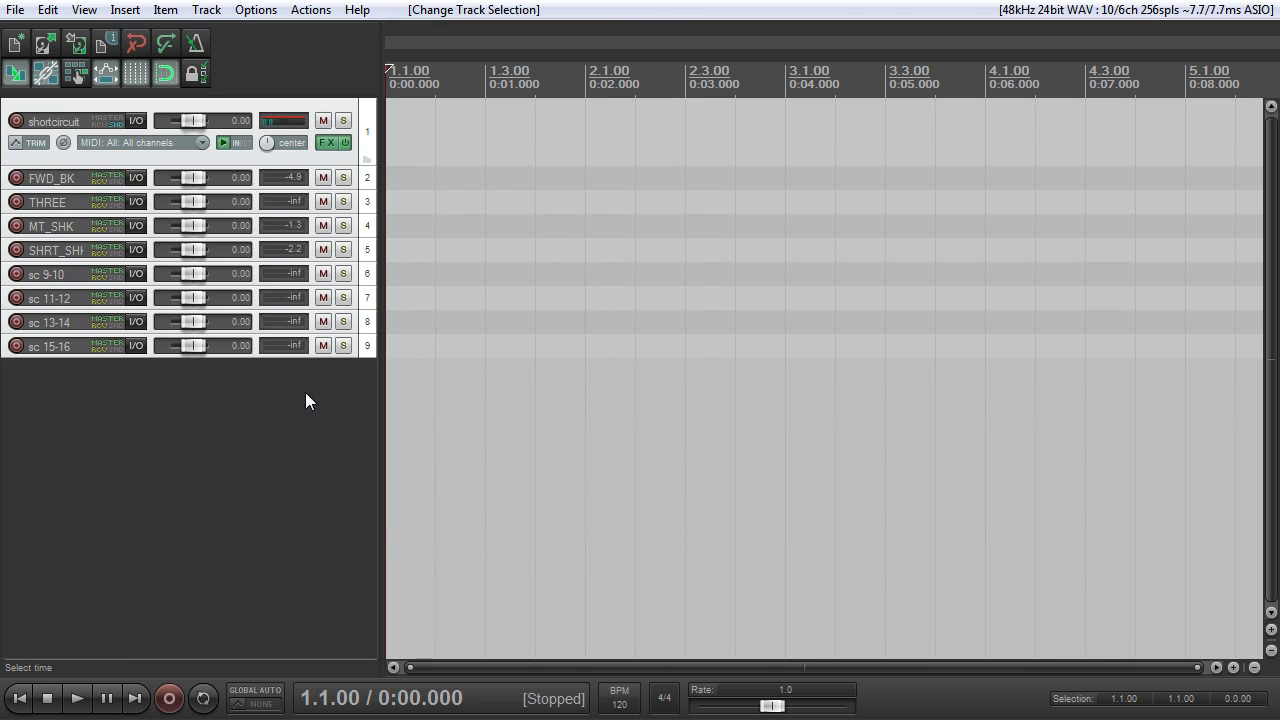
# Insert the Super_Shaker track template below the existing tracks and check the shortcircuit instrument on its first track
pyautogui.click(239, 428)
pyautogui.rightClick(133, 428)
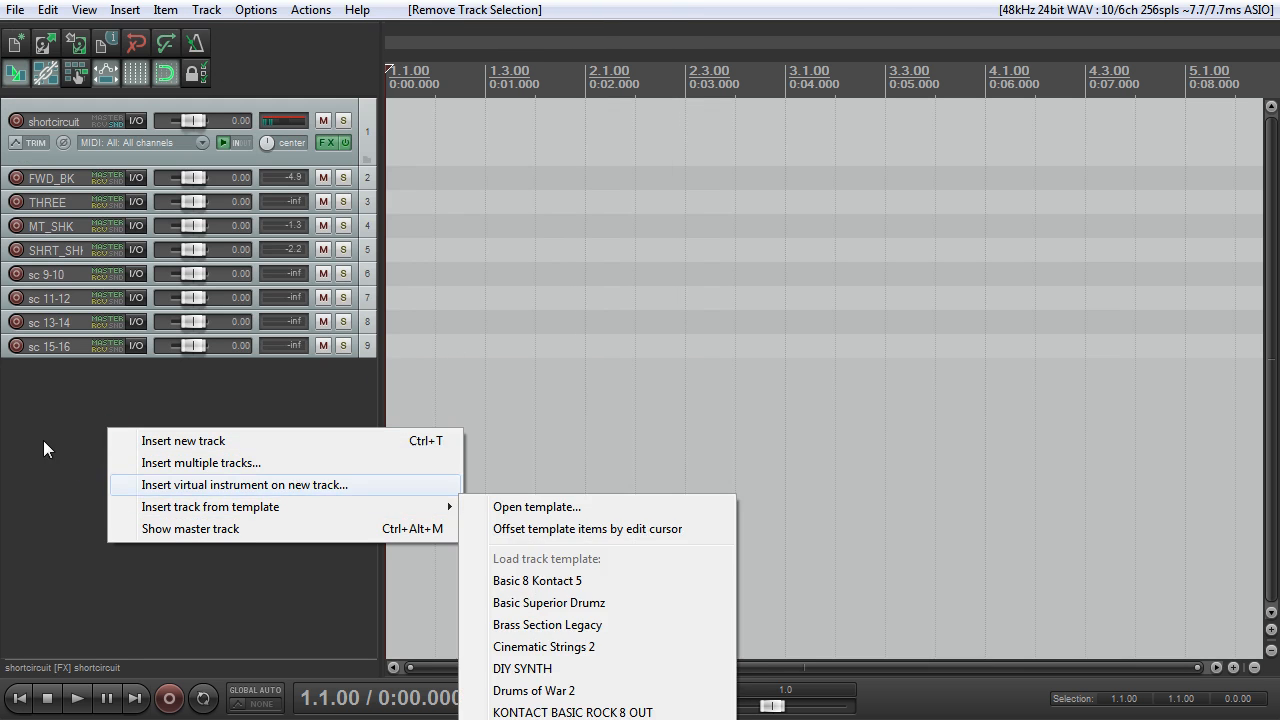
pyautogui.click(43, 440)
pyautogui.rightClick(22, 428)
pyautogui.moveTo(130, 507)
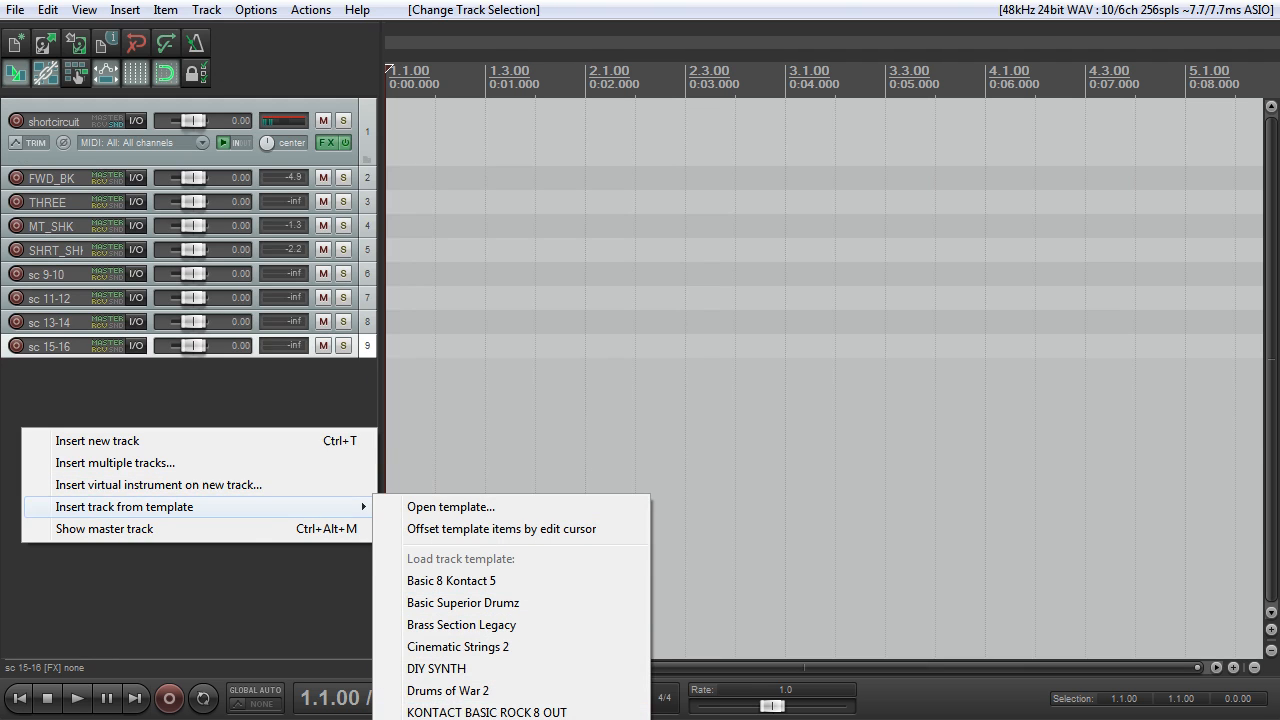
pyautogui.click(420, 717)
pyautogui.click(298, 416)
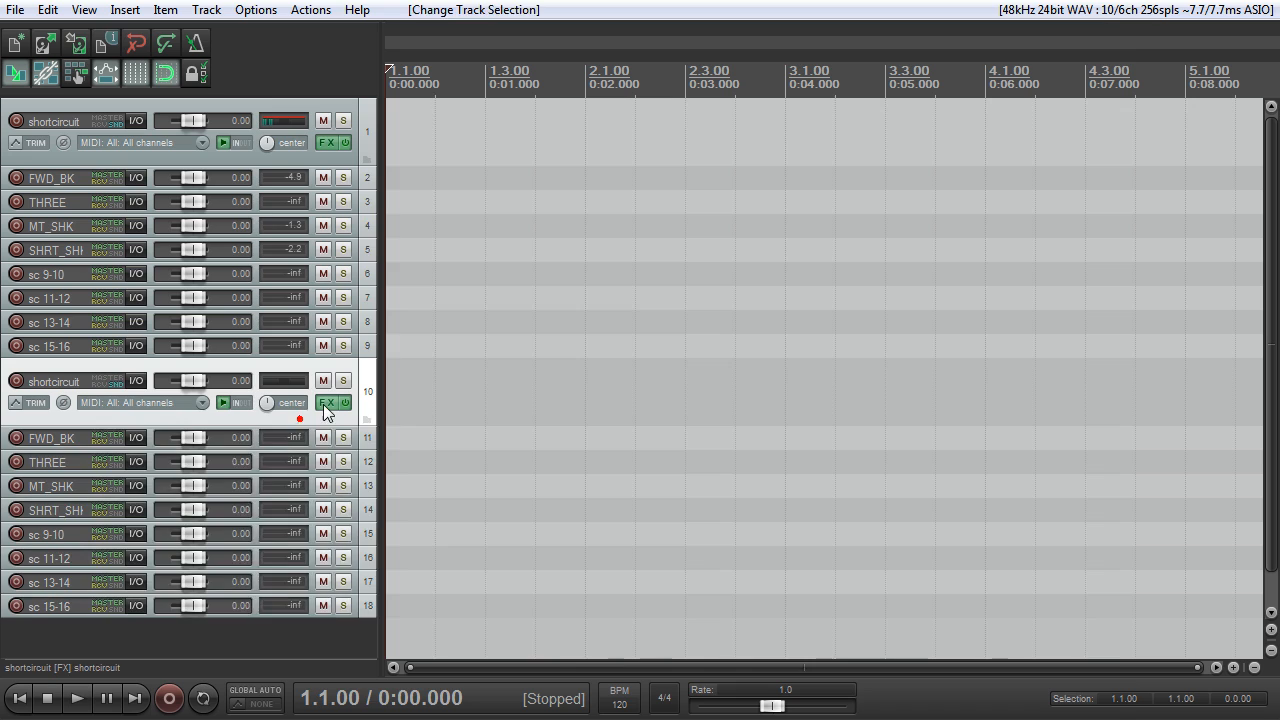
pyautogui.click(325, 404)
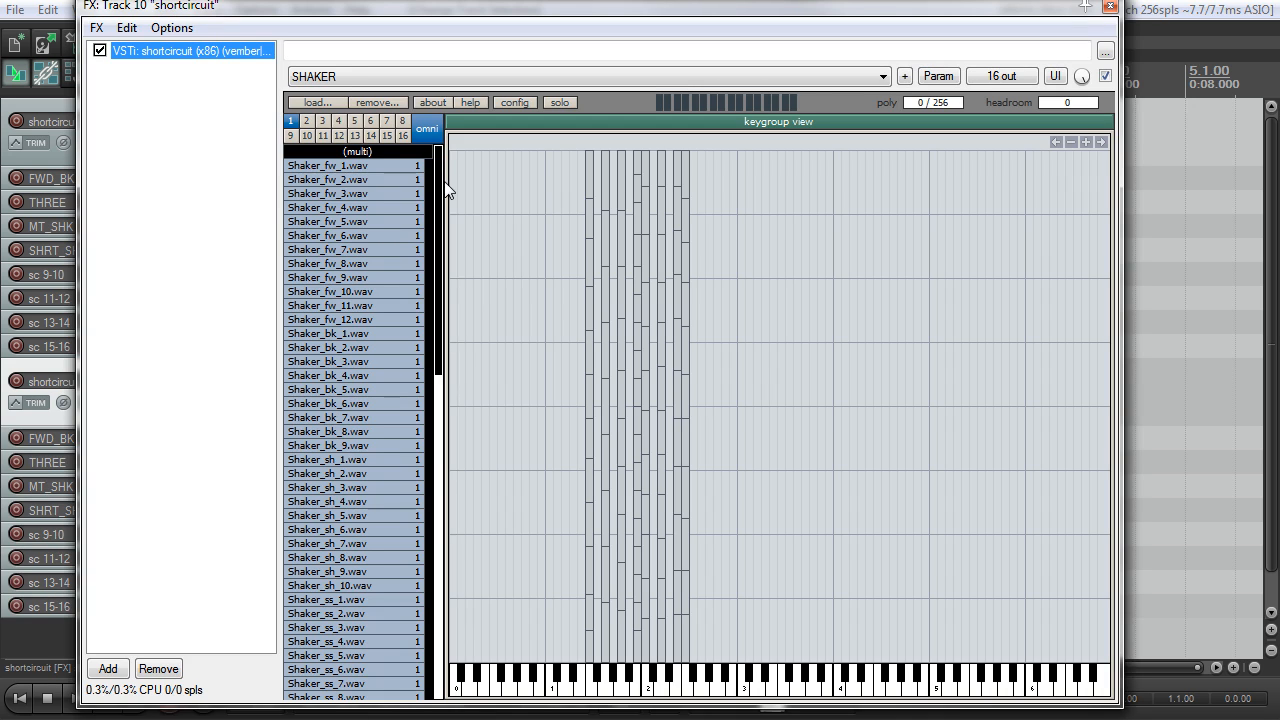
pyautogui.click(1109, 6)
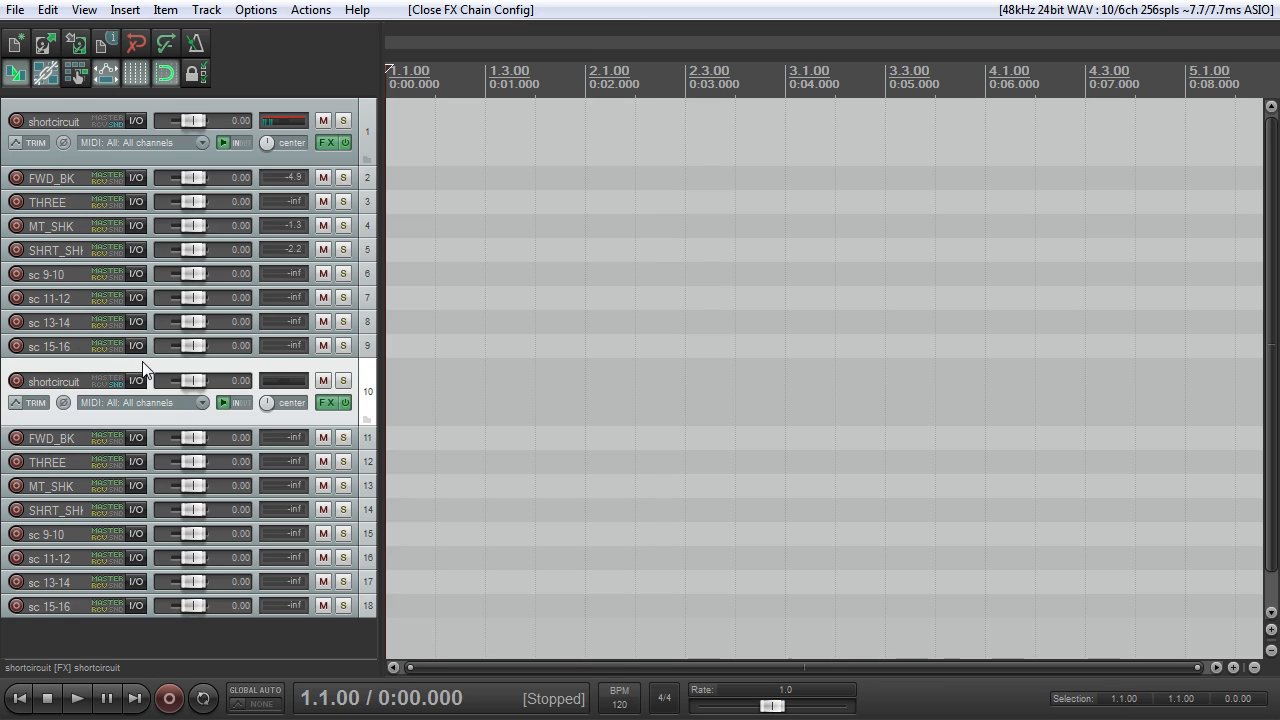
# Delete the nine duplicate tracks inserted from the template
pyautogui.click(14, 610)
pyautogui.click(8, 614)
pyautogui.press('Delete')
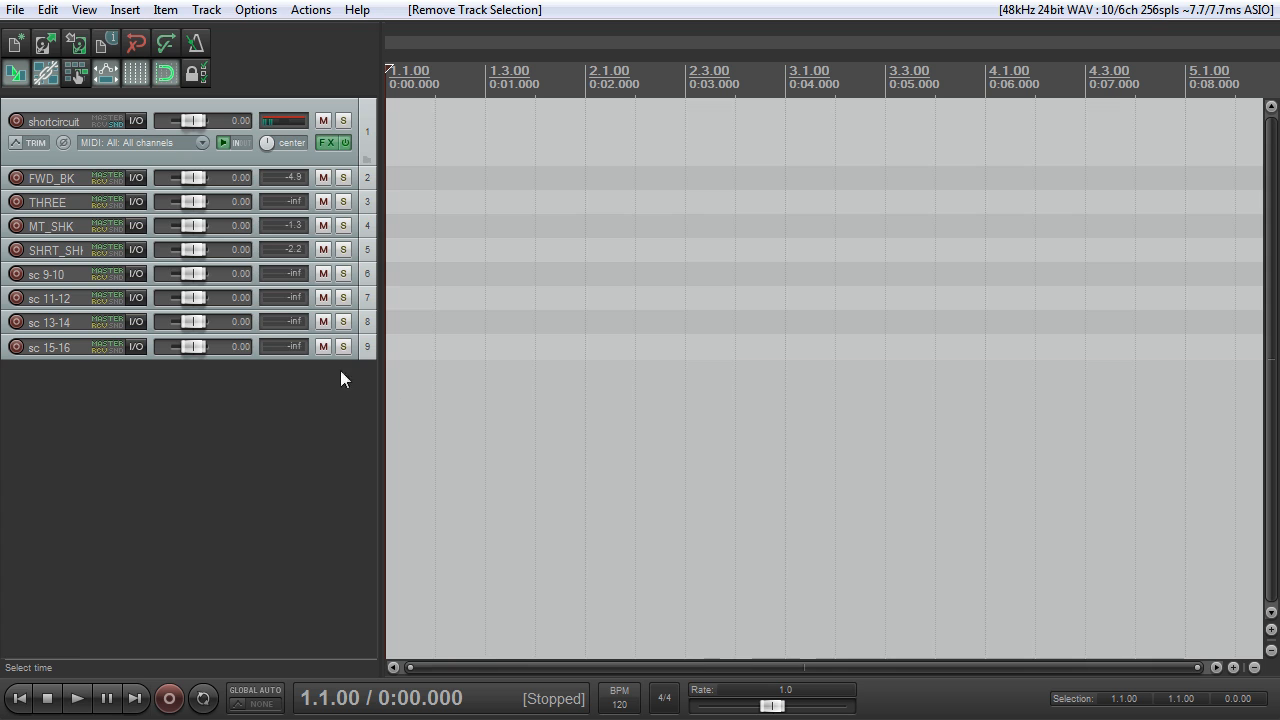
# Arm the shortcircuit track for recording, select it and check the receives of the FWD_BK track
pyautogui.moveTo(309, 163); pyautogui.dragTo(307, 117)
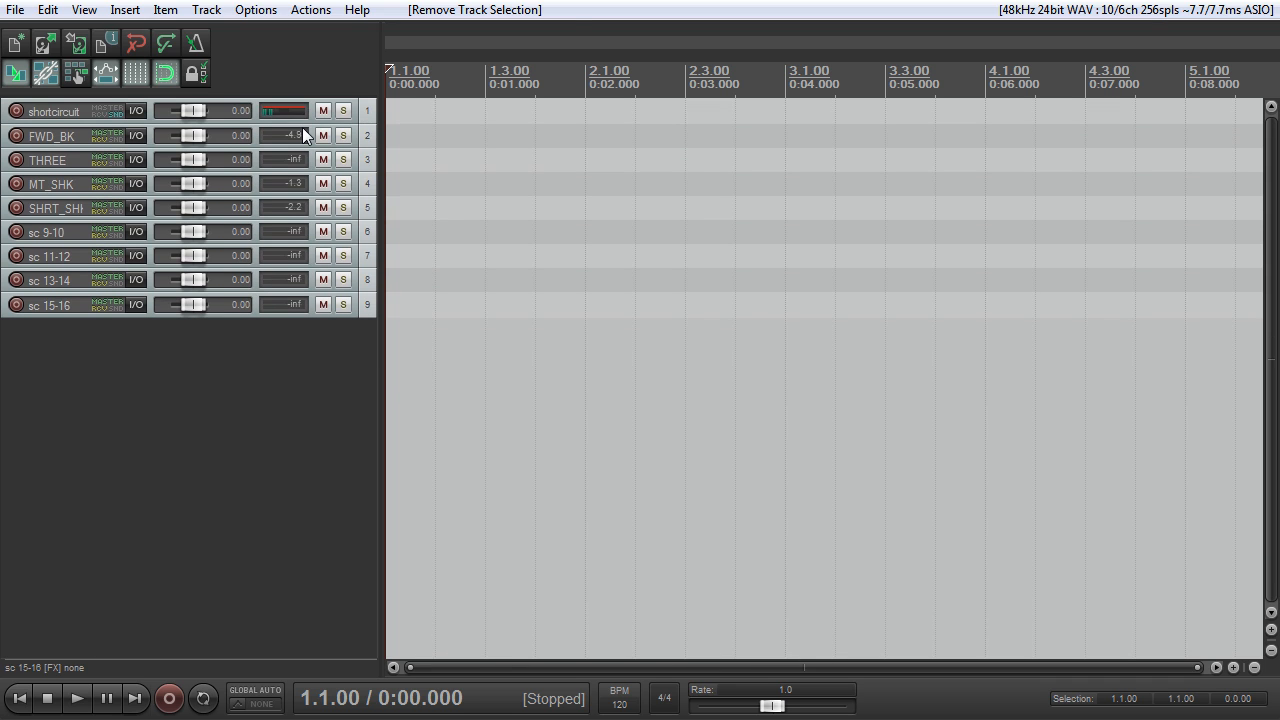
pyautogui.click(150, 208)
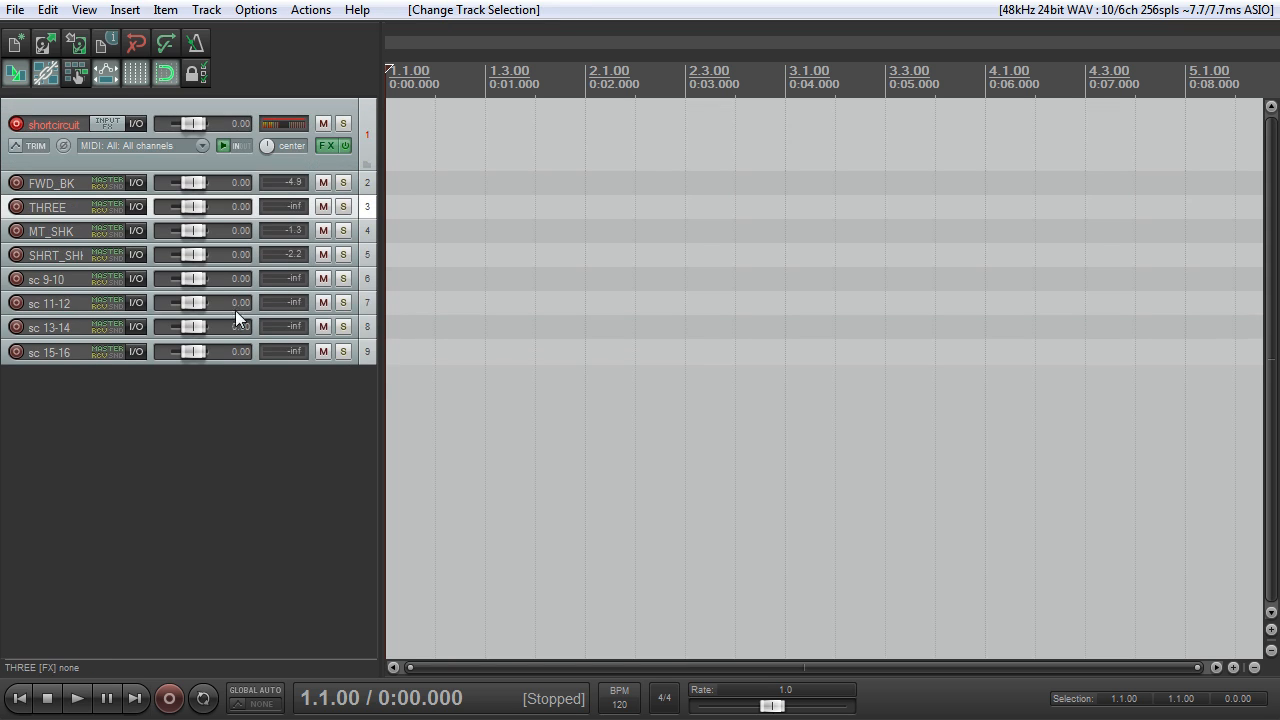
pyautogui.click(124, 158)
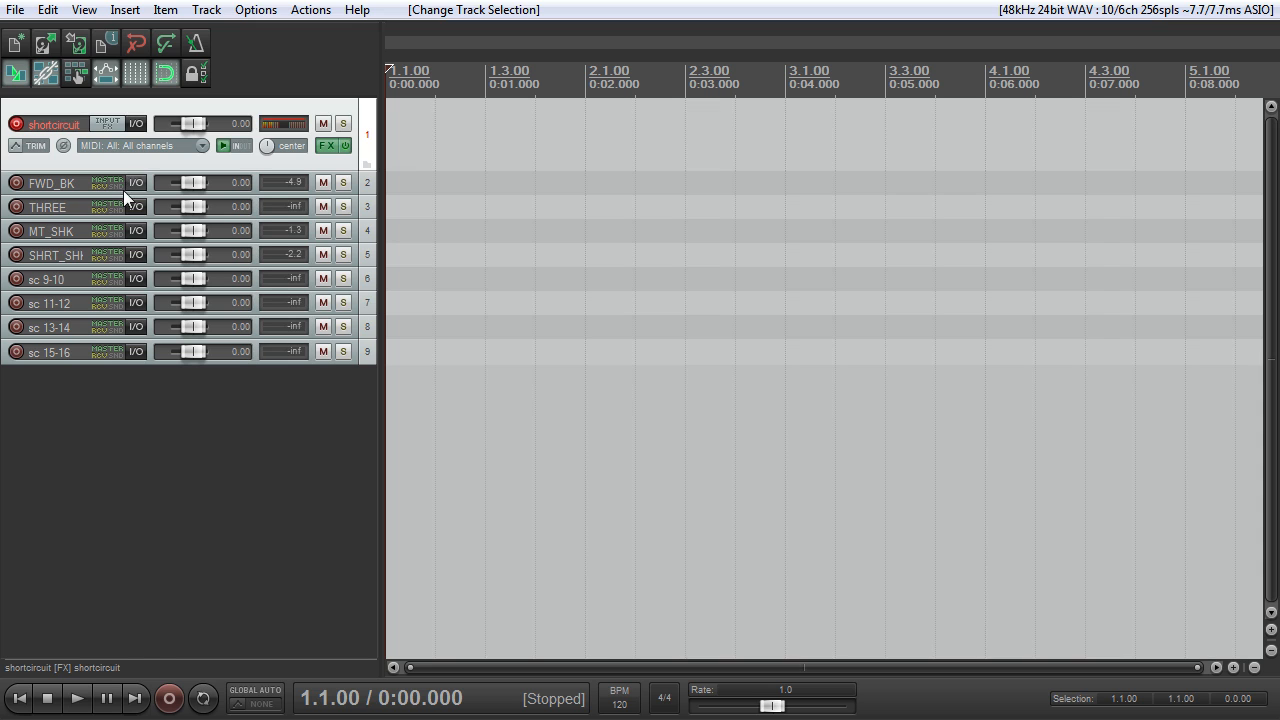
pyautogui.moveTo(122, 189)
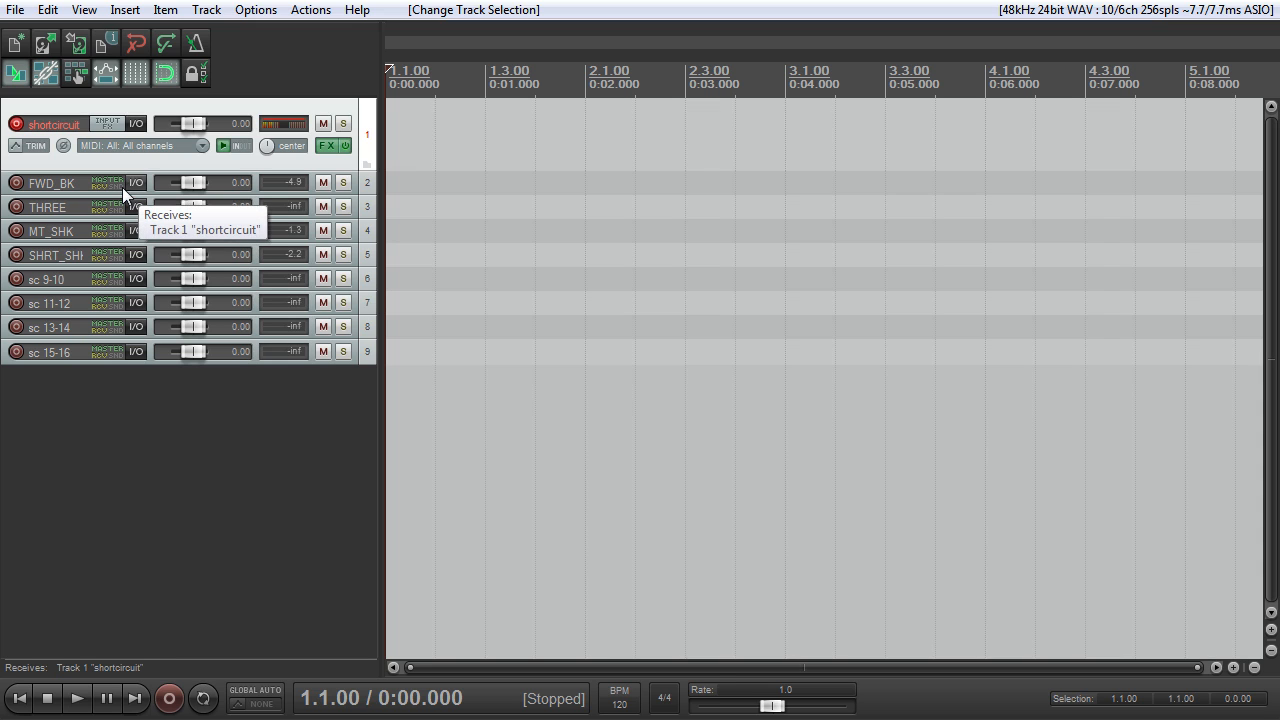